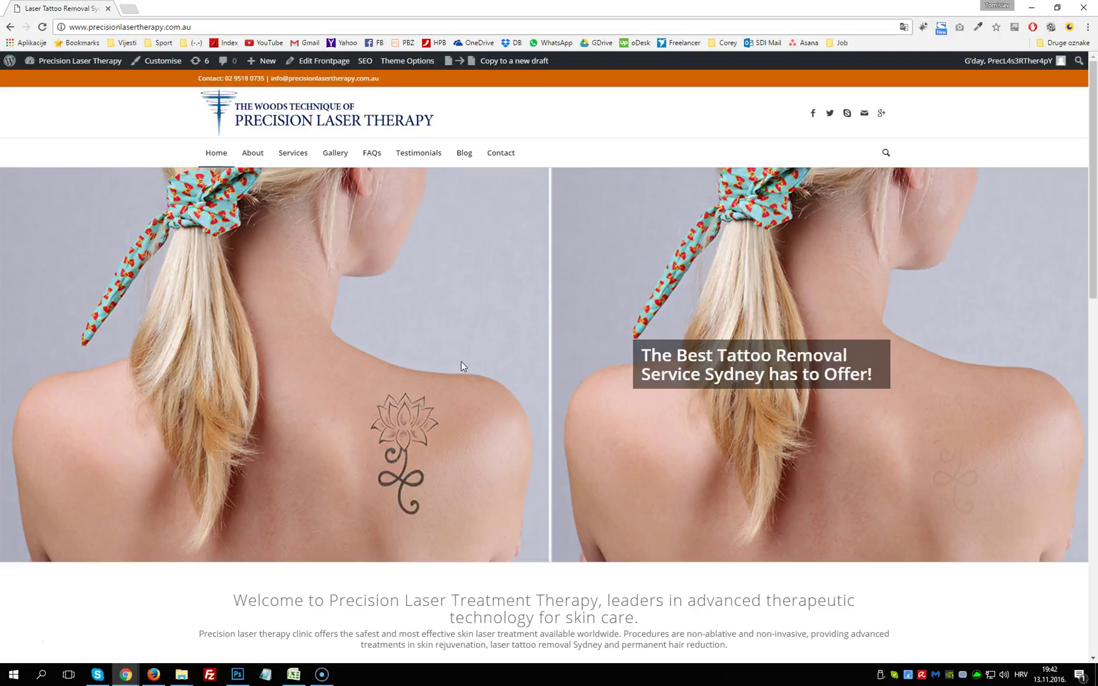
click(500, 369)
click(451, 372)
click(503, 348)
click(125, 27)
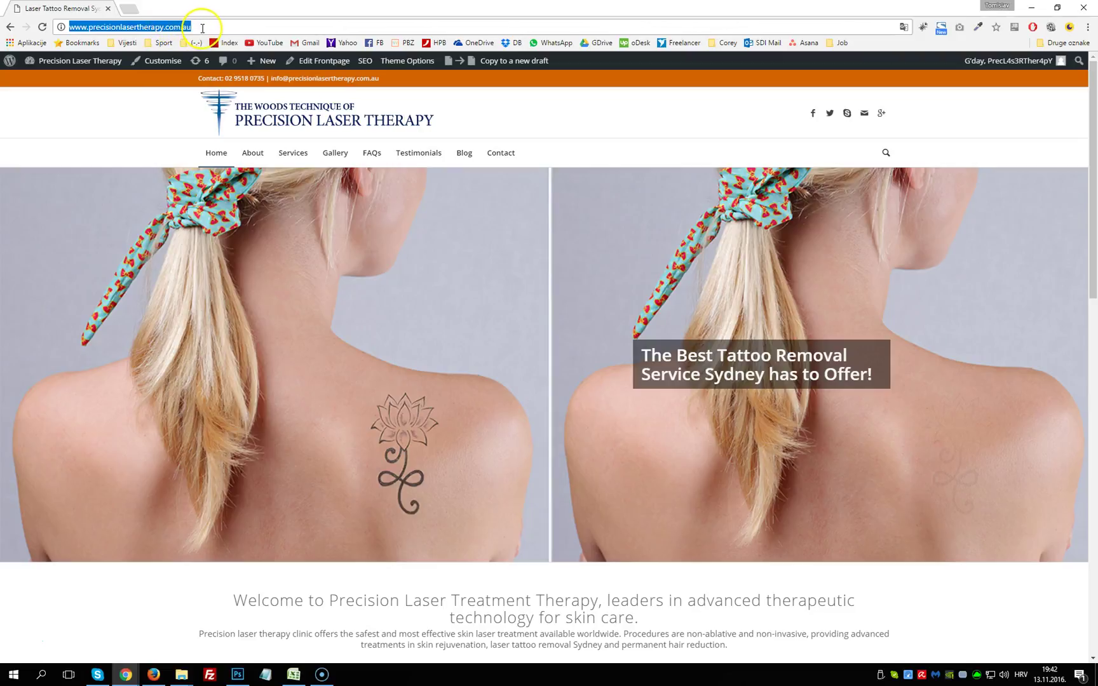
click(201, 27)
text(/)
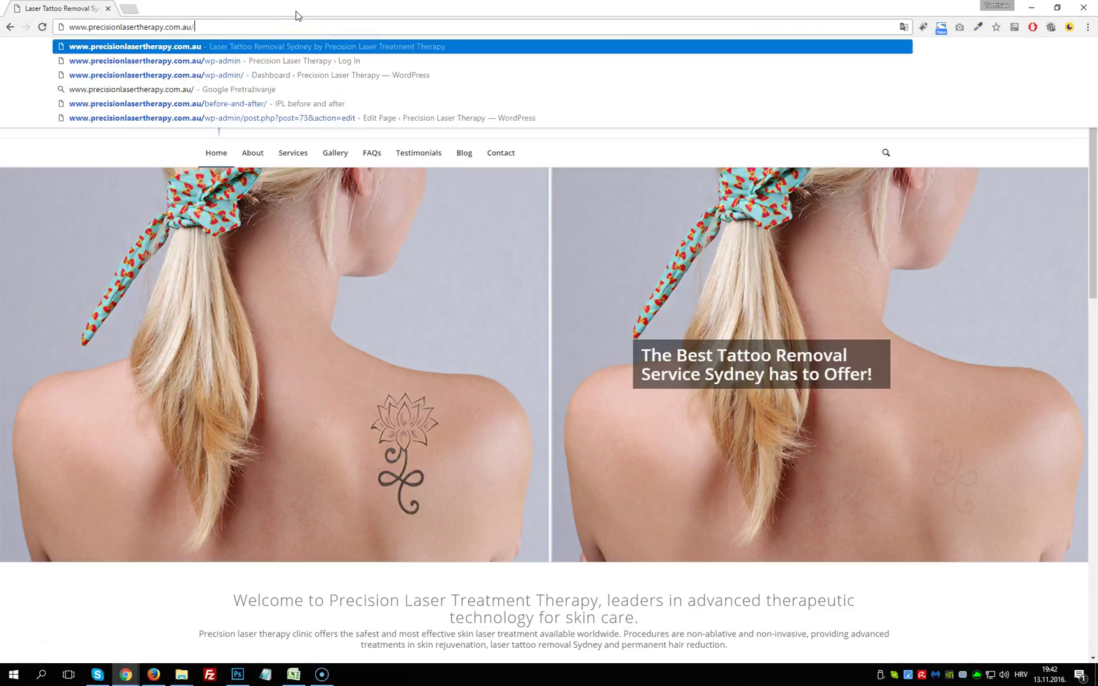
text(wp-)
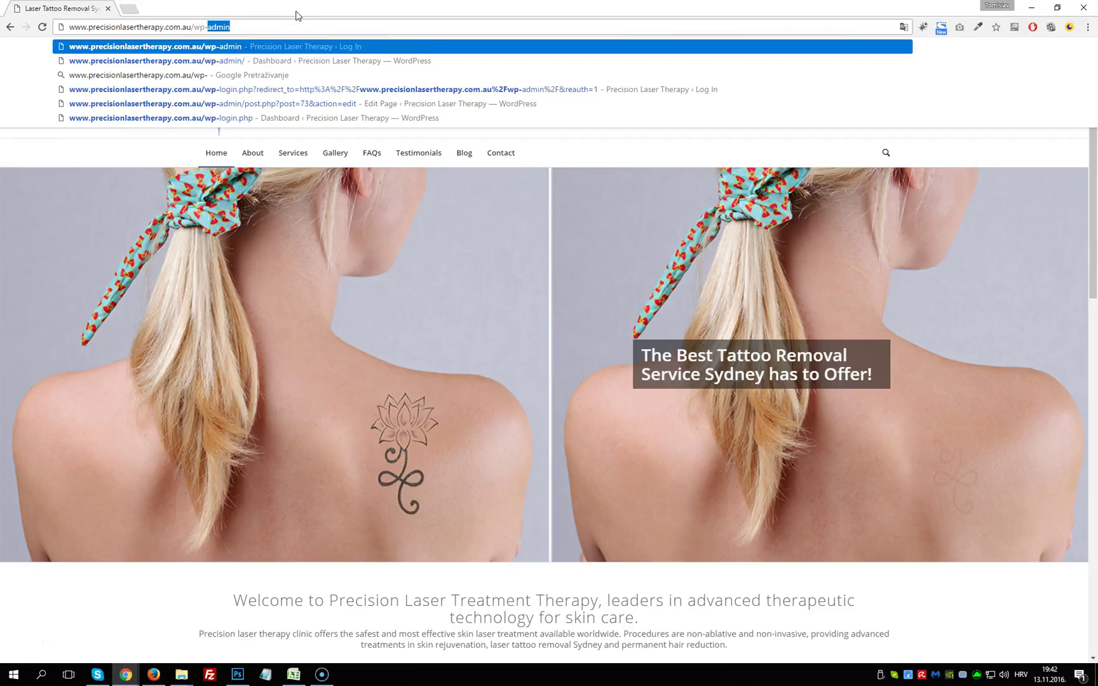
key(BackSpace)
key(BackSpace)
key(BackSpace)
key(BackSpace)
key(BackSpace)
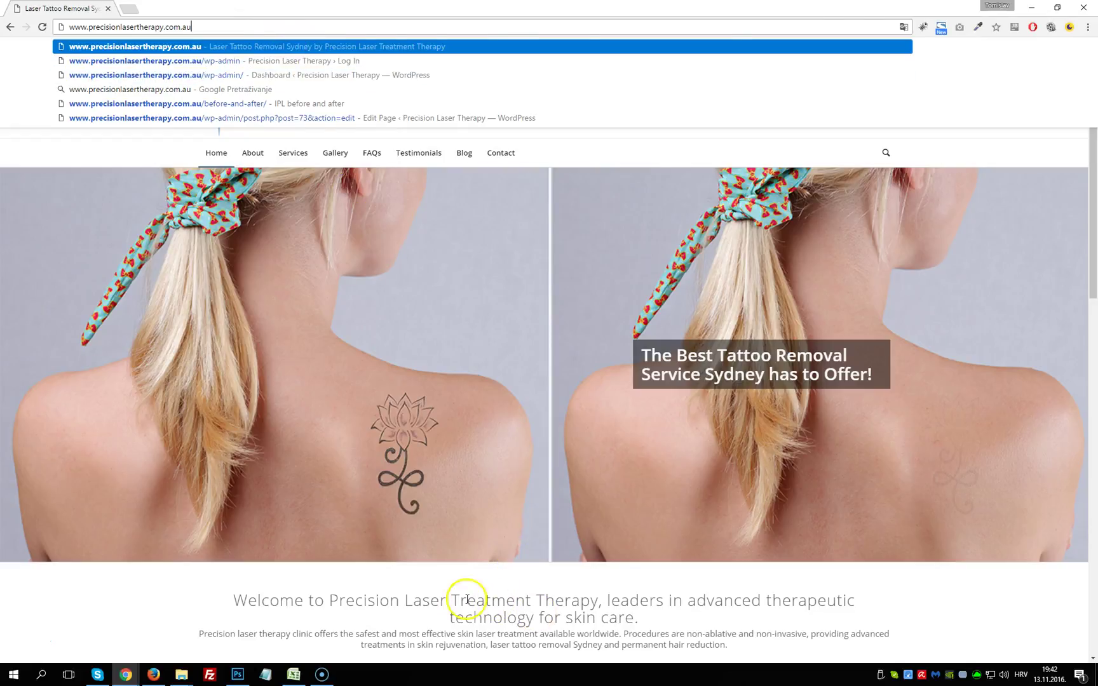
key(Return)
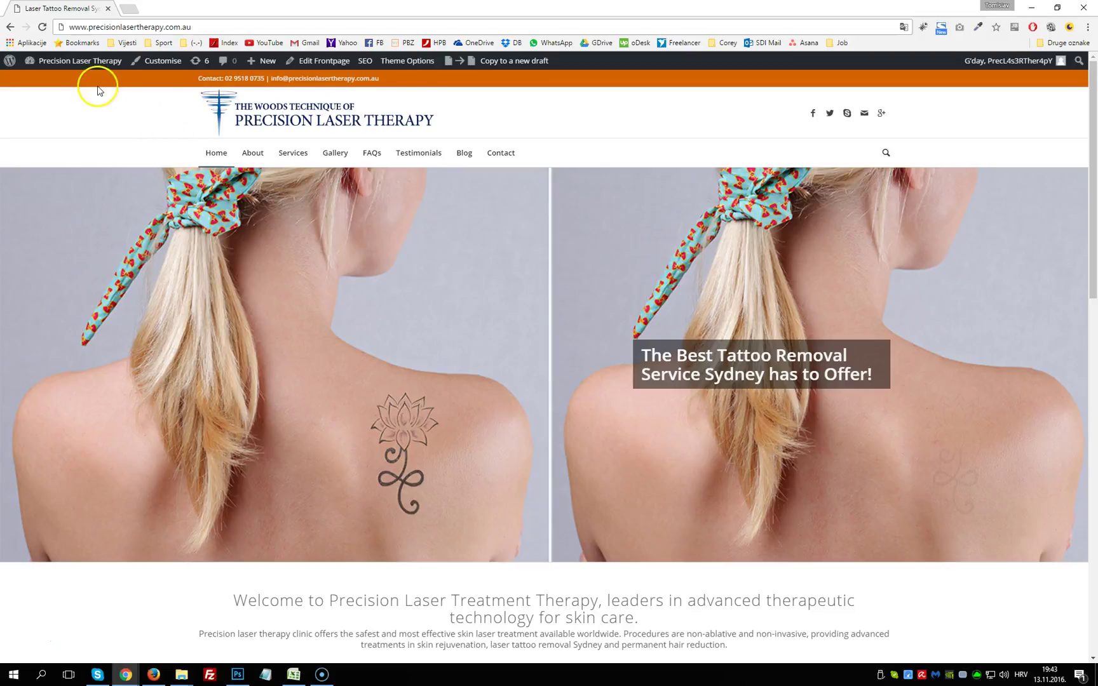
Step: Open the site's WordPress dashboard in a new browser tab and switch to it
mouse_move(76, 64)
right_click(56, 81)
click(80, 86)
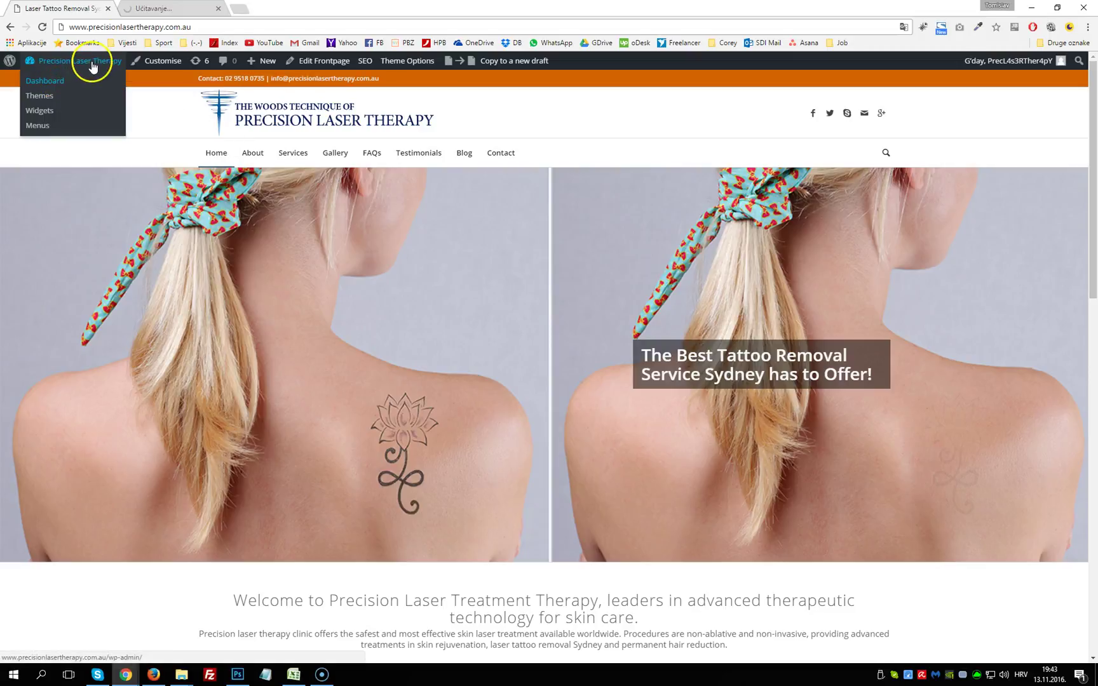
click(168, 8)
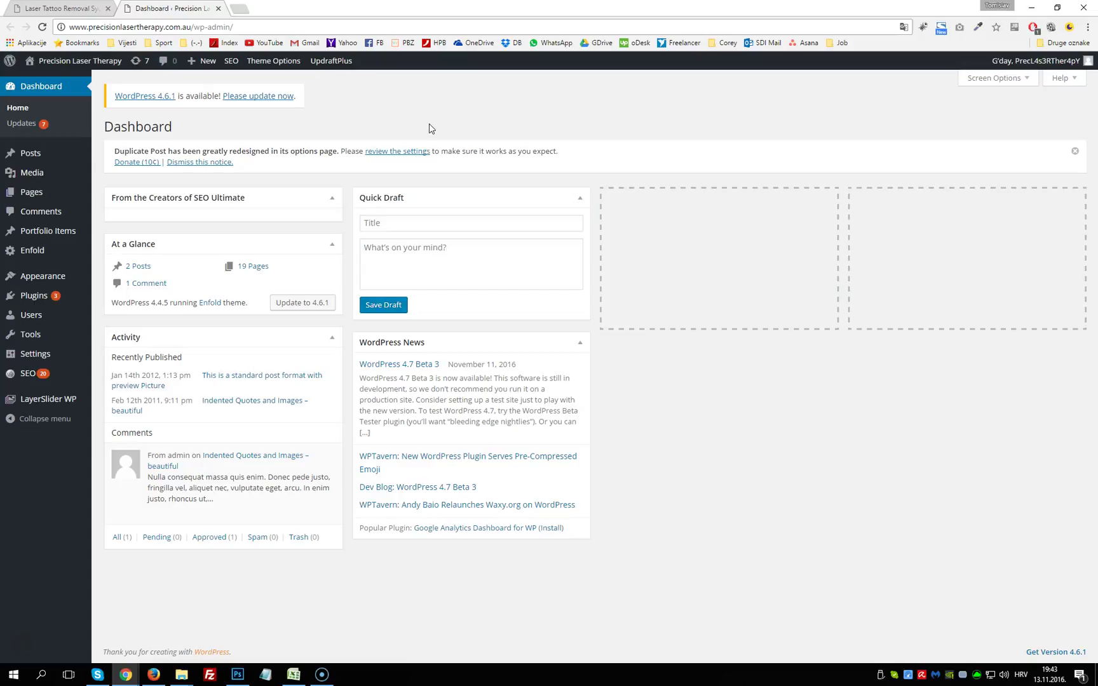
click(429, 152)
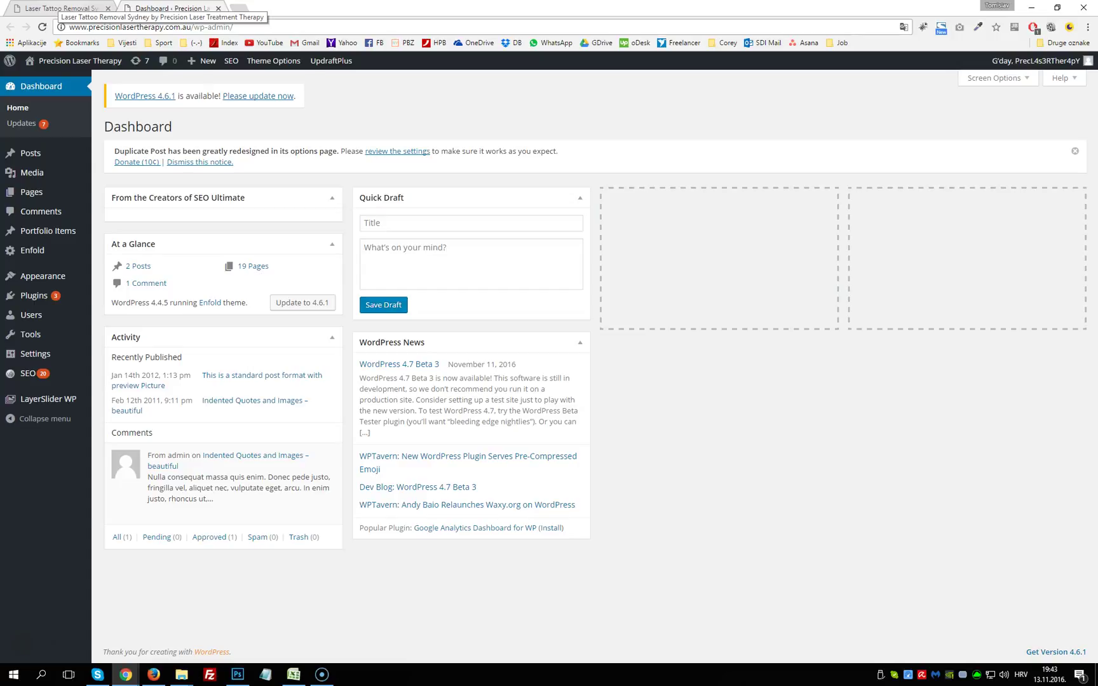
Step: Start a new page and switch its content area to the Advanced Layout Editor
mouse_move(35, 191)
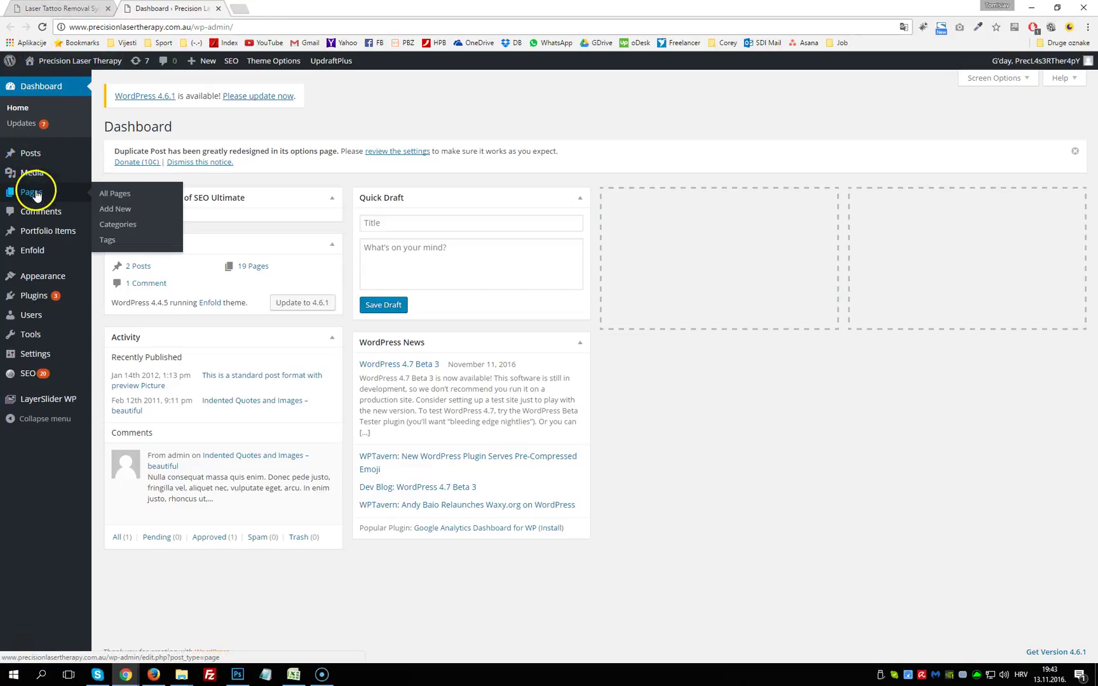
click(115, 209)
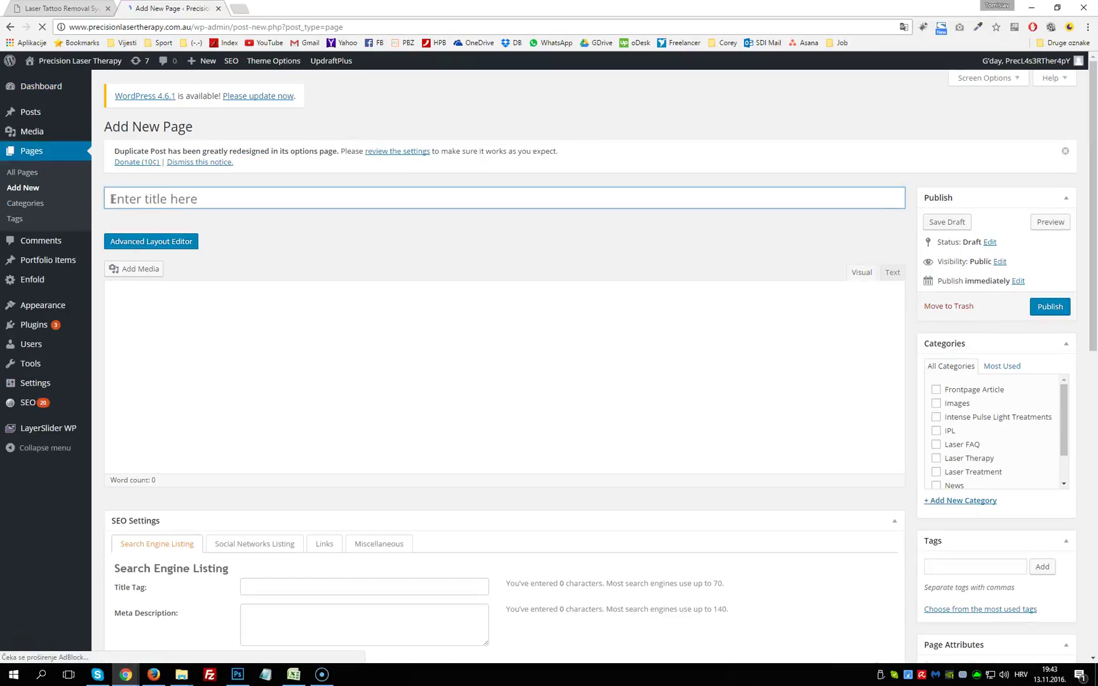
click(218, 189)
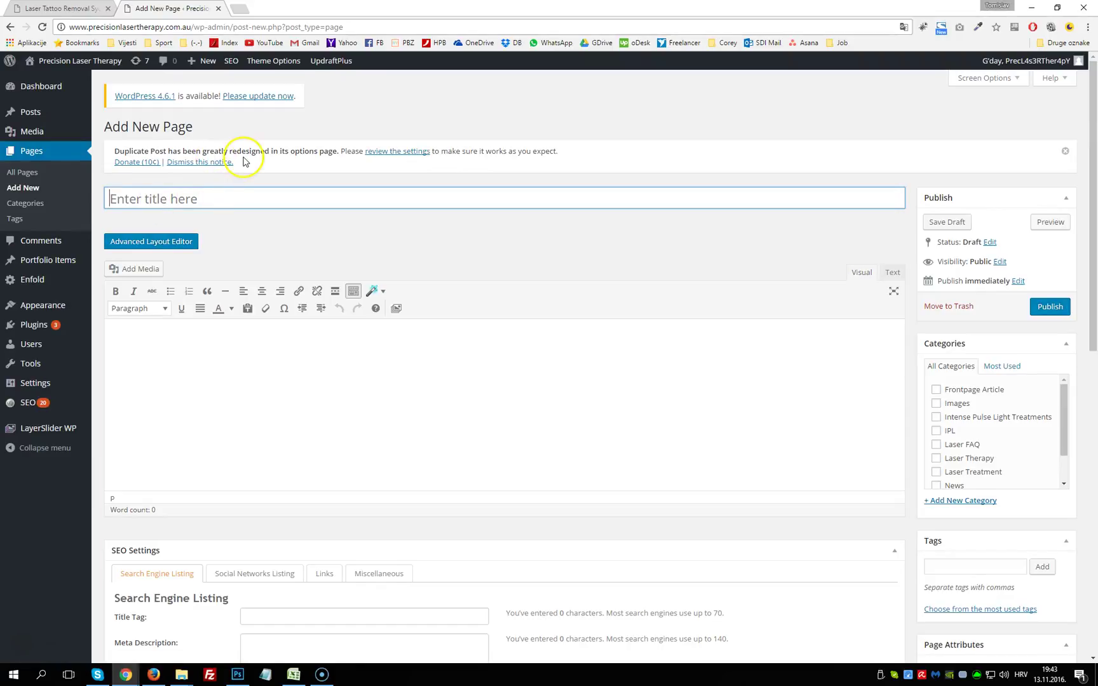
click(163, 244)
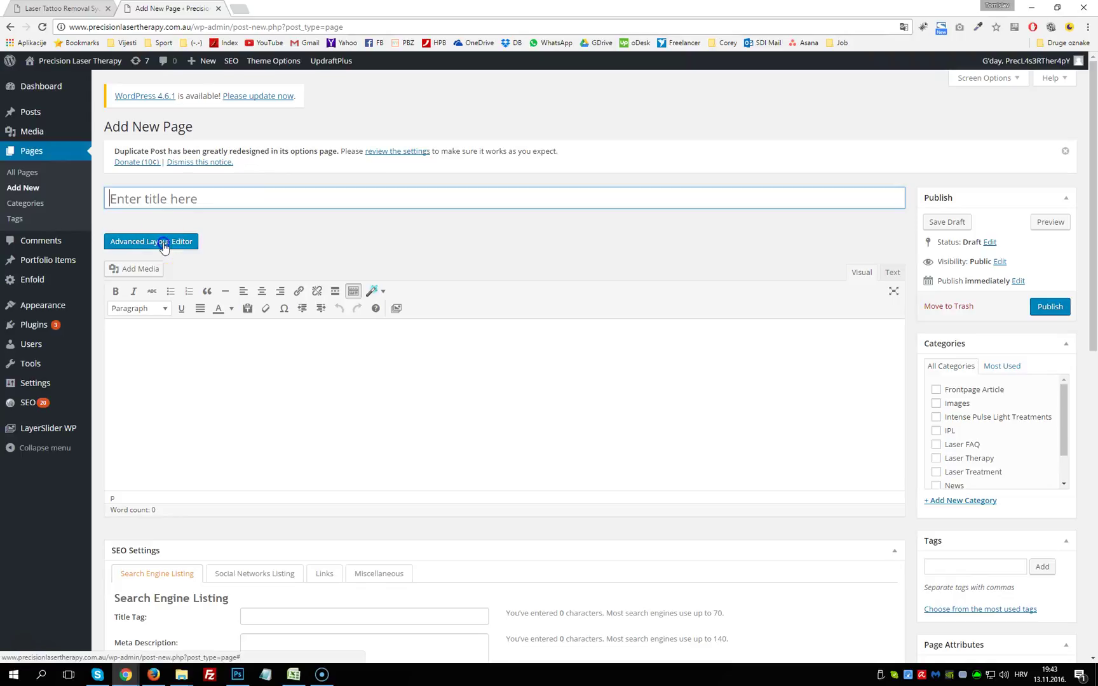
Step: Title the new page "Add new title here"
click(167, 199)
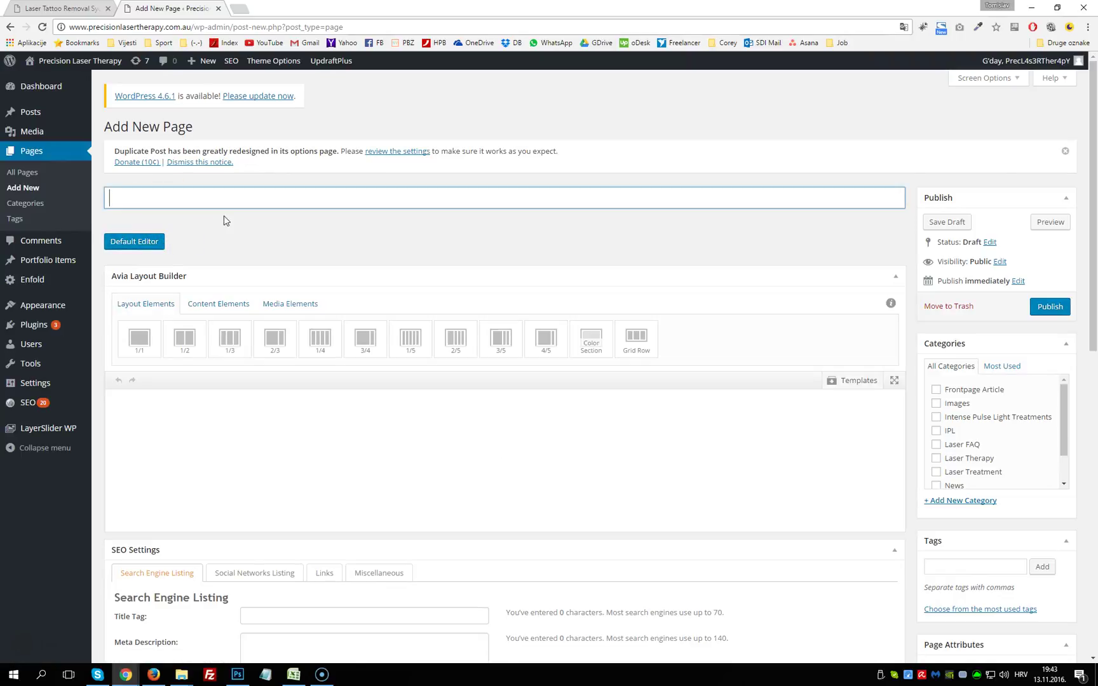
text(Add new title here)
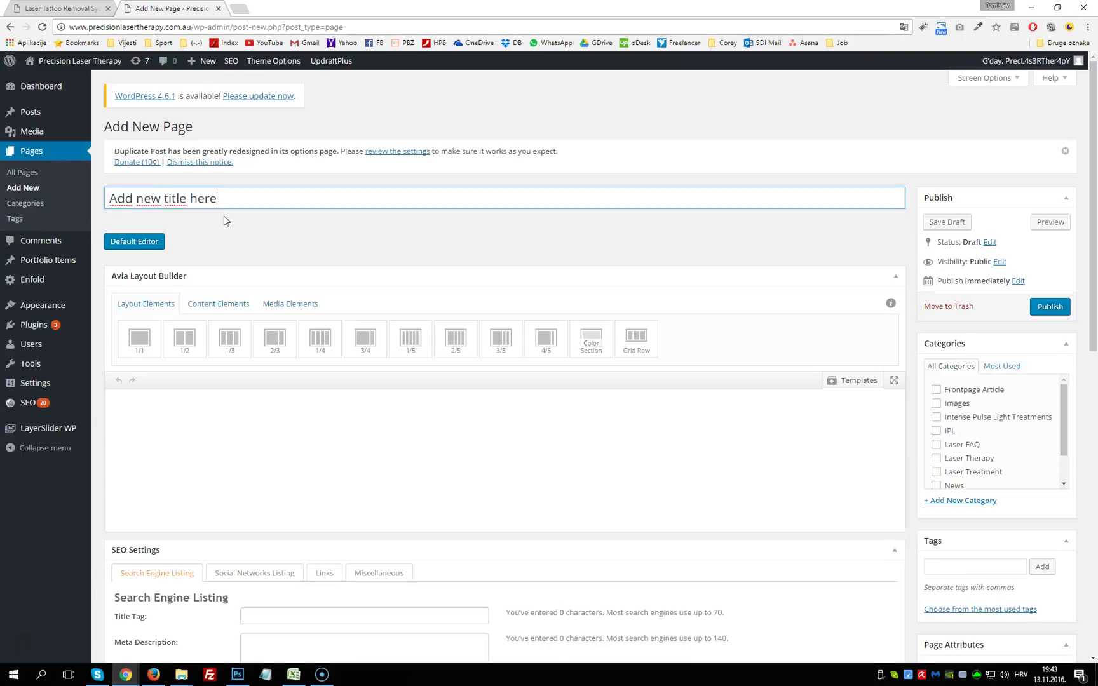
click(288, 227)
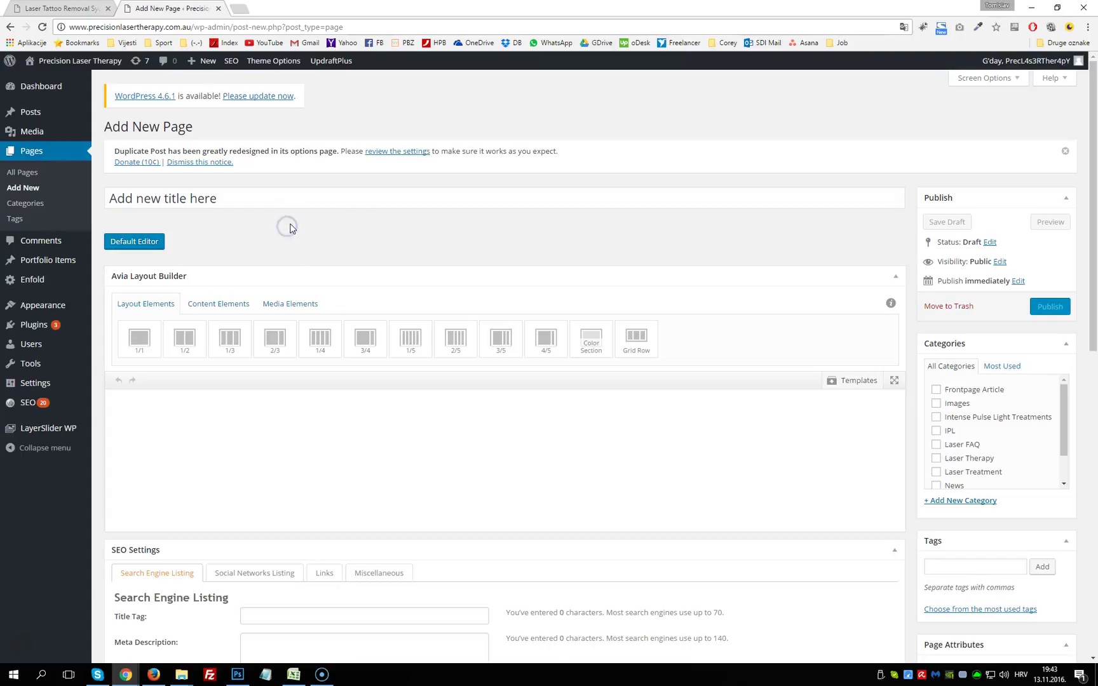
Step: Review the new page's category, tag and page attribute options down to its layout settings
scroll(953, 299, down, 1)
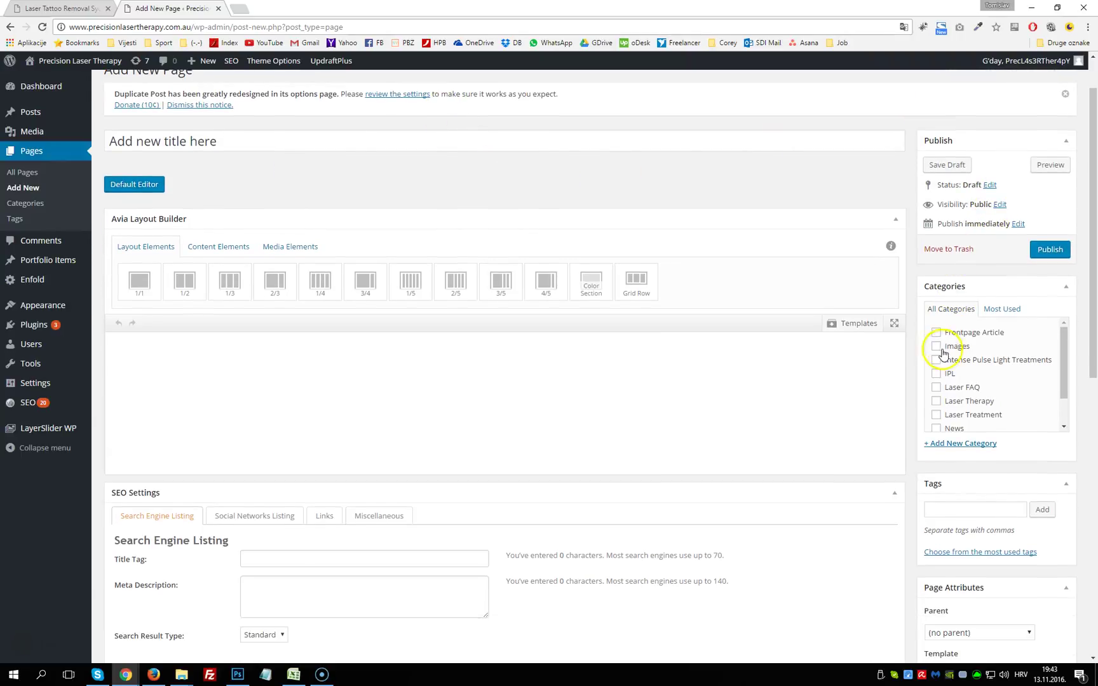
mouse_move(1065, 368)
mouse_down()
mouse_move(1068, 397)
mouse_move(1067, 354)
mouse_up()
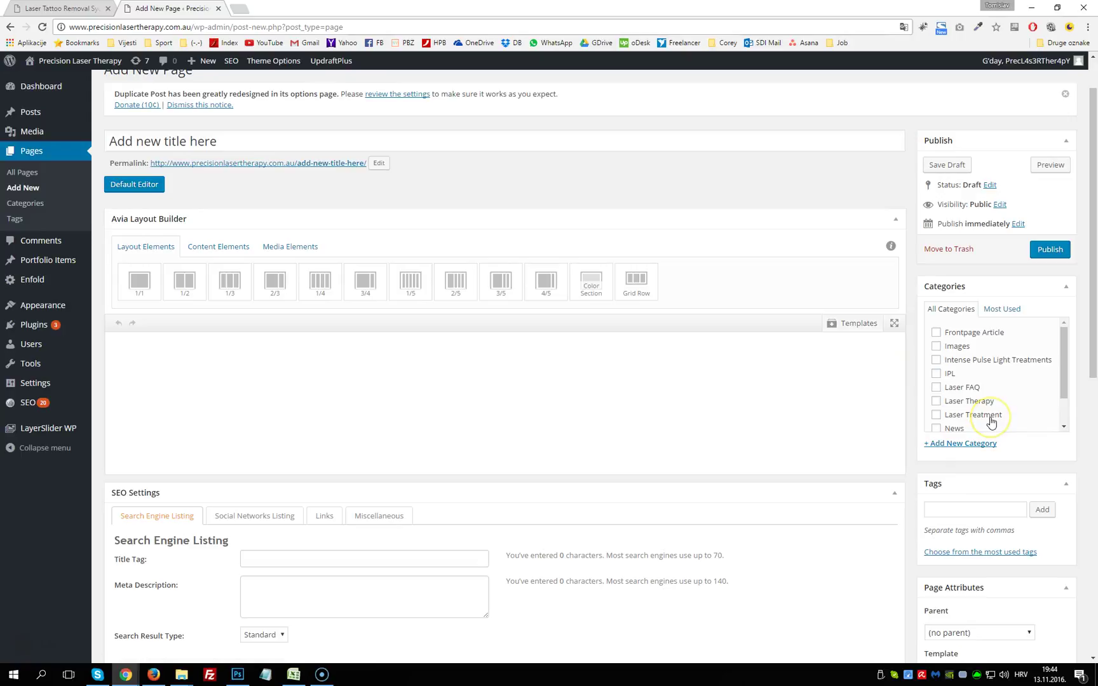
scroll(1066, 483, down, 3)
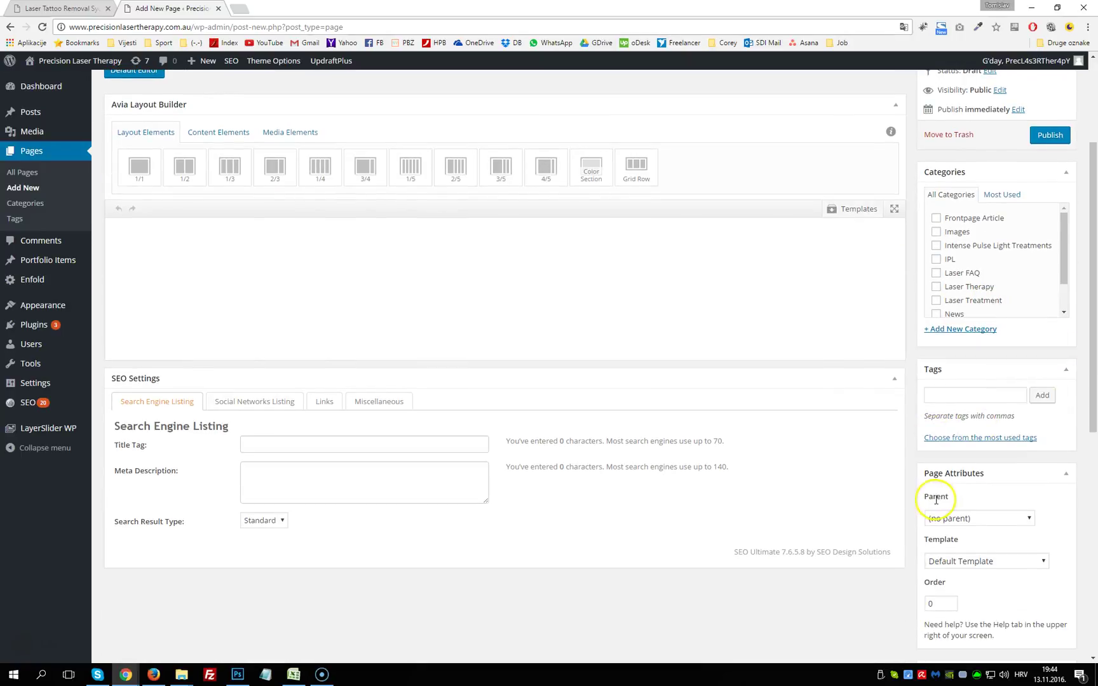
scroll(1091, 452, down, 1)
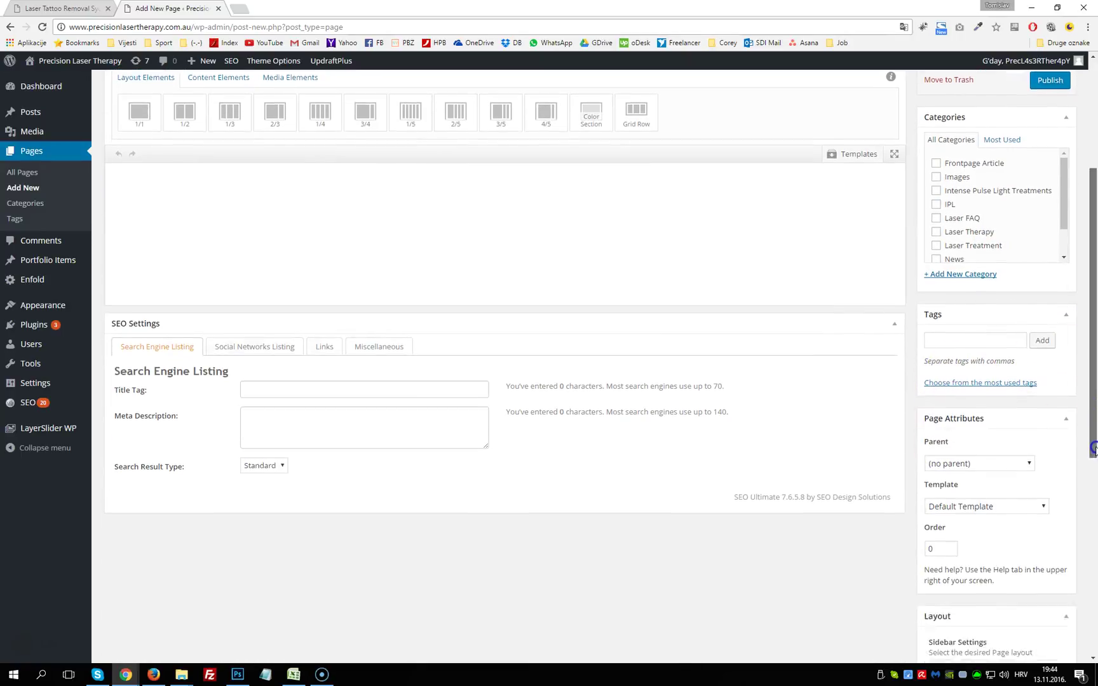
click(1094, 455)
drag(1094, 455, 1094, 595)
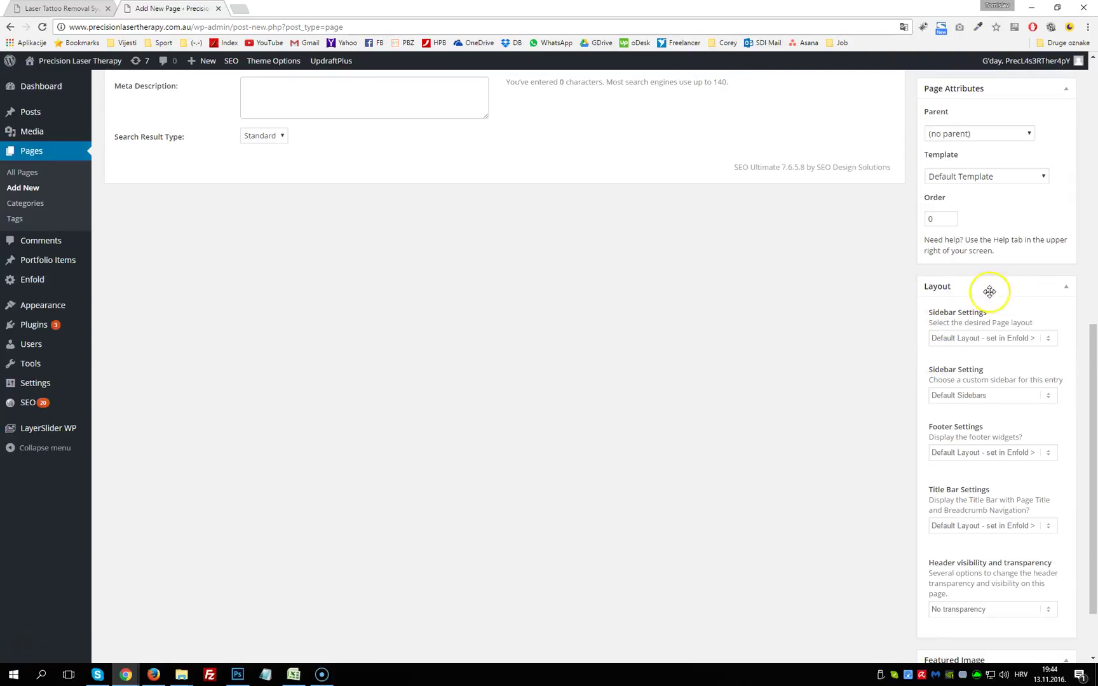
Step: Examine the available sidebar positions and custom sidebars in the page's layout settings without changing them
click(1005, 345)
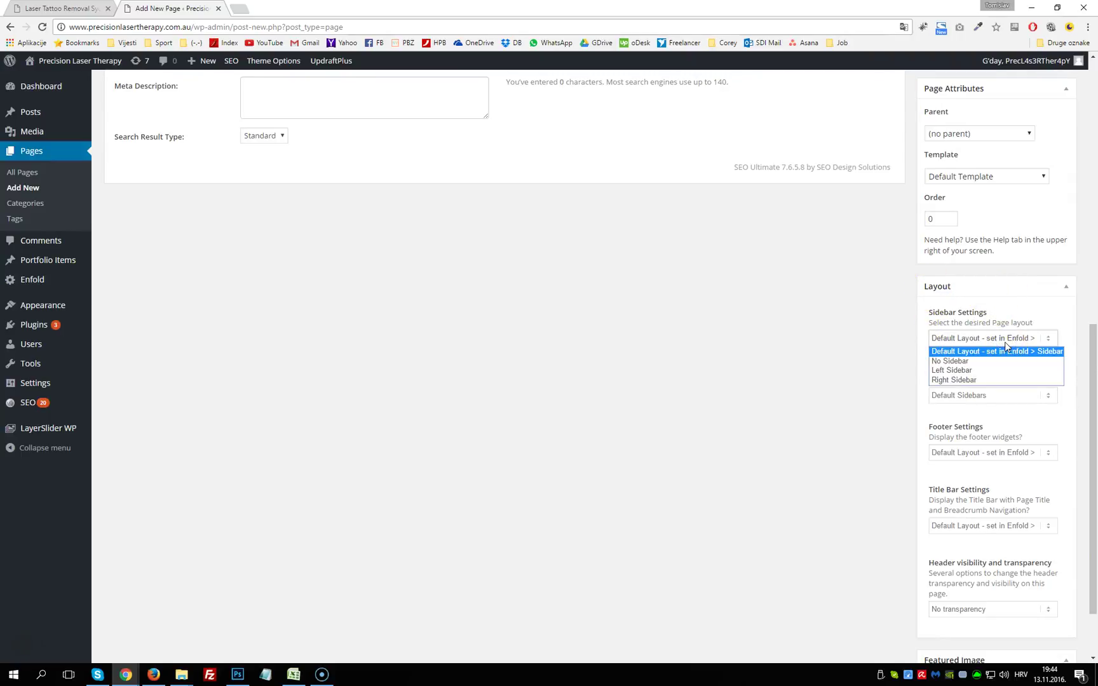
click(948, 381)
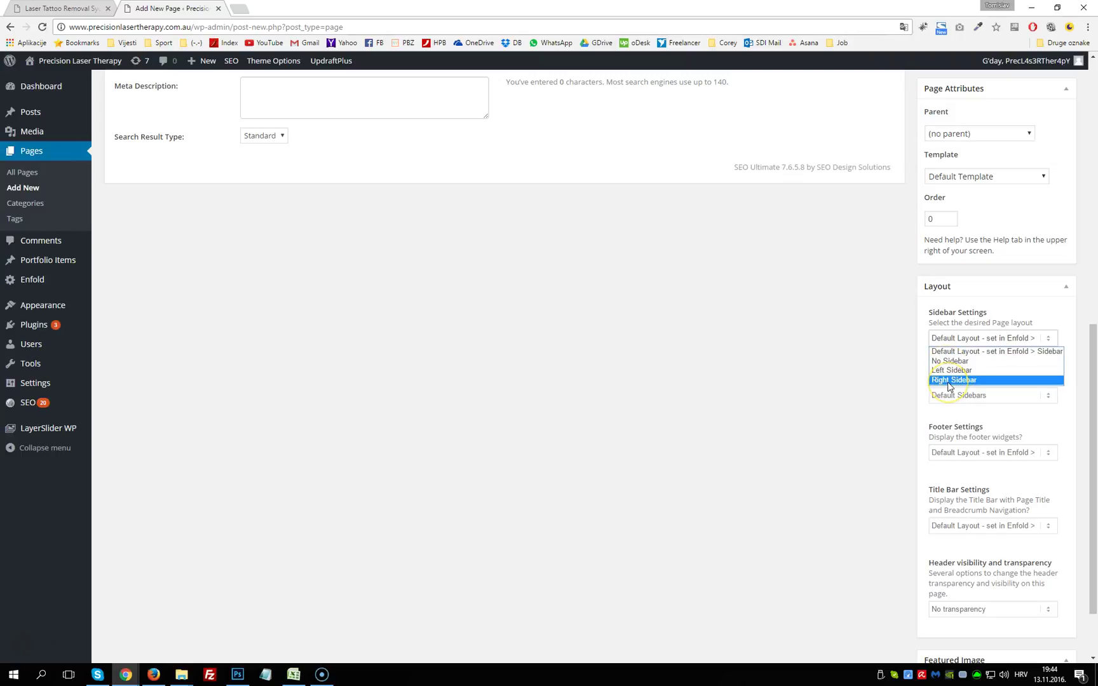
click(947, 374)
click(937, 371)
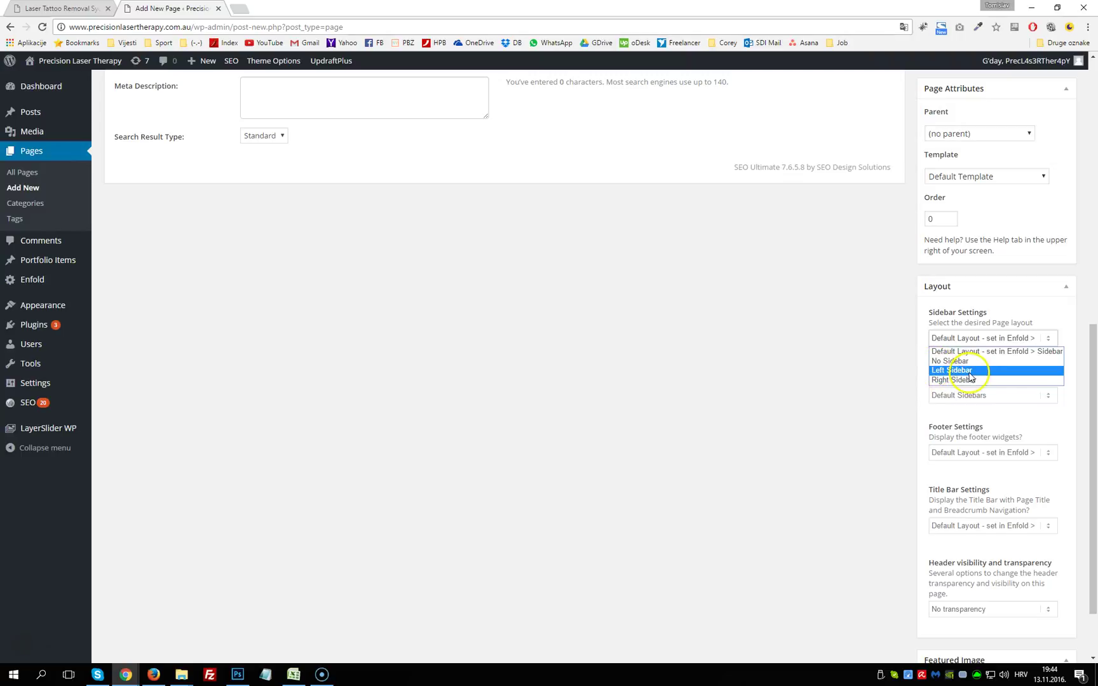
click(964, 364)
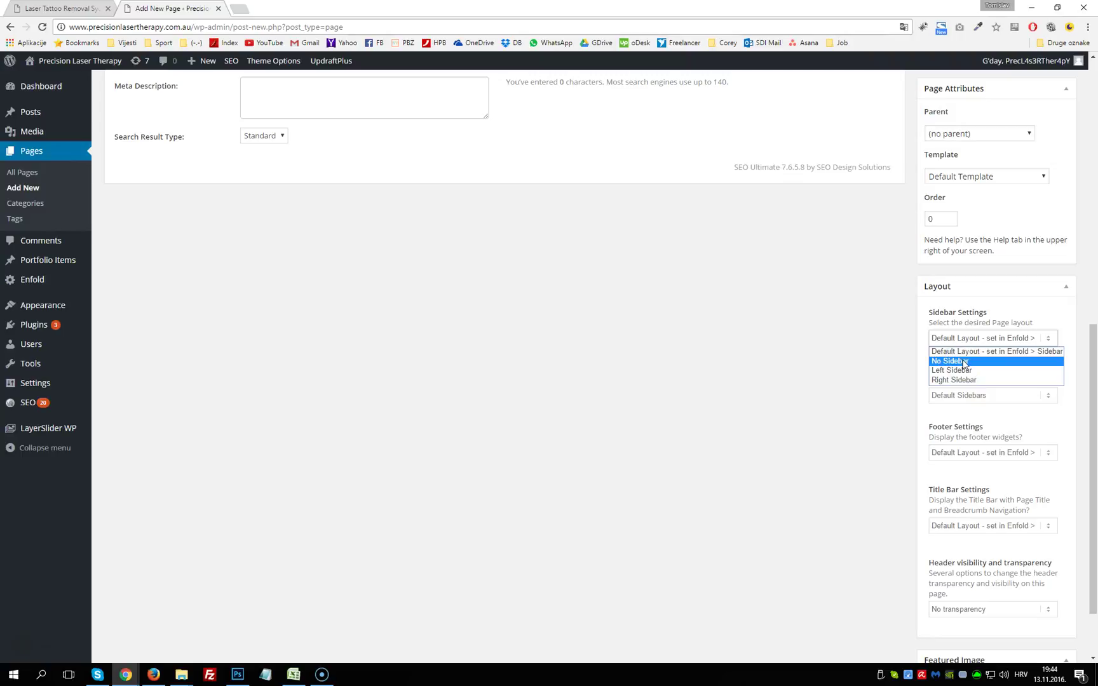
click(806, 326)
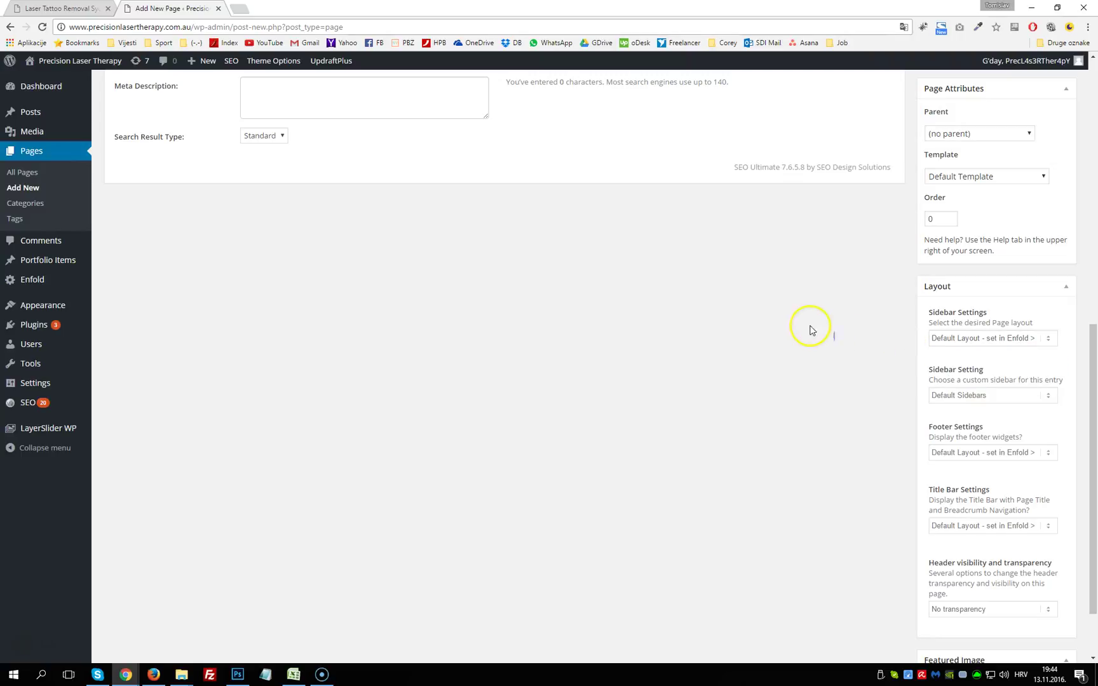
click(950, 342)
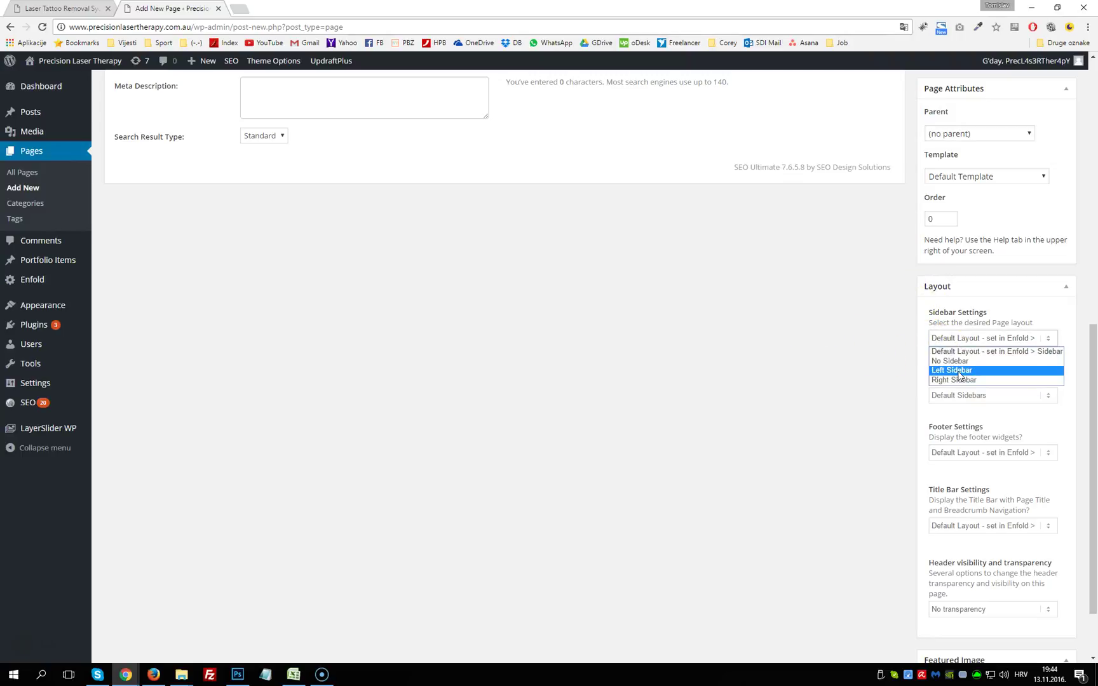
click(826, 346)
click(990, 395)
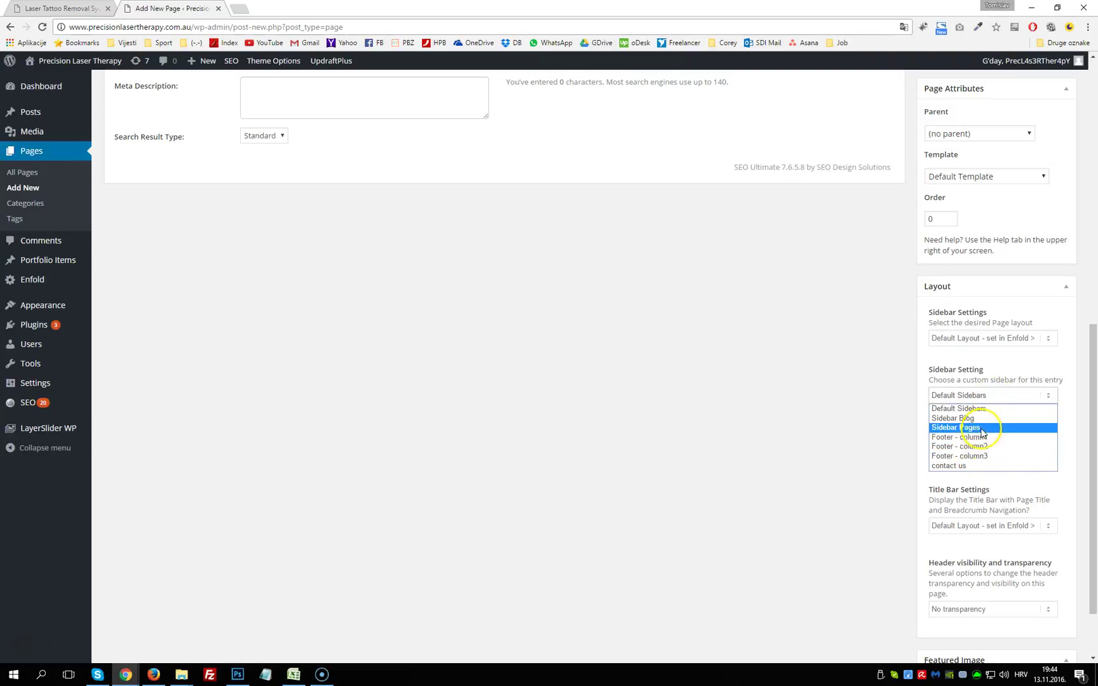
click(805, 402)
scroll(820, 409, up, 9)
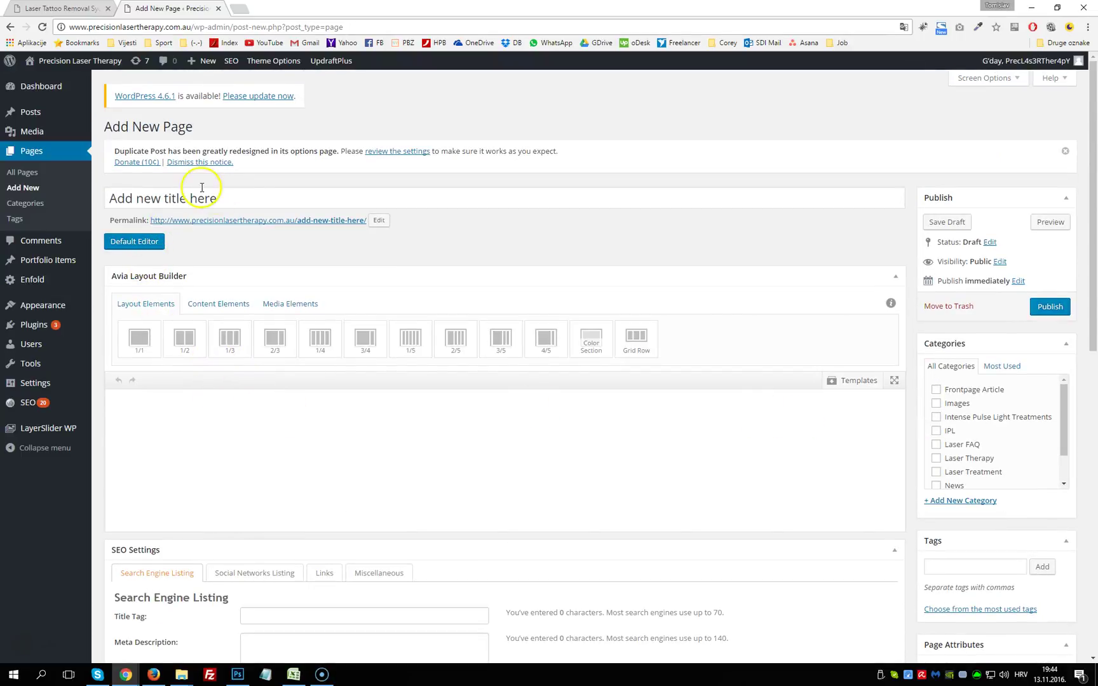
Step: Add two 1/2-width columns side by side to the page's layout canvas
drag(254, 197, 108, 198)
click(225, 439)
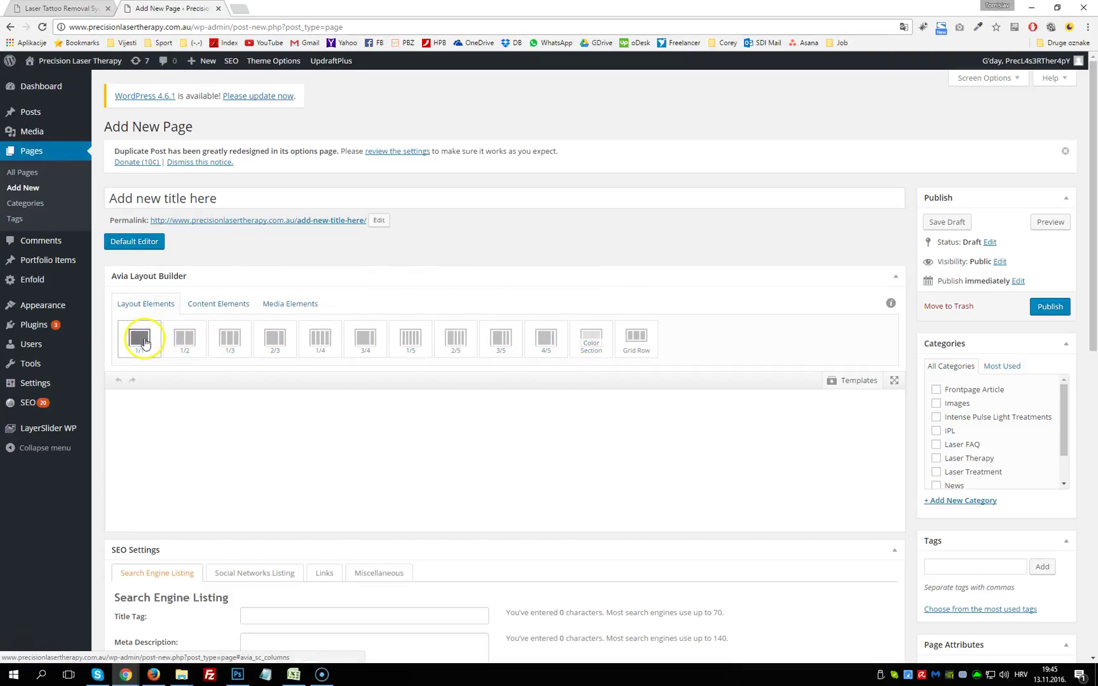
click(180, 340)
click(180, 341)
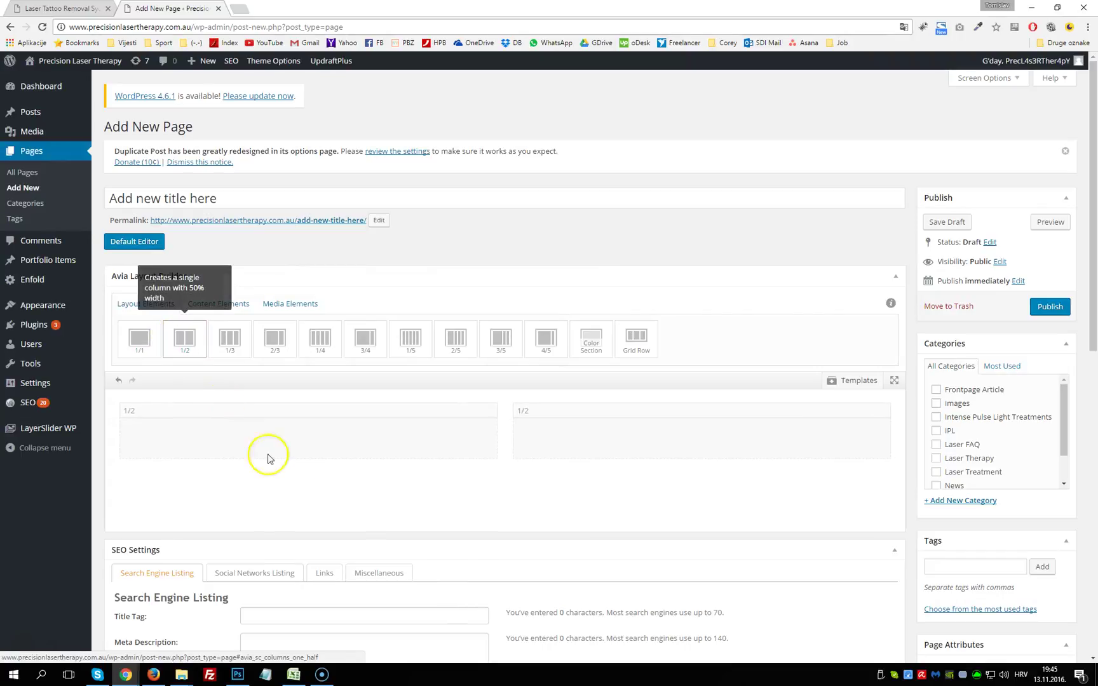
Step: Place a Text Block content element inside the first 1/2 column
mouse_move(425, 429)
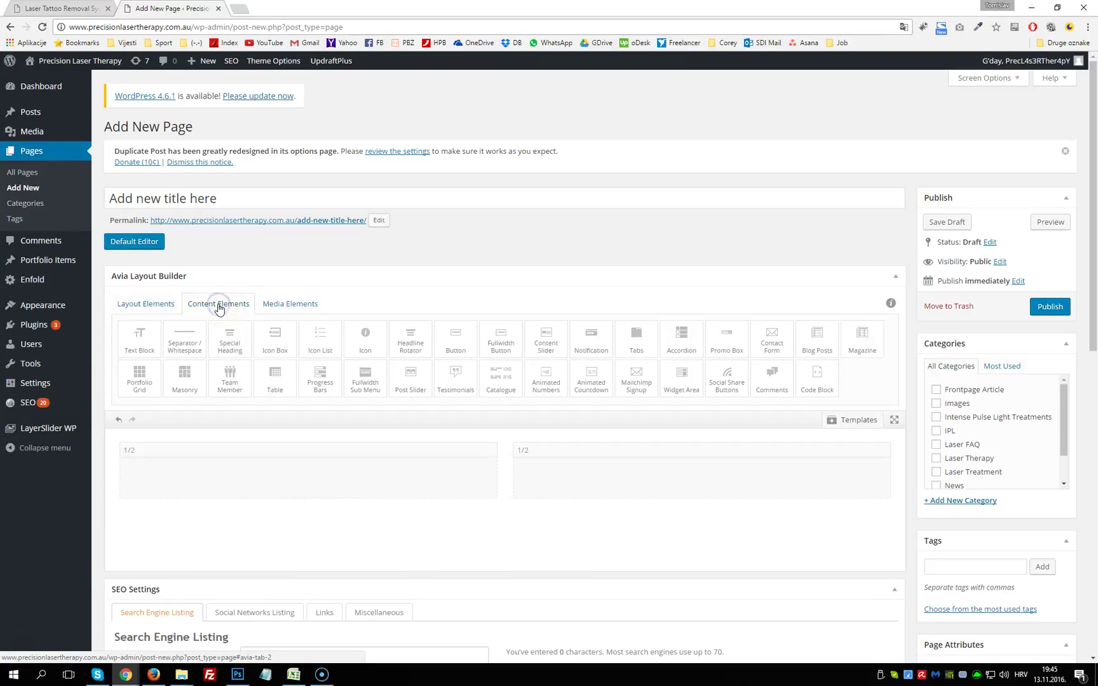
scroll(289, 305, down, 2)
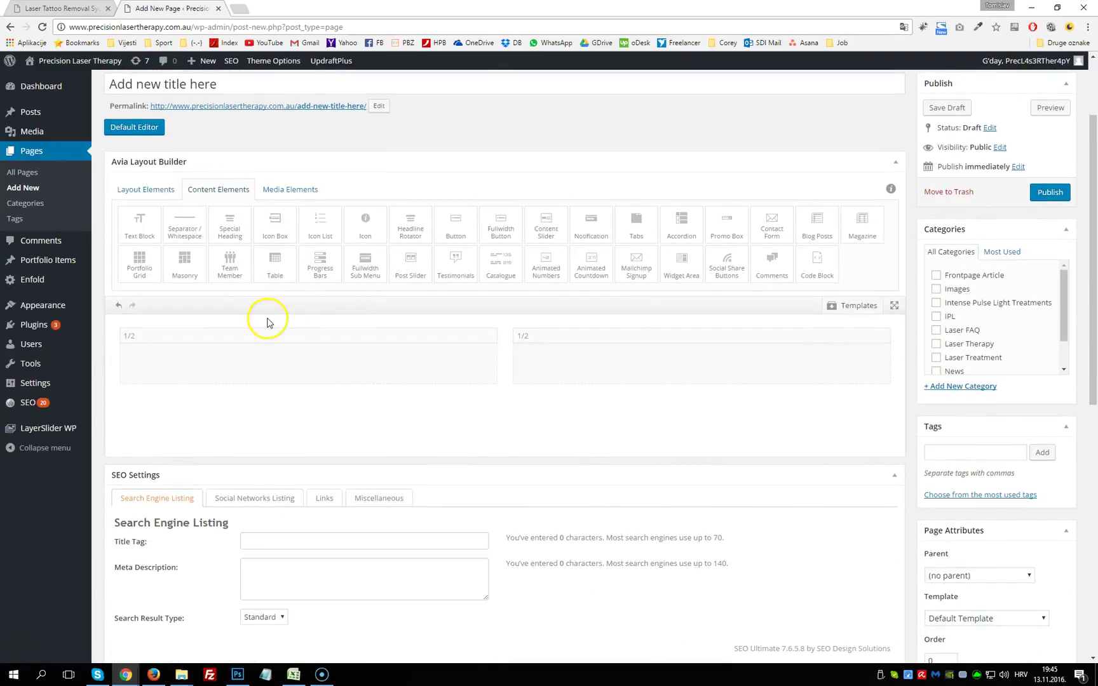
click(130, 225)
drag(130, 225, 202, 365)
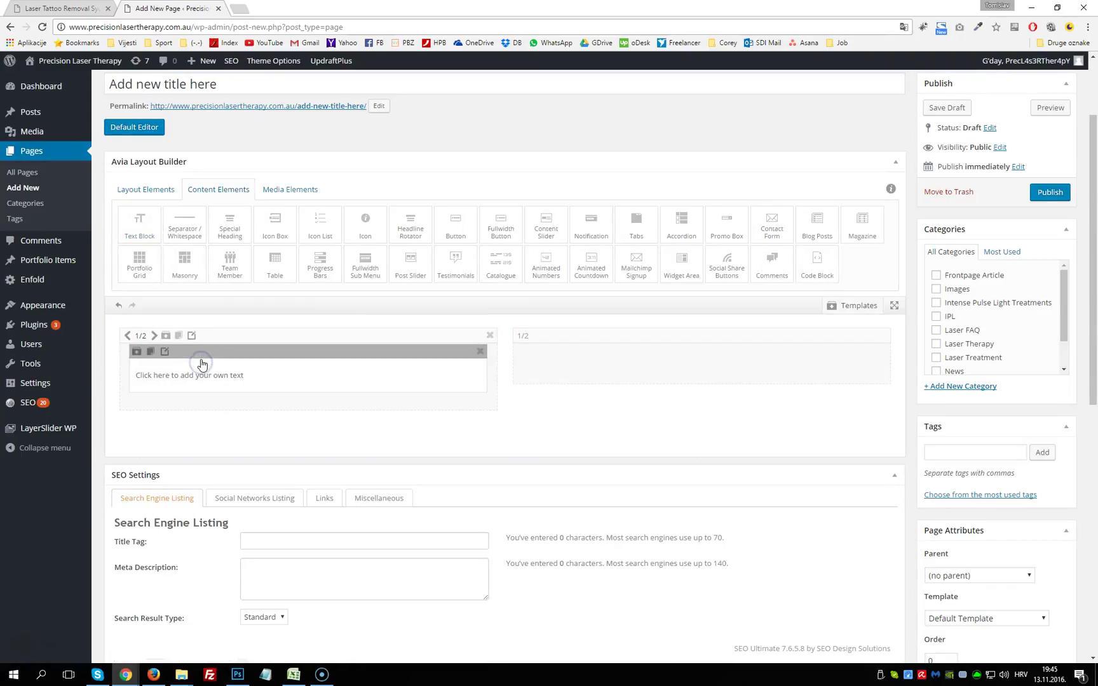
Step: Replace the first column's placeholder text with "We can add content inhere. Text, but we can add images aswell"
click(374, 380)
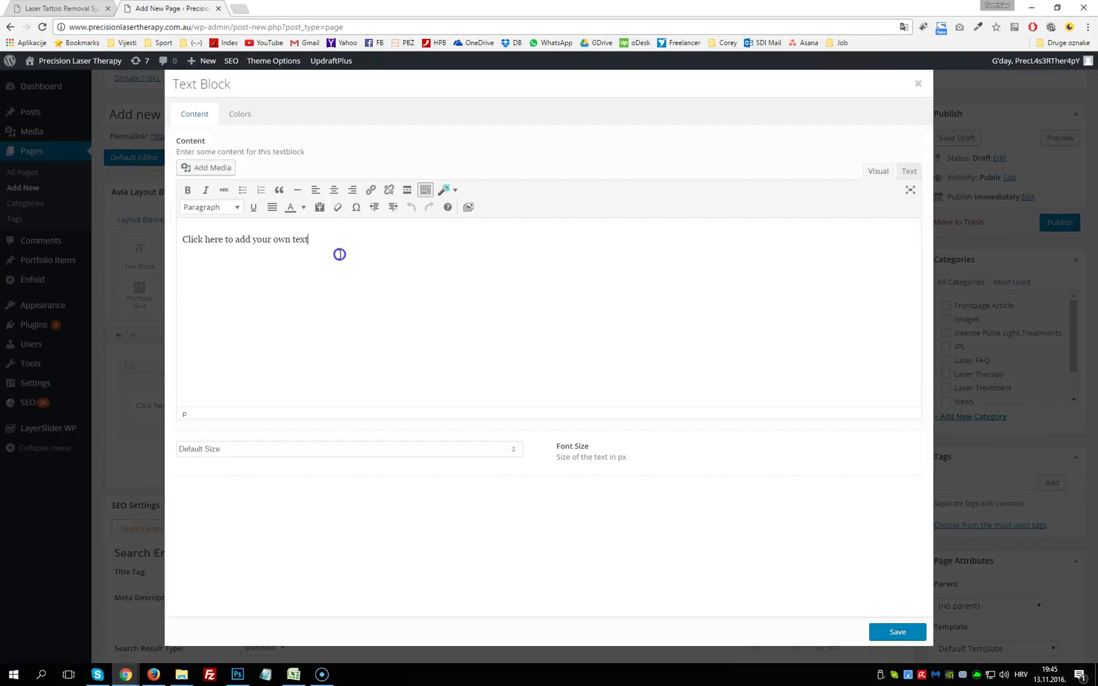
triple_click(355, 248)
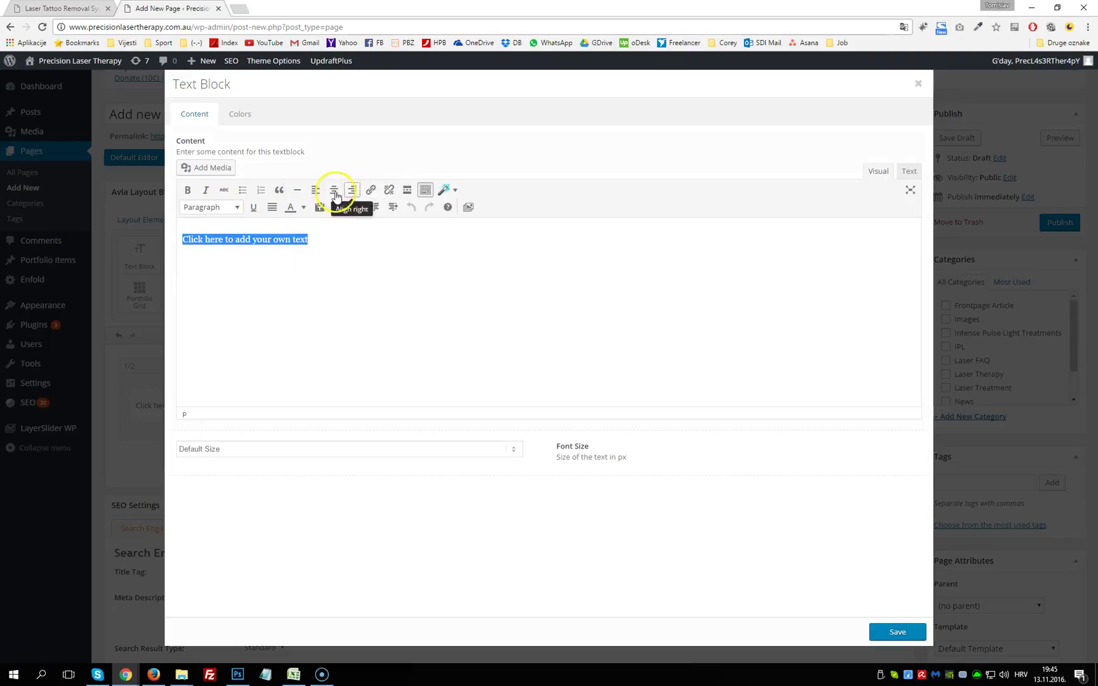
text(We)
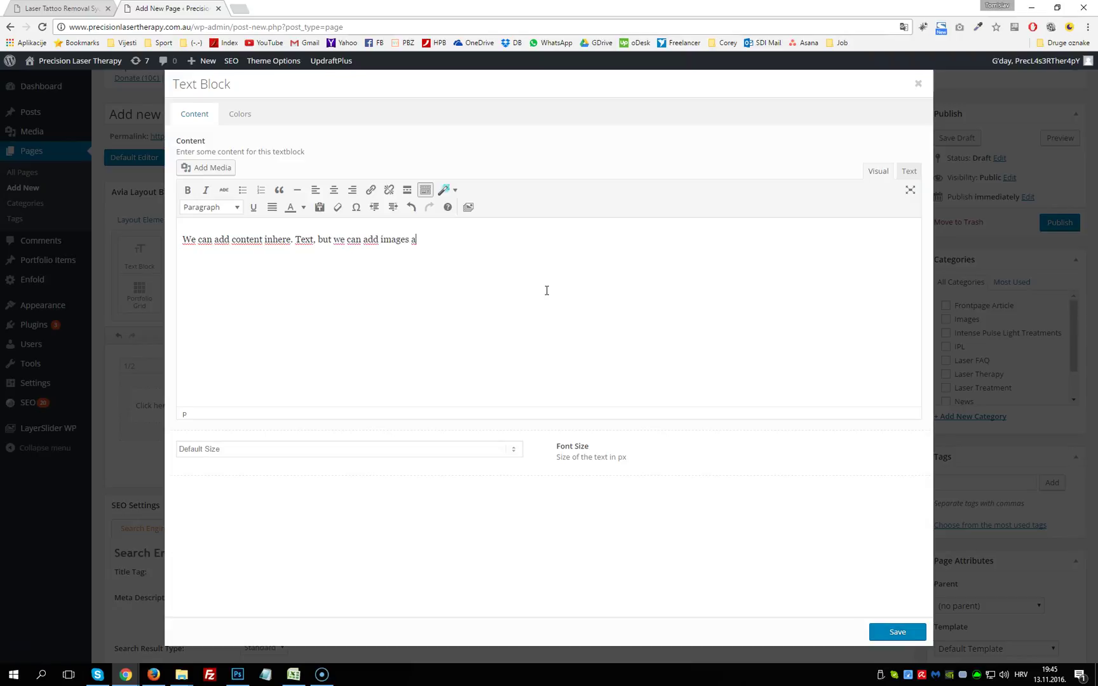
click(547, 282)
Step: Choose the existing image Laser-Facial.jpg from the media library for the text block
click(214, 169)
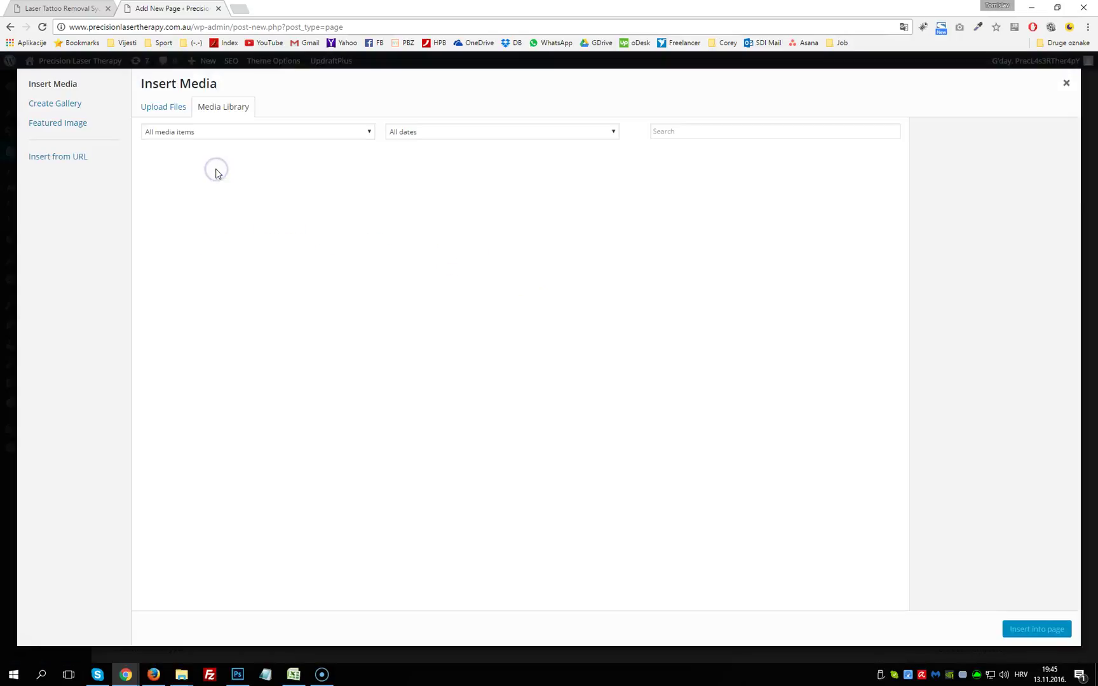
click(205, 164)
click(159, 115)
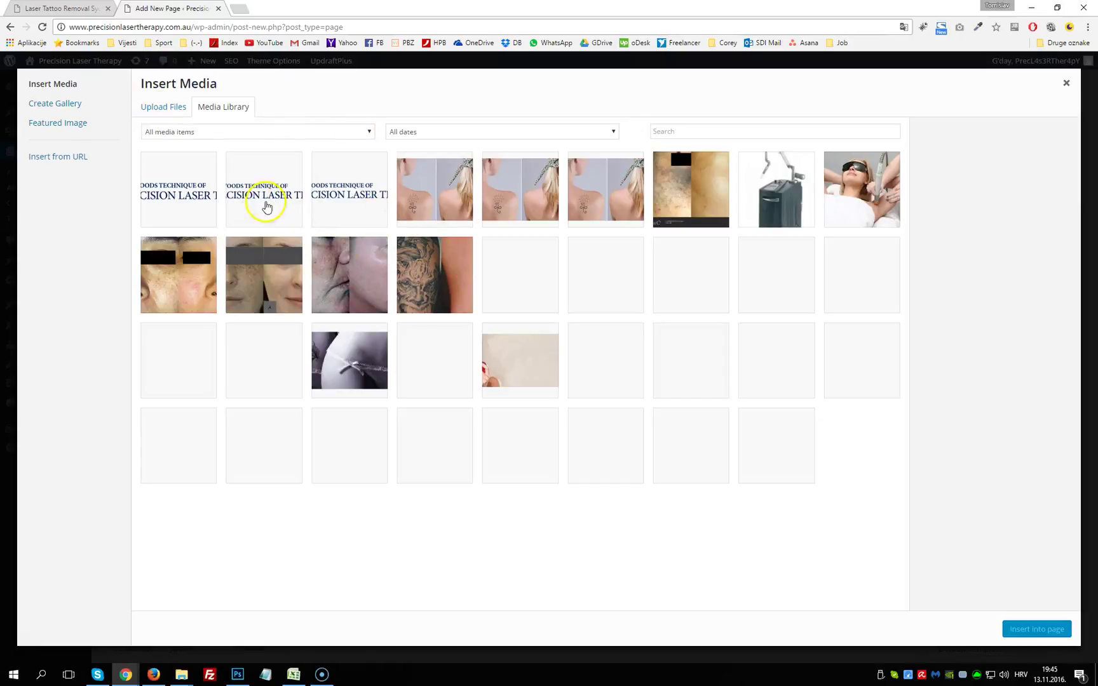
click(164, 108)
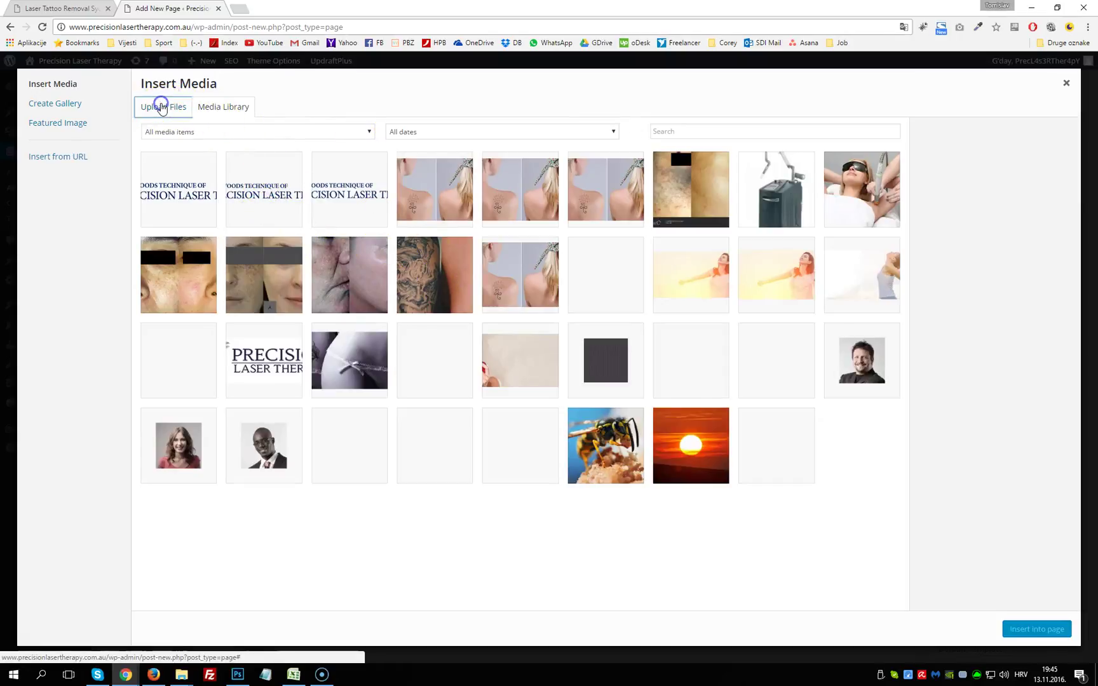
click(223, 105)
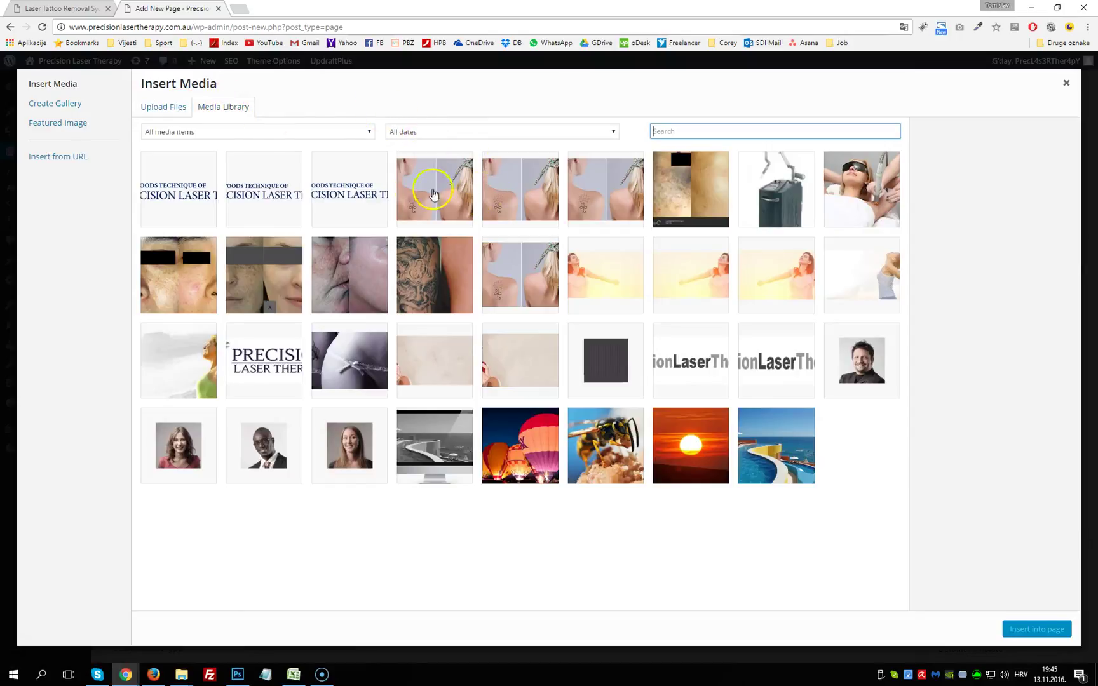
click(351, 273)
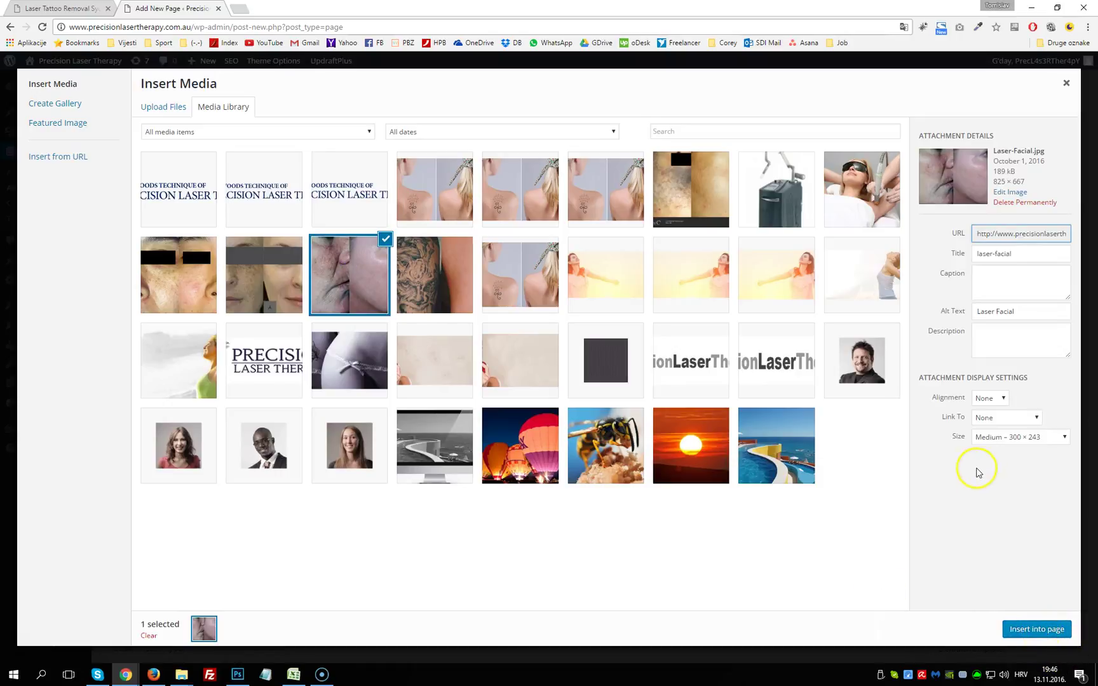
Step: Insert the chosen image into the text block with Centre alignment and the Medium – 300 × 243 size
click(981, 437)
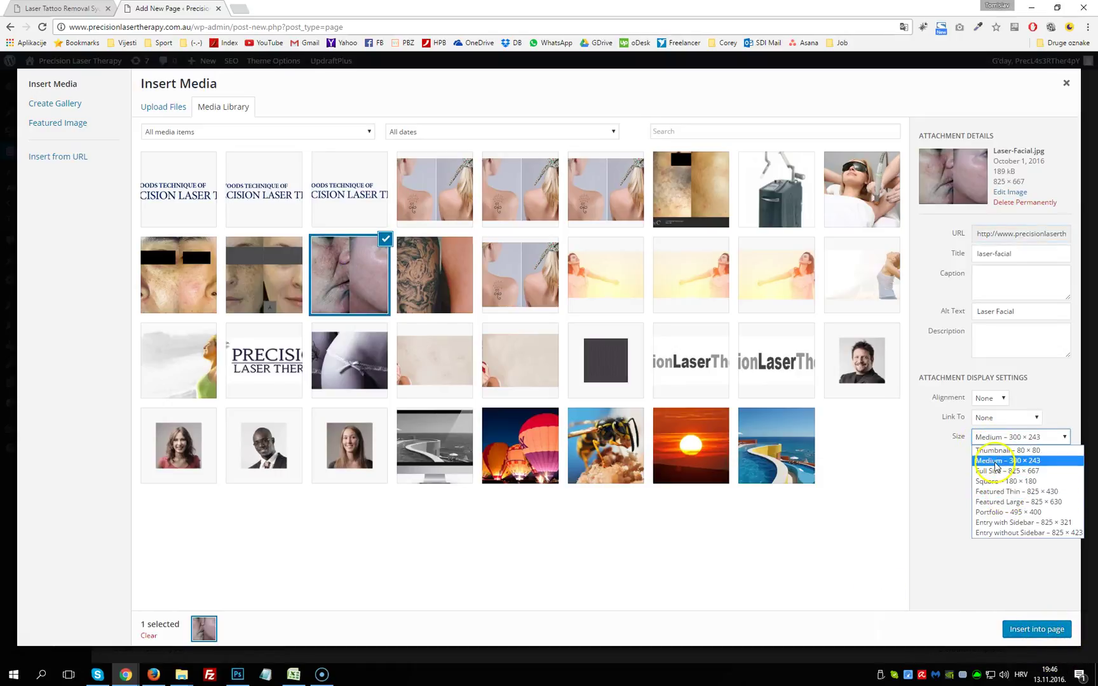
click(985, 399)
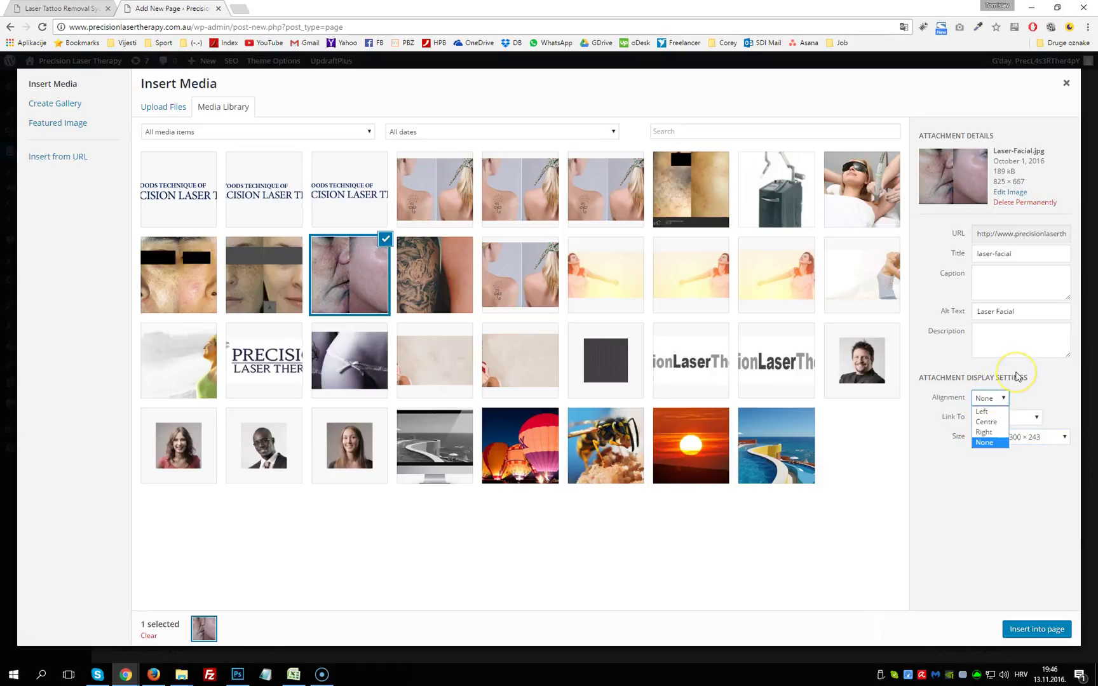
click(986, 421)
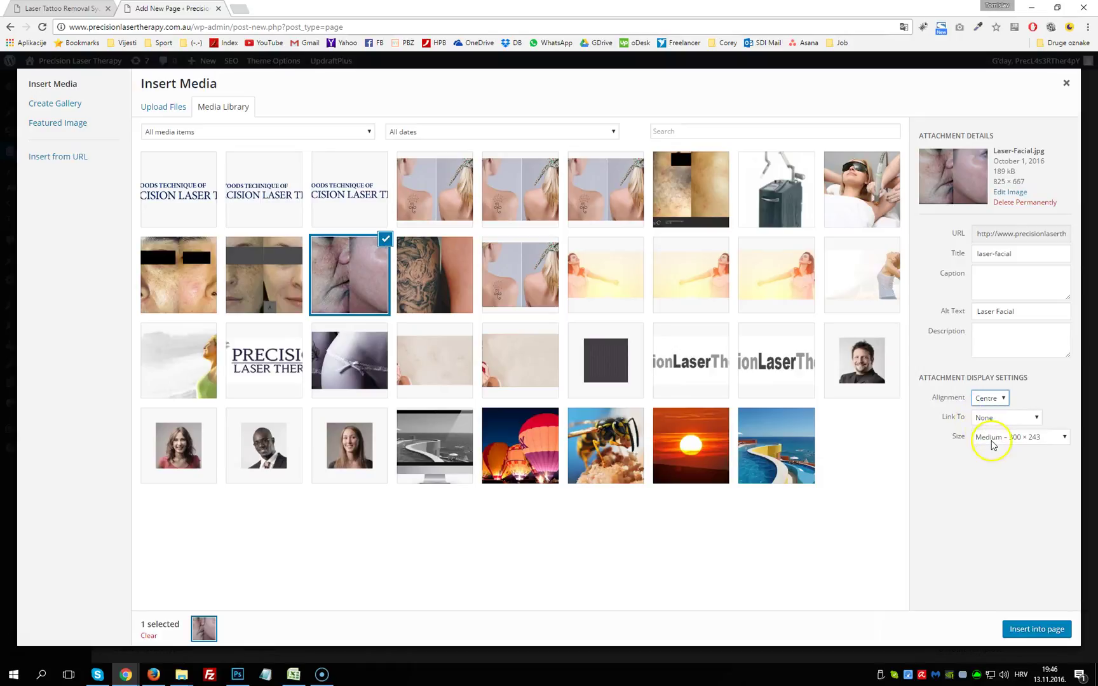
click(992, 438)
click(1003, 461)
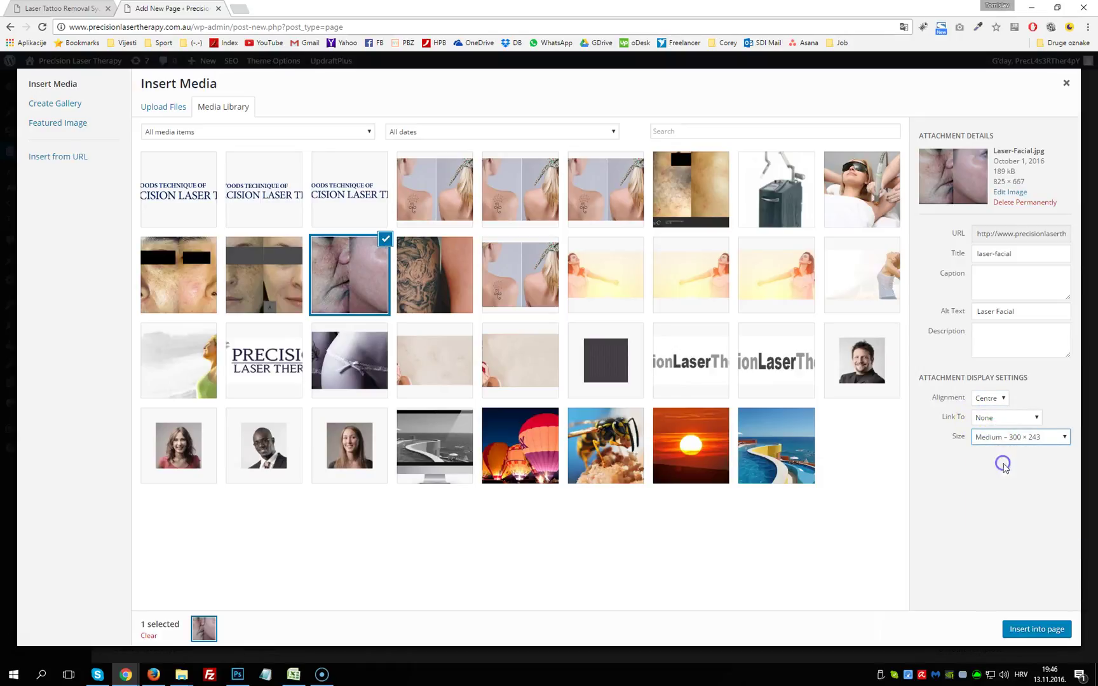
click(1059, 632)
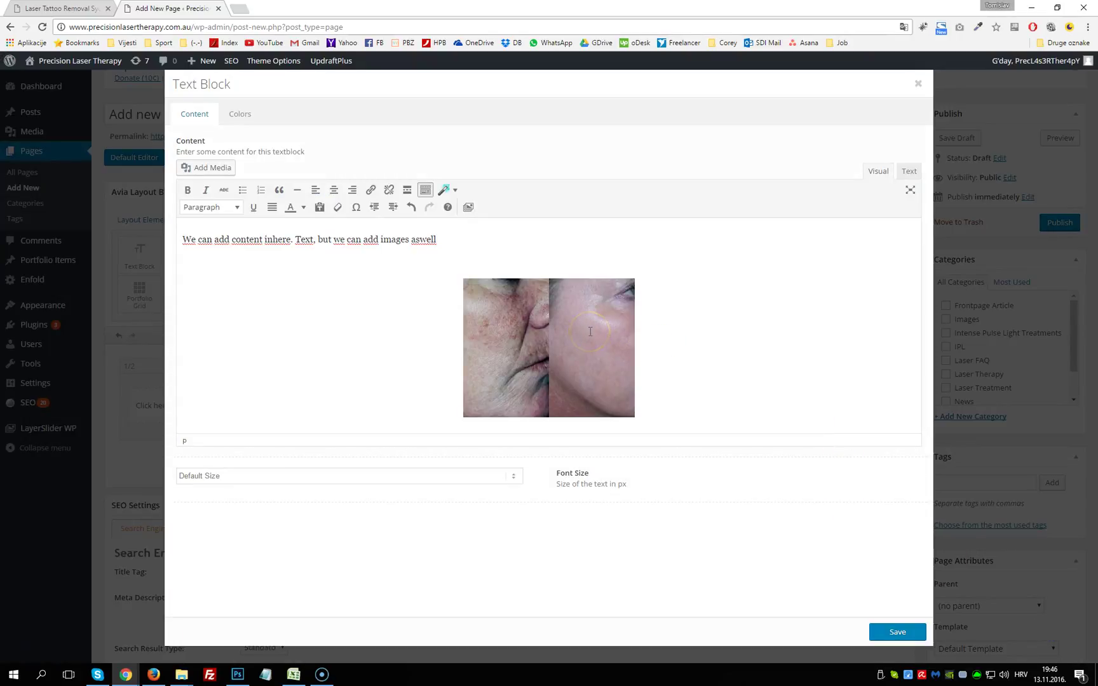
Step: Try bold formatting on the sentence above the image and remove it again
drag(452, 239, 152, 240)
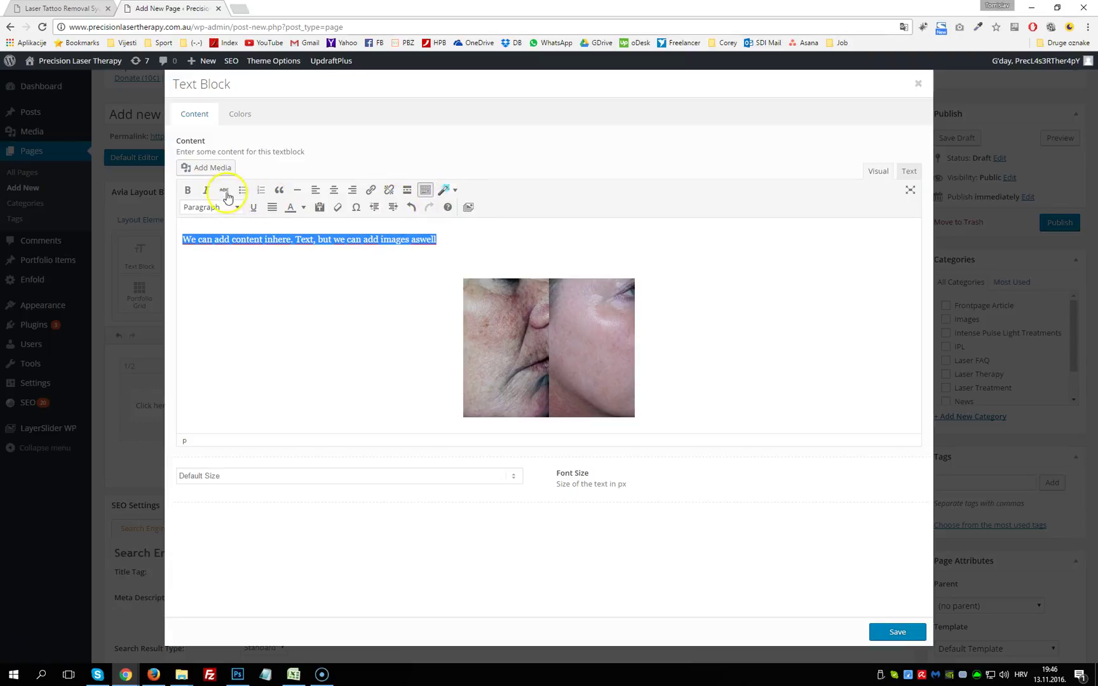
click(186, 191)
click(381, 246)
drag(489, 243, 166, 227)
click(188, 190)
click(304, 242)
double_click(303, 239)
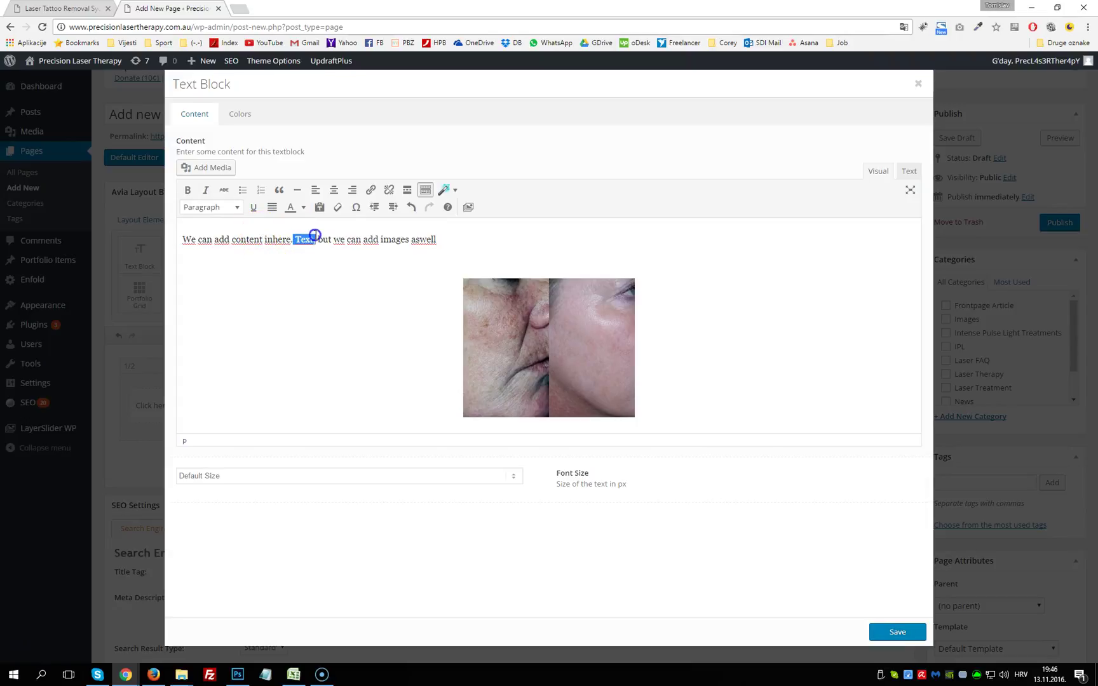
click(360, 240)
click(453, 235)
Step: Centre the sentence above the image and add a line below it reading "I can aswell add links here"
drag(453, 235, 141, 230)
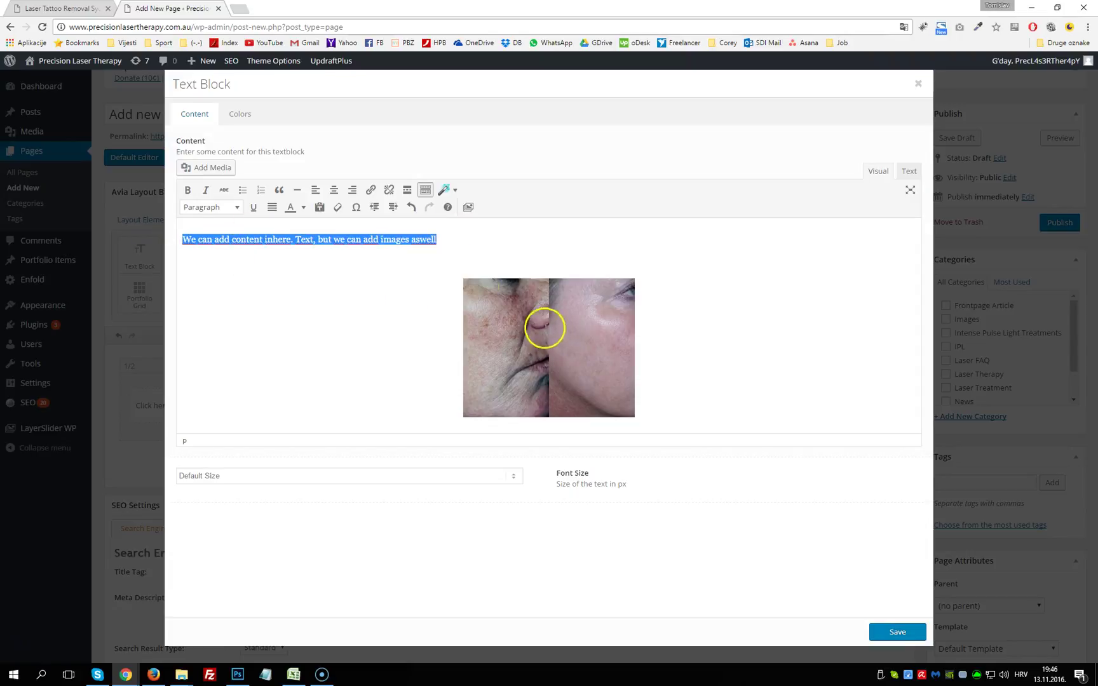
click(336, 192)
click(703, 240)
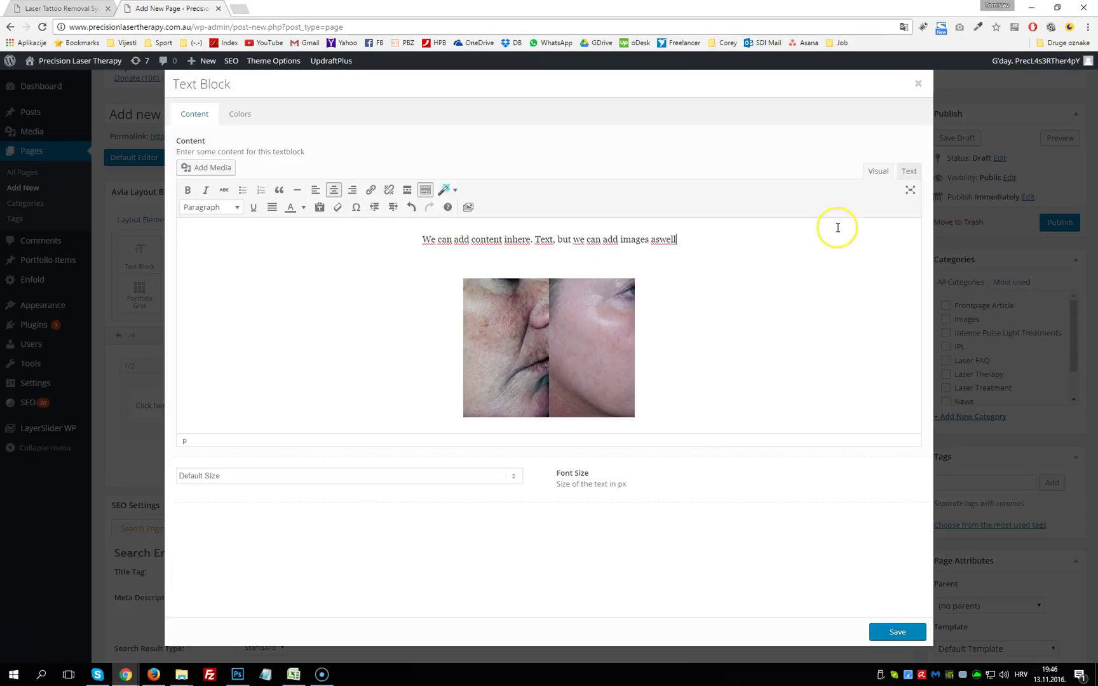
key(Return)
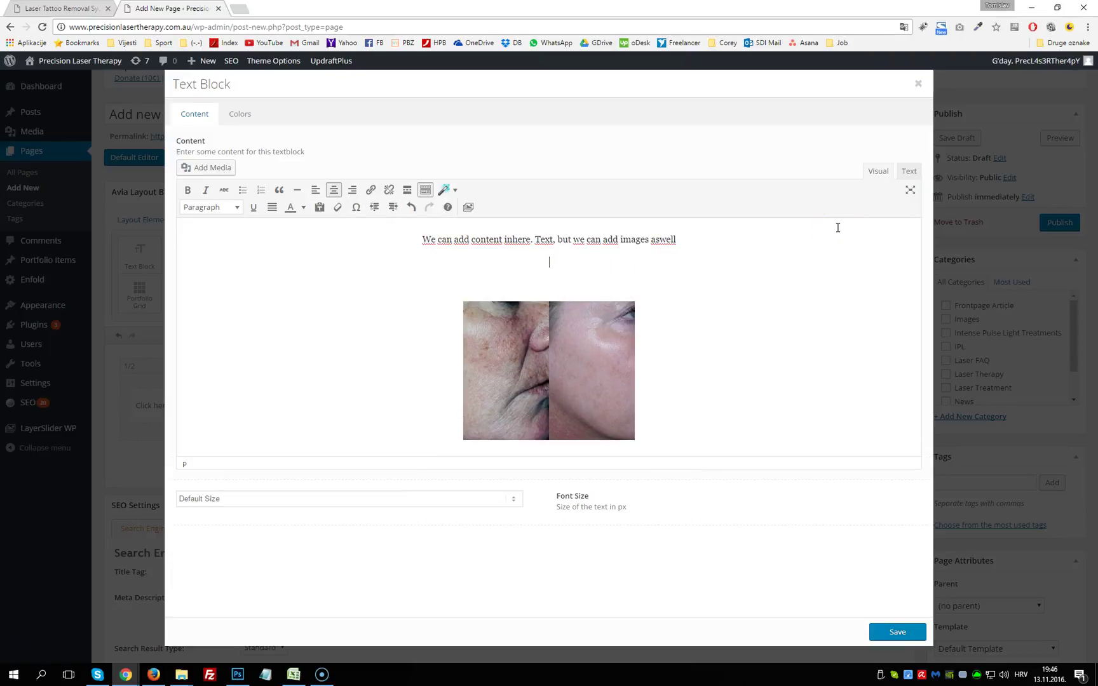
text(I can aswell add links here)
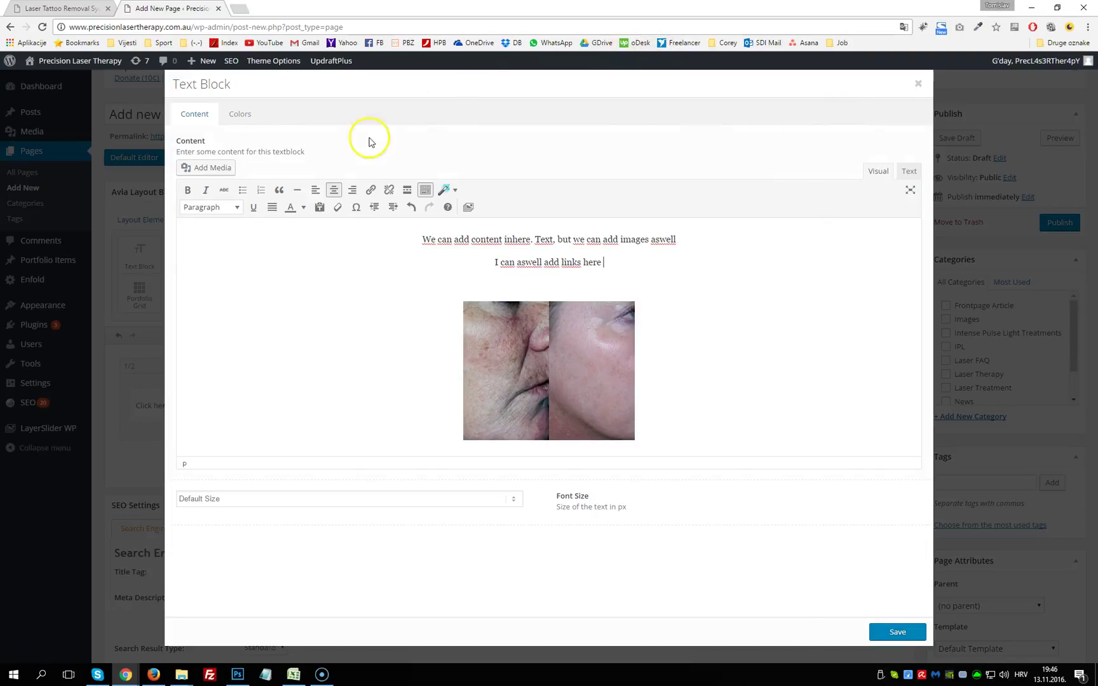
click(370, 190)
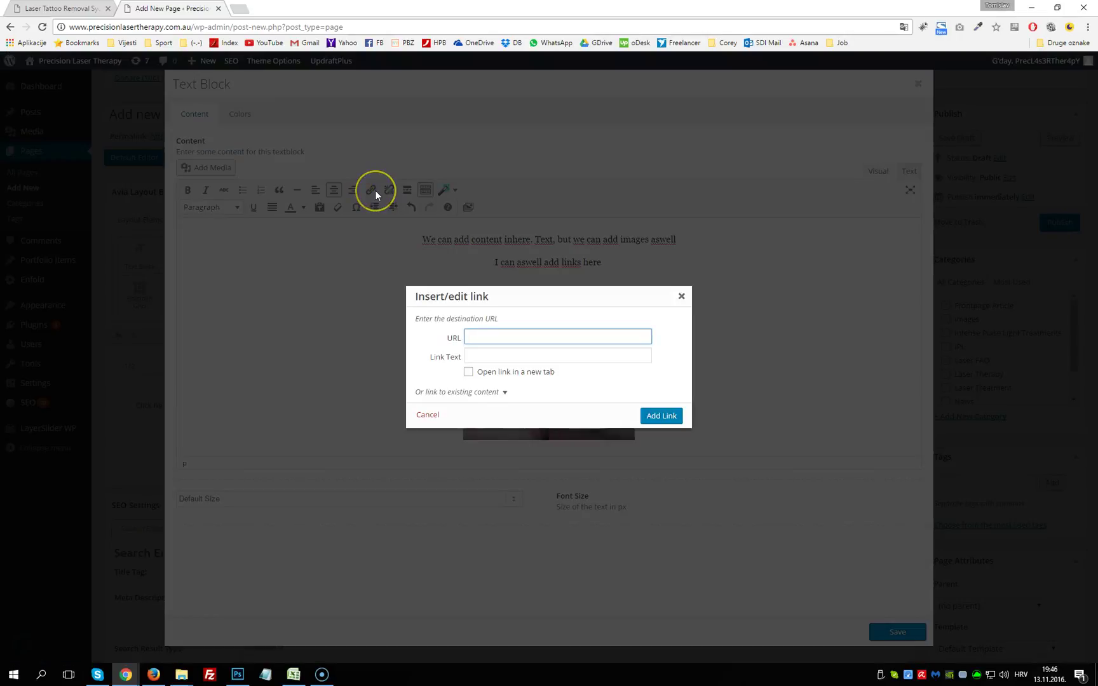
text(www.youtube.com)
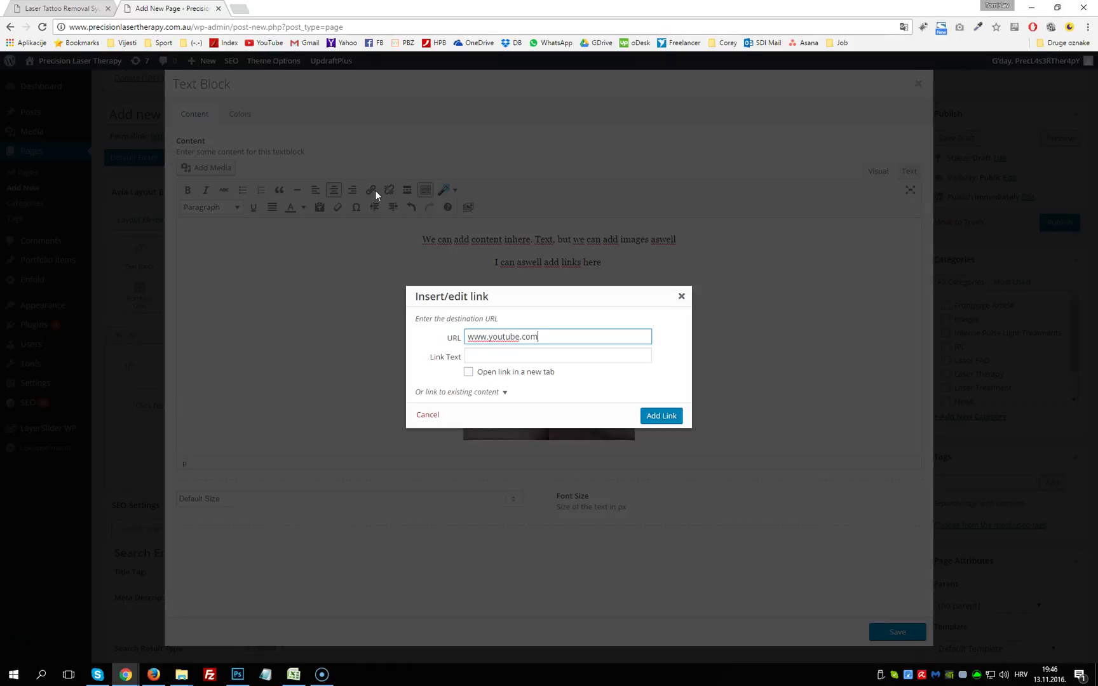
key(Tab)
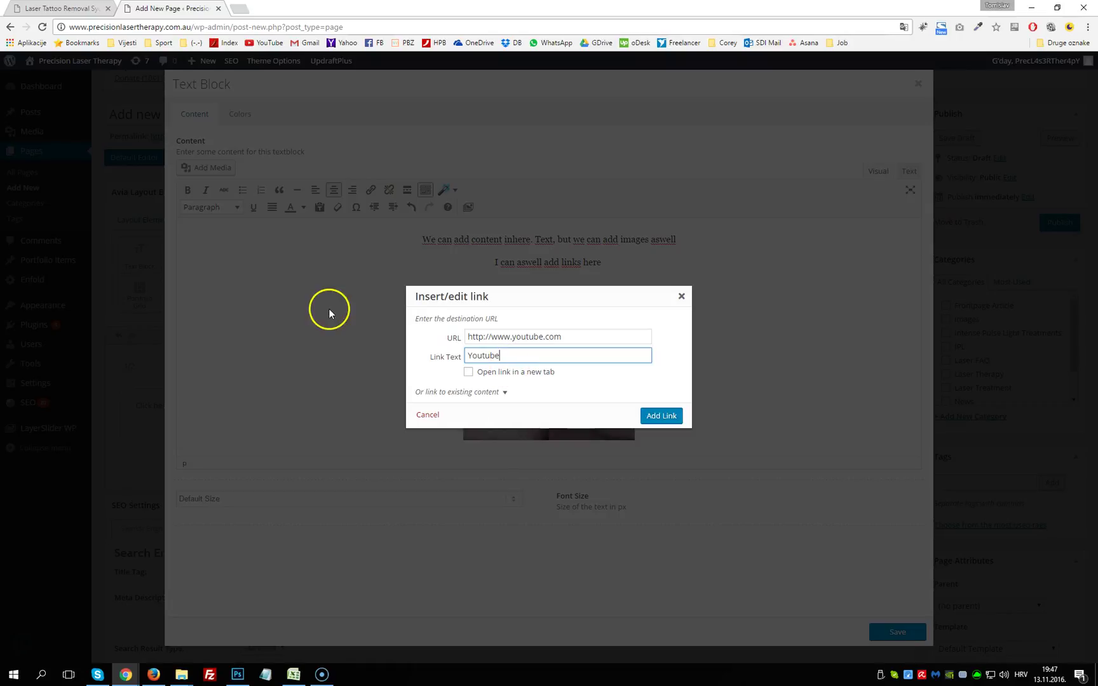
mouse_move(510, 374)
mouse_down()
mouse_move(552, 374)
mouse_move(504, 381)
mouse_up()
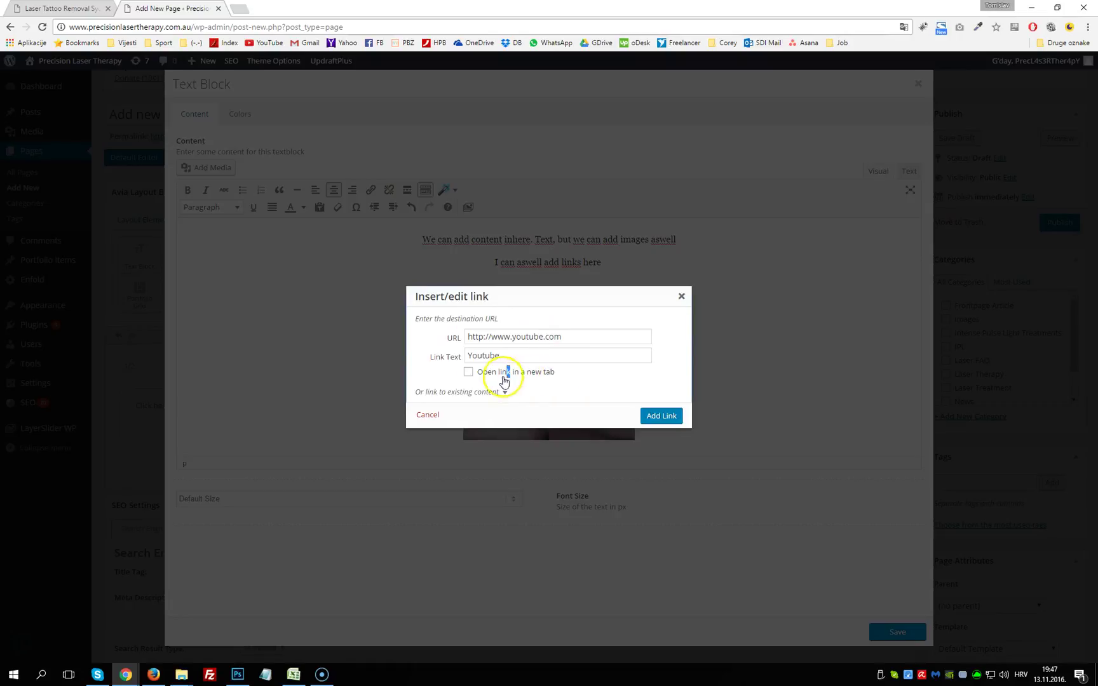
click(468, 371)
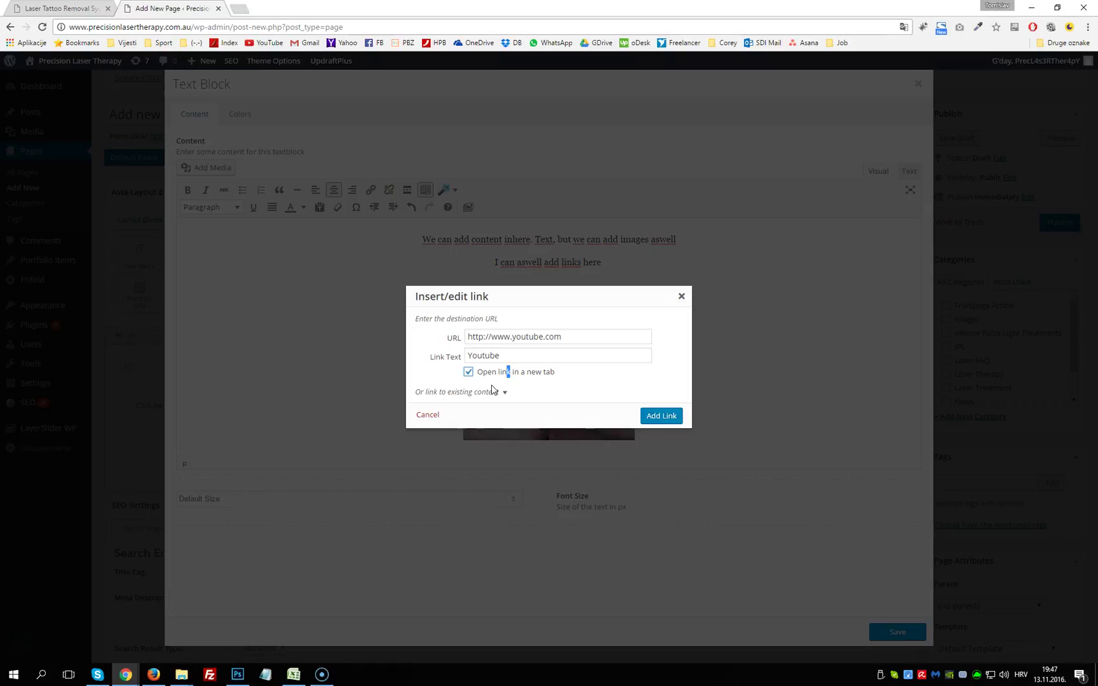
click(660, 419)
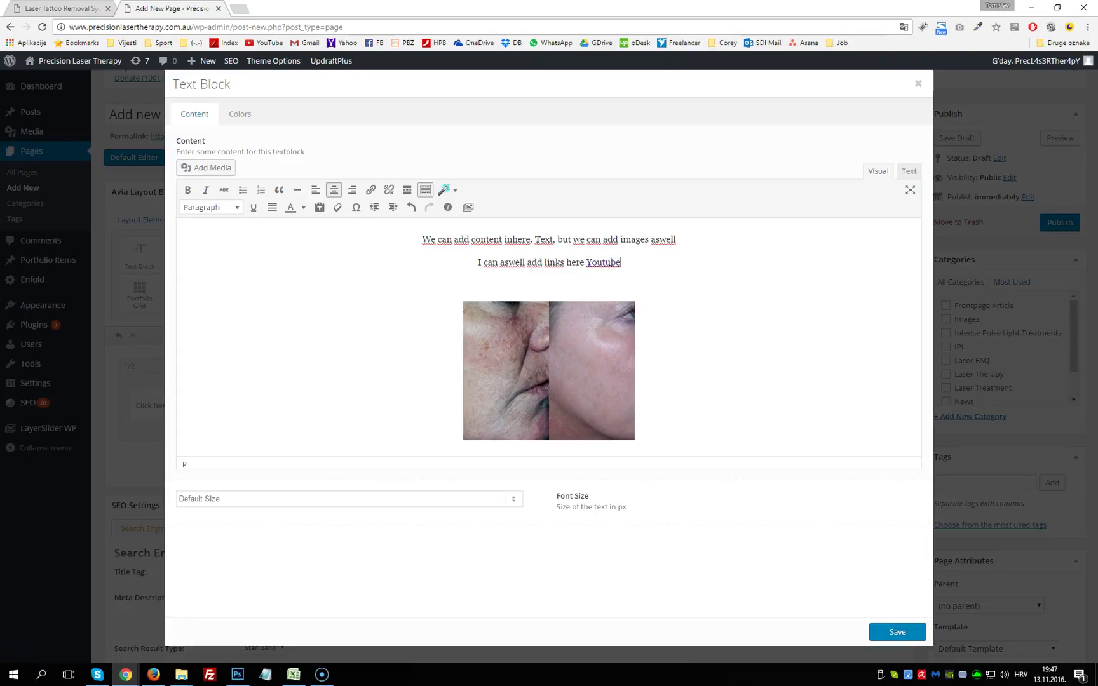
click(890, 643)
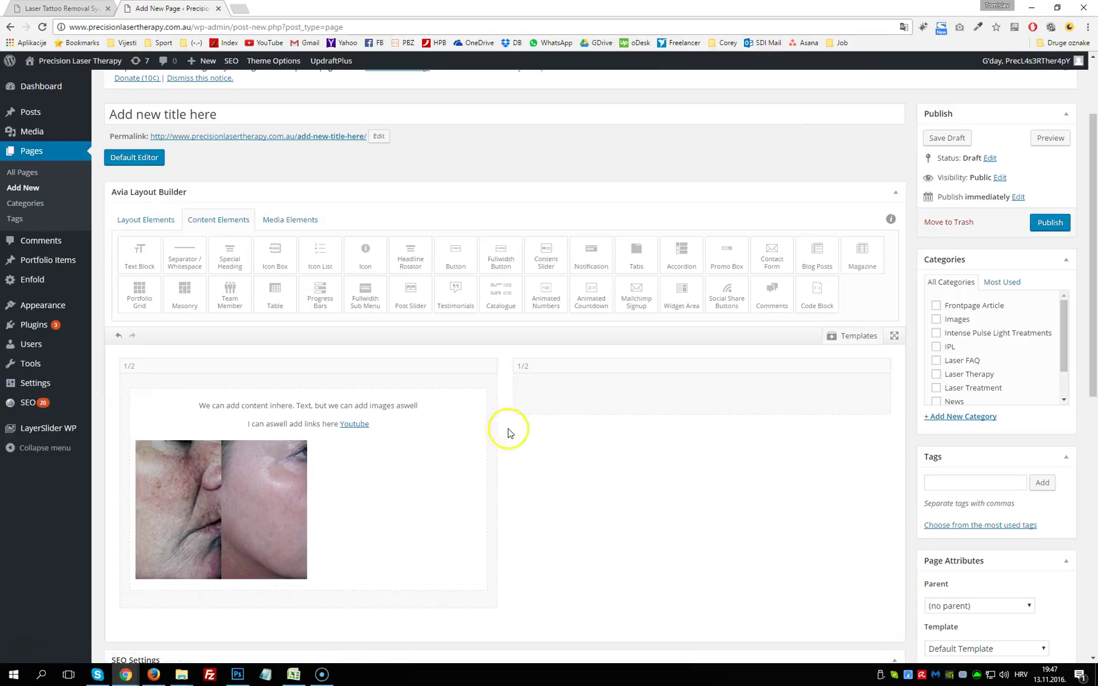
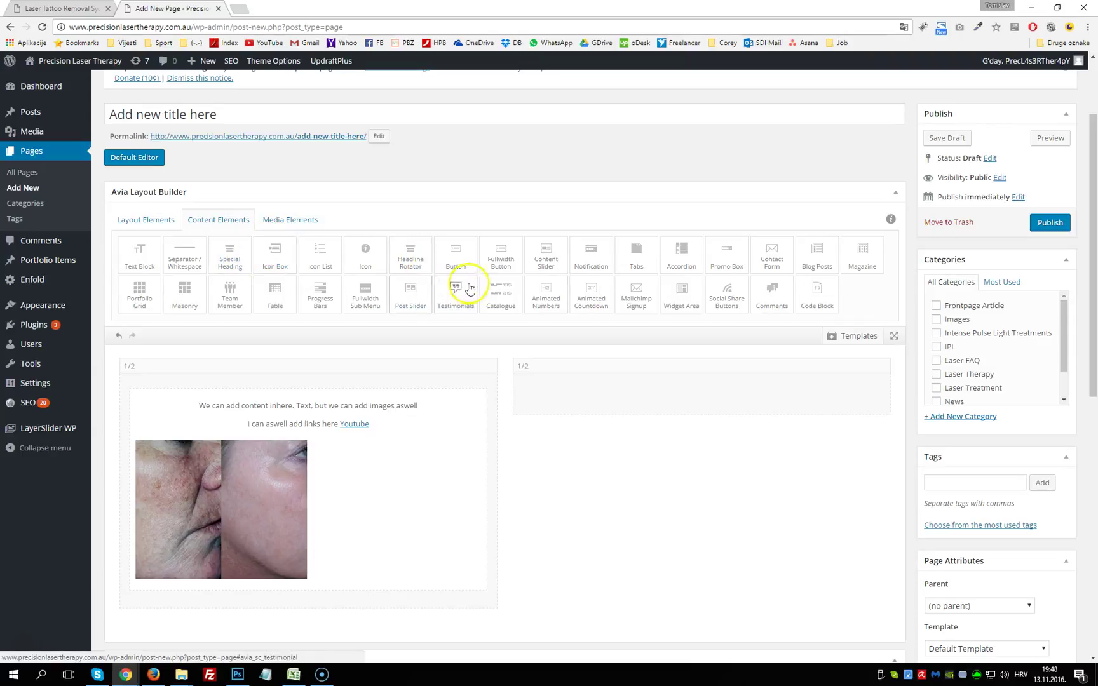
Step: Add a Text Block to the second 1/2 column reading "This is a right column. Add content here" and save it
drag(146, 259, 626, 400)
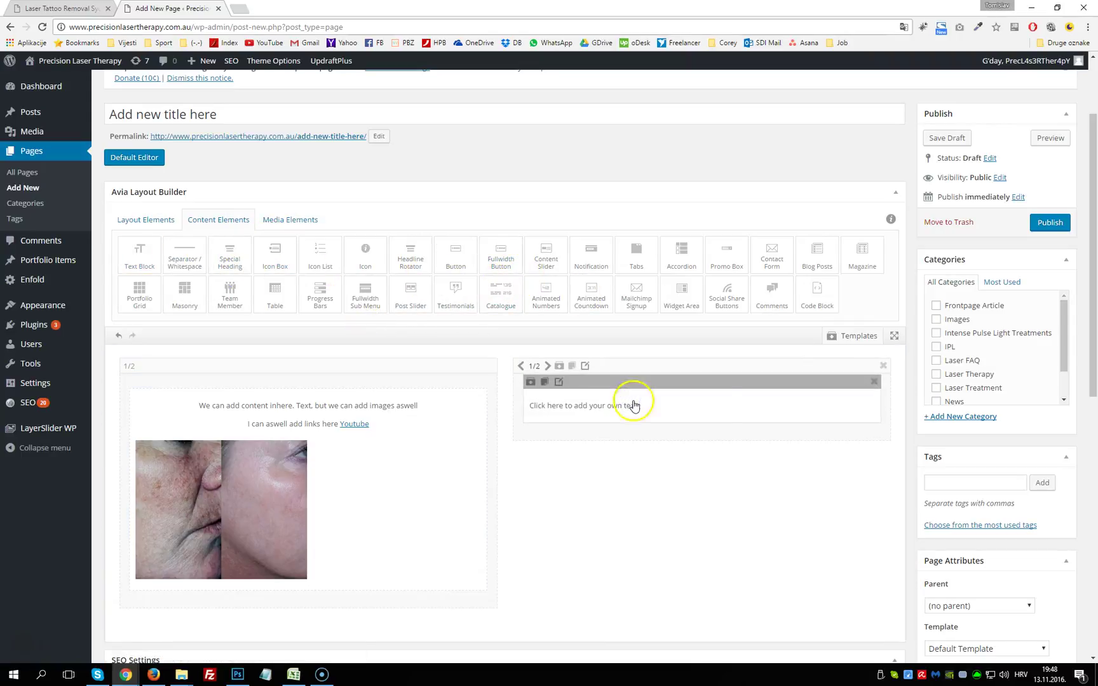
click(795, 397)
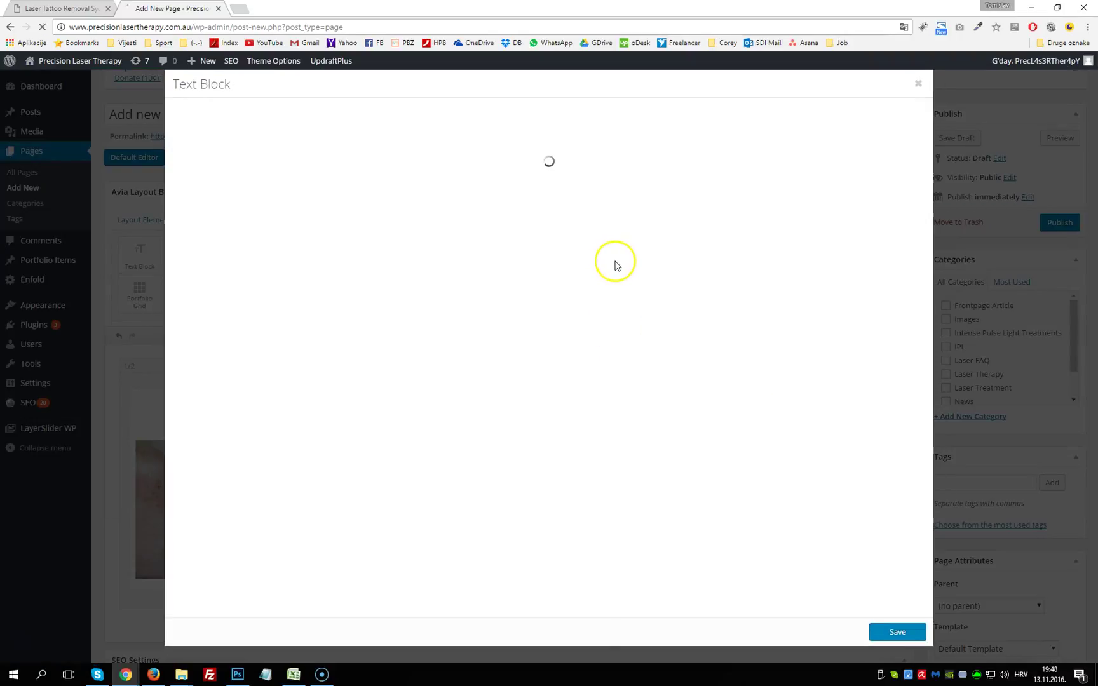
triple_click(336, 283)
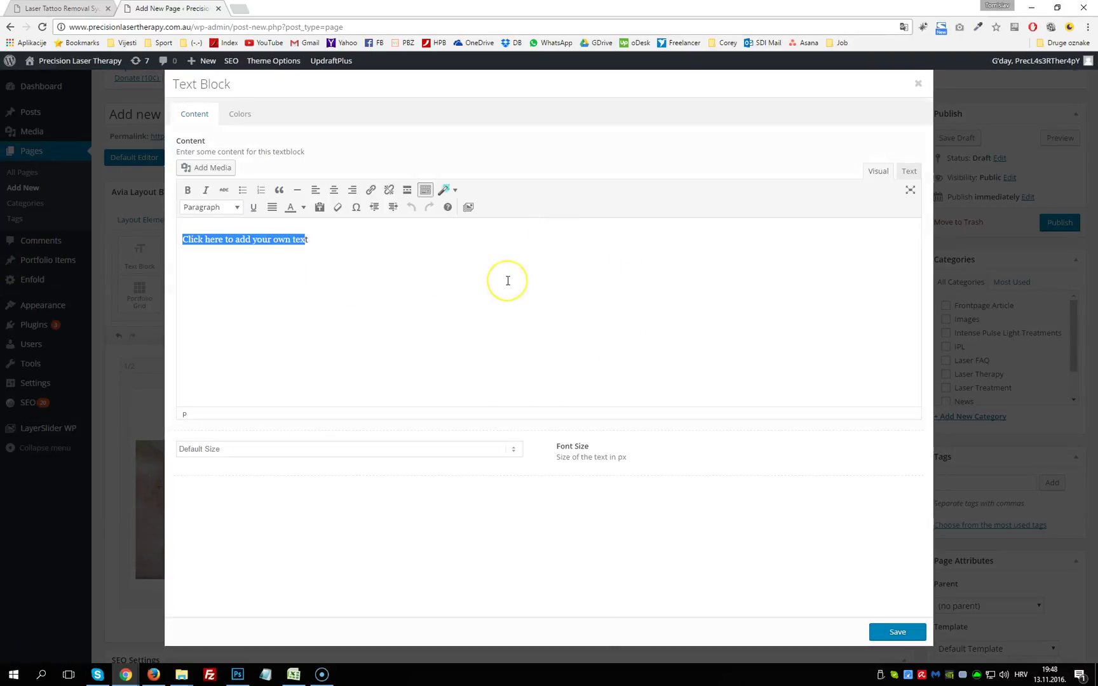
text(T)
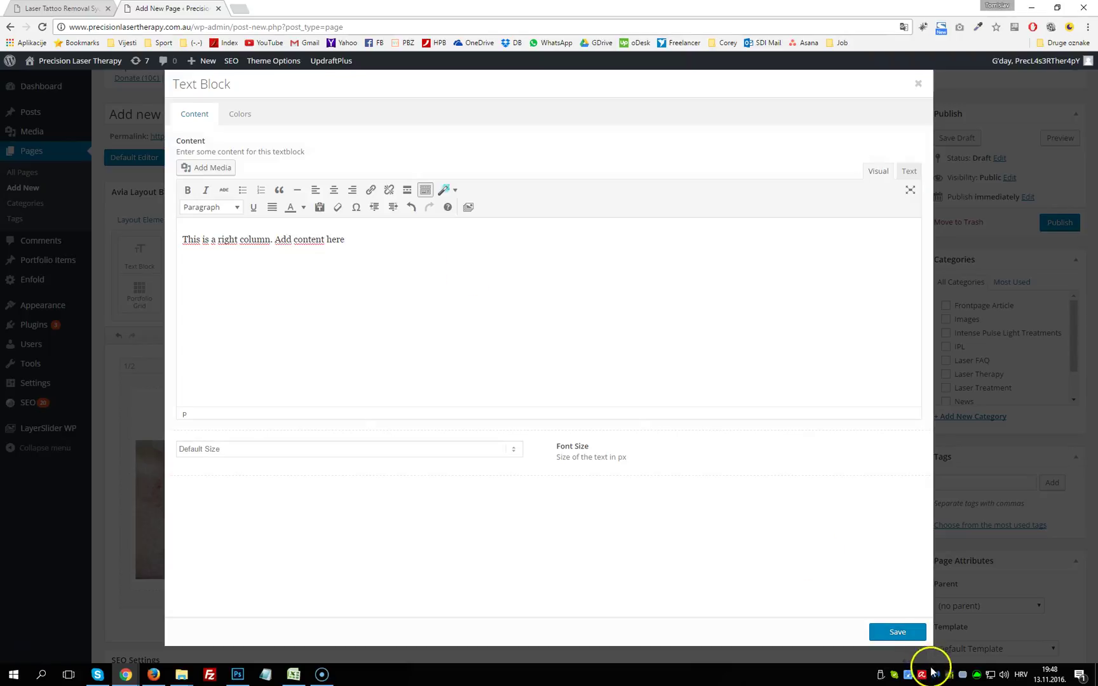
click(895, 632)
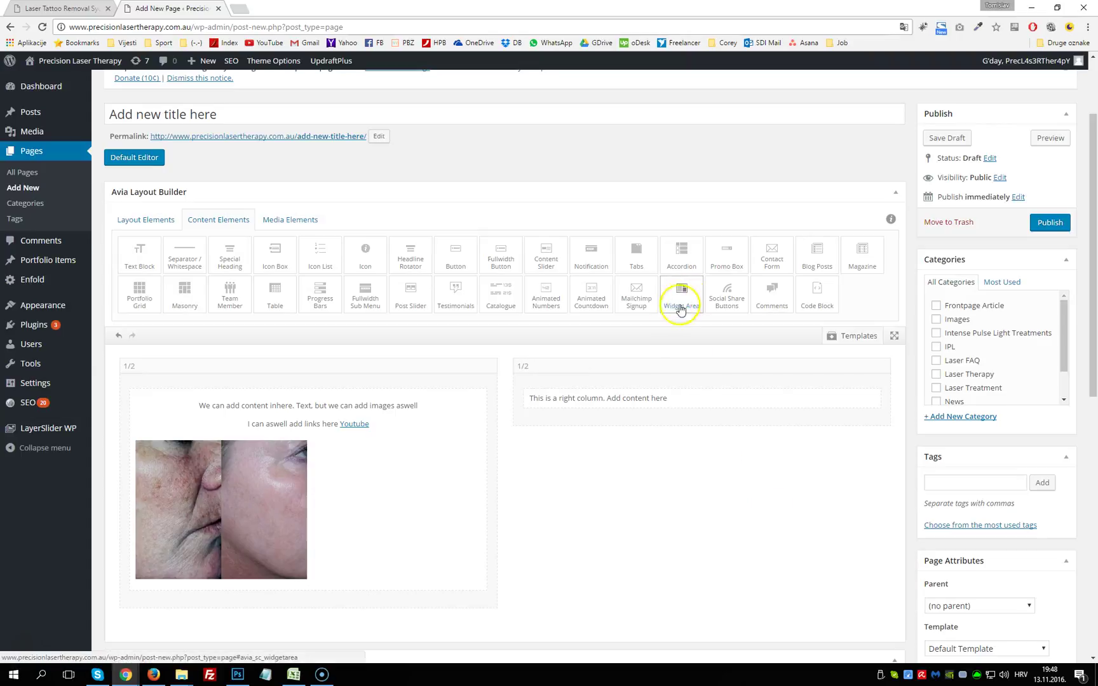
Step: Place a Video media element below the text block in the second 1/2 column and open its settings
click(286, 226)
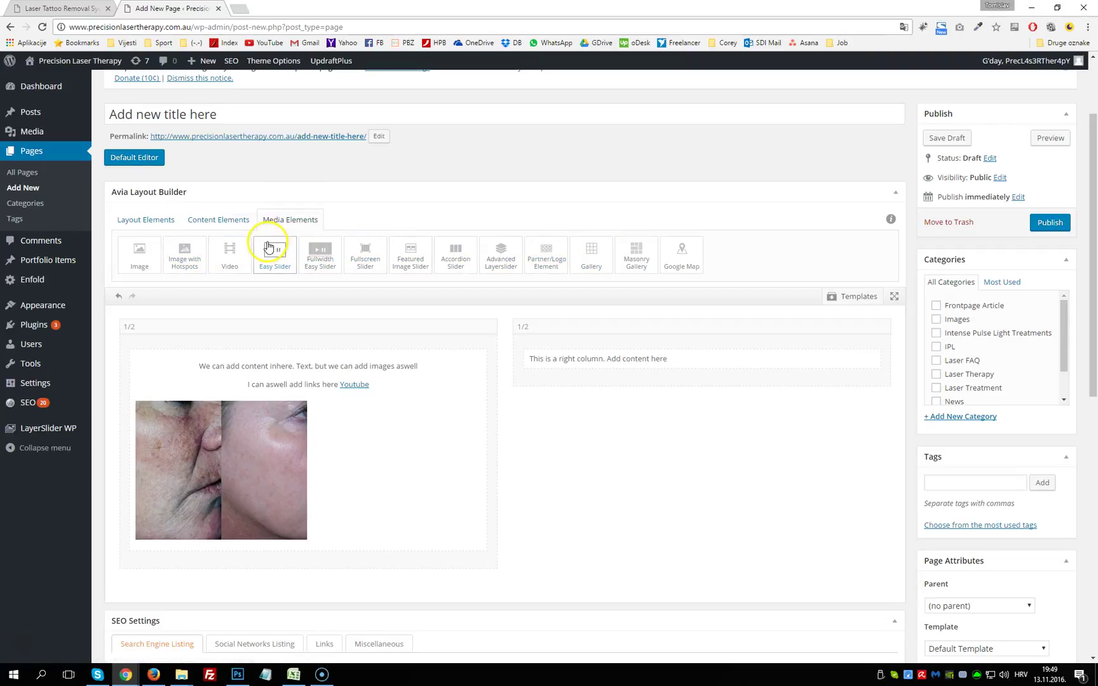
drag(227, 251, 561, 373)
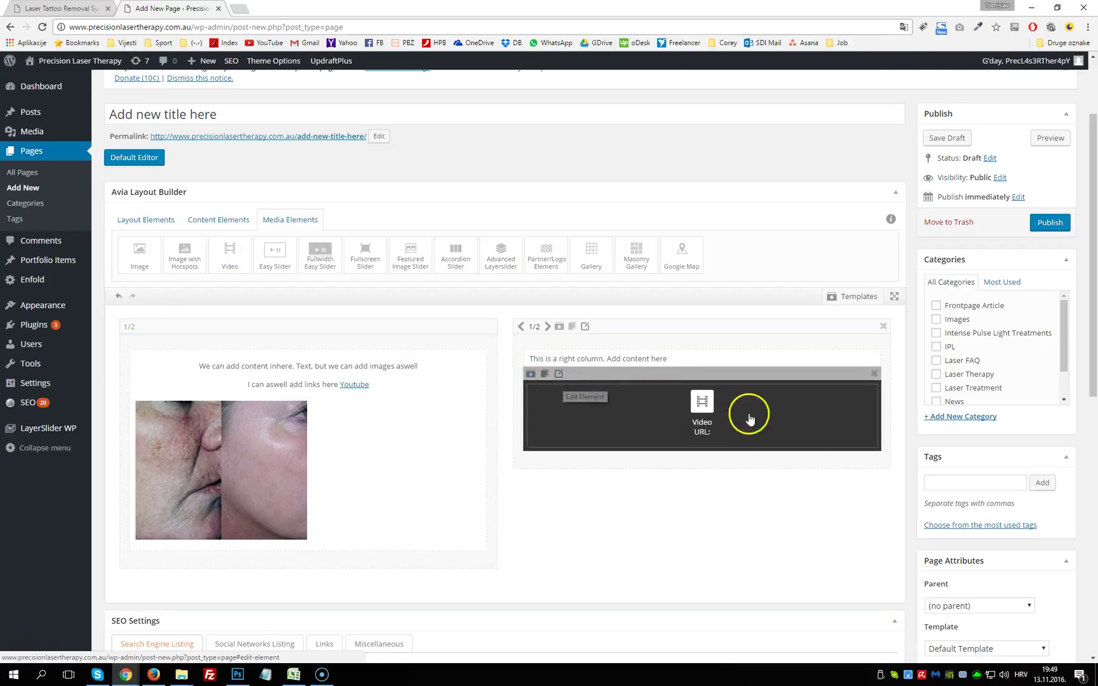
click(710, 407)
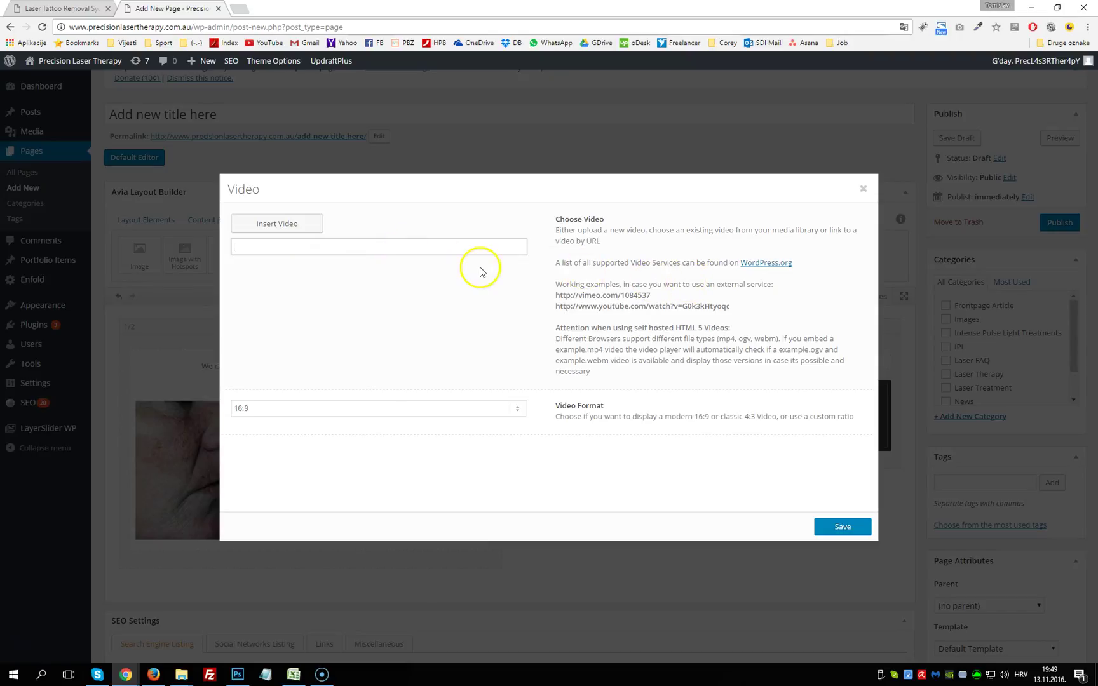
Step: Close the video settings without choosing a video and delete the Video element from the second 1/2 column
click(227, 246)
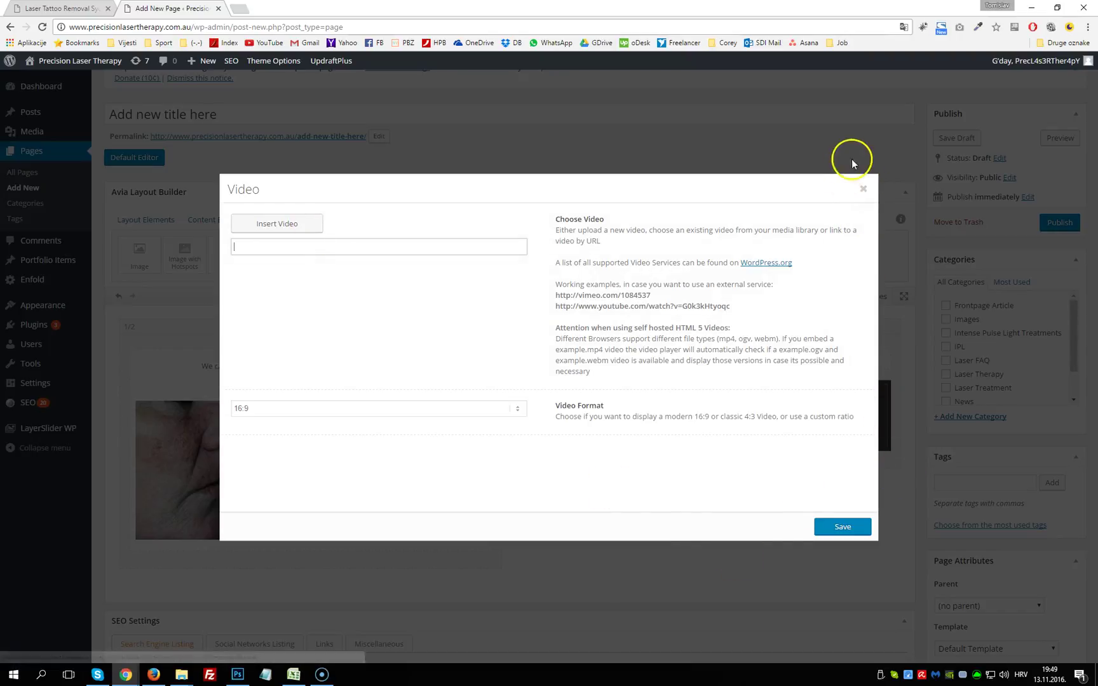
click(864, 189)
mouse_move(861, 392)
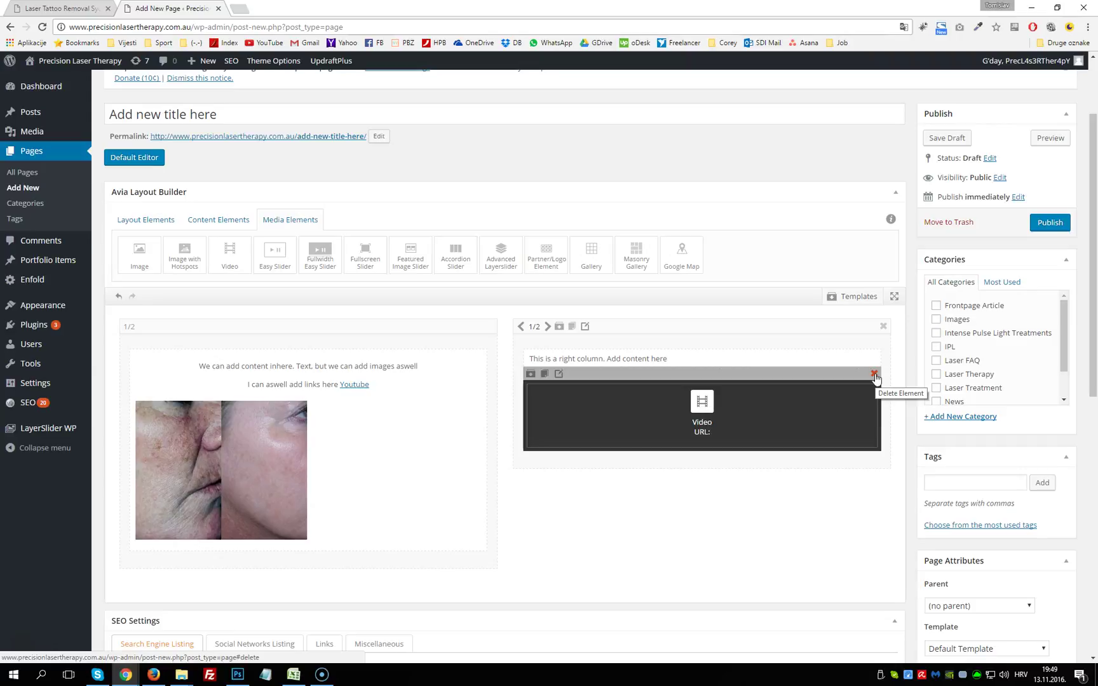
click(874, 374)
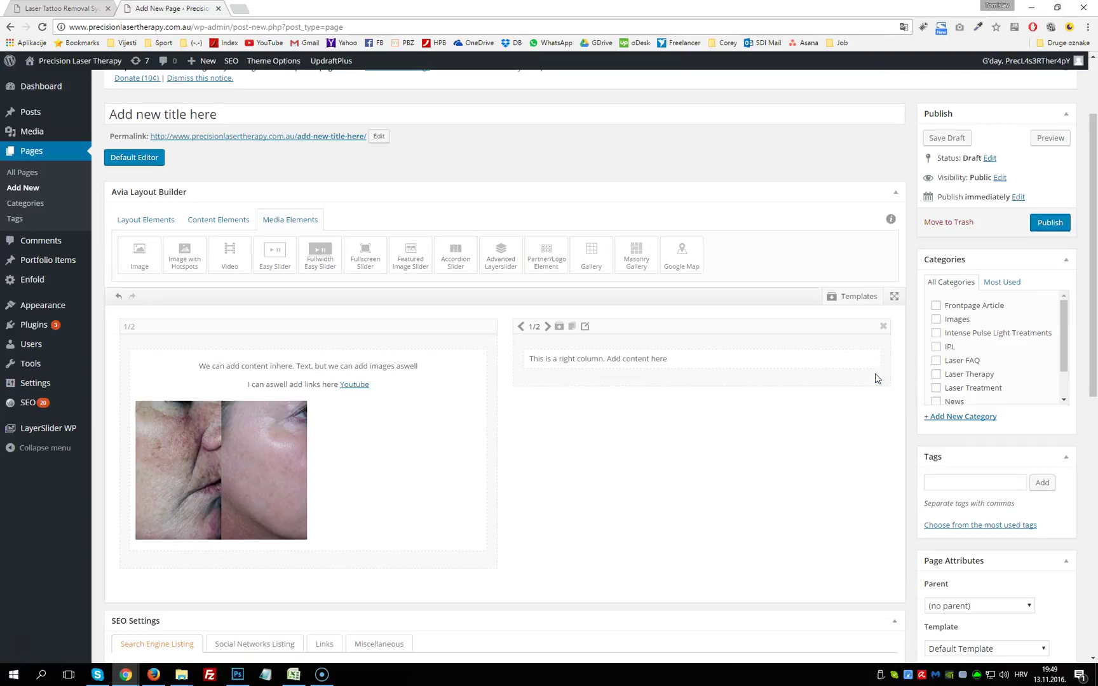
Step: Clone the text block in the second 1/2 column so a copy sits below it
mouse_move(348, 421)
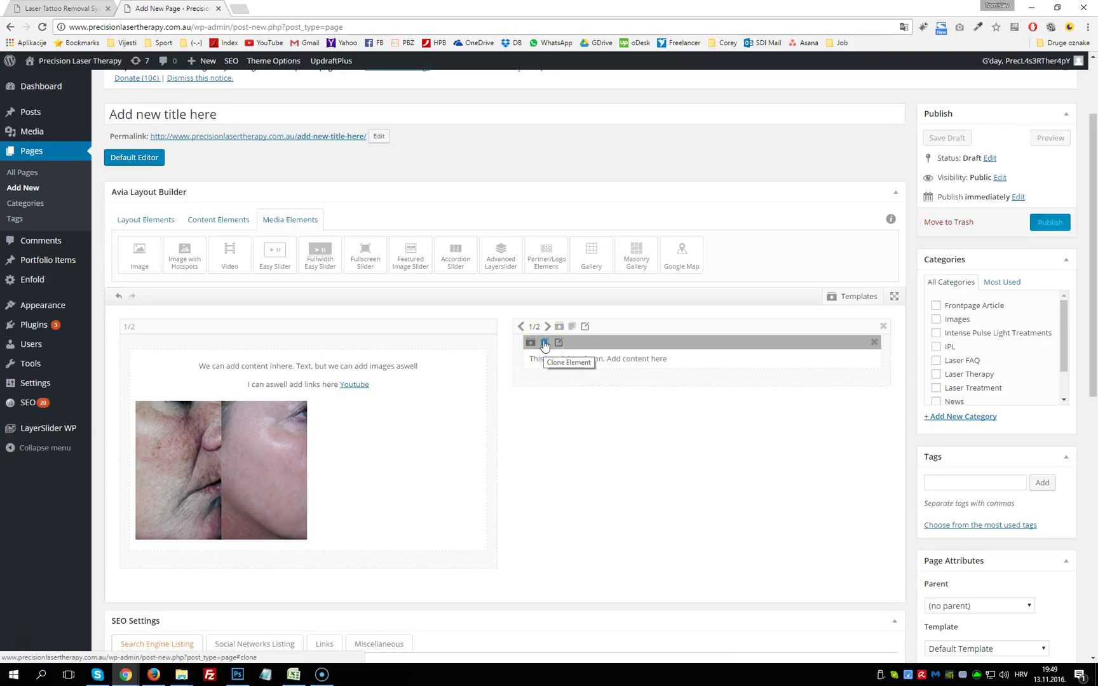
click(545, 344)
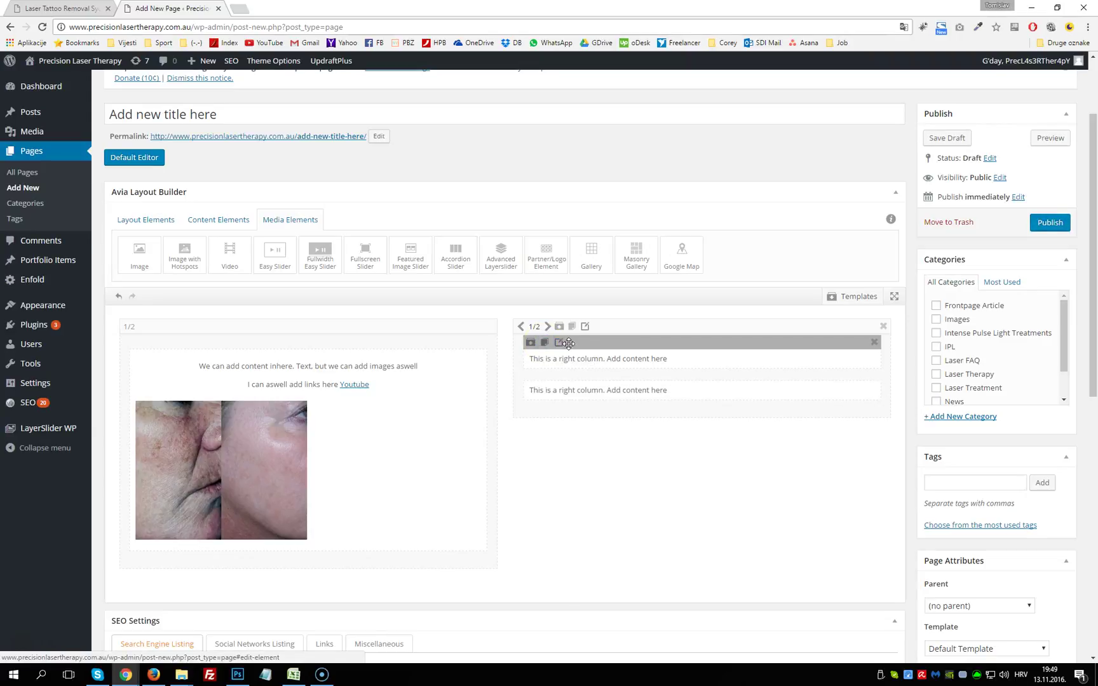
click(631, 361)
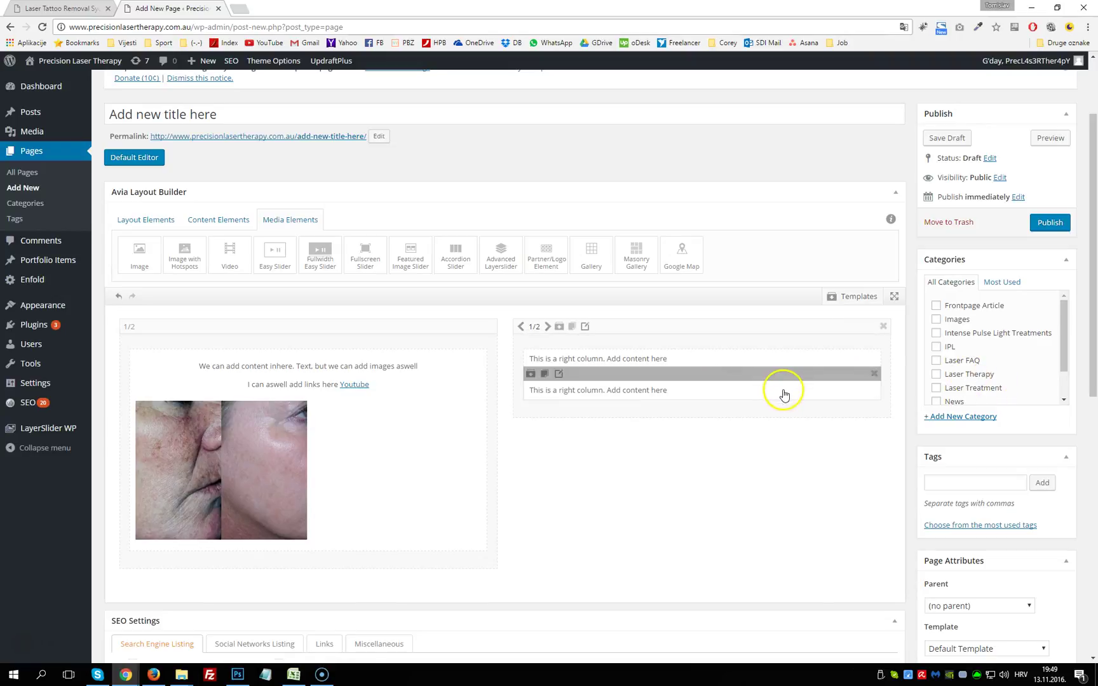
Step: Preview the unpublished page to check its two-column content and sidebar
scroll(680, 538, down, 2)
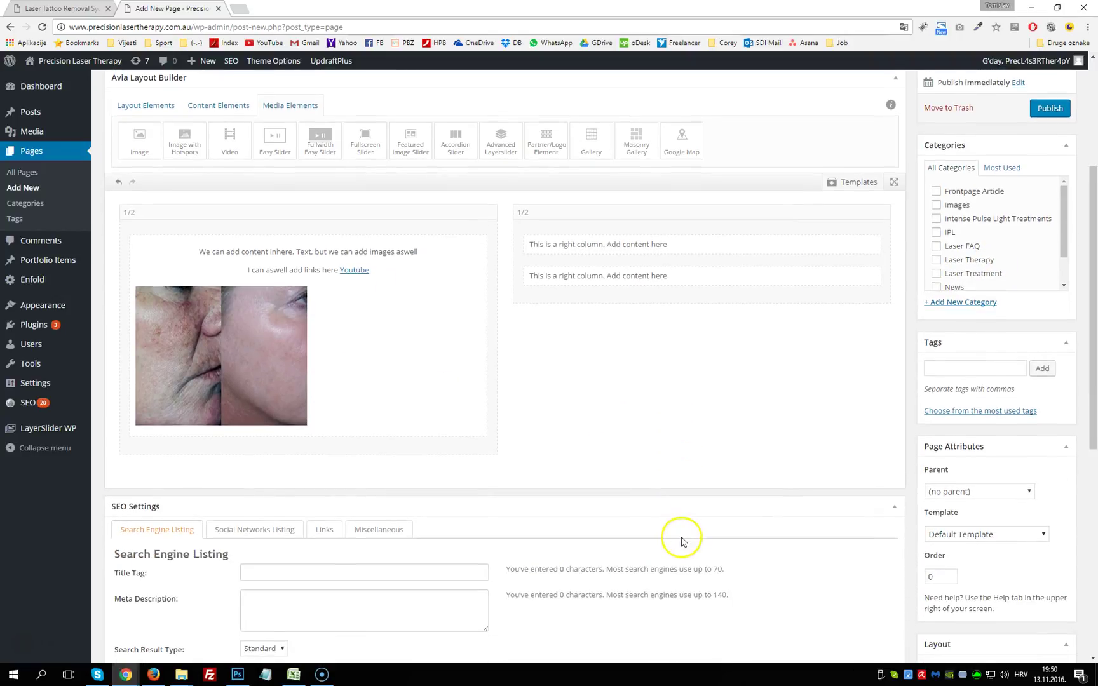
scroll(692, 493, up, 4)
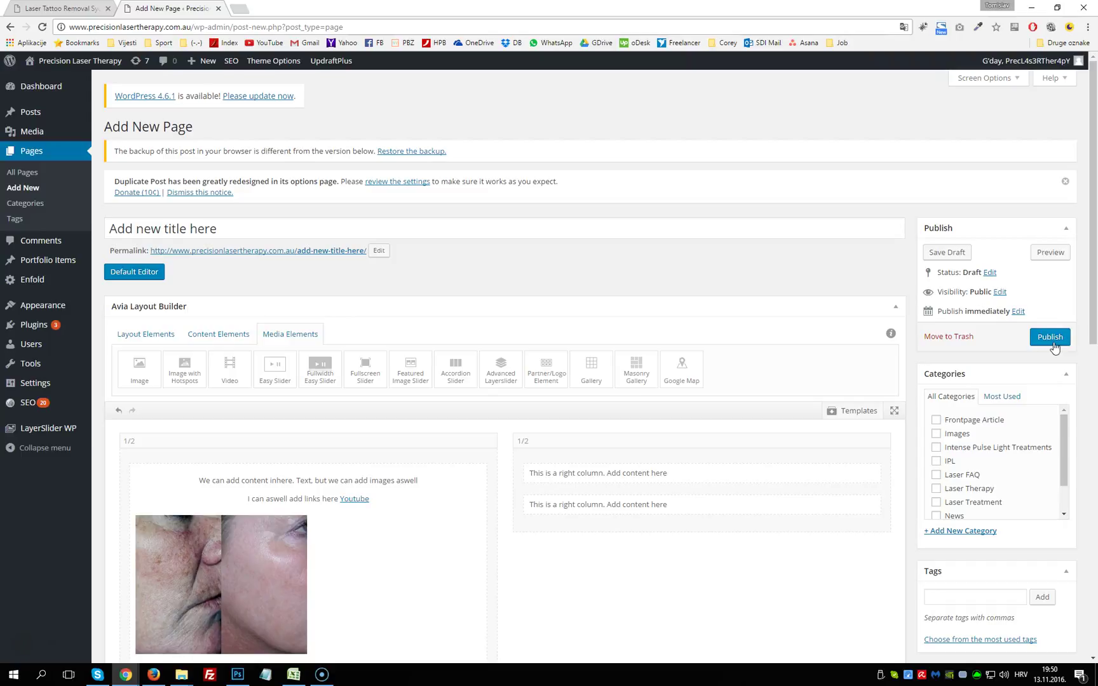
click(1048, 252)
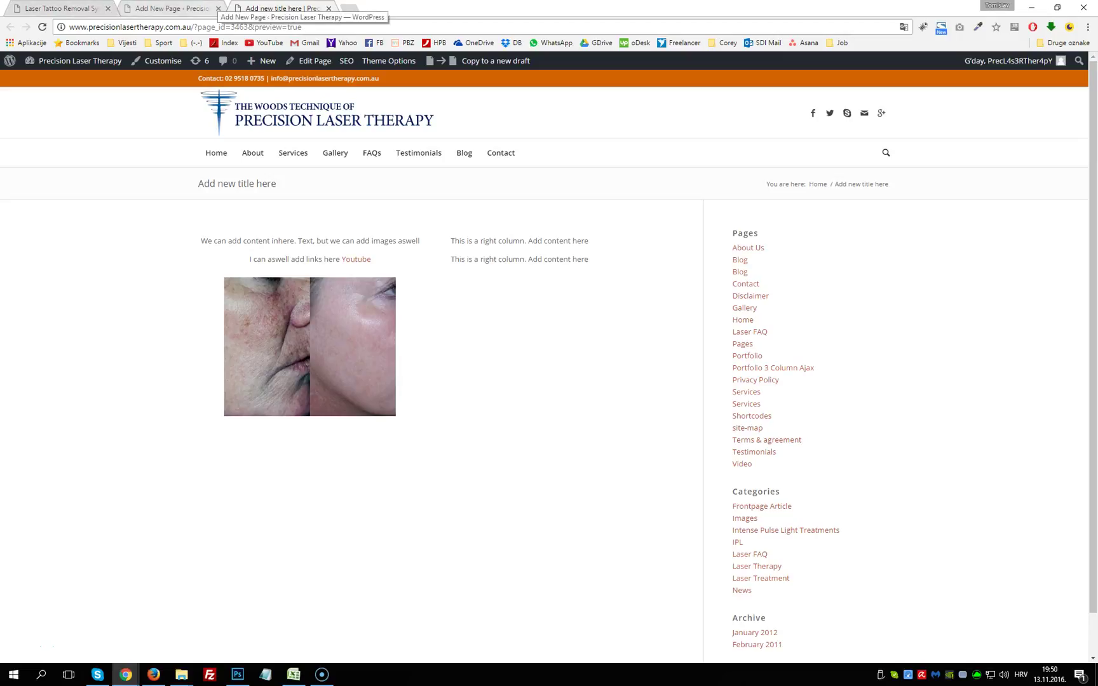
Step: Return to the page editor and set the page's Sidebar Settings to No Sidebar
click(191, 9)
scroll(911, 437, down, 2)
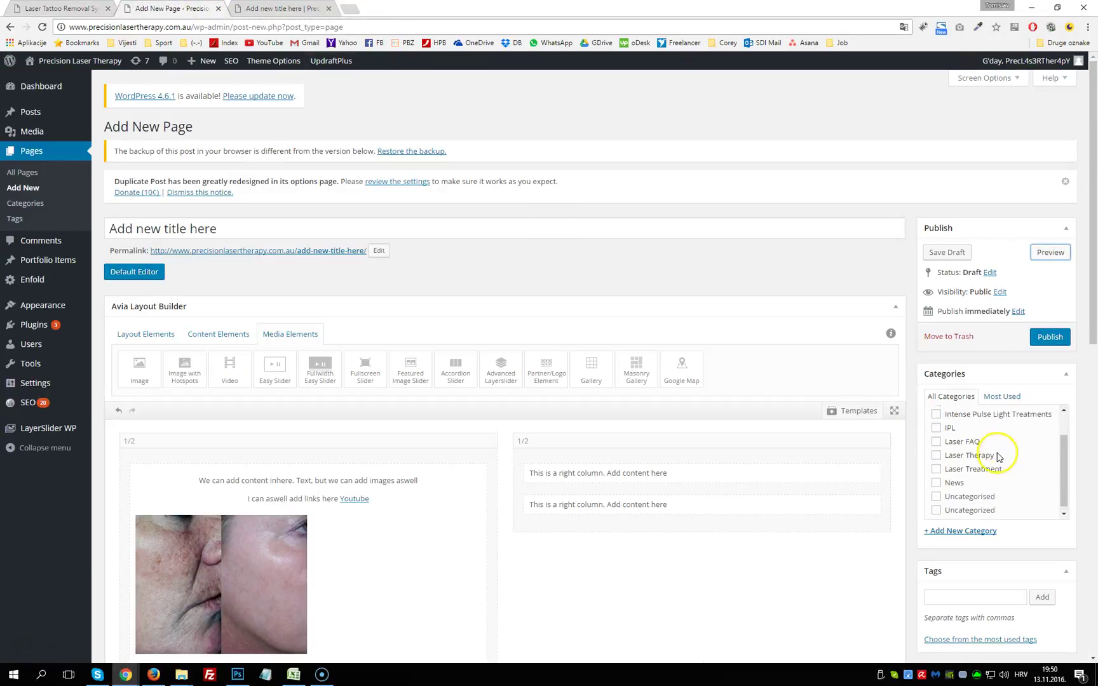
scroll(674, 431, down, 5)
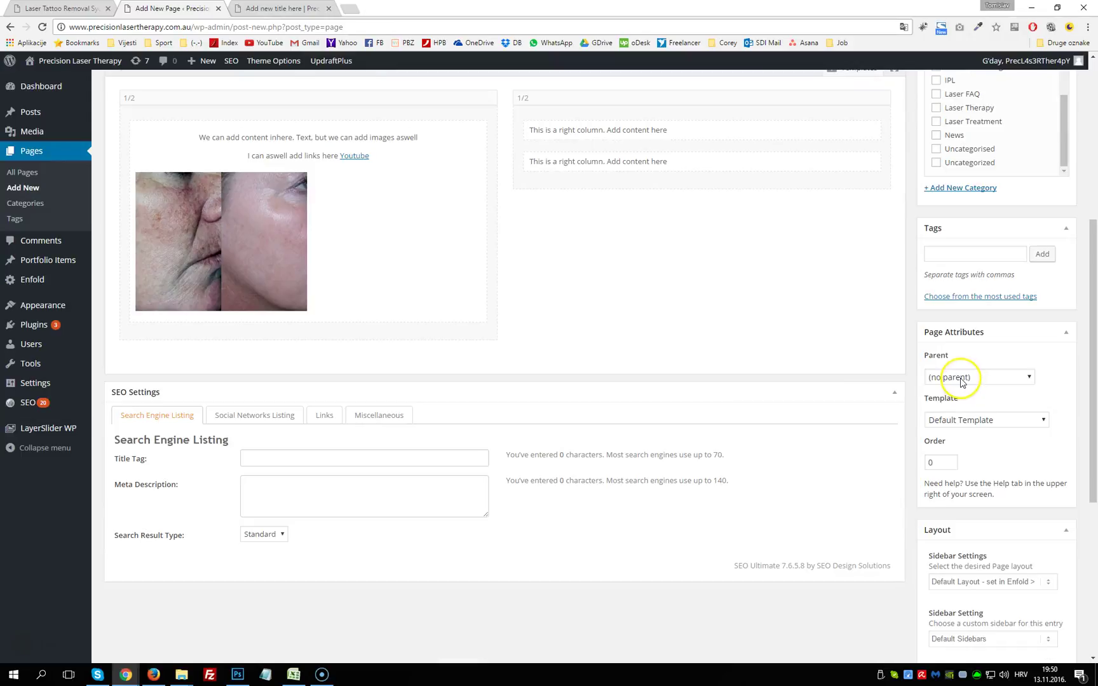
click(982, 580)
click(976, 603)
Step: Preview the page again, inspect its title and both content columns, and close the preview
scroll(972, 571, up, 5)
click(1051, 253)
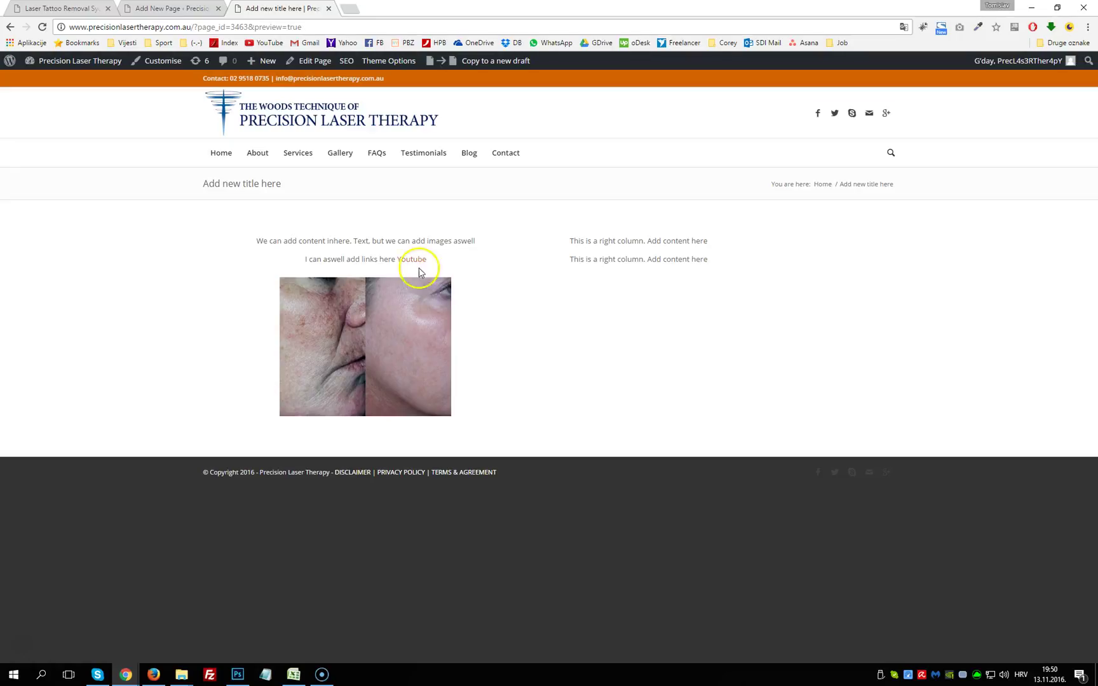
drag(280, 184, 184, 189)
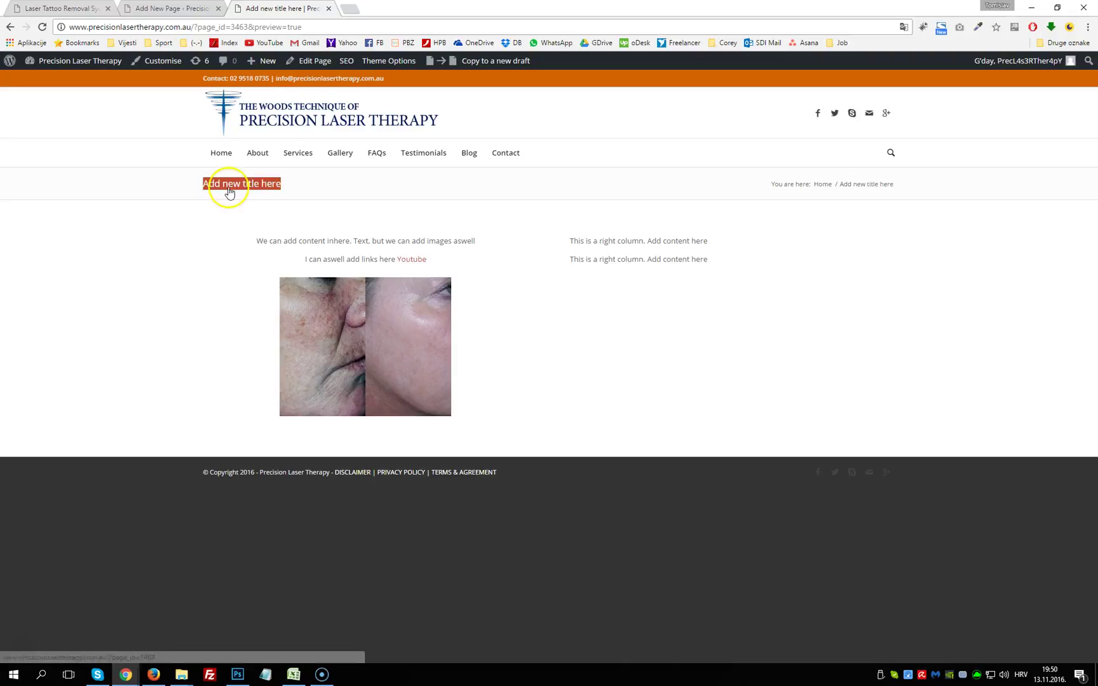
drag(257, 240, 407, 373)
drag(569, 237, 768, 318)
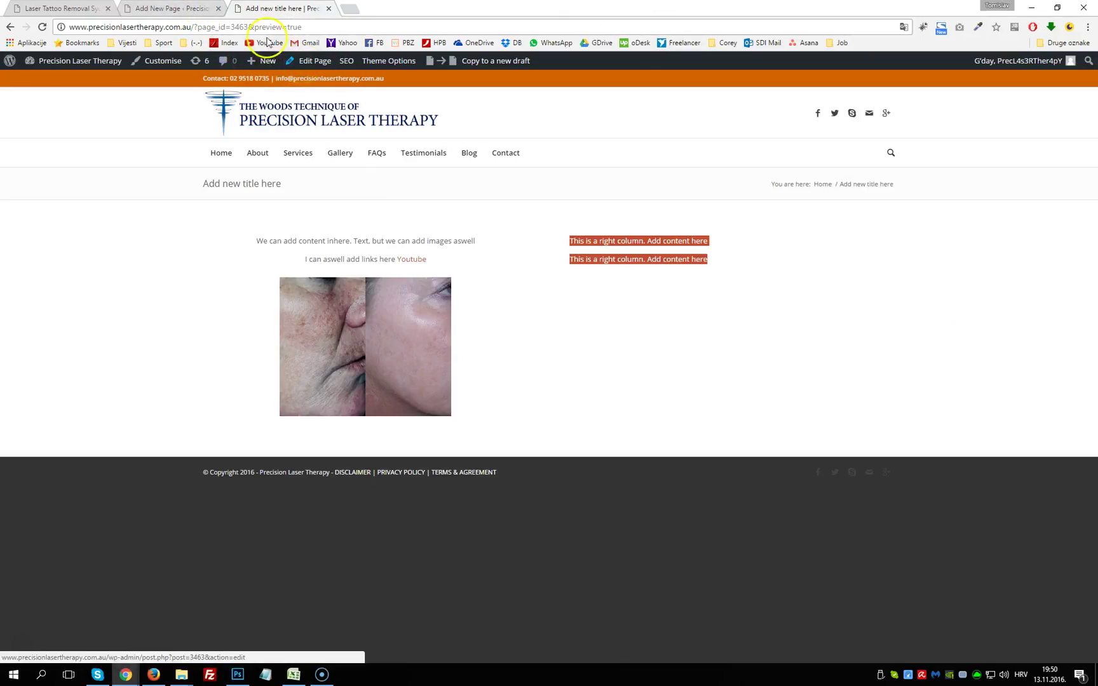
click(322, 8)
click(329, 9)
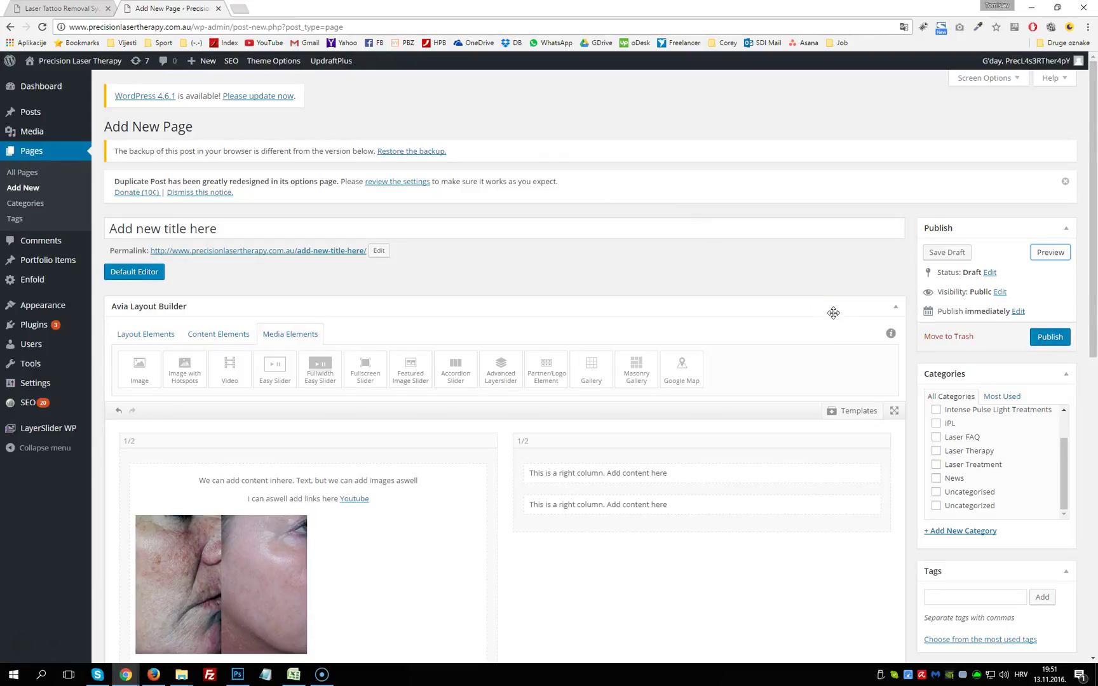
Step: Add a full-width 1/1 column below the two 1/2 columns in the layout
click(163, 337)
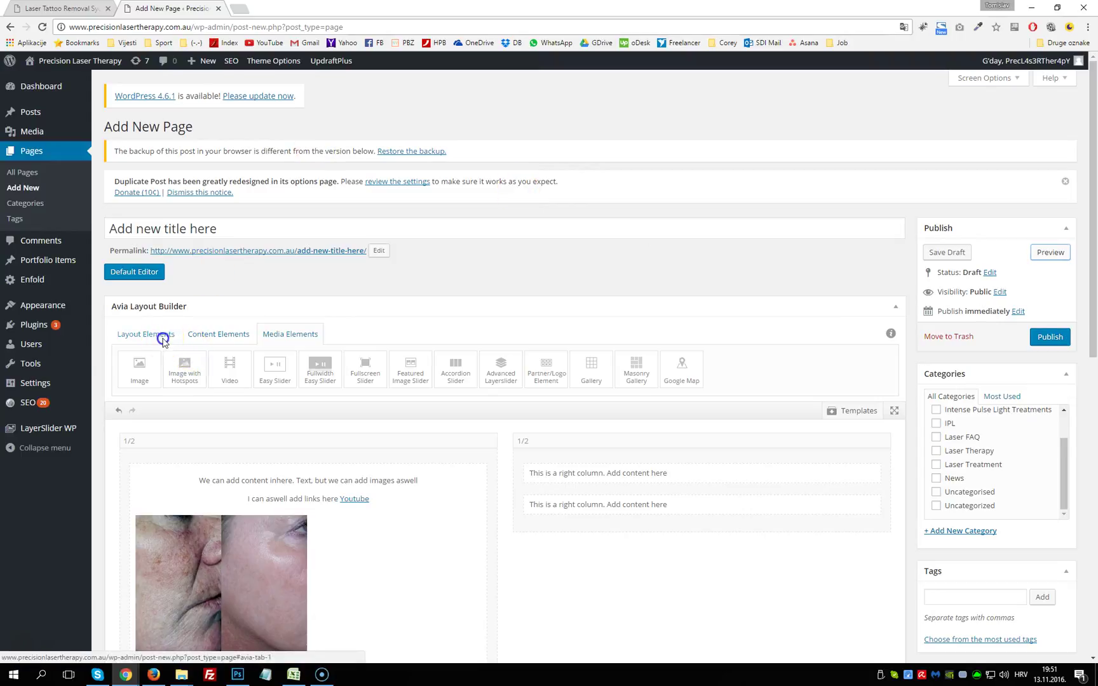
scroll(254, 305, down, 3)
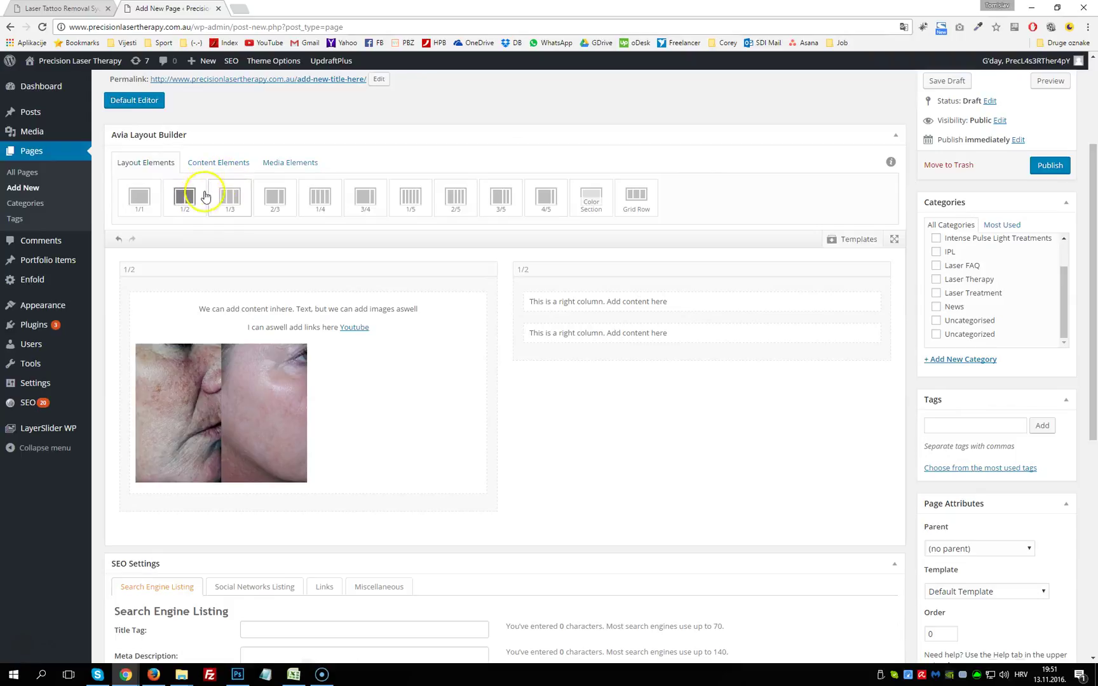
click(141, 196)
drag(141, 196, 231, 536)
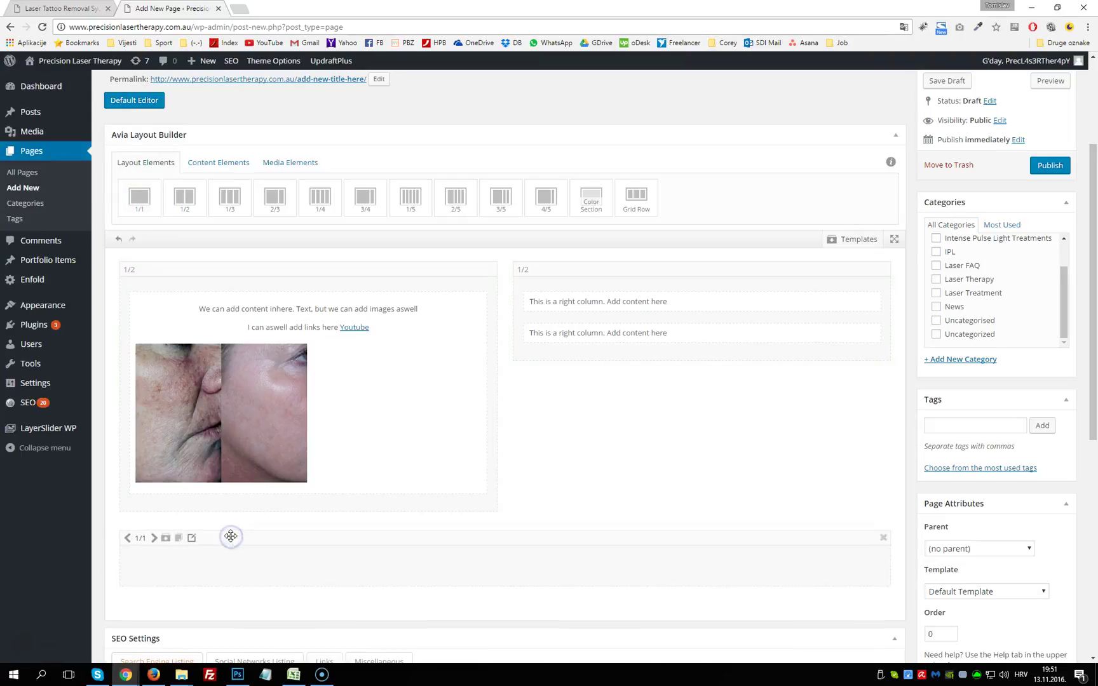
scroll(610, 409, down, 2)
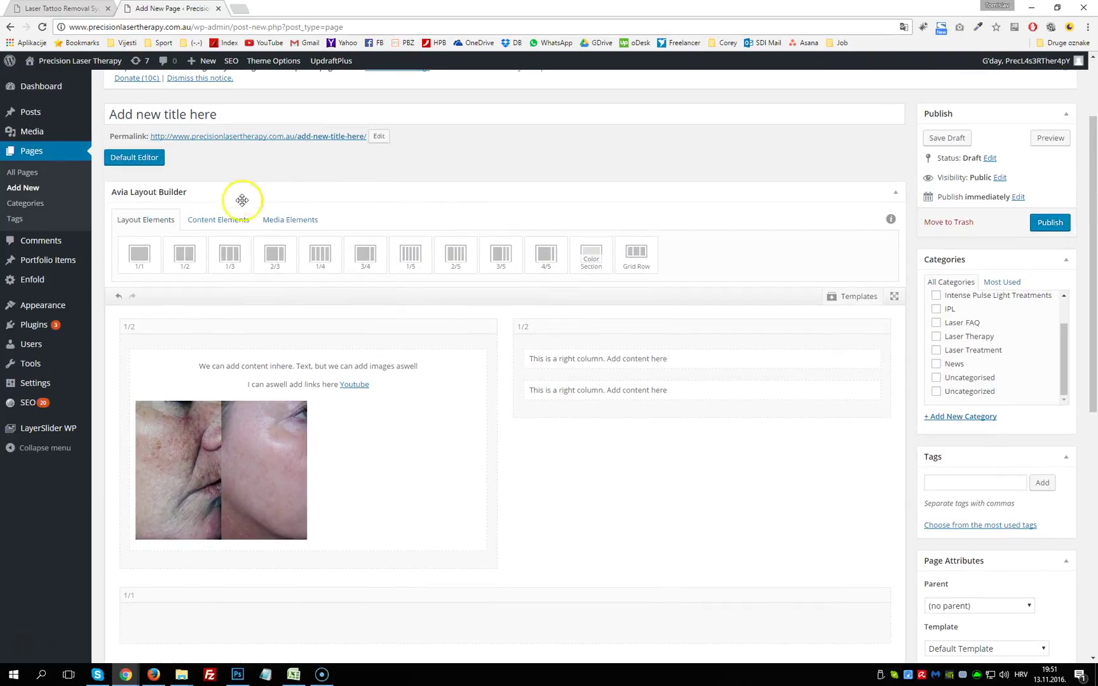
click(232, 216)
click(312, 216)
scroll(400, 374, down, 4)
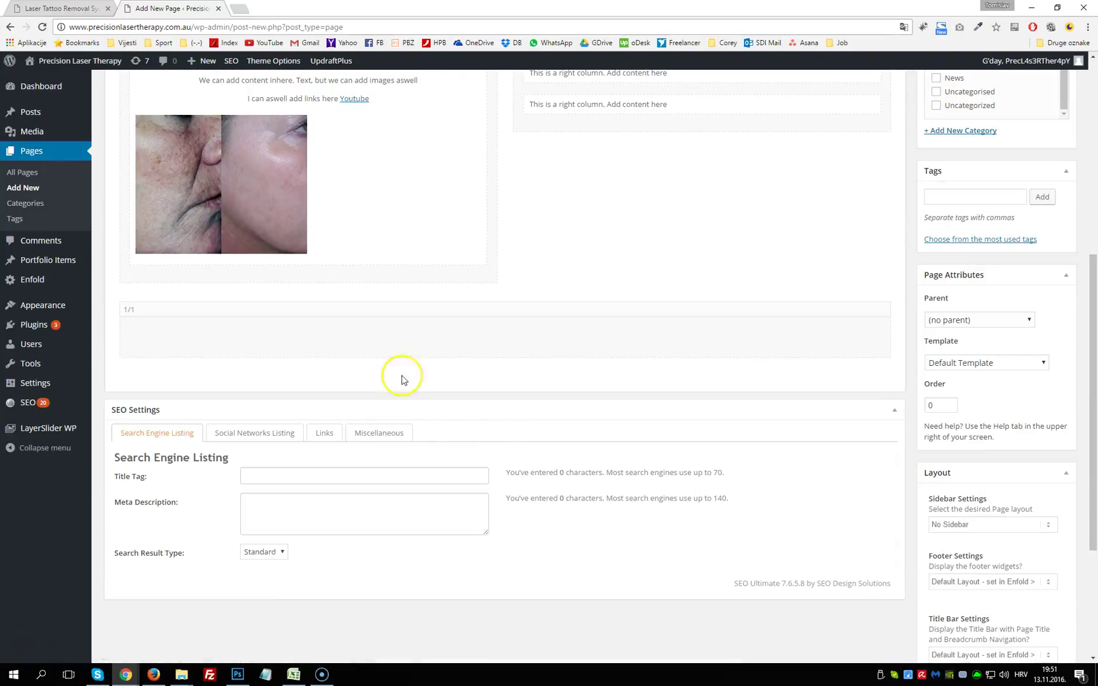
scroll(493, 322, up, 6)
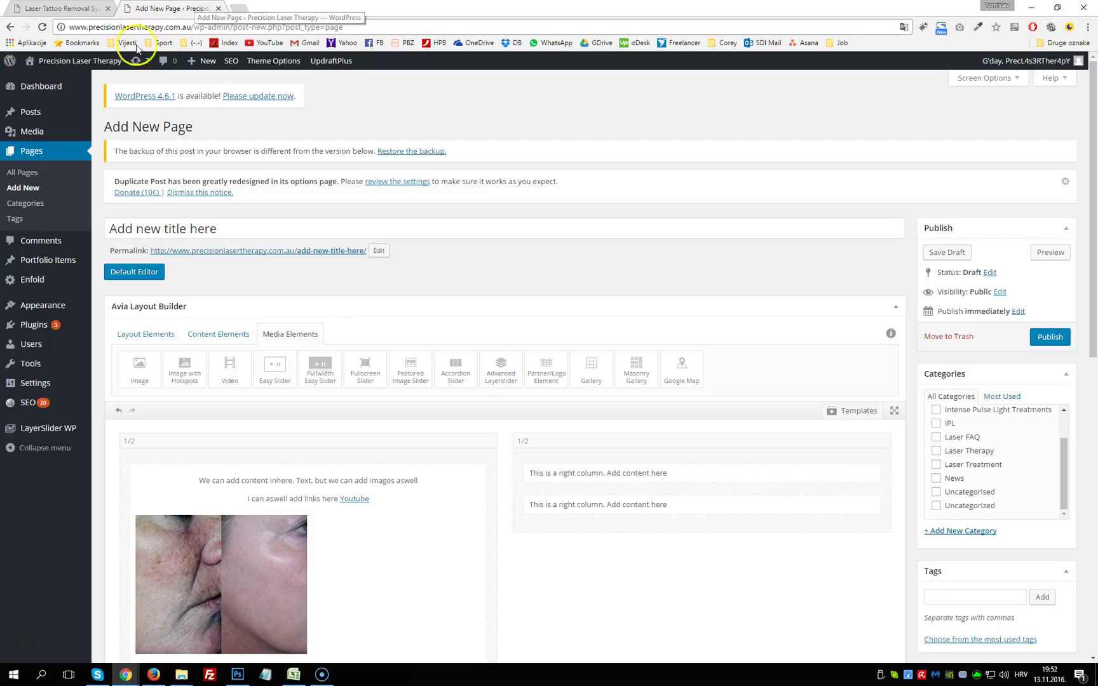
Step: Start a new blog post, leaving the unfinished page
mouse_move(48, 113)
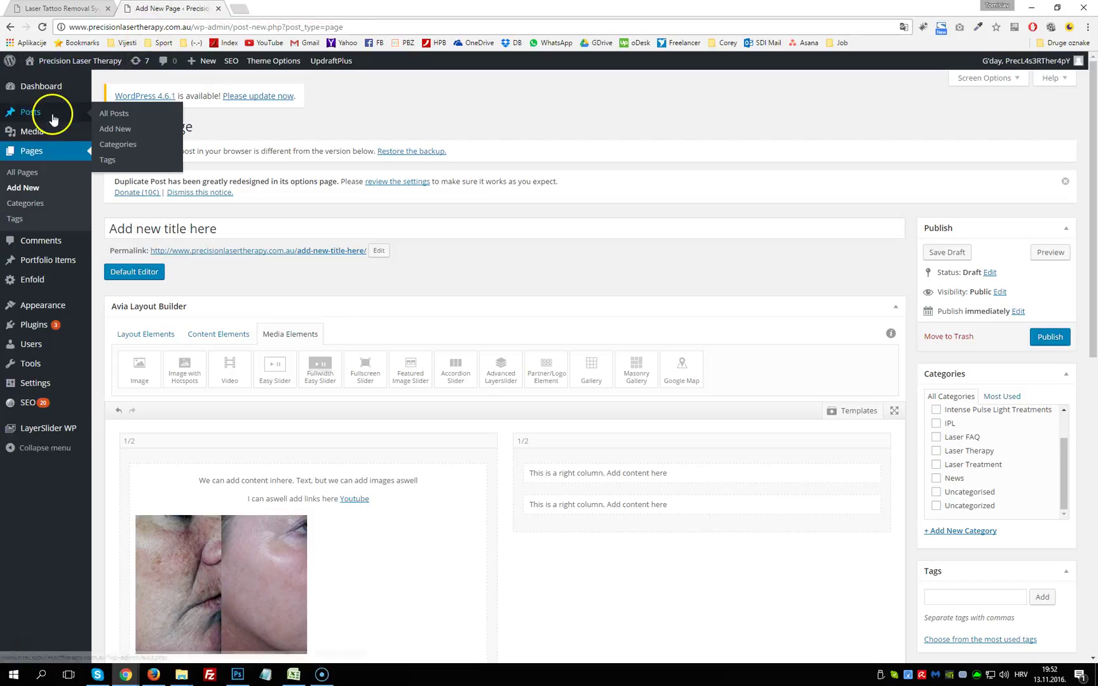
click(120, 131)
click(595, 91)
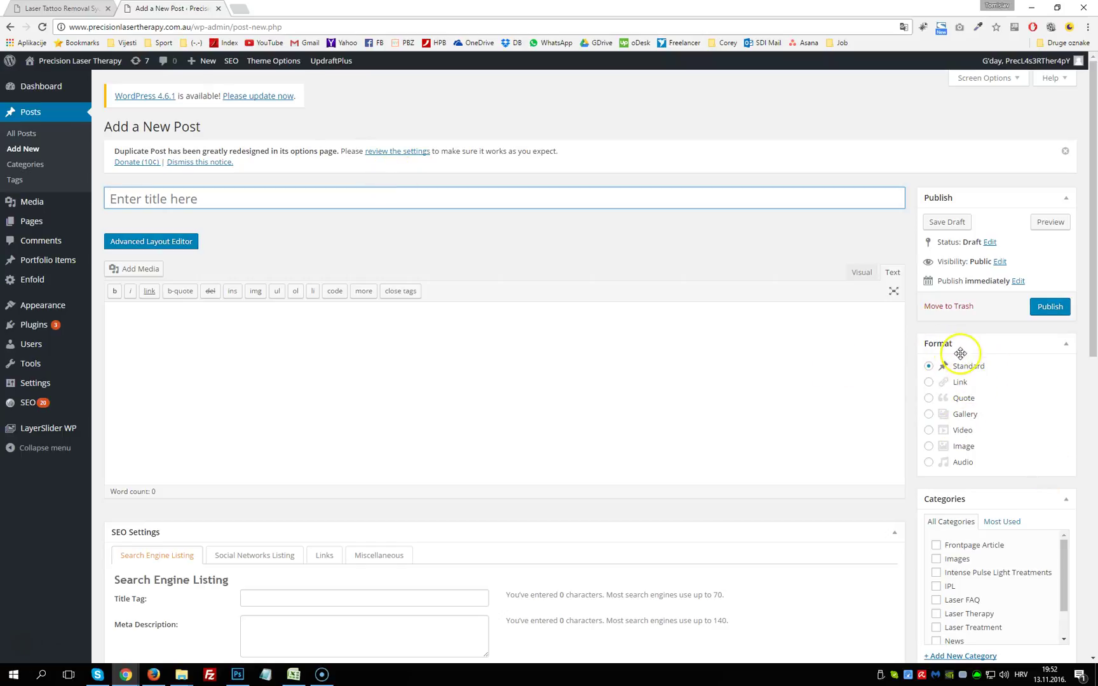
Step: Toggle the Advanced Layout Editor on and off, and enter "We can insert content here." as the post body in the default editor
click(156, 245)
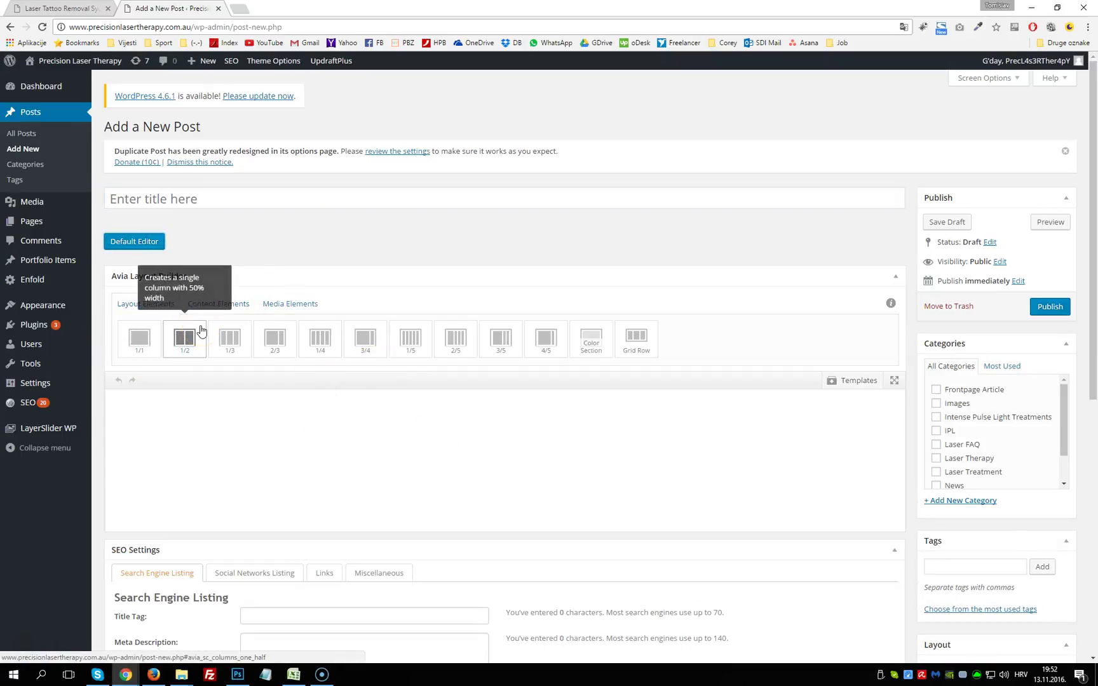
click(152, 241)
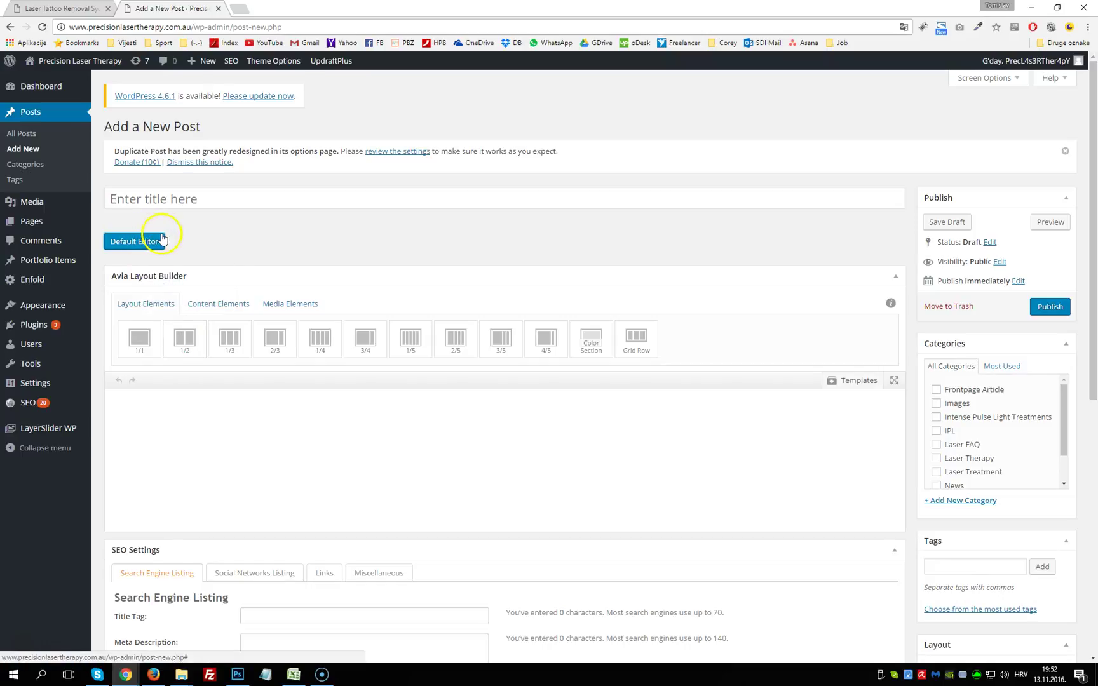
click(139, 243)
click(138, 246)
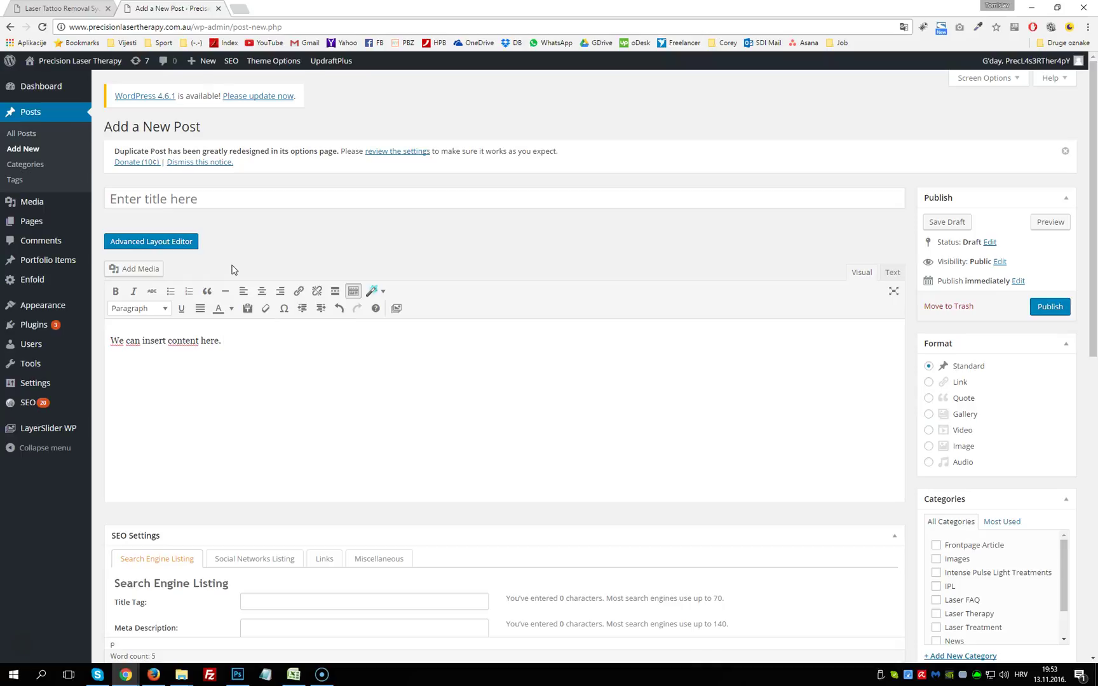
Step: Enter "Title" as the post title and briefly view the media library from a new line in the body
click(221, 198)
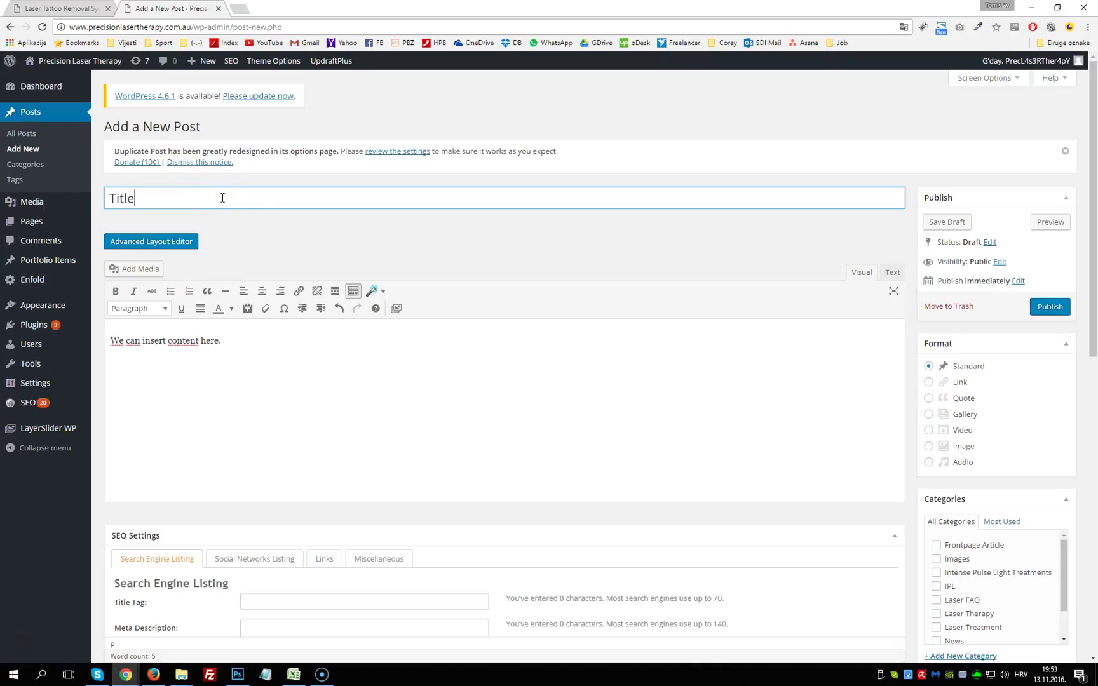
click(306, 355)
key(Return)
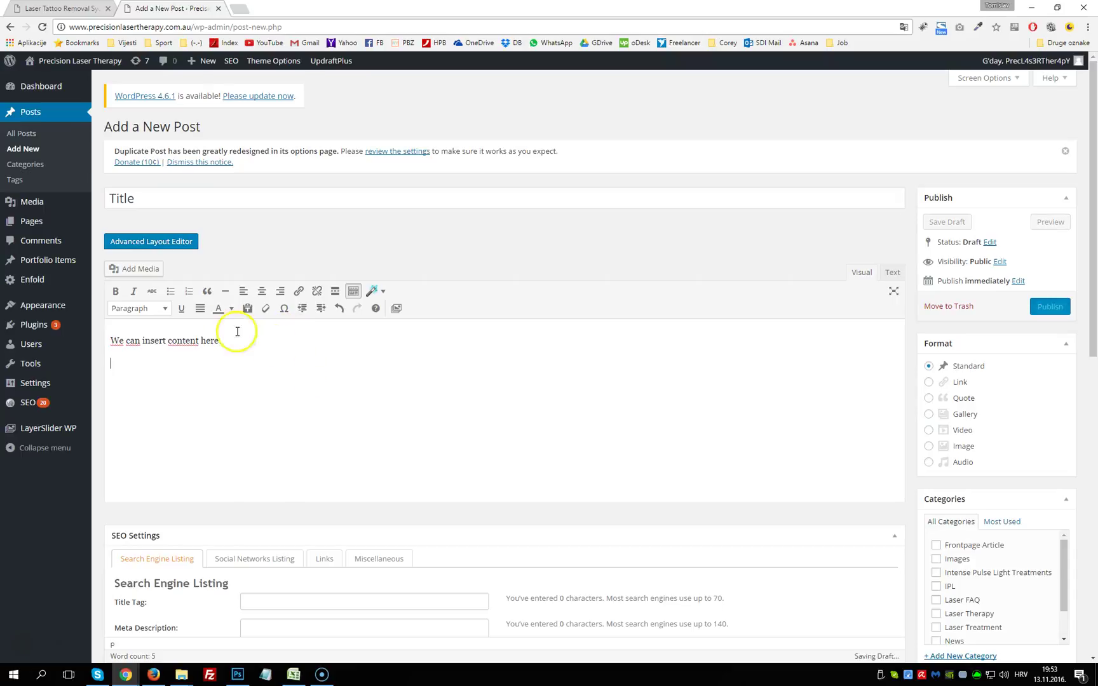
click(156, 276)
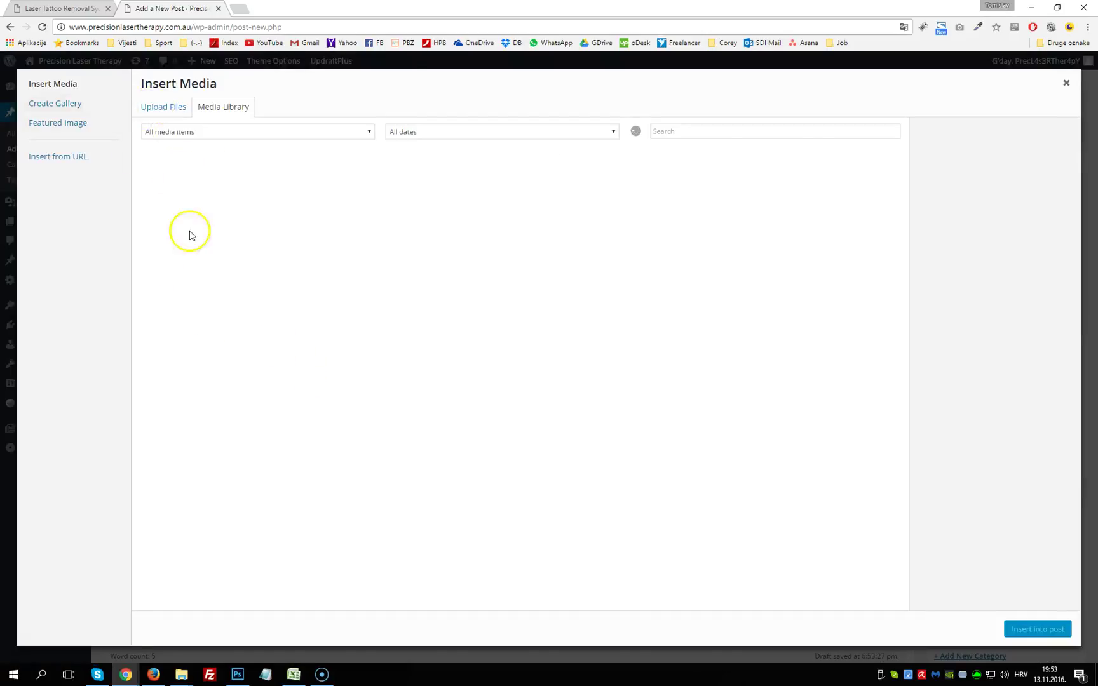
key(Escape)
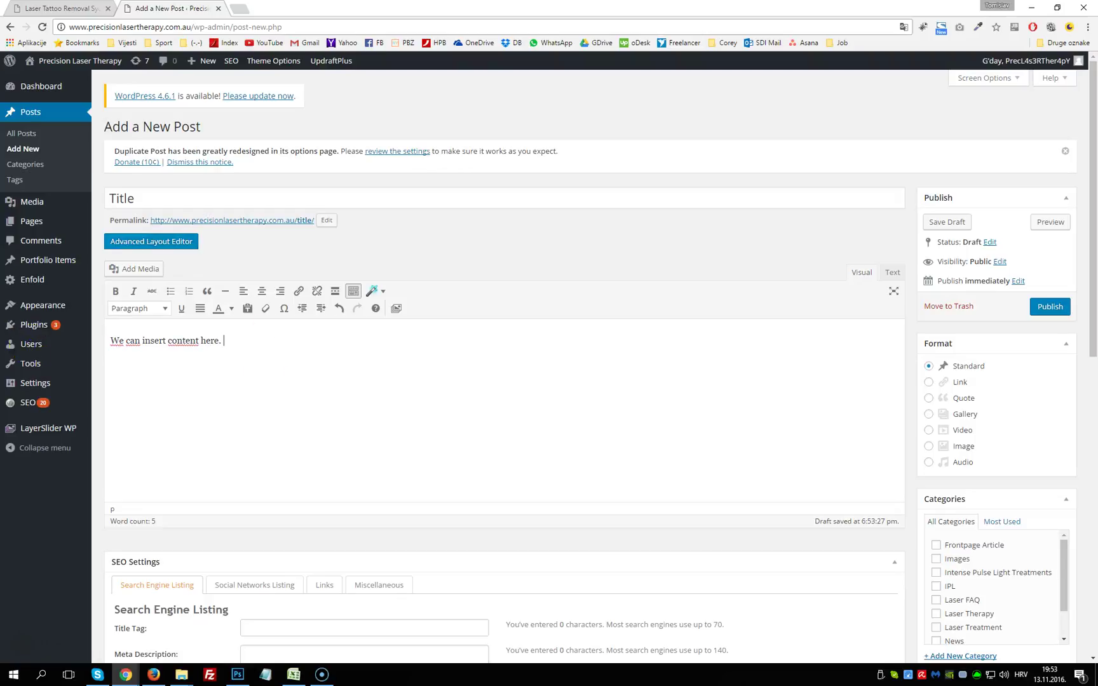
Step: Select the body text and review the post's SEO, format, category, tag, layout and featured image settings
key(ctrl+a)
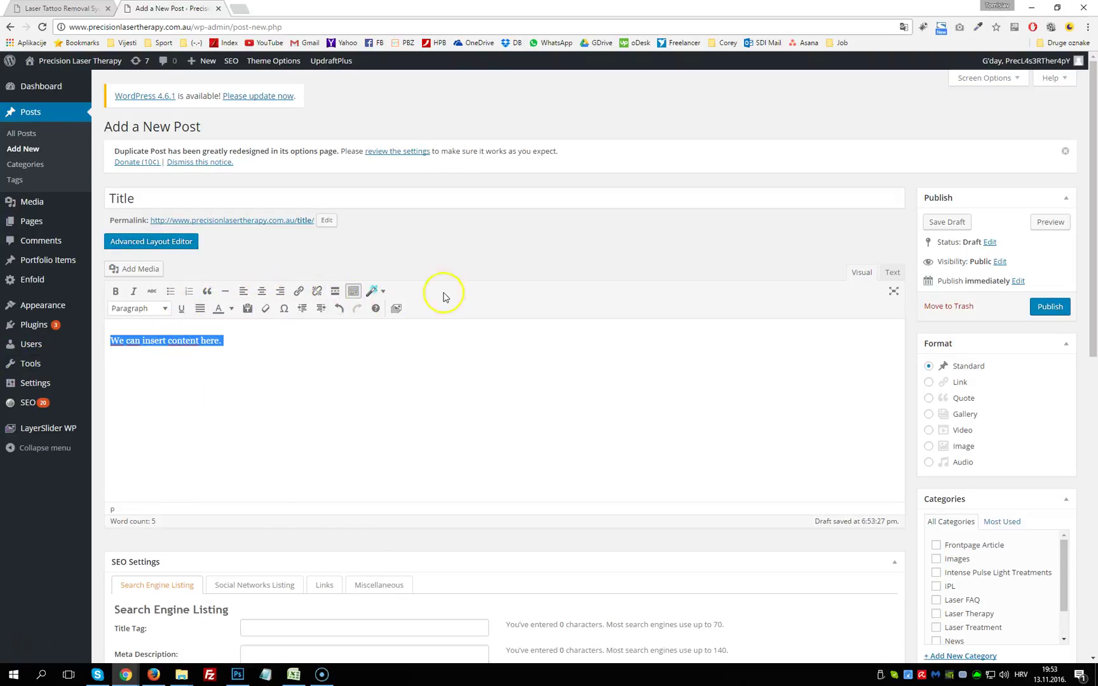
scroll(406, 328, down, 1)
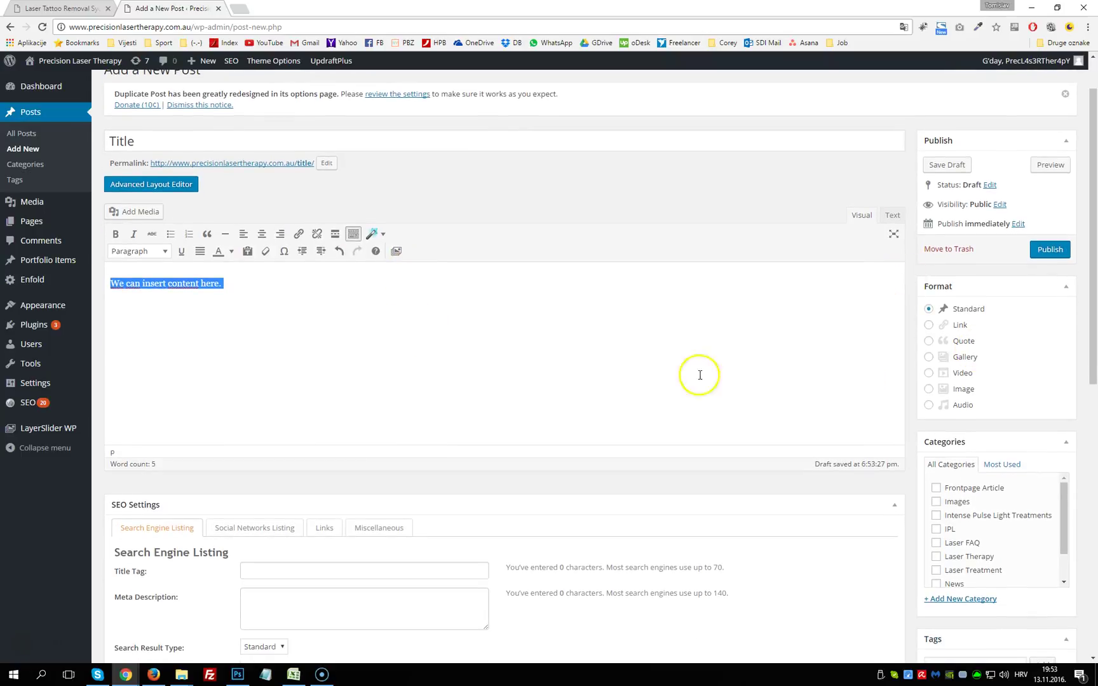
scroll(699, 375, down, 2)
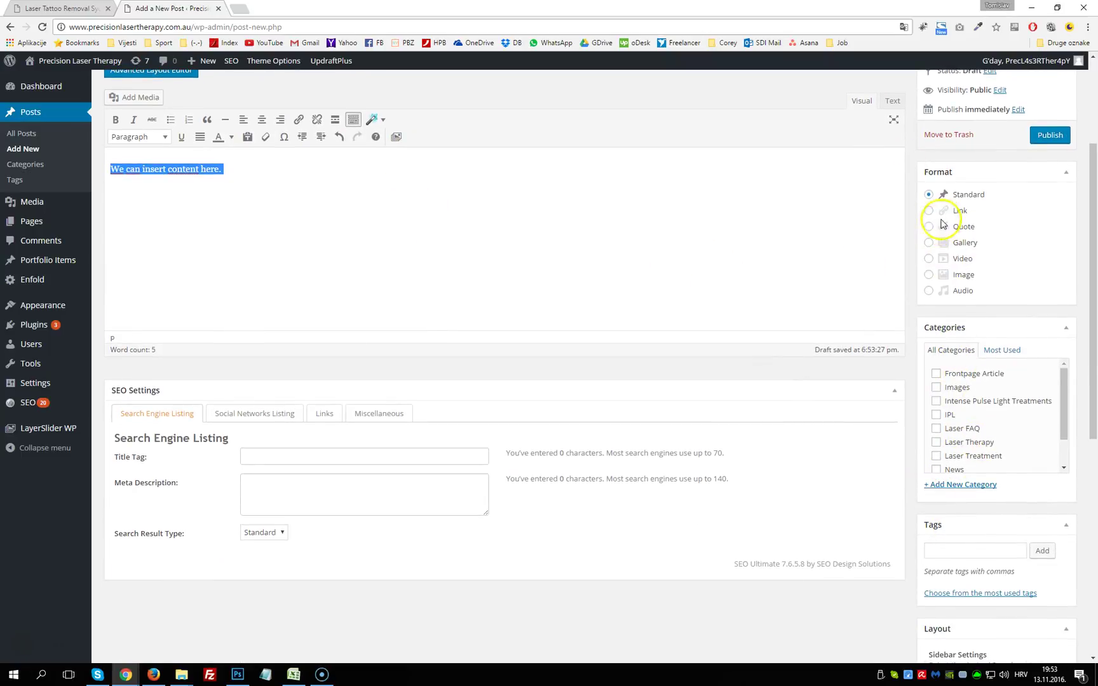
scroll(960, 544, down, 5)
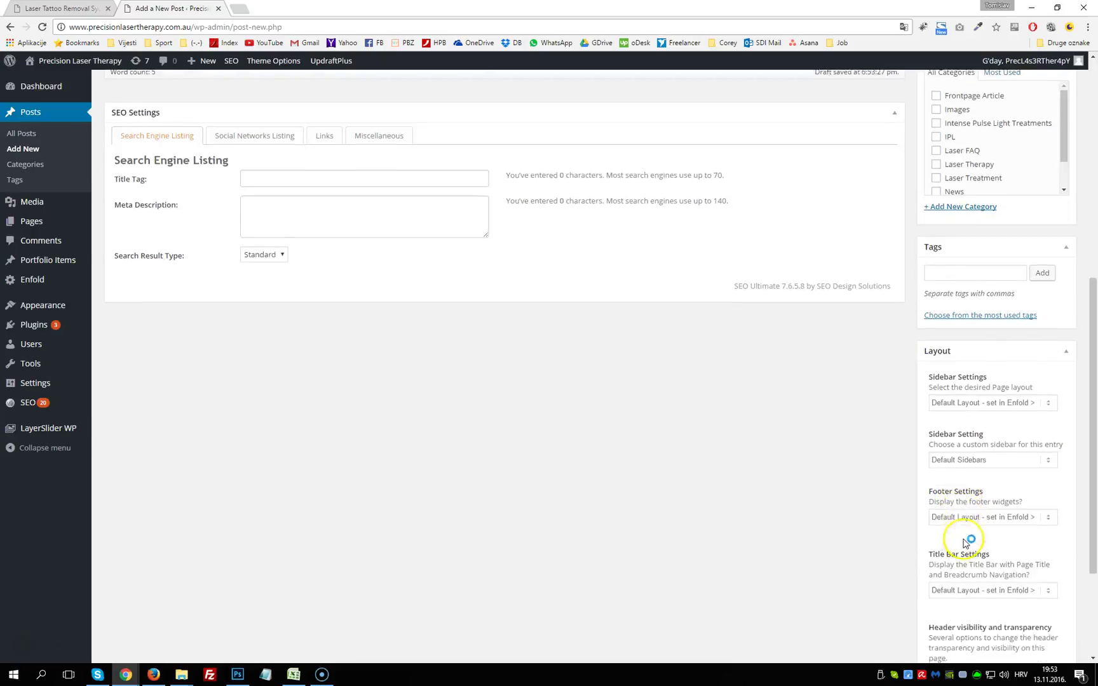
scroll(963, 542, down, 3)
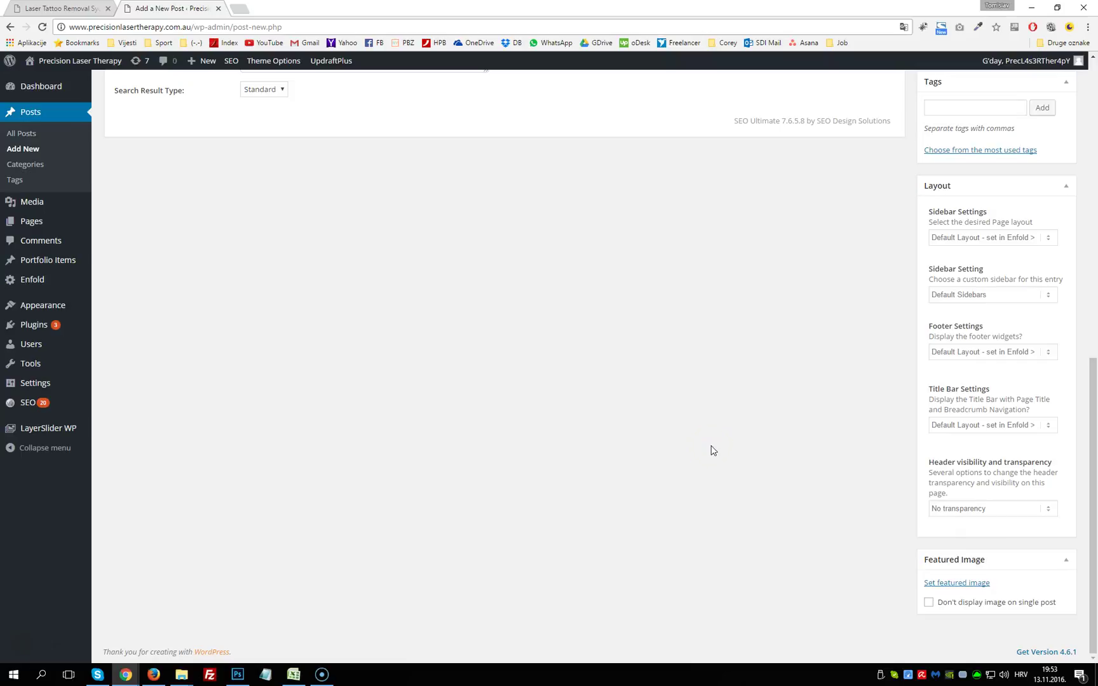
Step: Open the site's Blog page and compare its post images with the new post's featured image setting
click(91, 11)
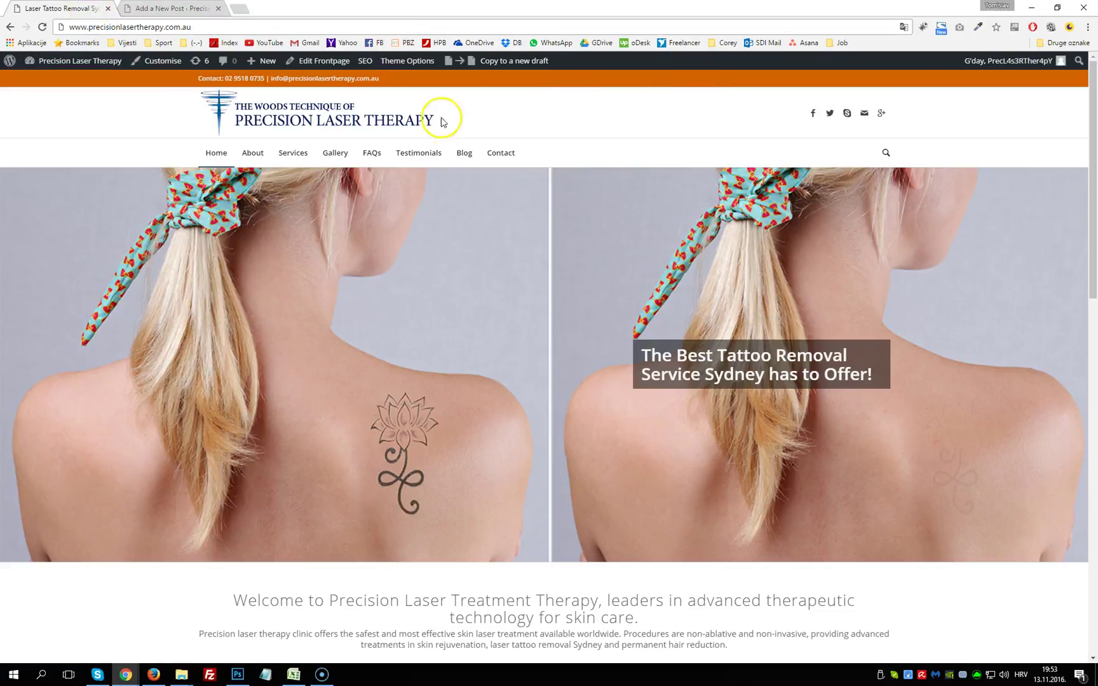
click(464, 155)
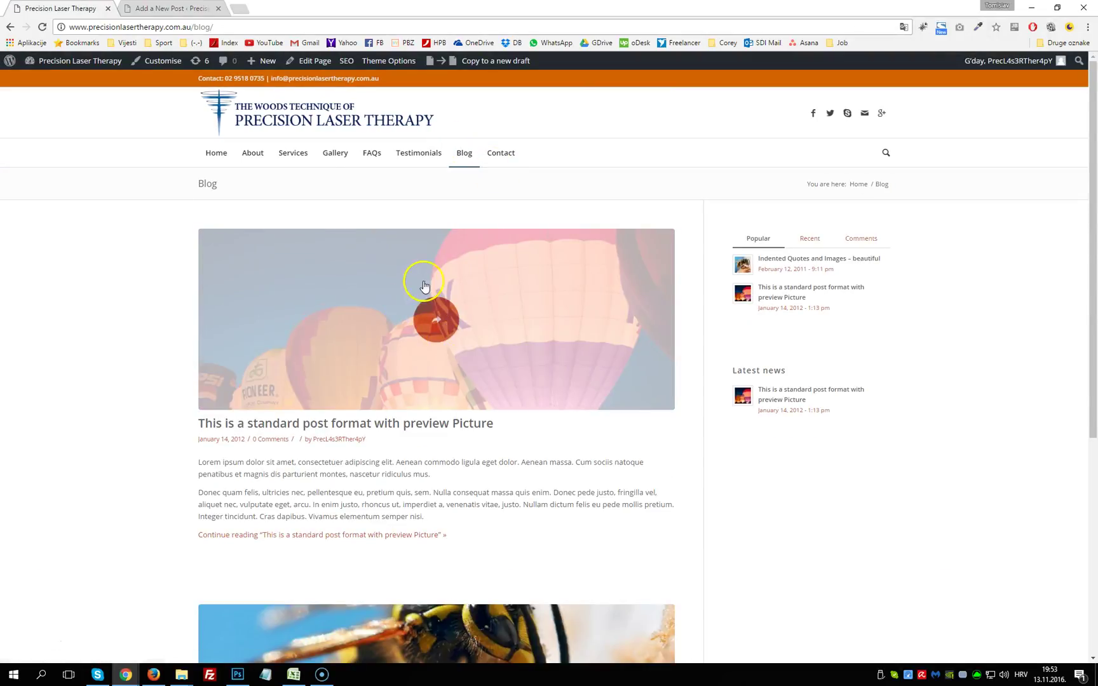
scroll(435, 296, down, 4)
scroll(363, 367, up, 3)
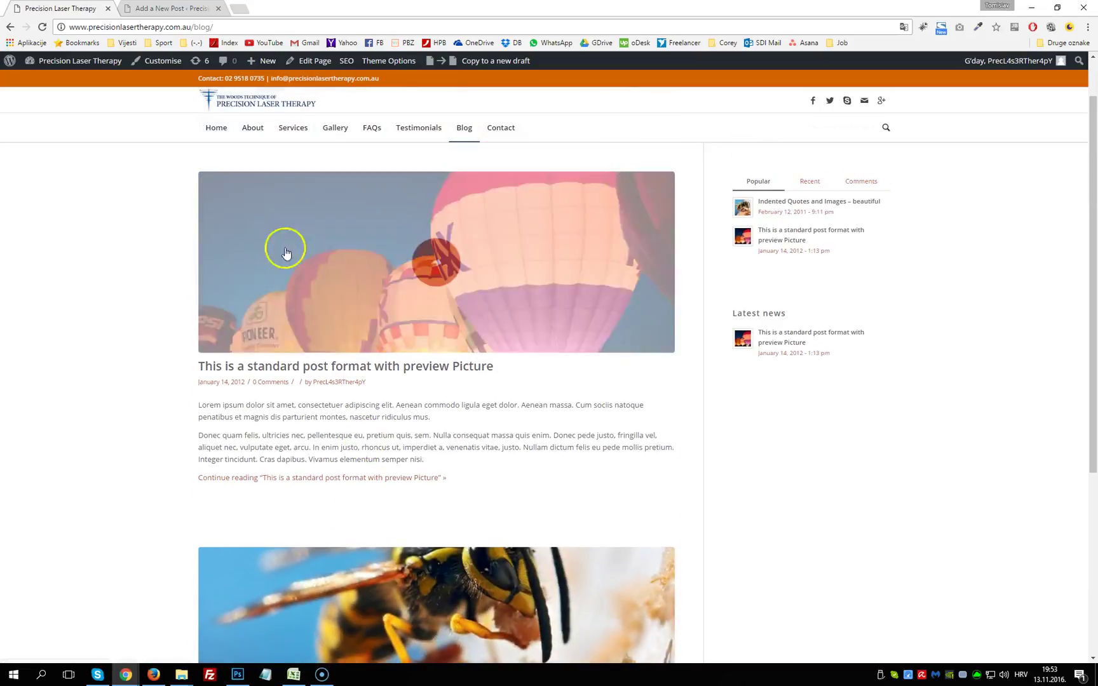
click(171, 9)
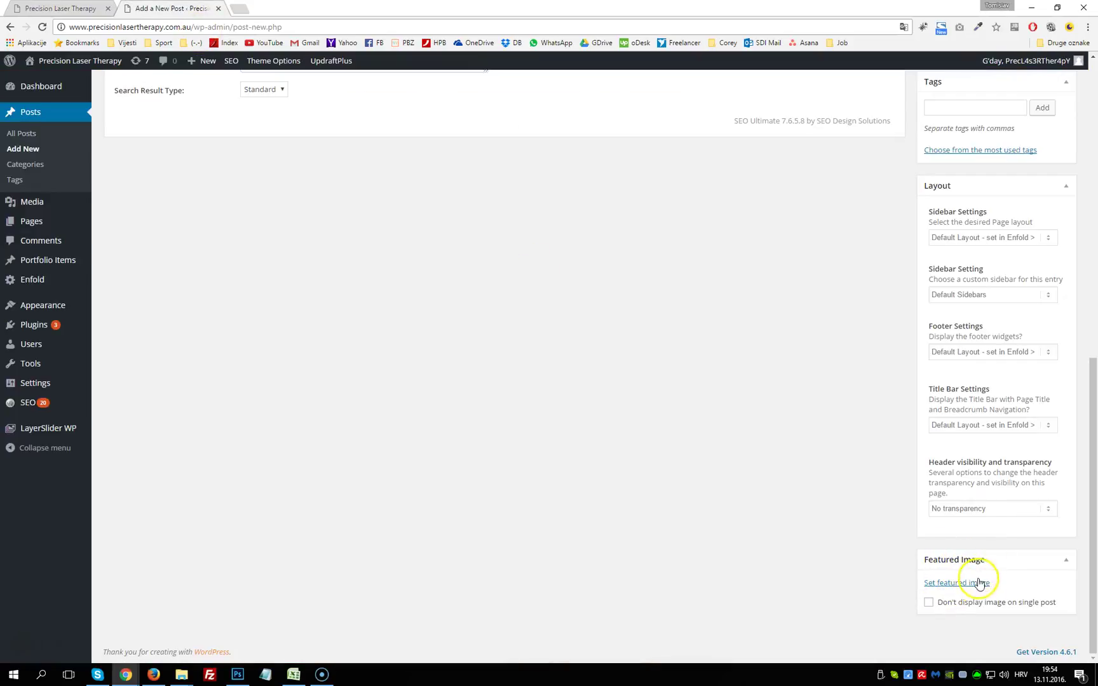
click(70, 8)
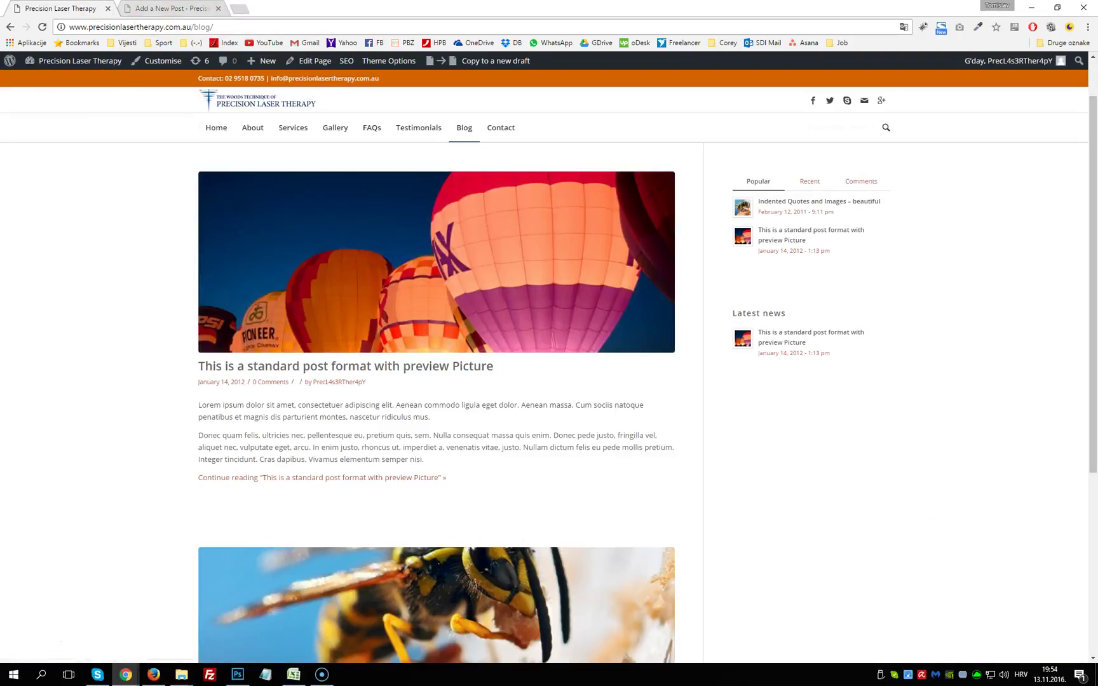
click(171, 9)
Step: Review the new post's settings and body once more, and close its editor without saving further changes
scroll(690, 467, up, 4)
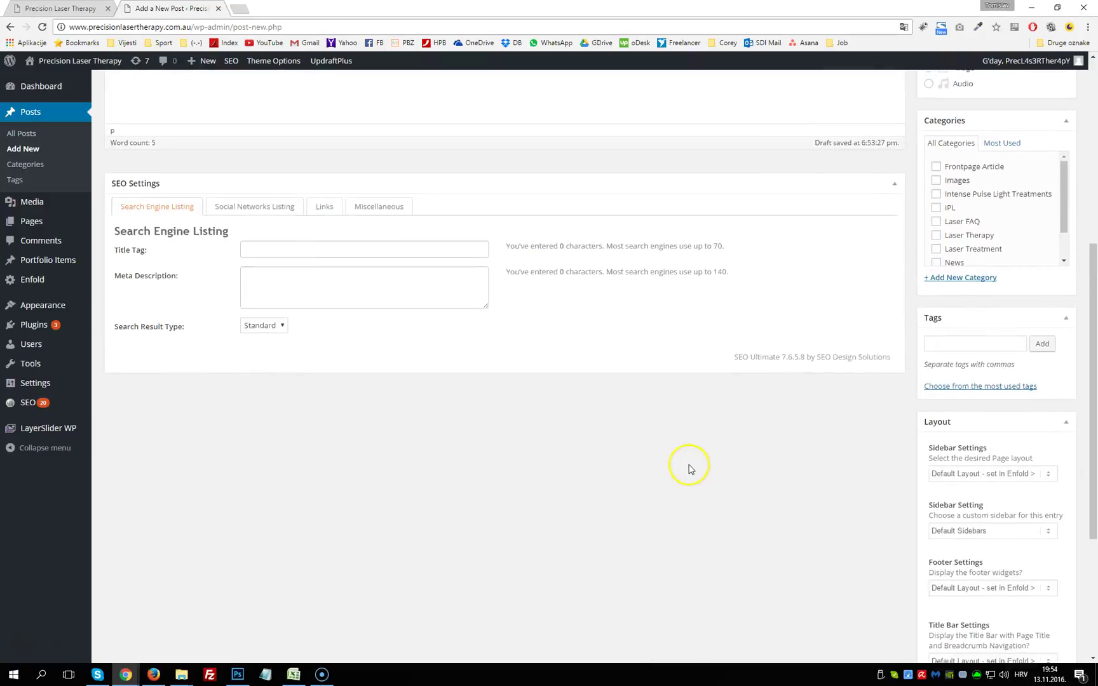
scroll(689, 469, up, 3)
scroll(953, 584, down, 1)
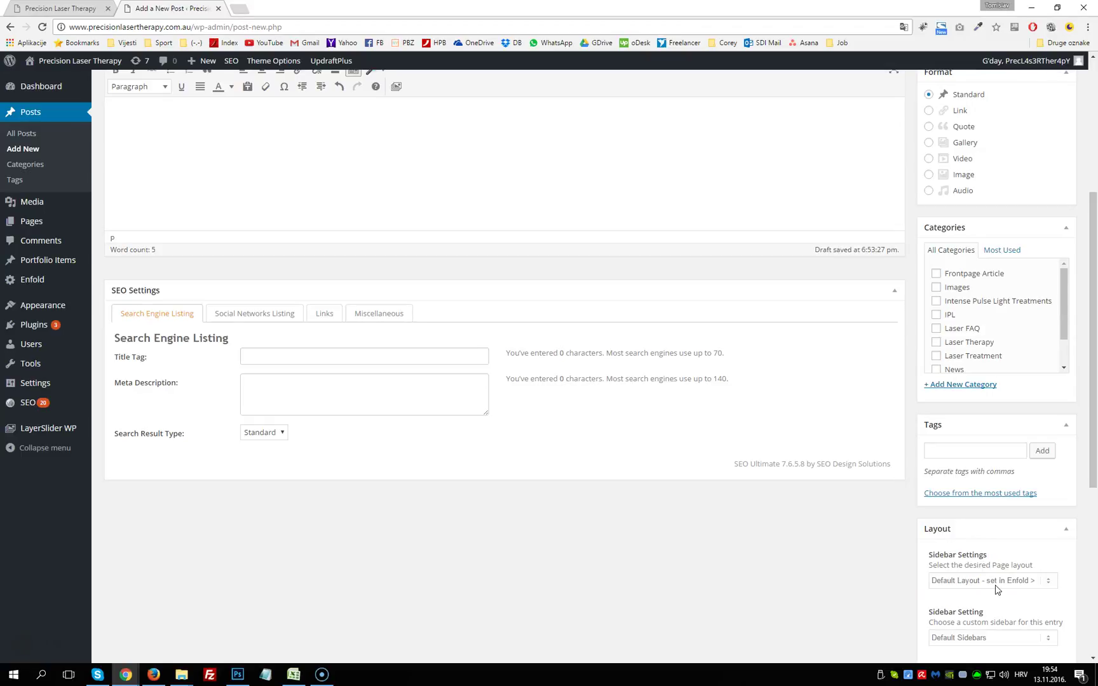
scroll(810, 483, up, 4)
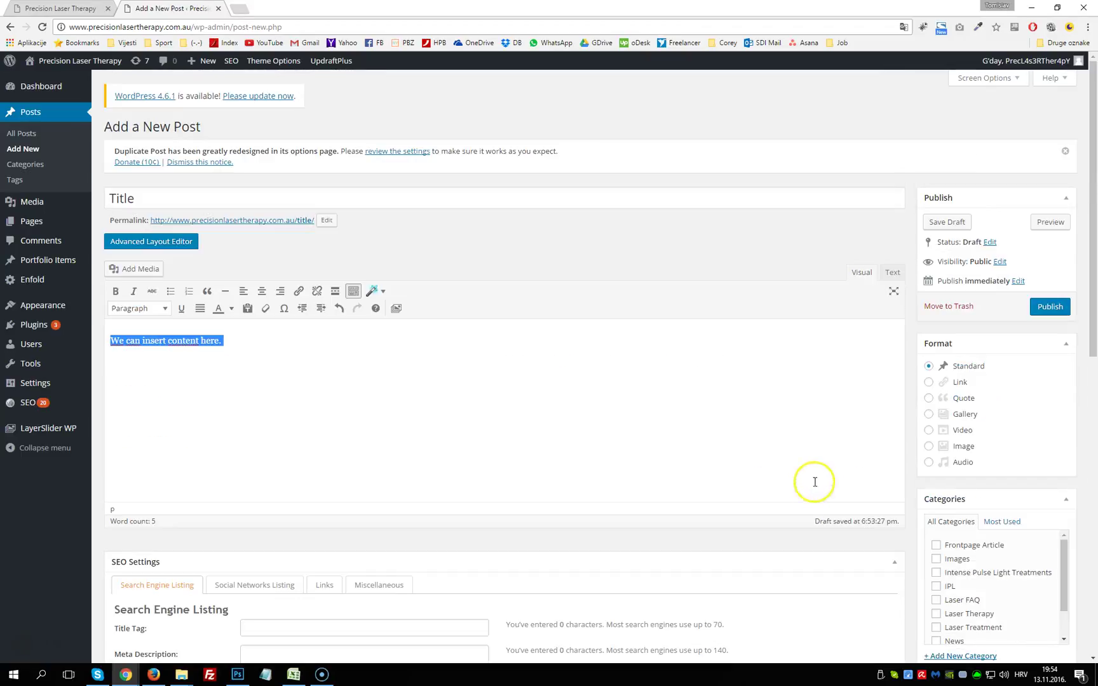
click(726, 411)
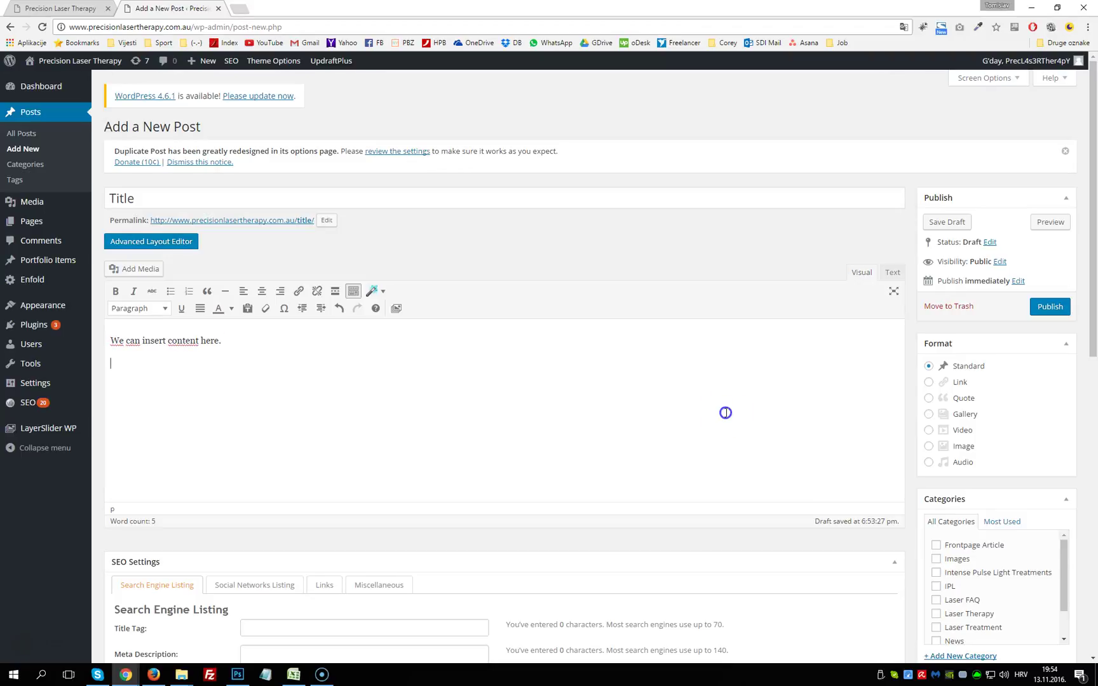
click(217, 10)
click(602, 109)
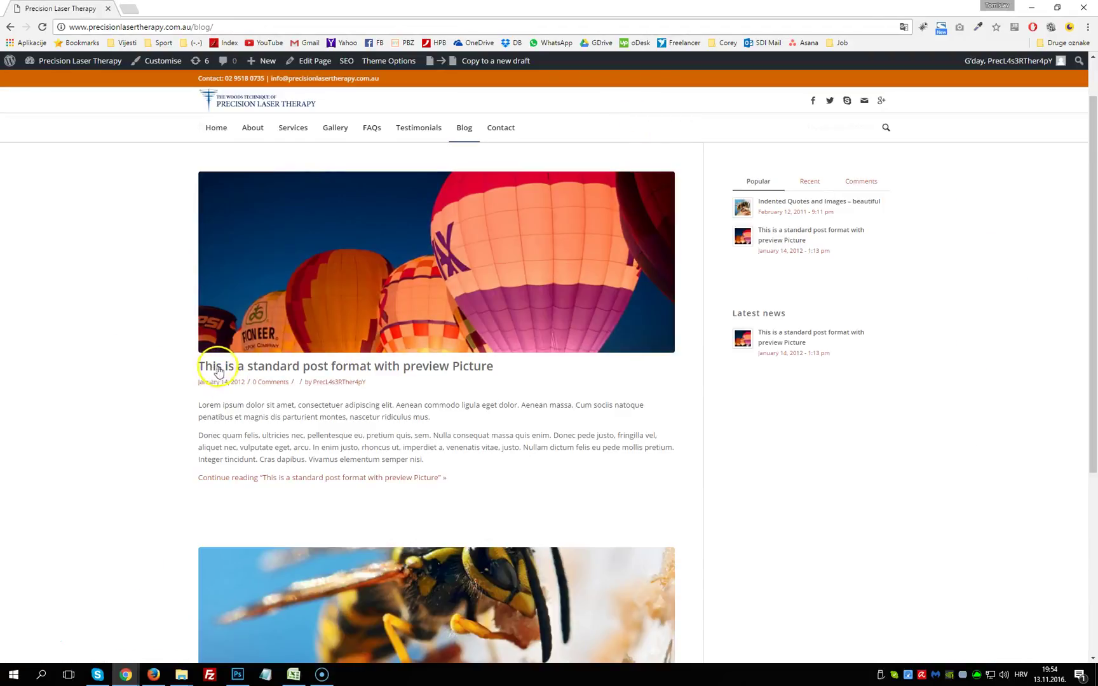
Step: Open the post "This is a standard post format with preview Picture" in a separate tab and examine its full layout
right_click(444, 369)
click(483, 377)
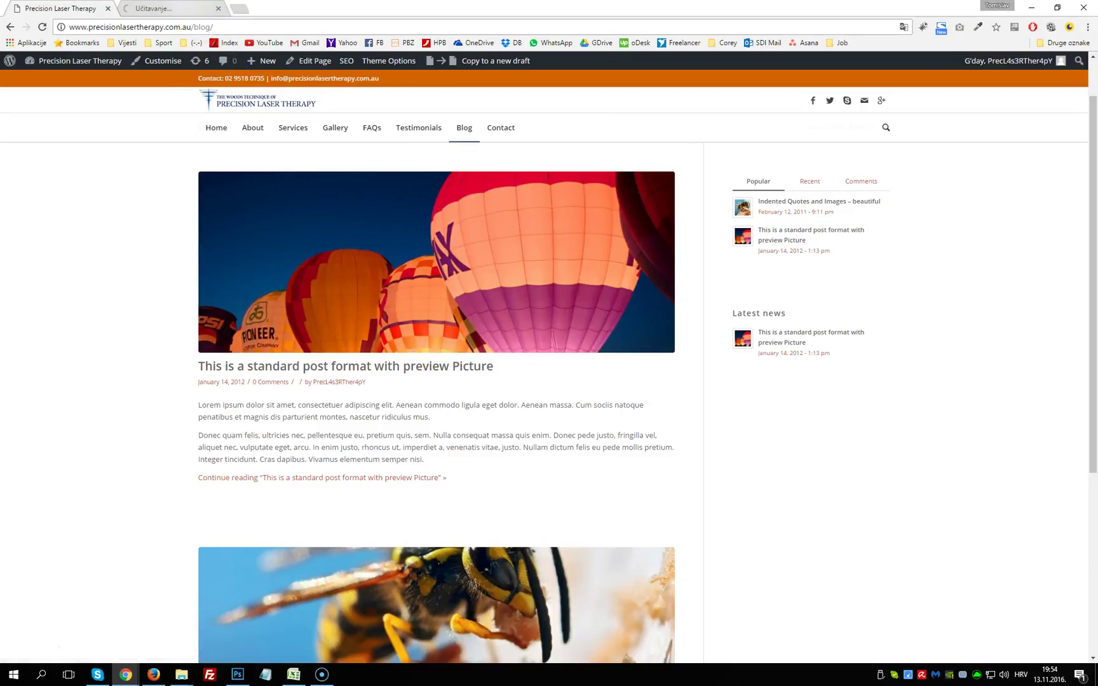
click(169, 8)
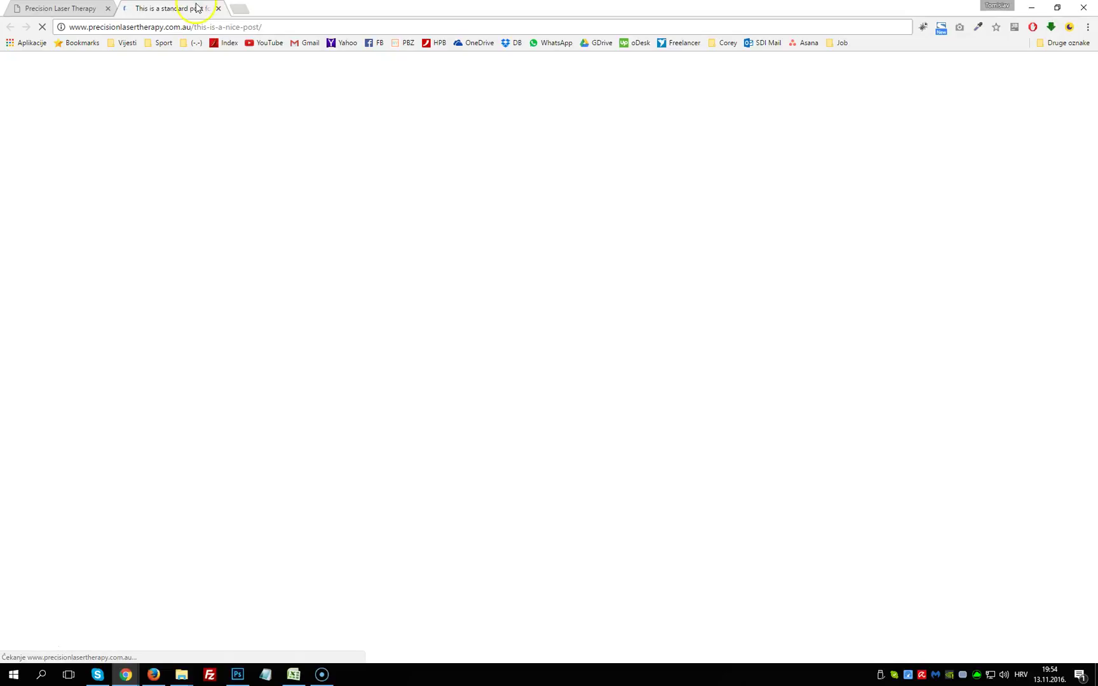
scroll(400, 198, down, 2)
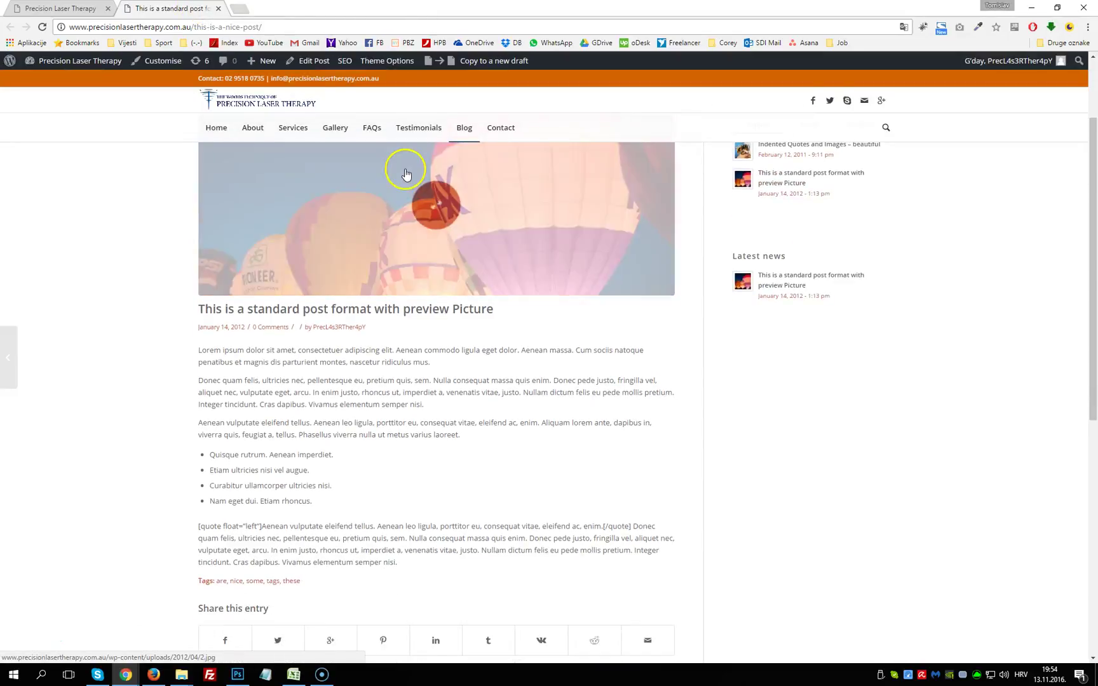
scroll(409, 160, down, 4)
scroll(407, 204, up, 6)
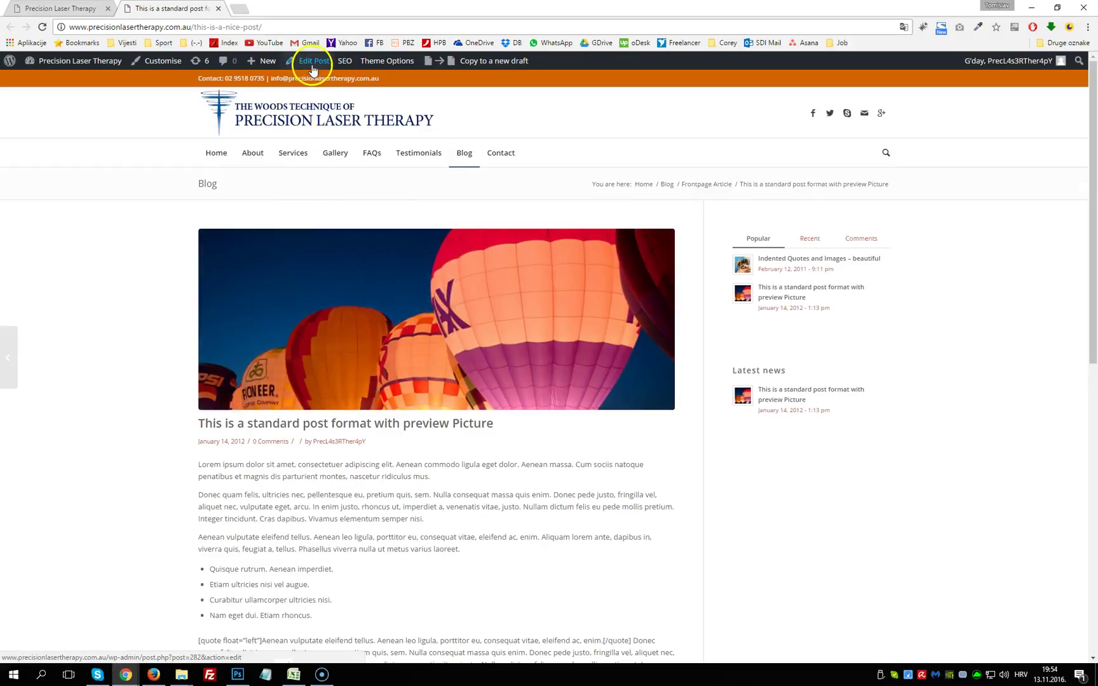
Step: Open this post for editing, toggle the Advanced Layout Editor on and off, and check the body in the Text view
click(313, 66)
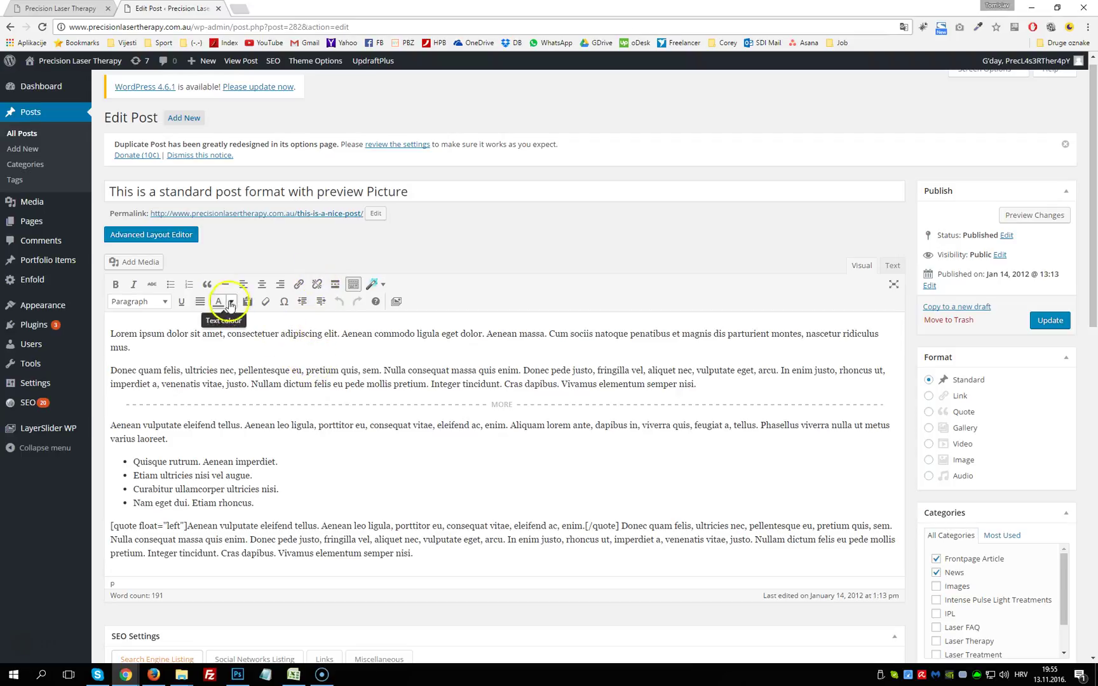
click(163, 235)
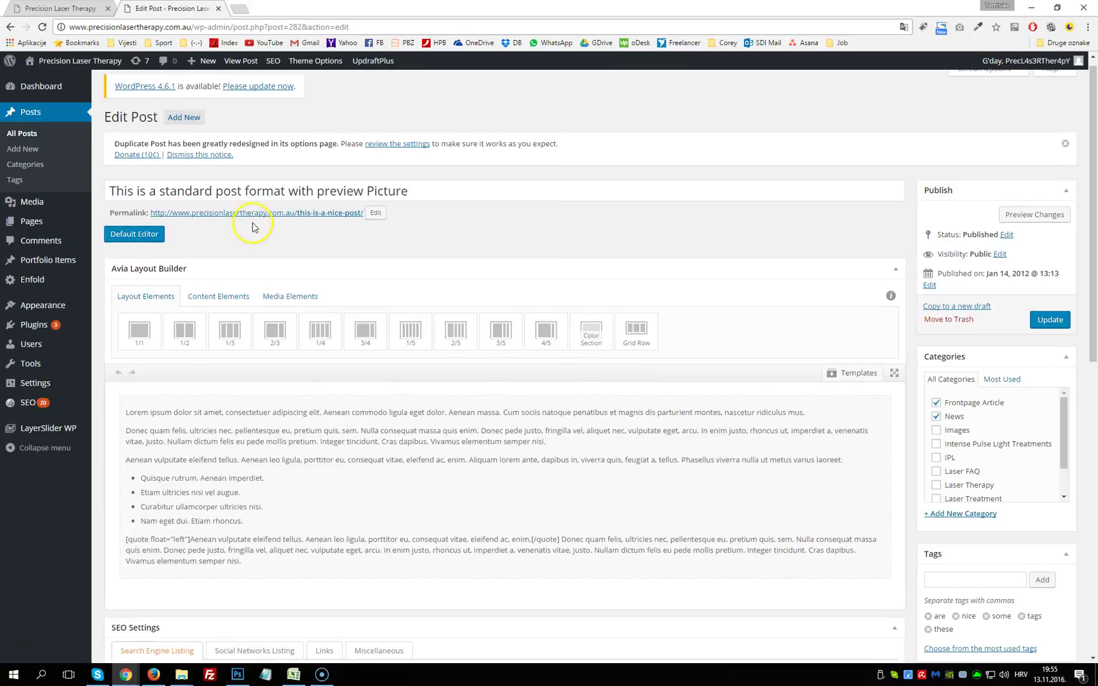
scroll(141, 181, down, 1)
click(141, 180)
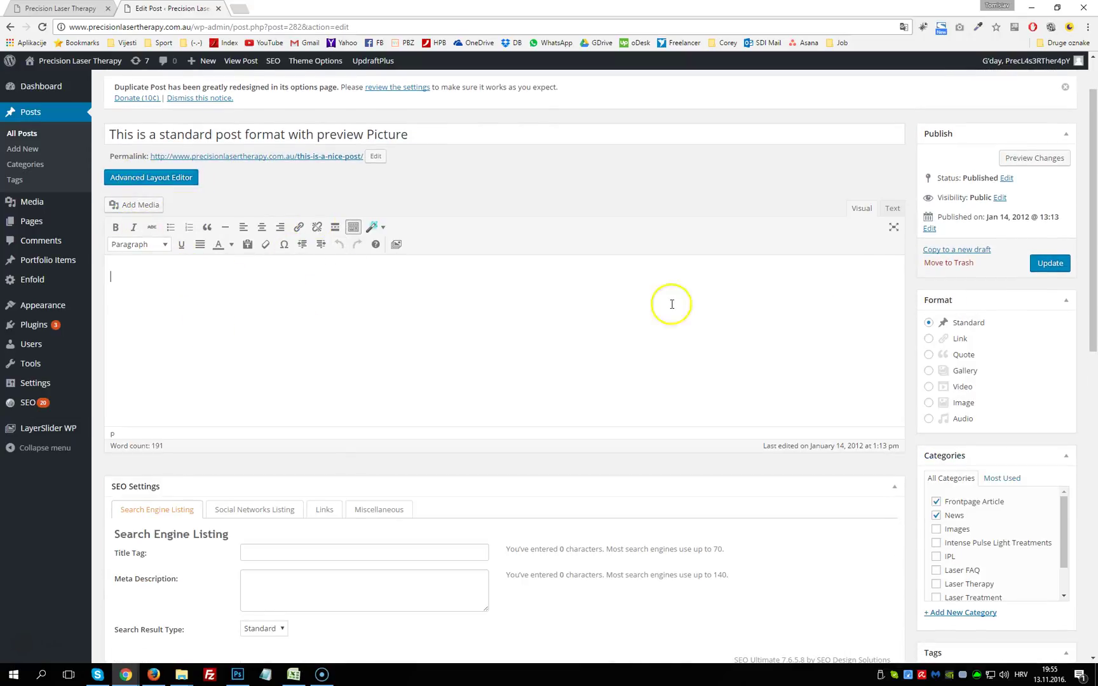
click(894, 209)
click(157, 260)
click(862, 207)
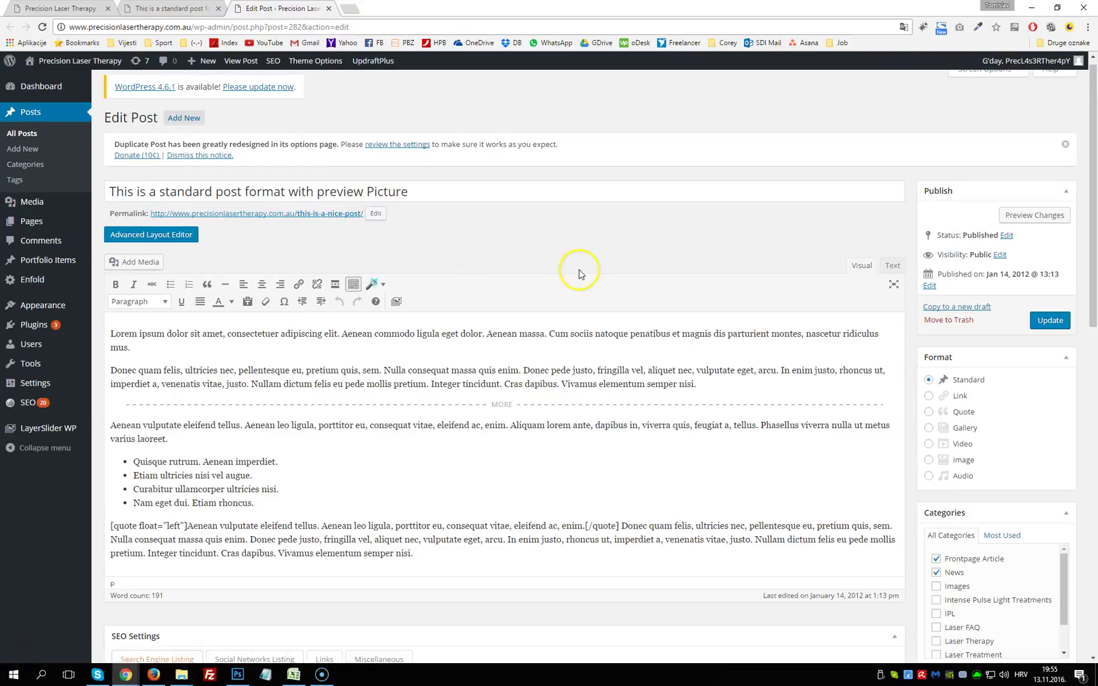
Step: Highlight the excerpt above the More divider, the entire post body and the post title to examine them
drag(740, 387, 80, 325)
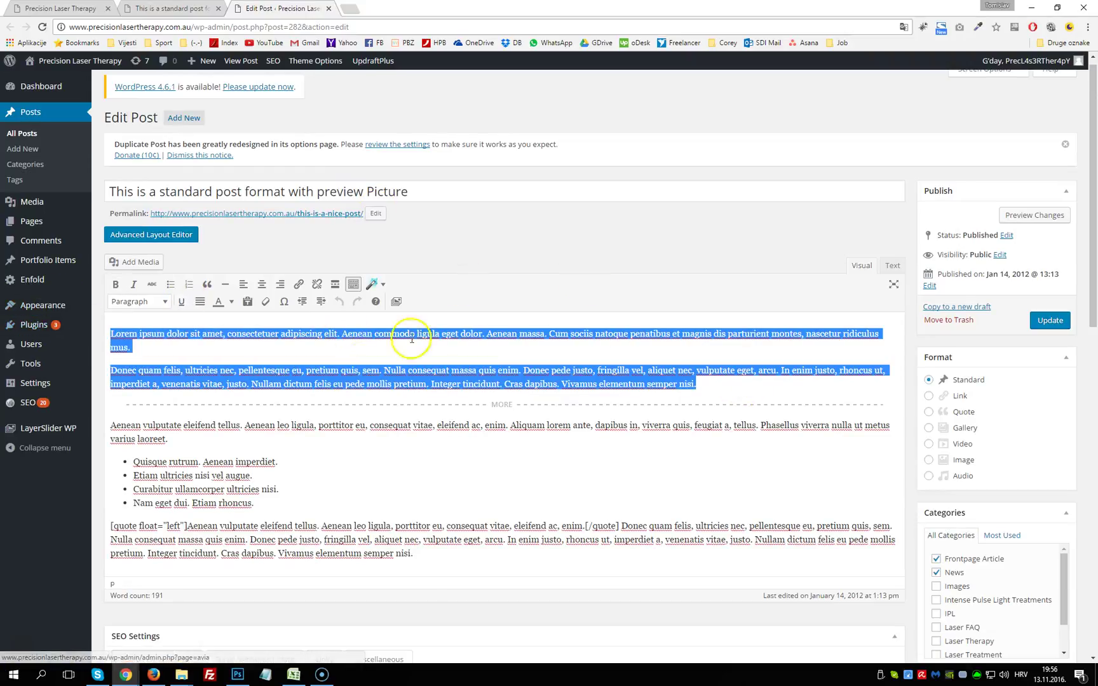
scroll(483, 381, down, 2)
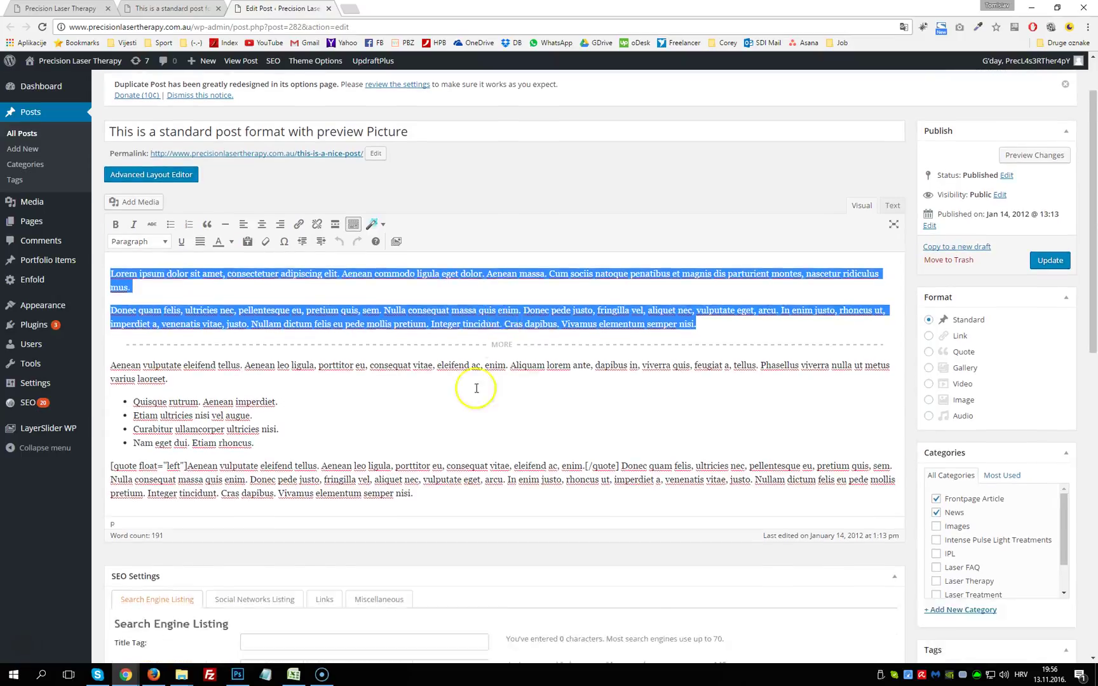
click(413, 432)
key(ctrl+a)
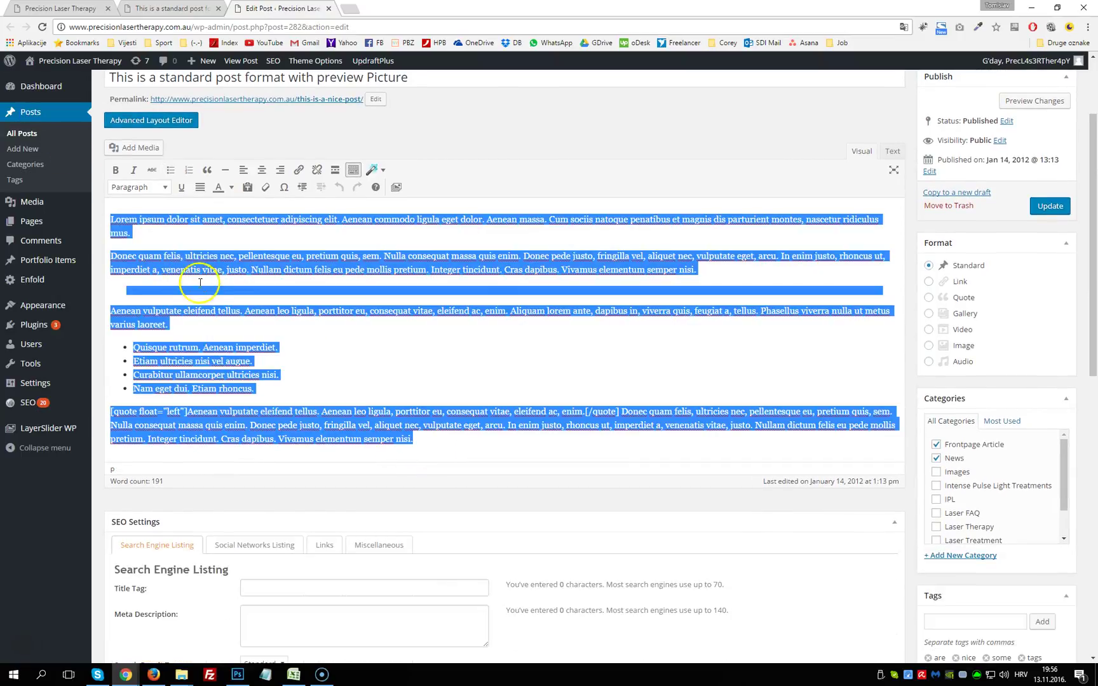
scroll(318, 289, up, 2)
drag(410, 192, 69, 185)
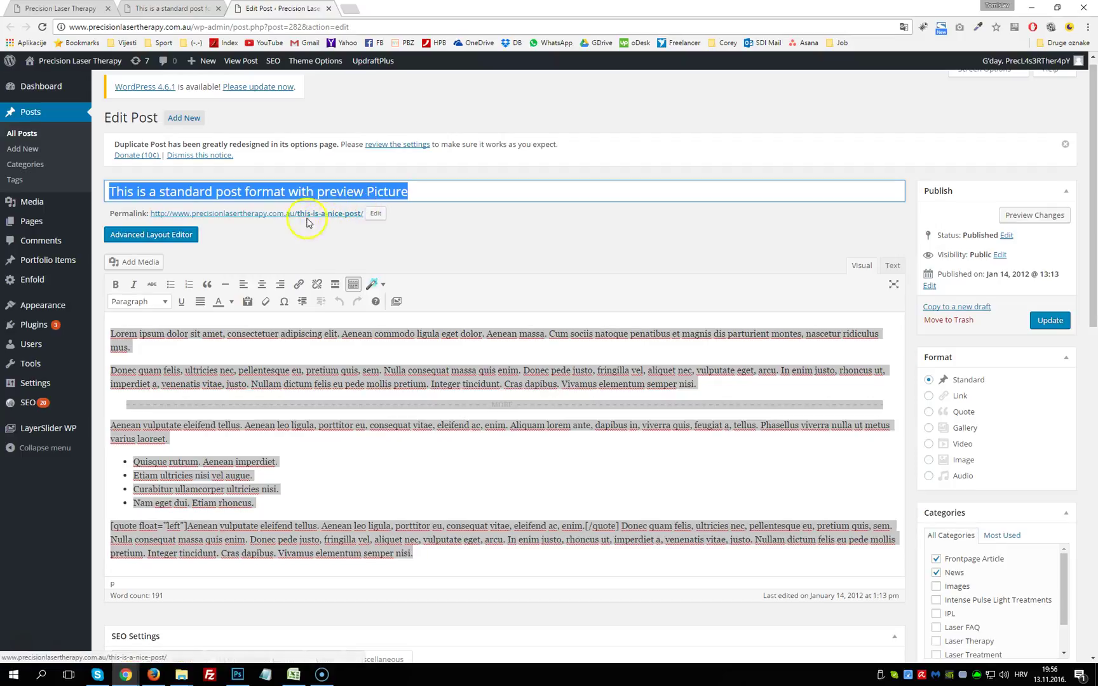
Step: Open the post's permalink slug for editing and cancel the edit
click(378, 214)
key(ctrl+a)
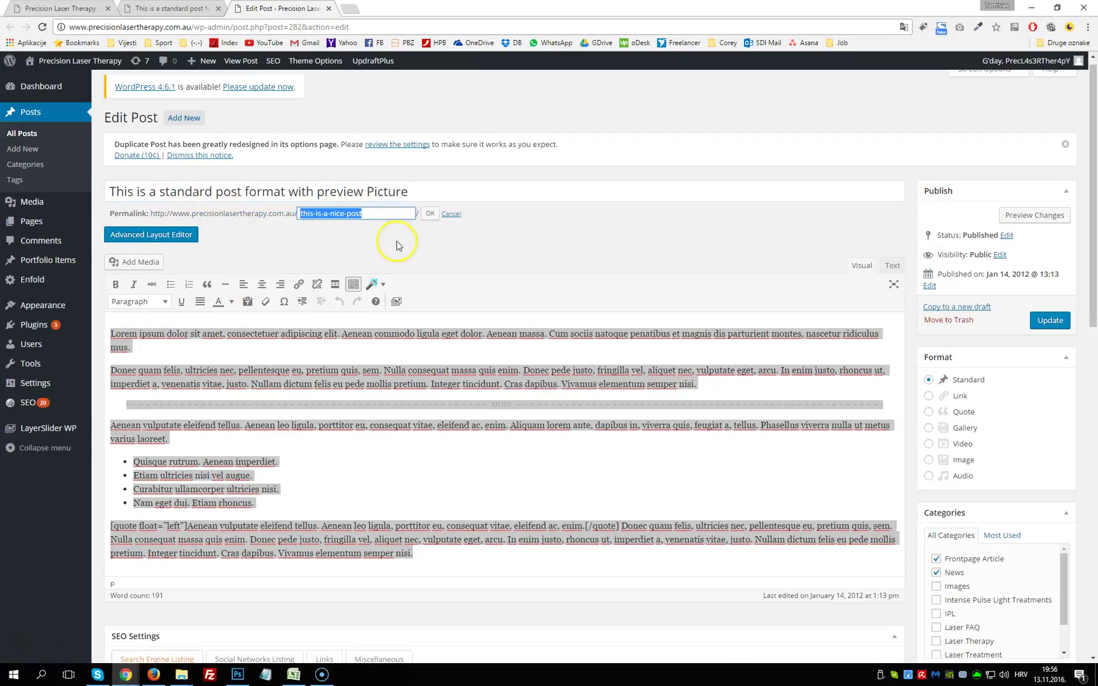
click(456, 215)
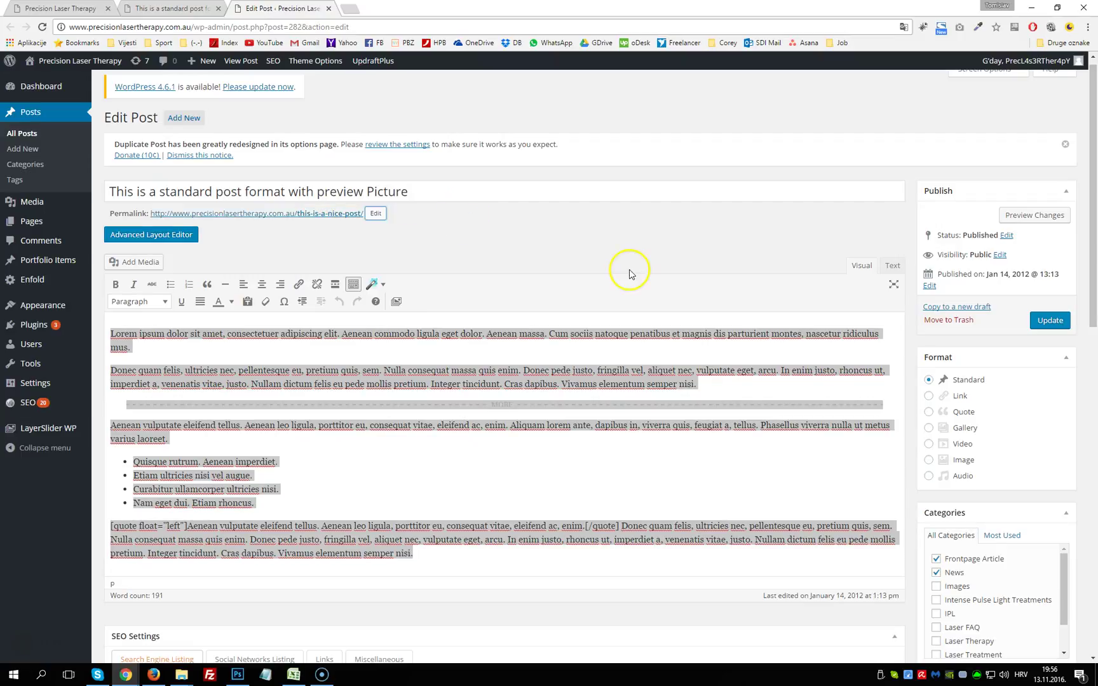
Step: Review the post's SEO, format, category, tag and layout settings, and close the post editor
scroll(629, 275, down, 3)
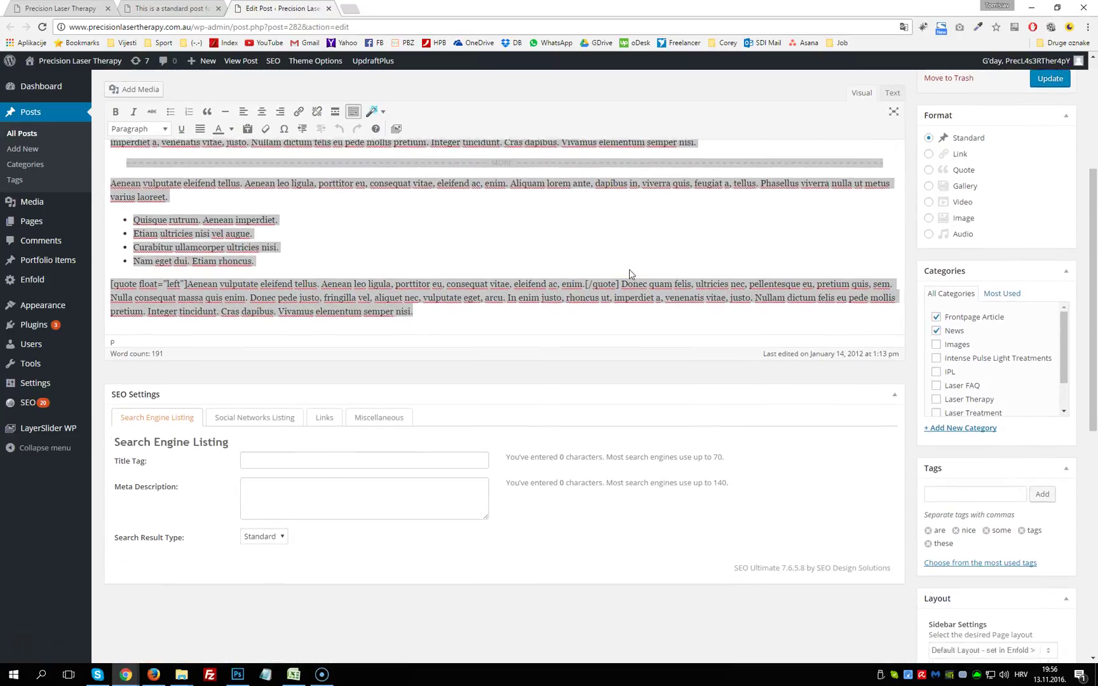
scroll(630, 274, down, 5)
scroll(630, 272, up, 5)
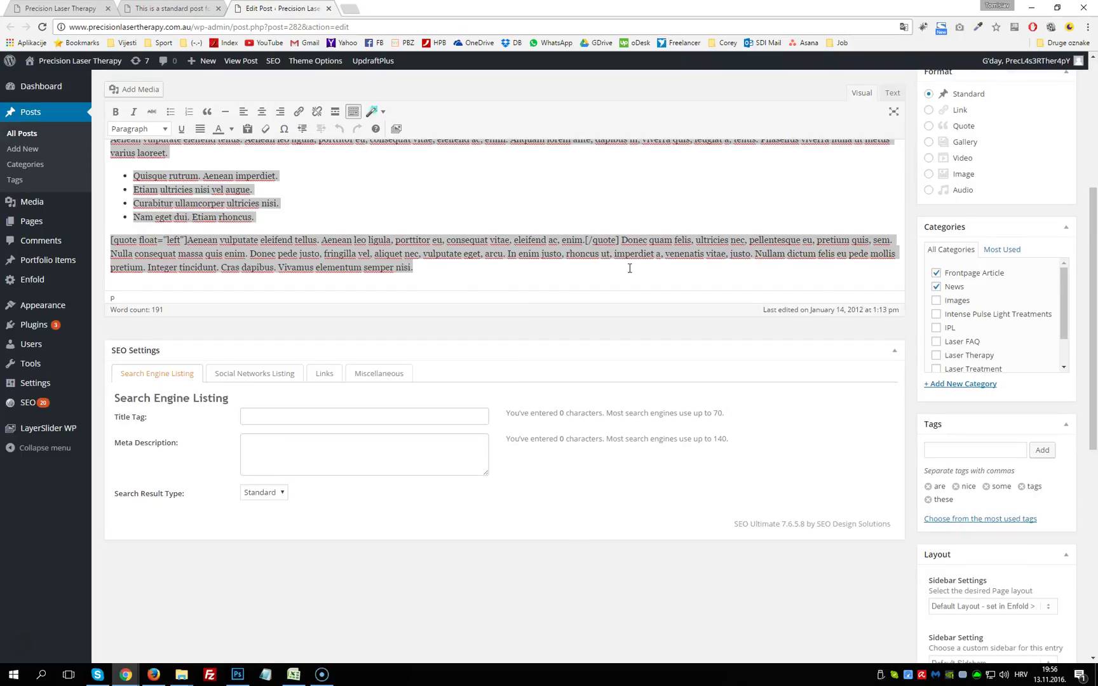
scroll(630, 268, up, 5)
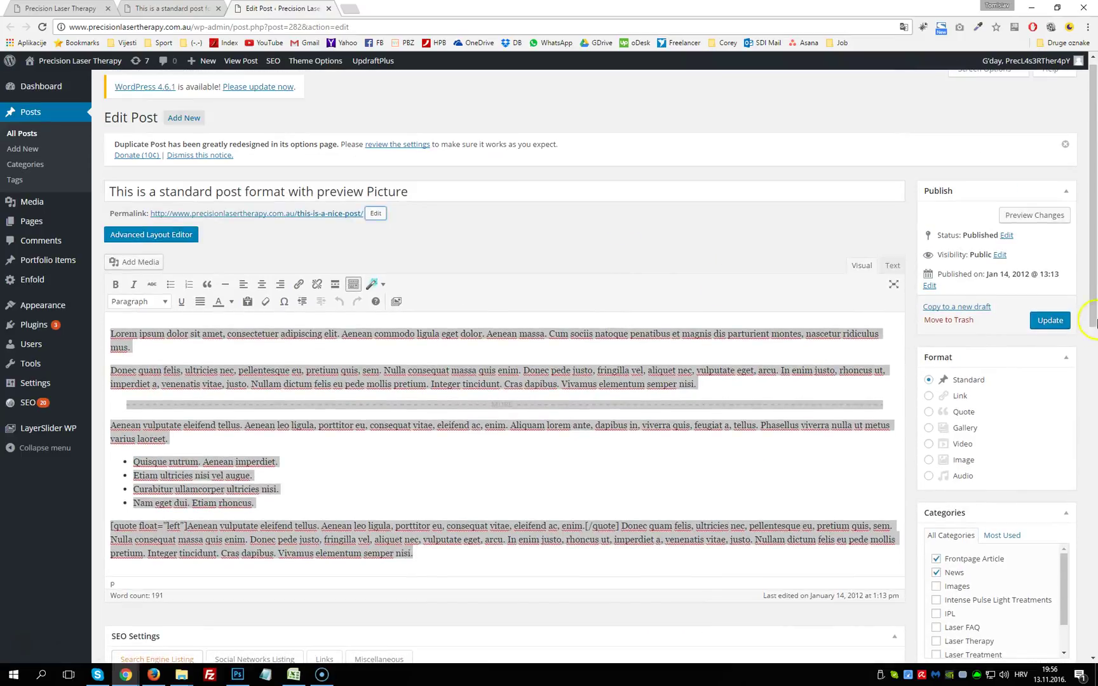
mouse_move(299, 57)
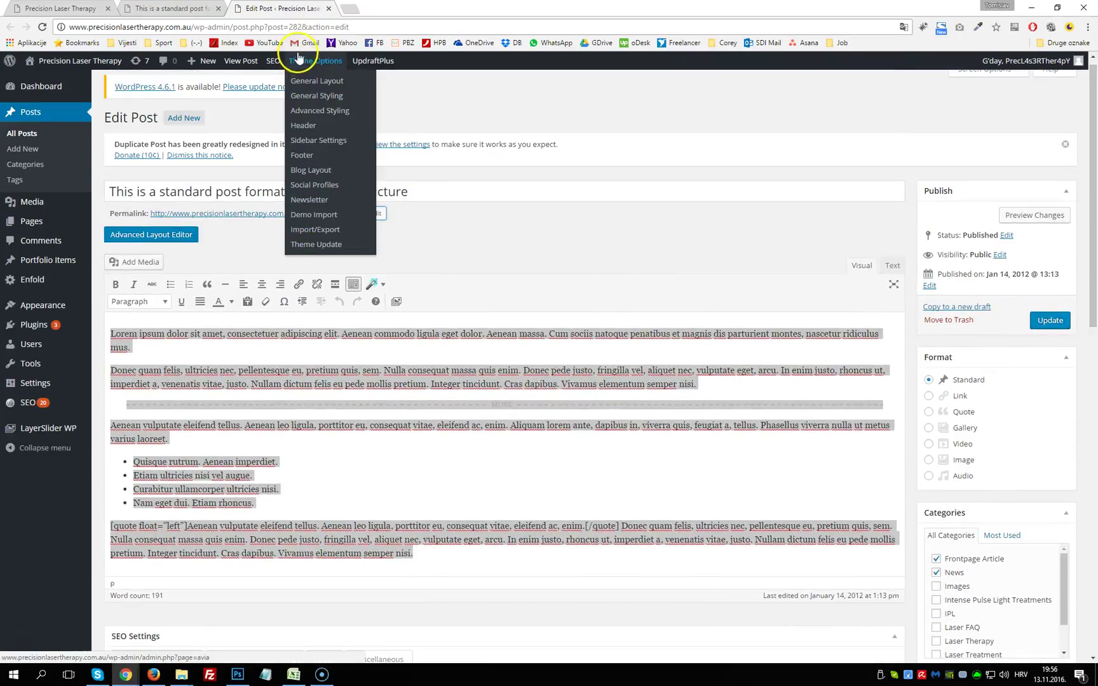
click(328, 9)
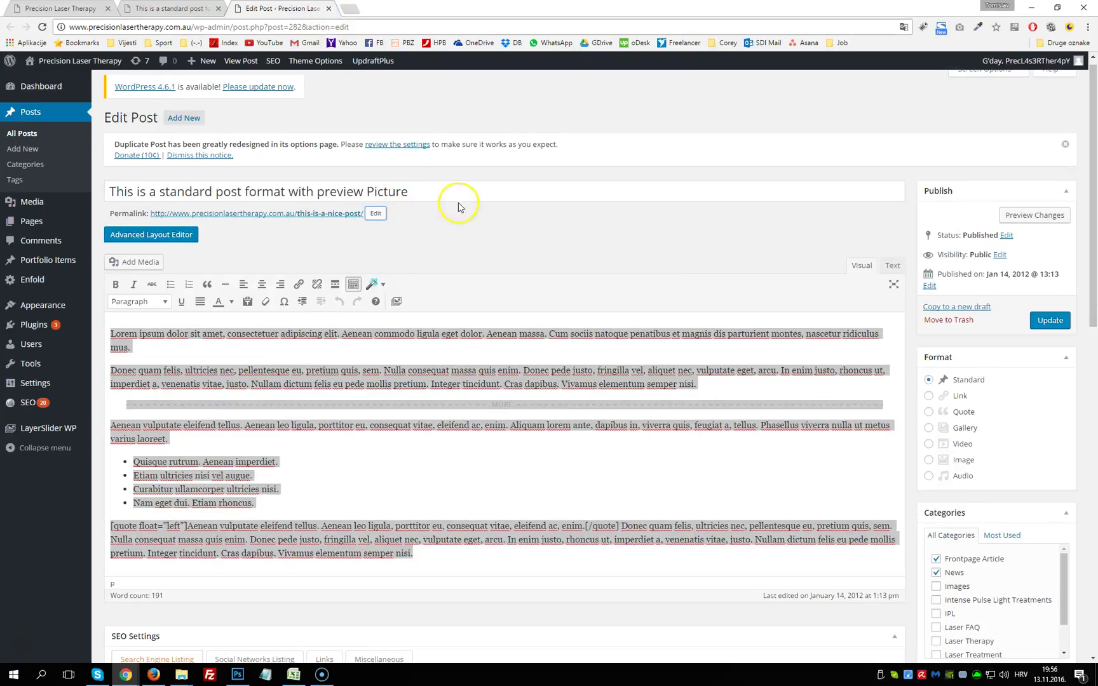
Step: Open the site's Services page from the published post and examine its service entries
scroll(401, 316, up, 4)
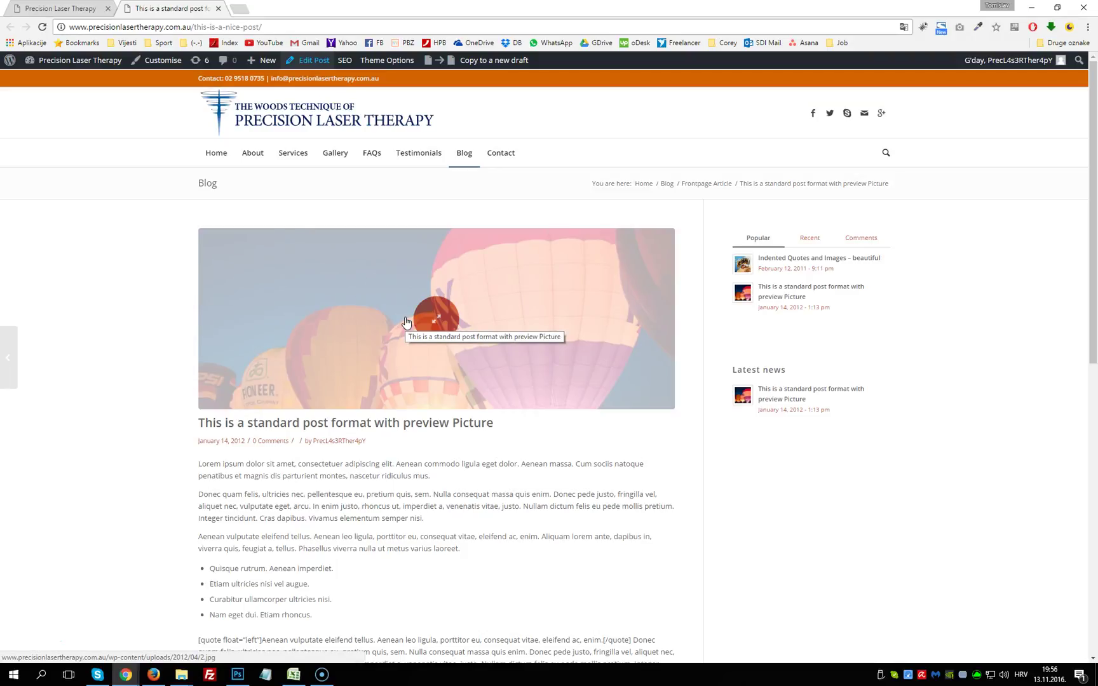
click(293, 155)
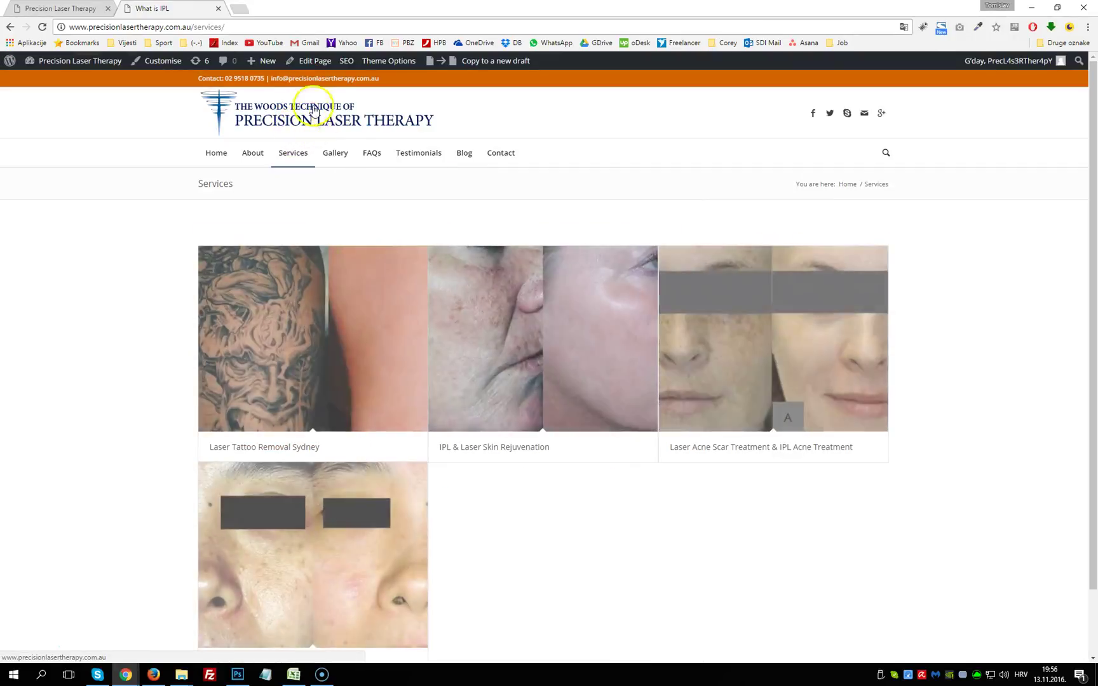
scroll(483, 337, down, 2)
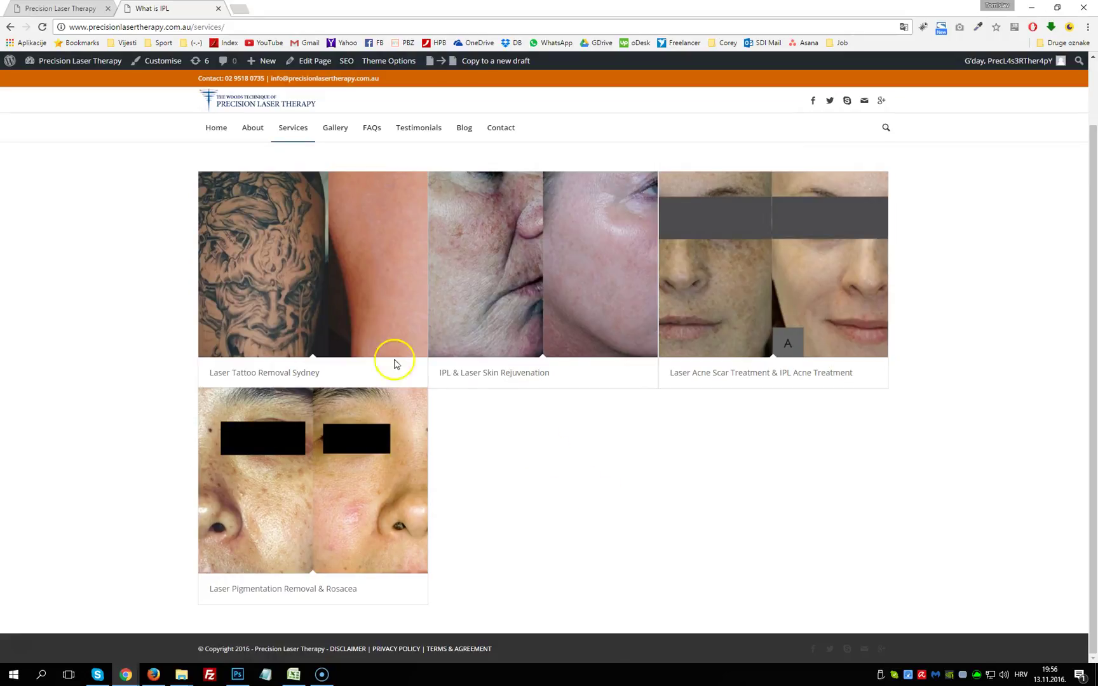
Step: Open the WordPress Dashboard from the Blog page and show the list of portfolio items
key(ctrl+shift+Tab)
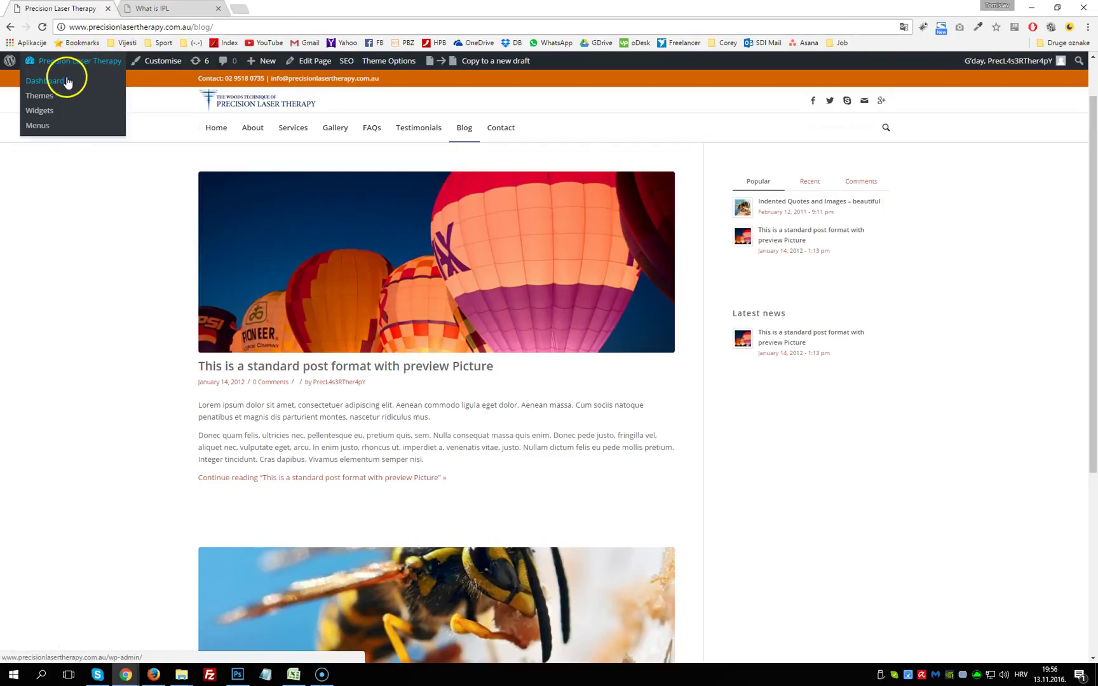
click(68, 80)
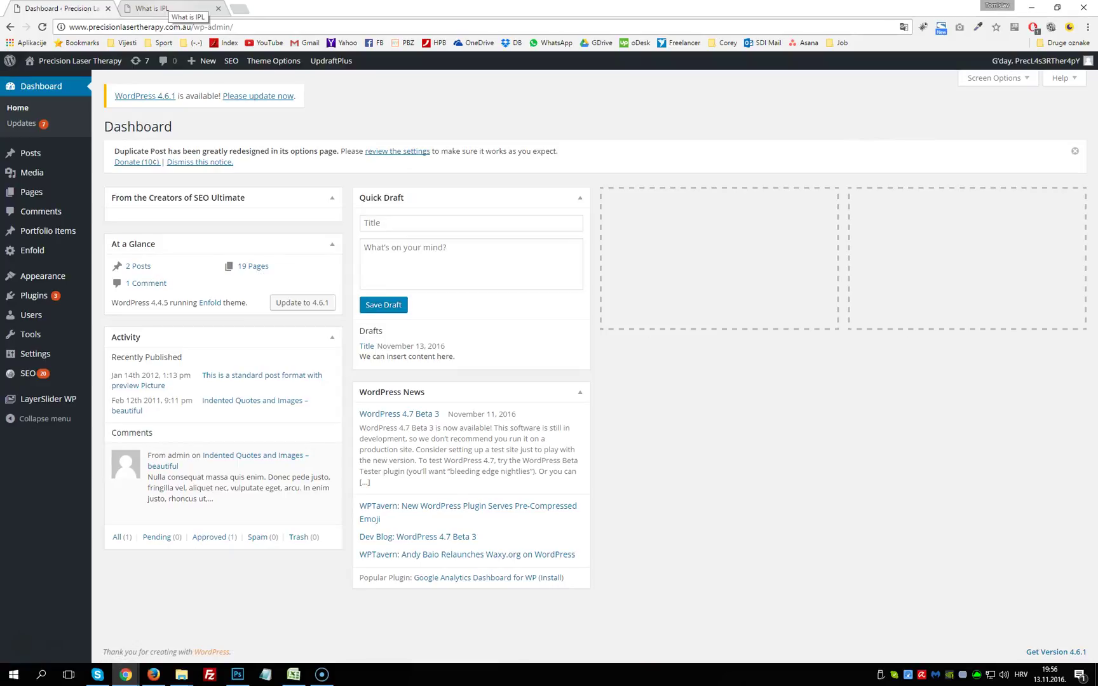
mouse_move(26, 228)
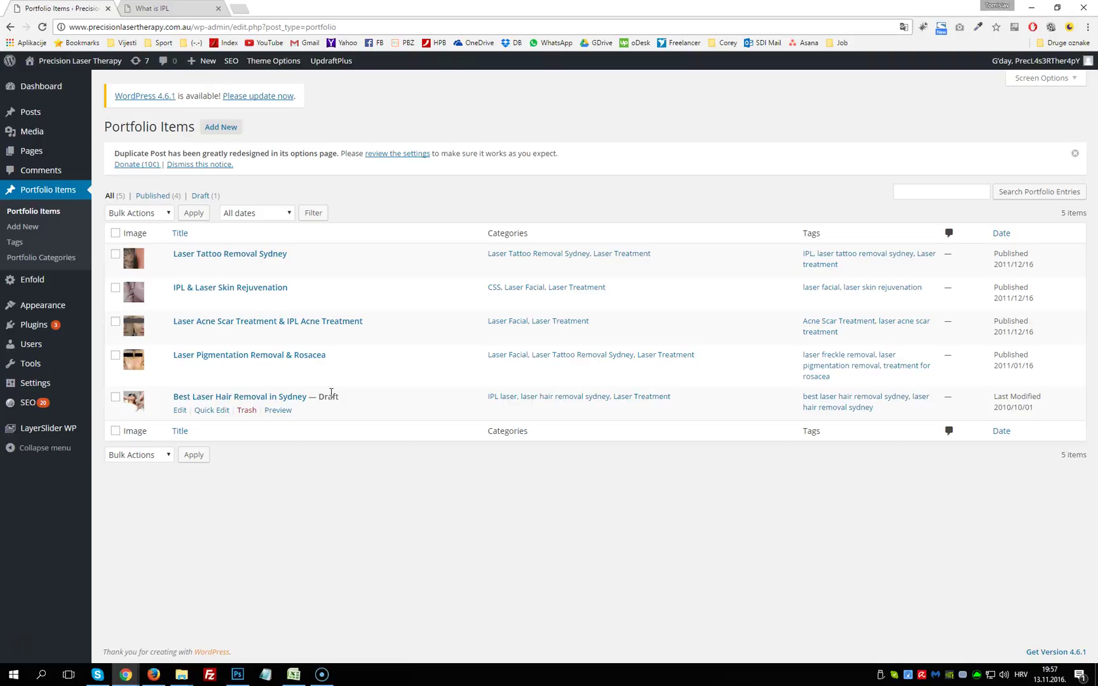
Step: Open the draft portfolio item Best Laser Hair Removal in Sydney for editing and confirm its status as Draft
click(180, 411)
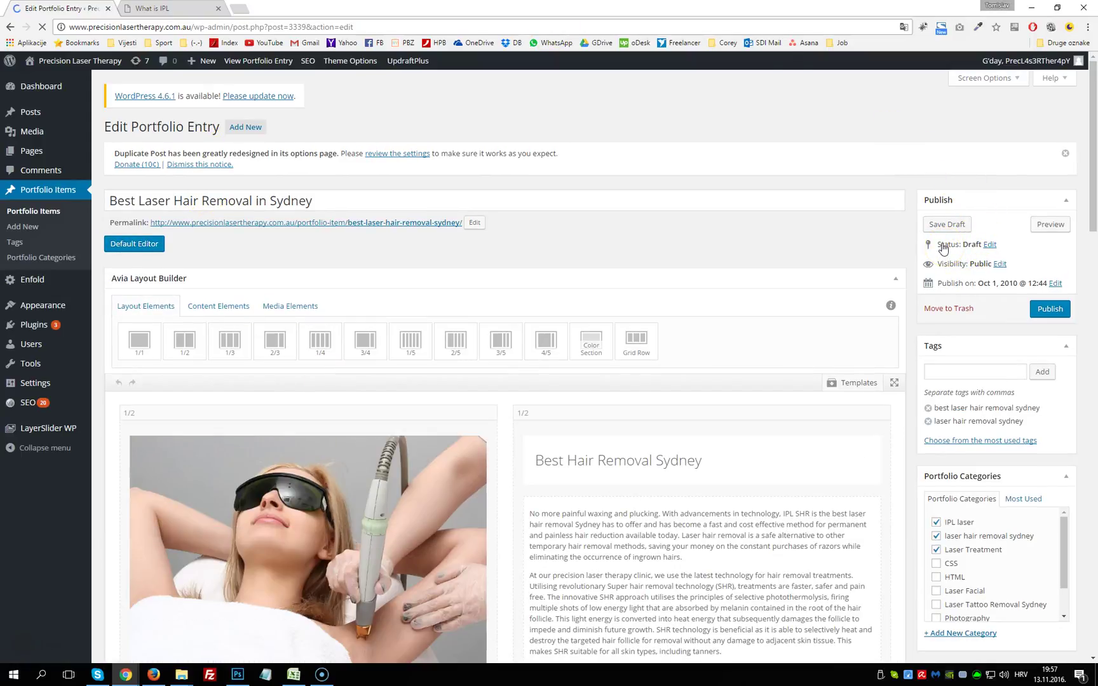
click(936, 233)
click(990, 245)
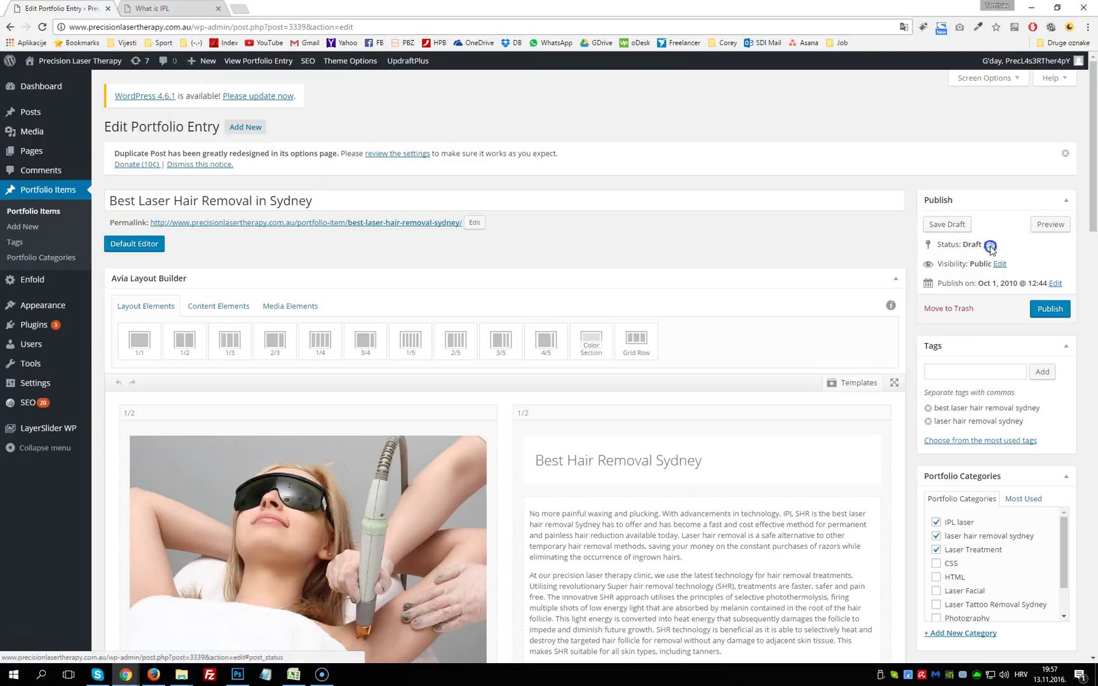
click(972, 262)
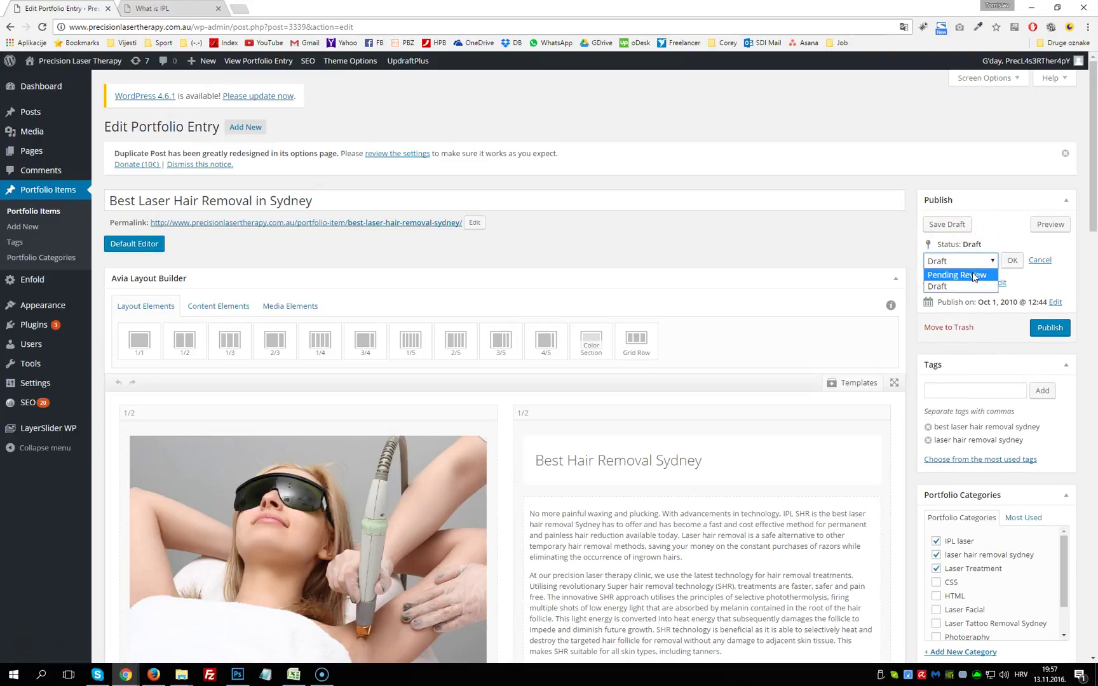
click(979, 287)
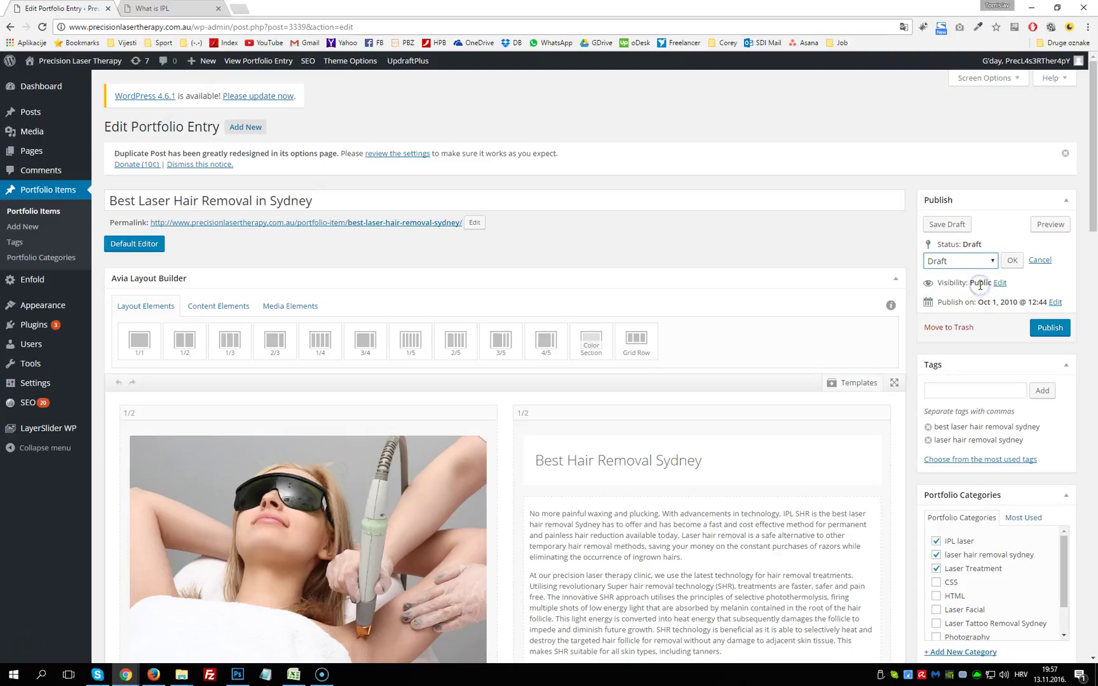
click(1010, 261)
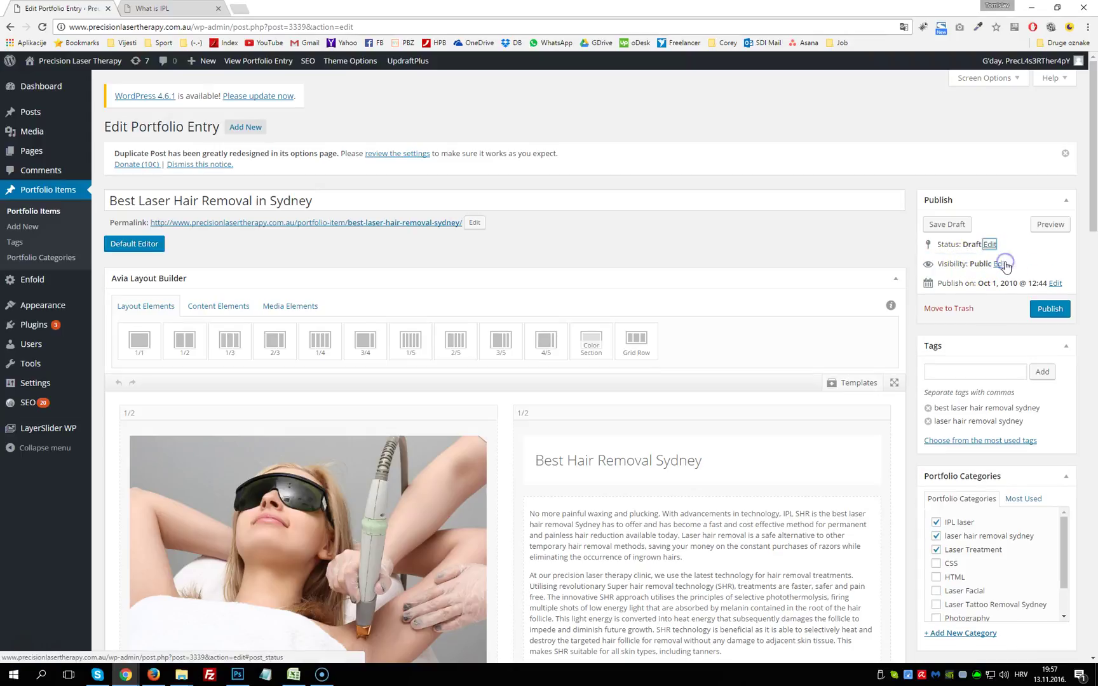
click(1050, 313)
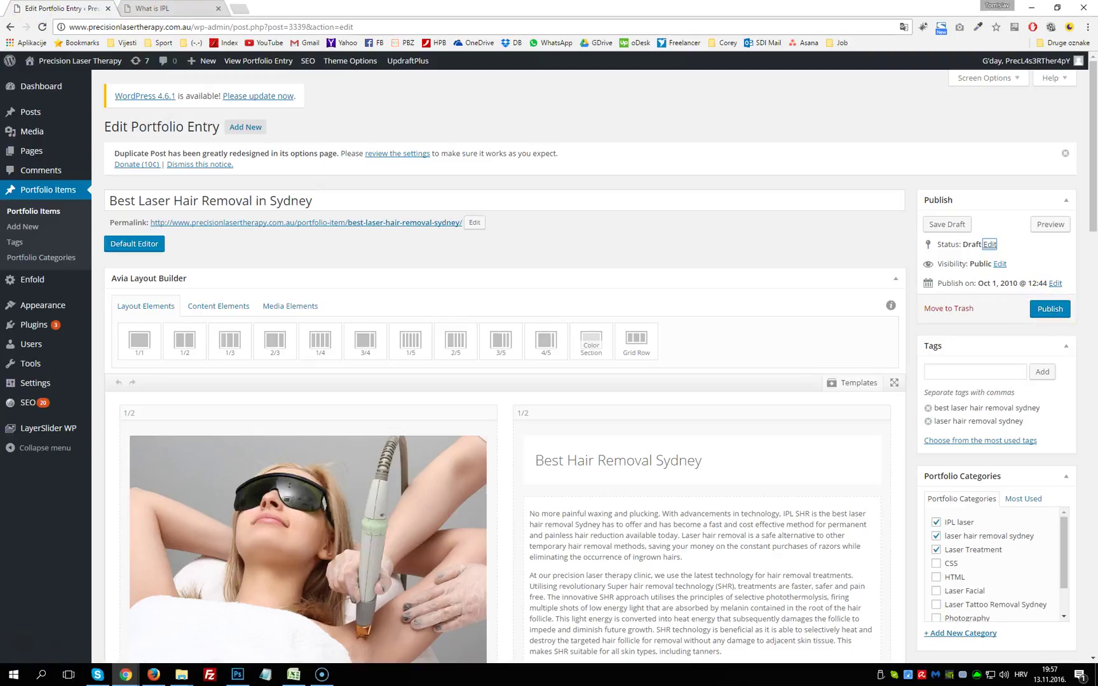
Step: Check the entries on the site's Services page and reopen the status setting of the draft hair removal item
click(181, 9)
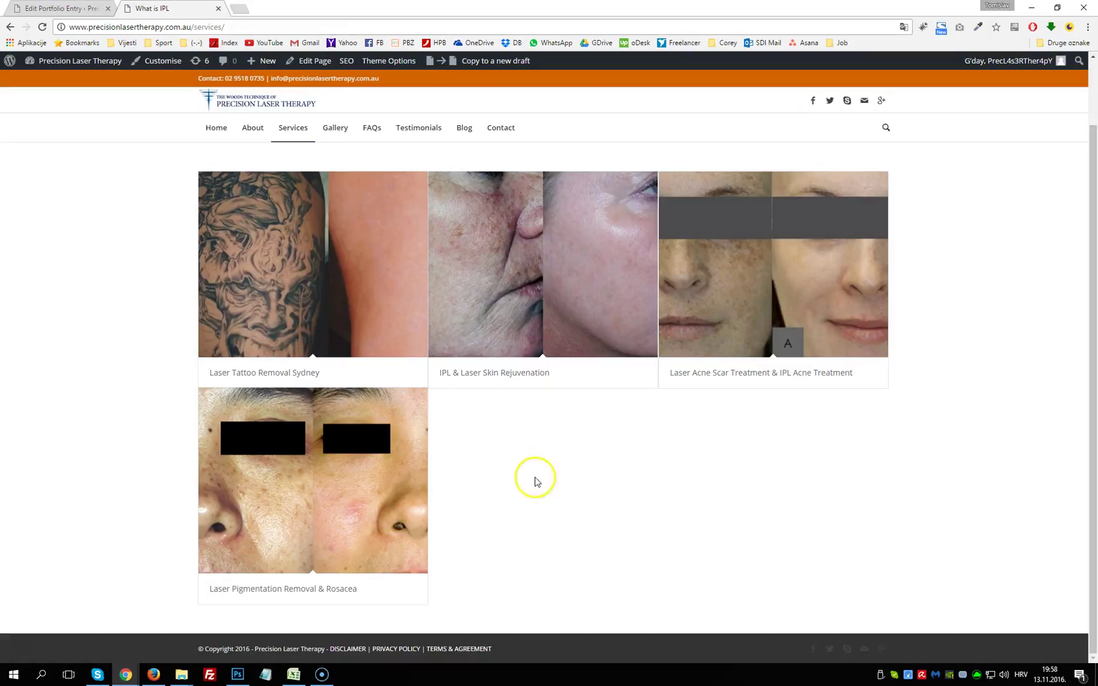
click(88, 8)
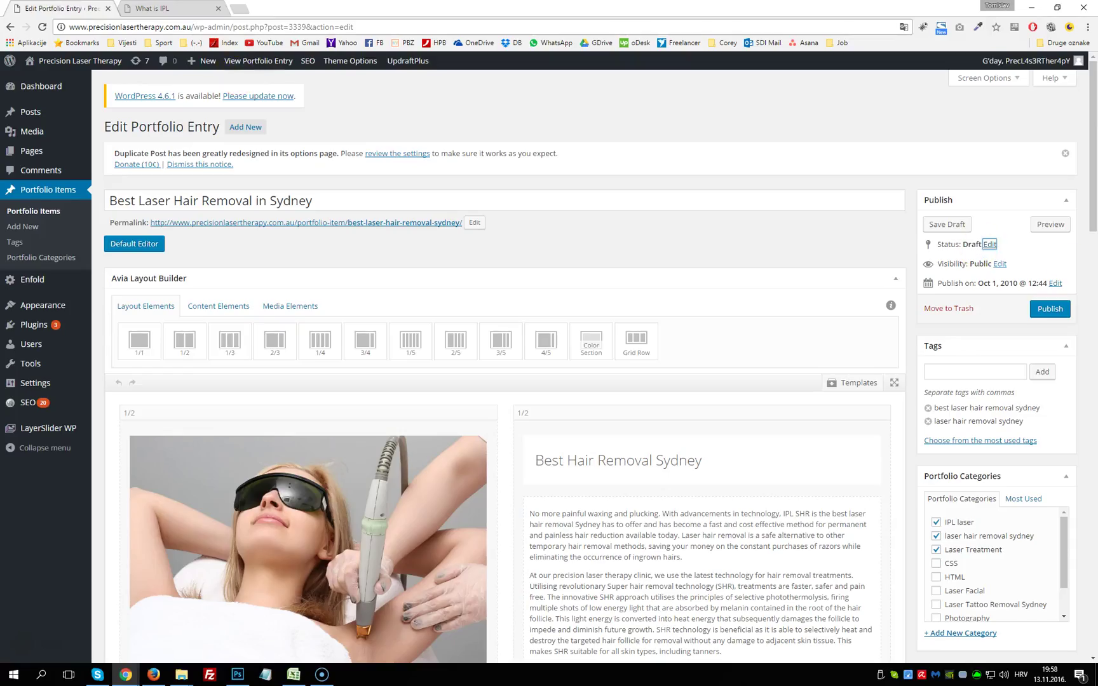
click(989, 248)
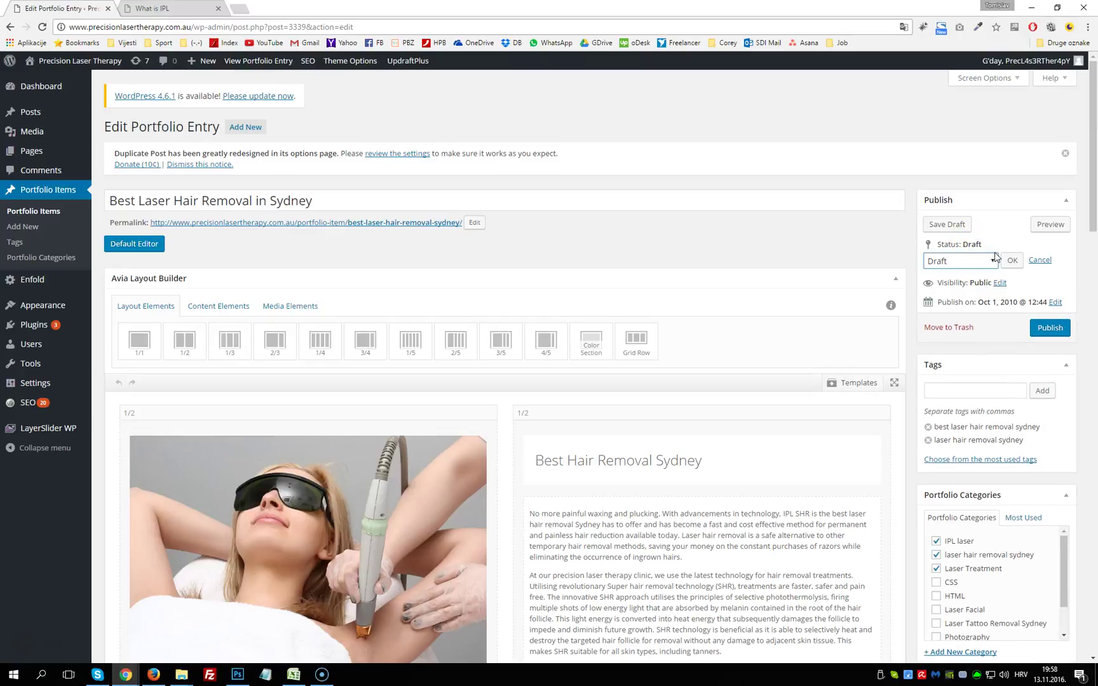
Step: Open Laser Pigmentation Removal & Rosacea from the Services page in a new tab and open that portfolio entry for editing
click(167, 8)
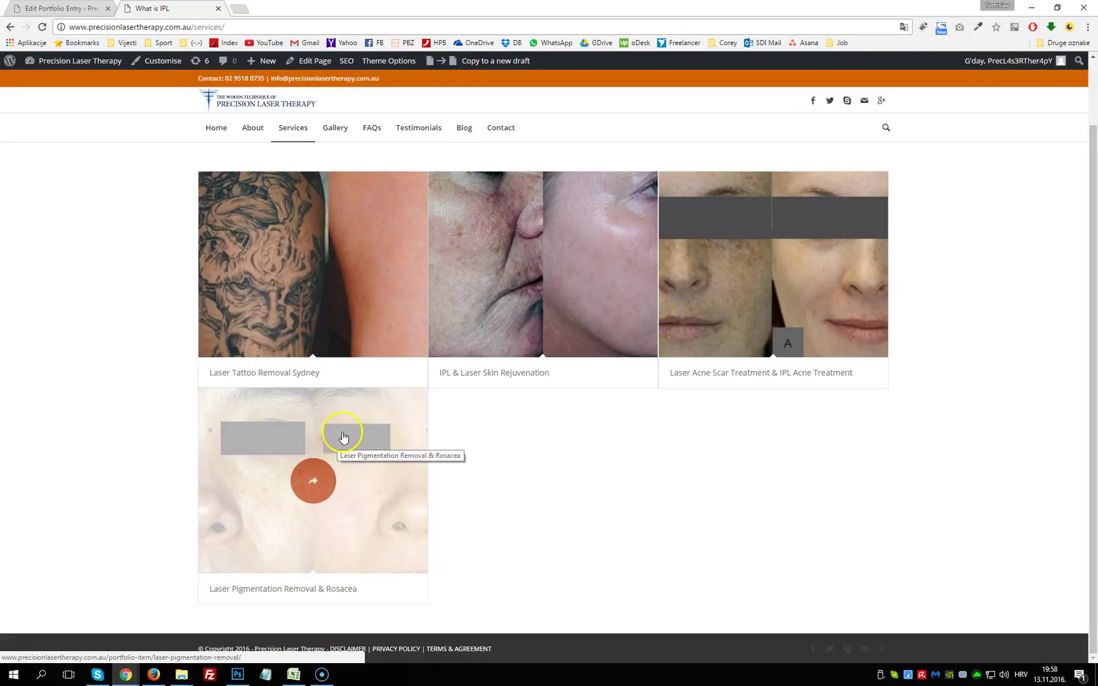
right_click(343, 434)
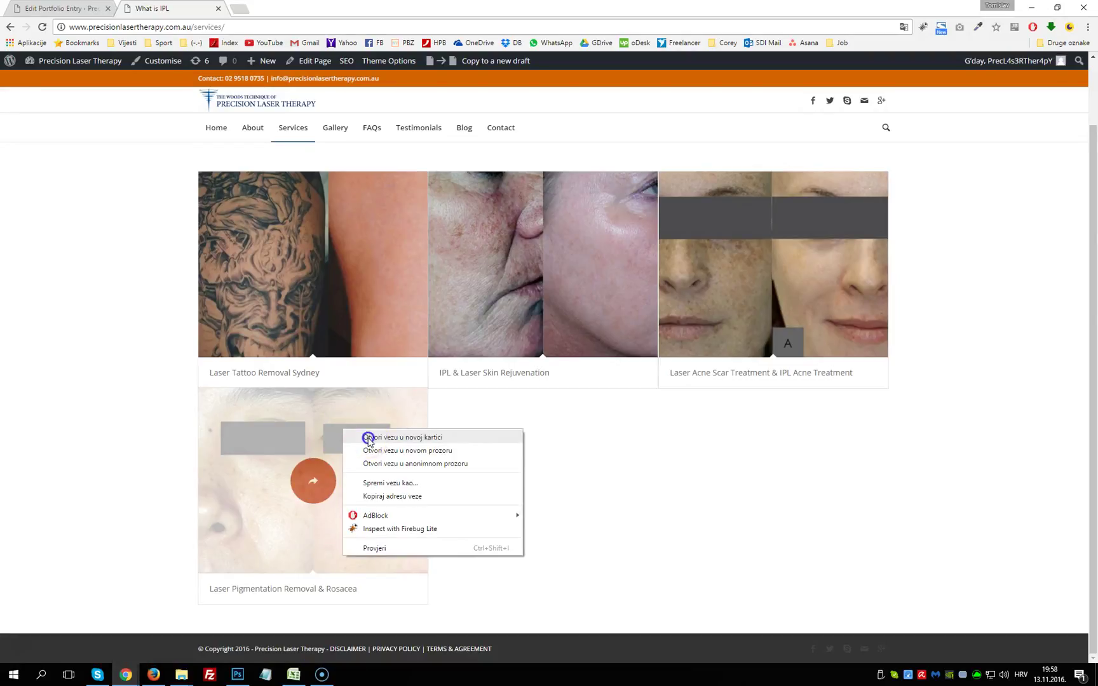
click(366, 438)
click(267, 9)
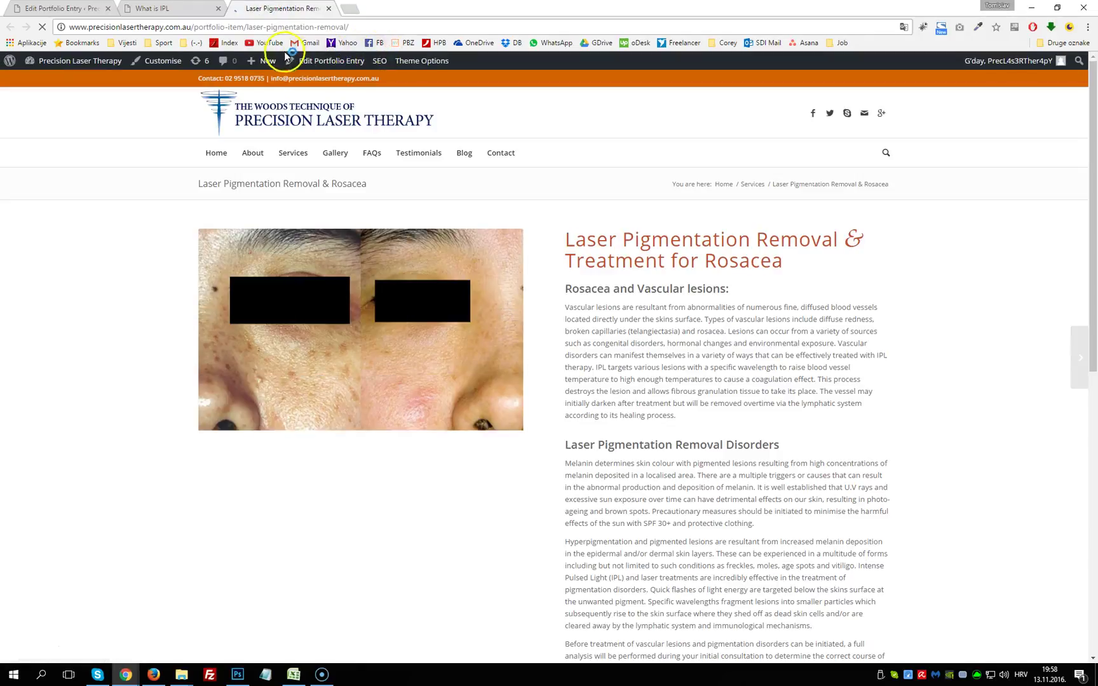
click(315, 65)
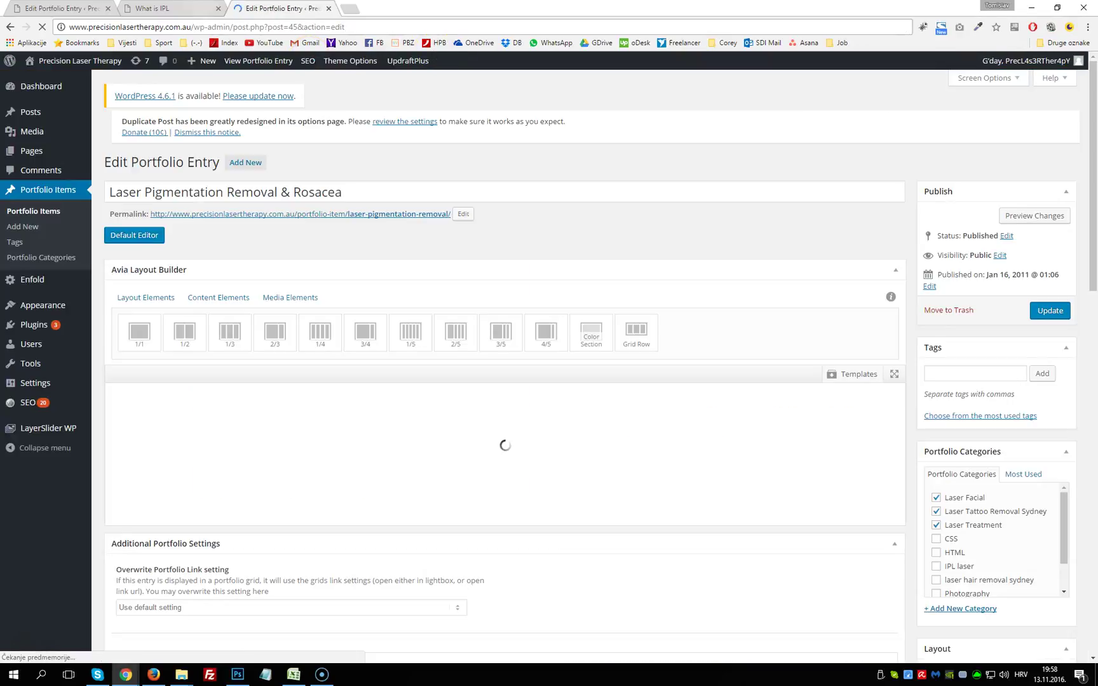
click(194, 8)
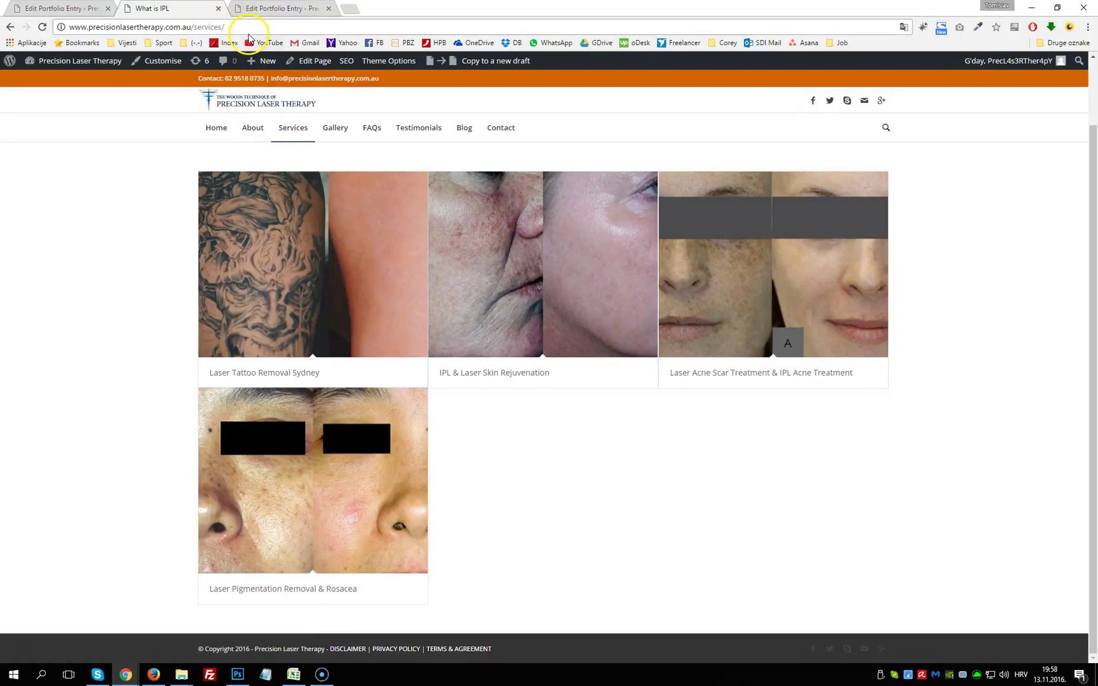
key(ctrl+Tab)
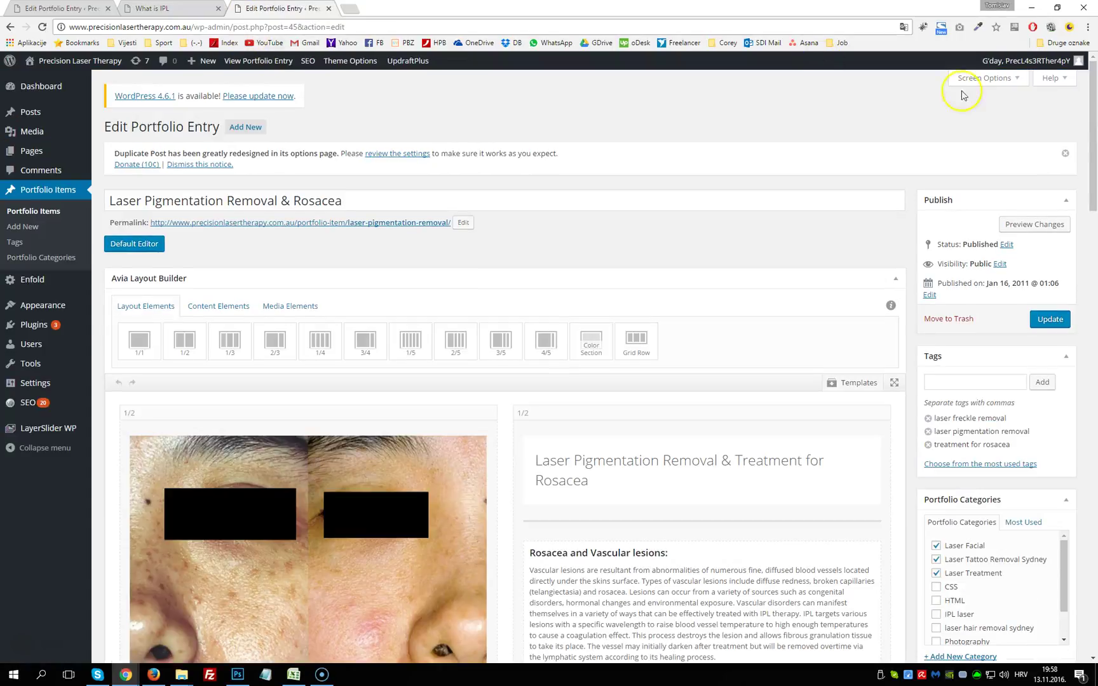
Step: Set the status of the Laser Pigmentation Removal & Rosacea portfolio entry to Draft without updating it
click(1006, 244)
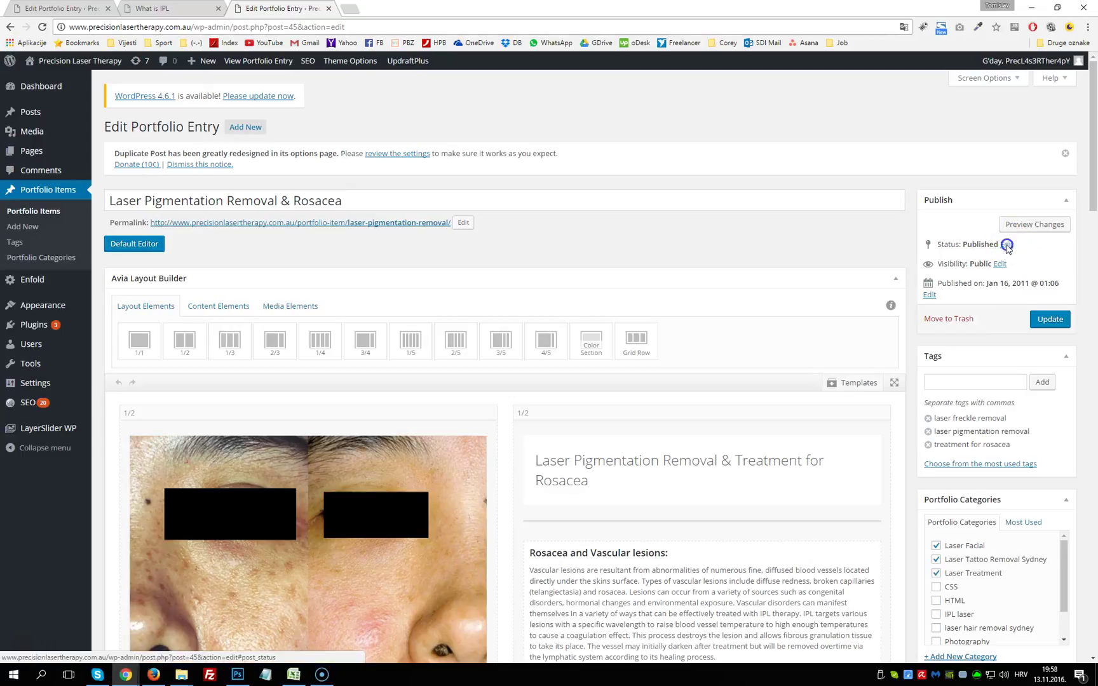
click(958, 261)
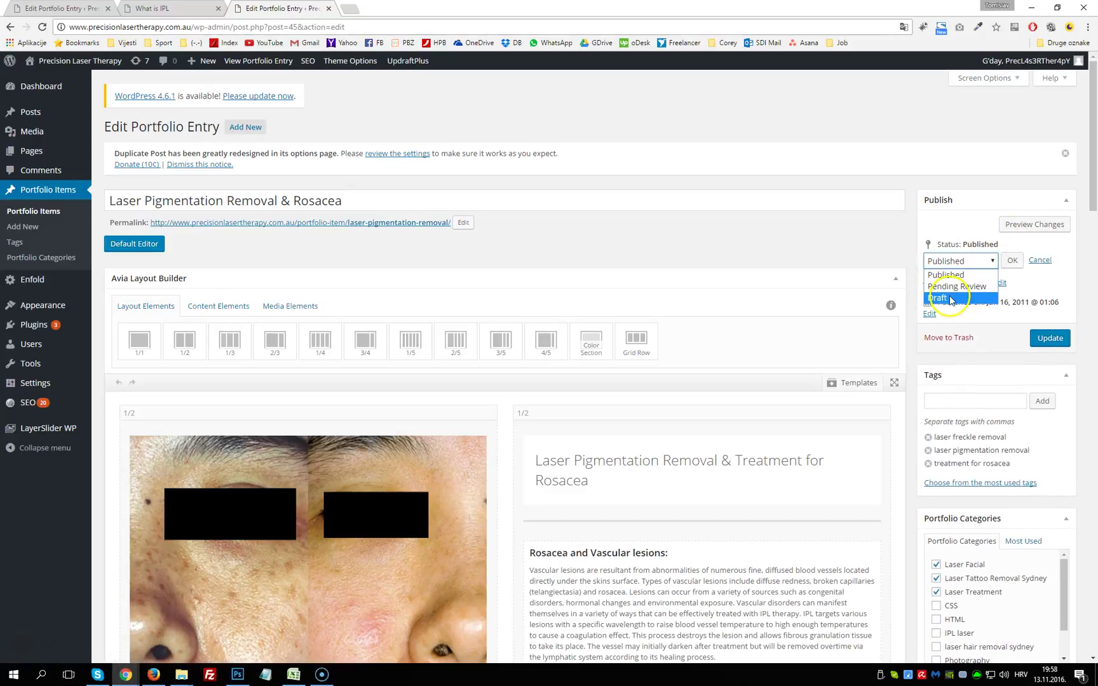
click(951, 298)
click(1011, 260)
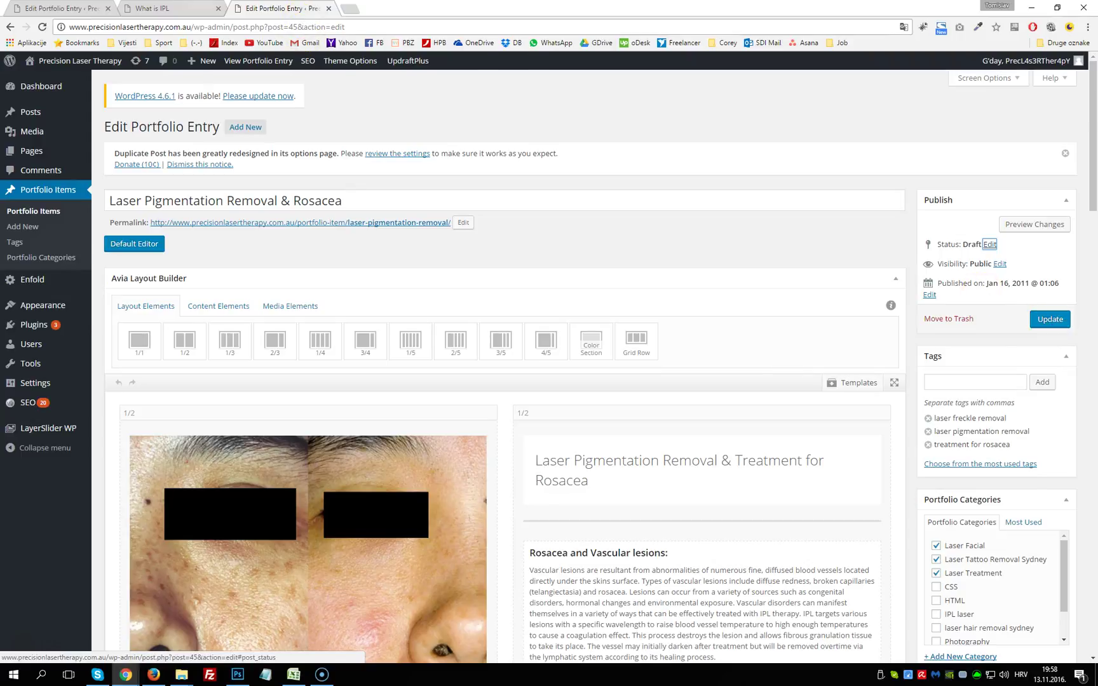
Step: Check the Services page again, and close both it and the Laser Pigmentation Removal & Rosacea editor without updating the entry
click(156, 8)
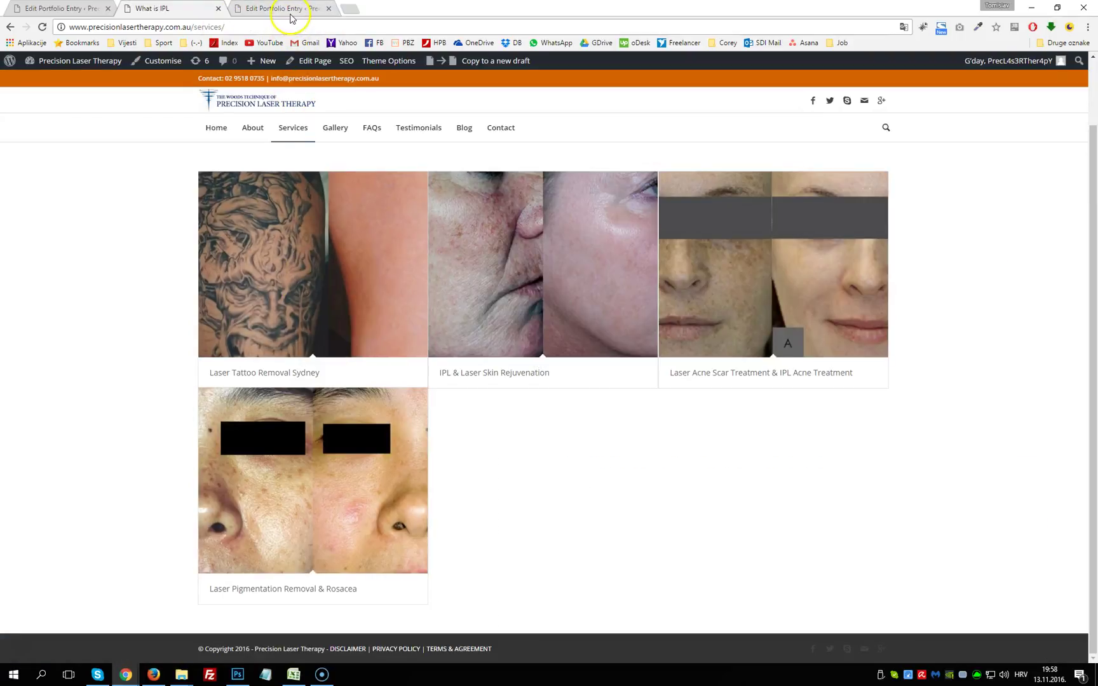
click(286, 8)
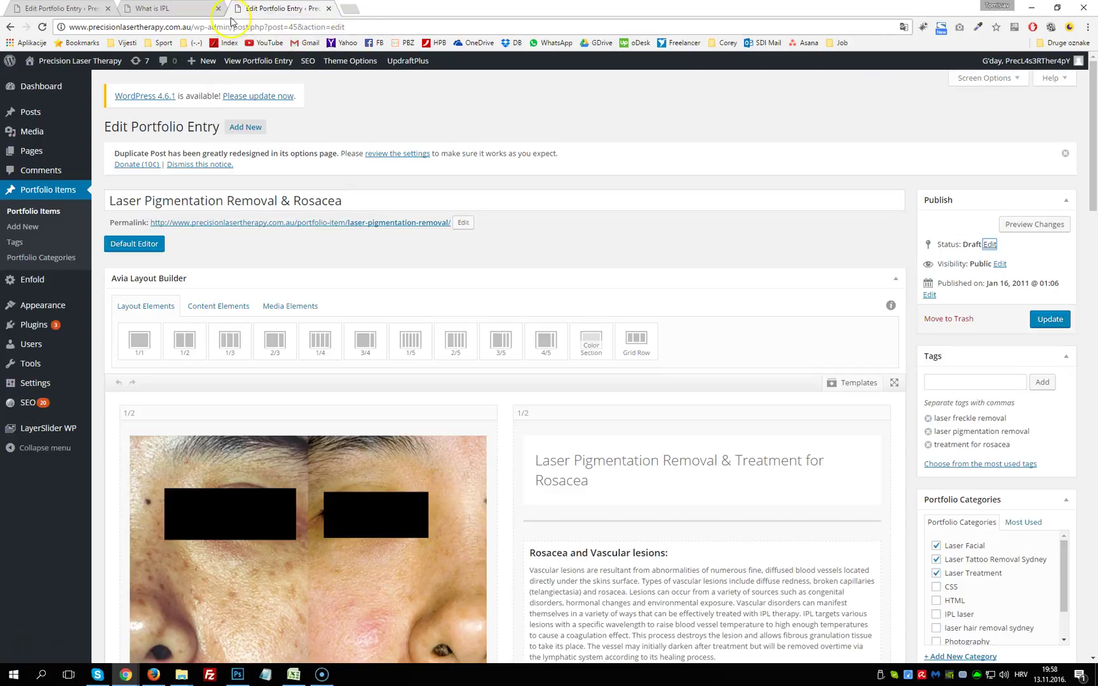
click(212, 8)
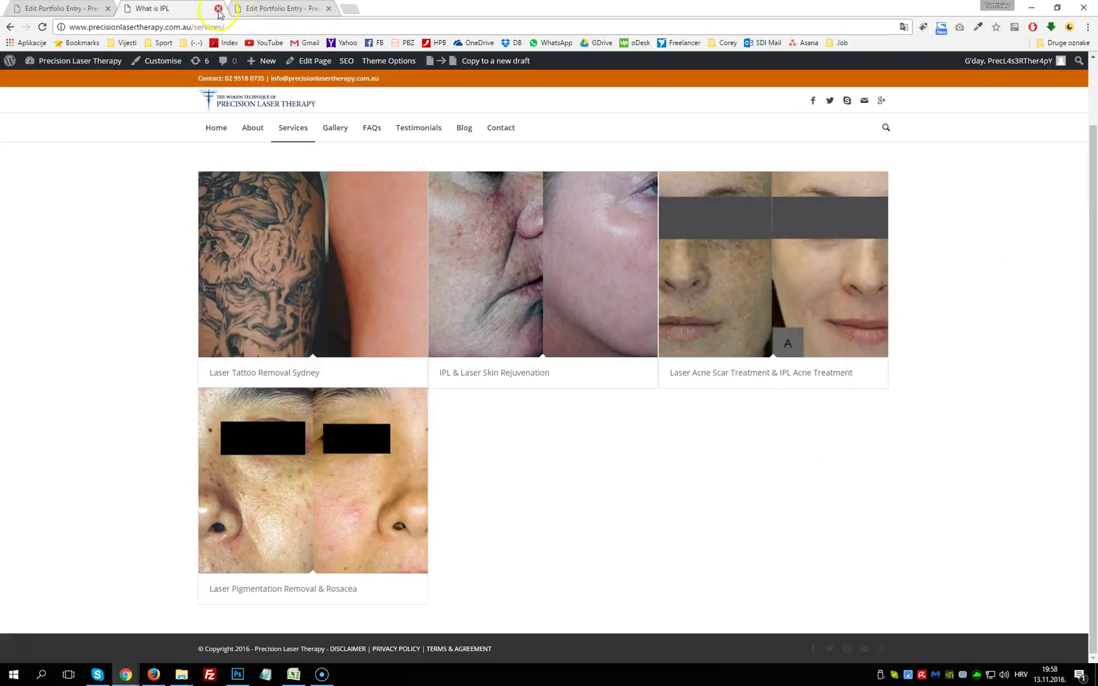
click(218, 9)
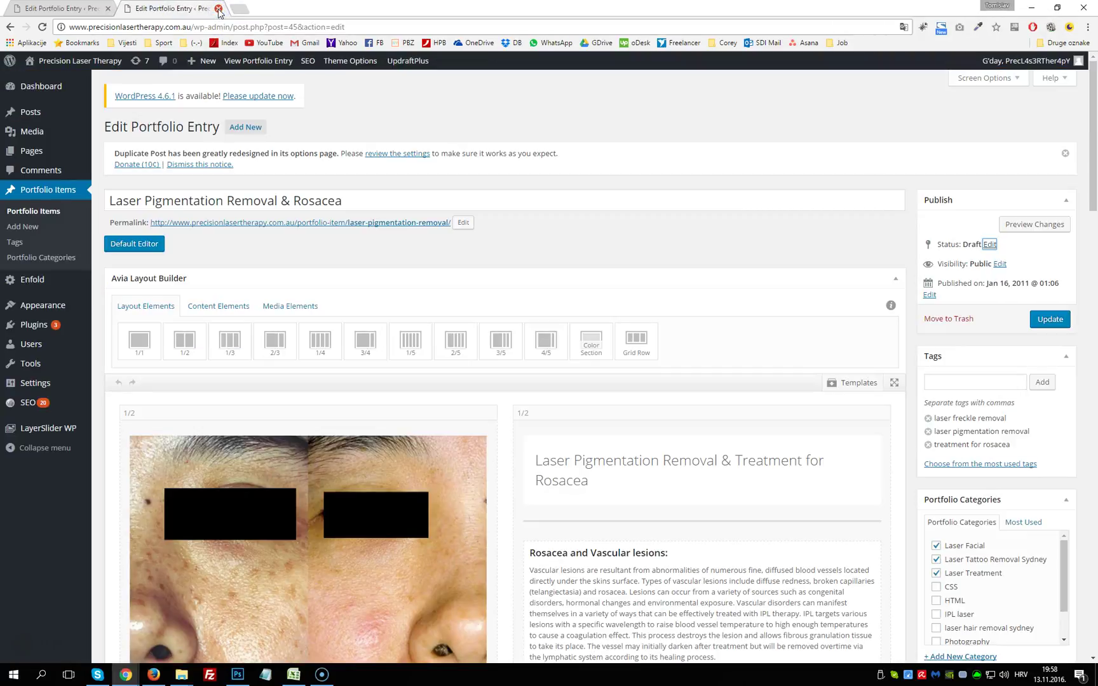
click(218, 9)
Step: Start a new portfolio entry in a new tab, switch it to the Advanced Layout Editor and title it "Title here"
right_click(36, 226)
click(55, 232)
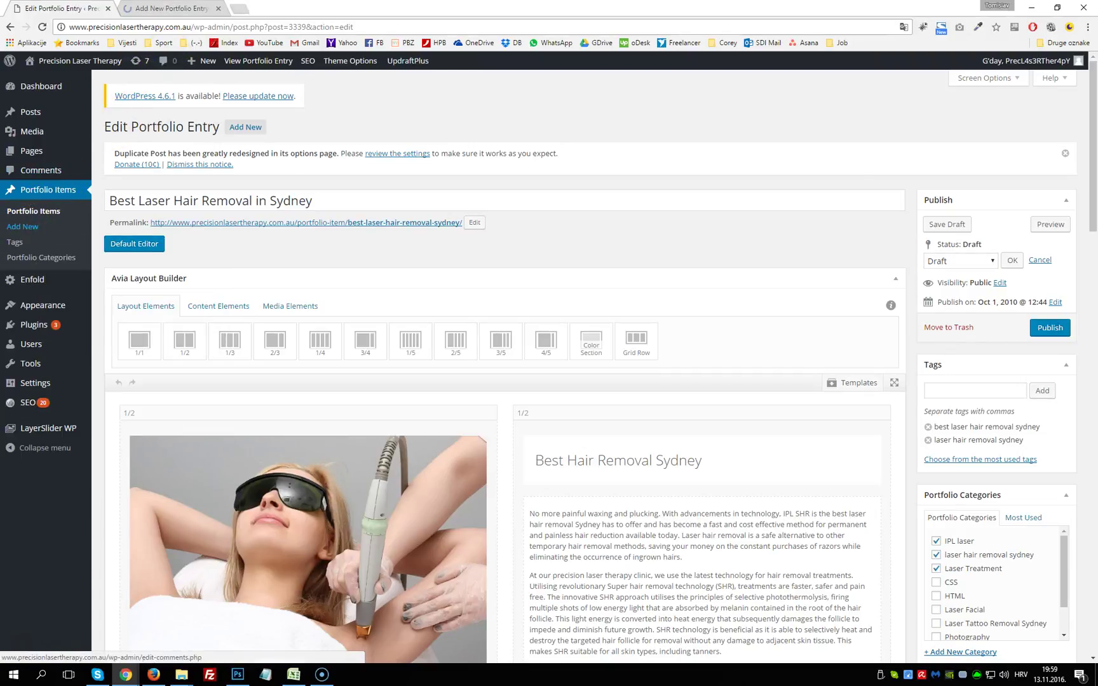
key(ctrl+Tab)
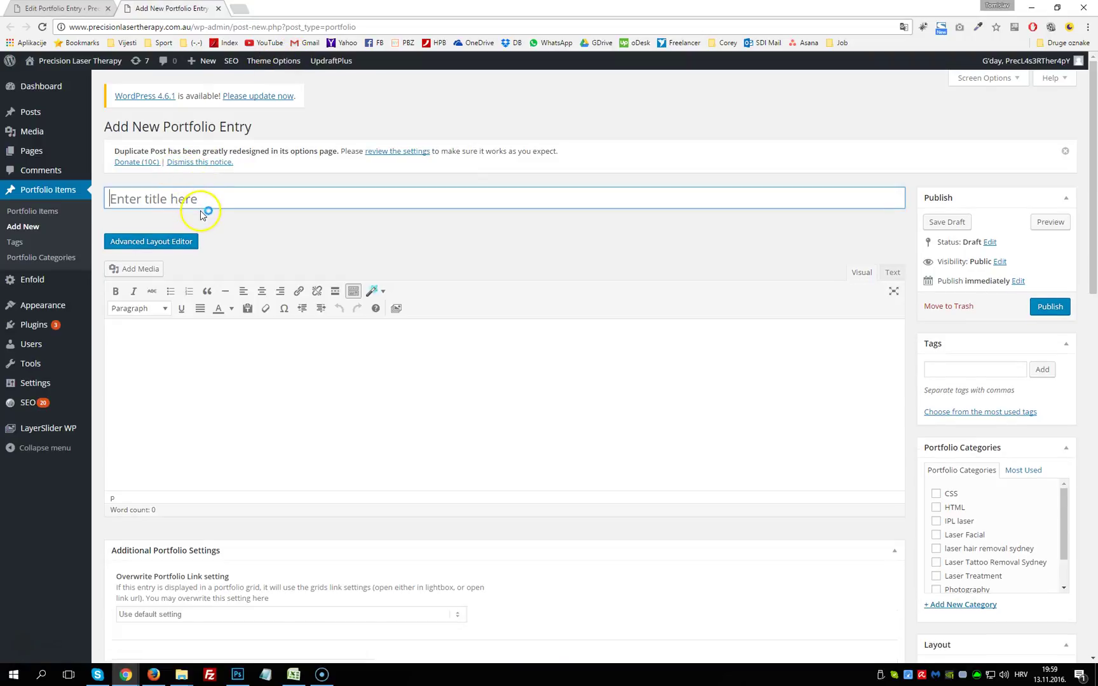
click(174, 247)
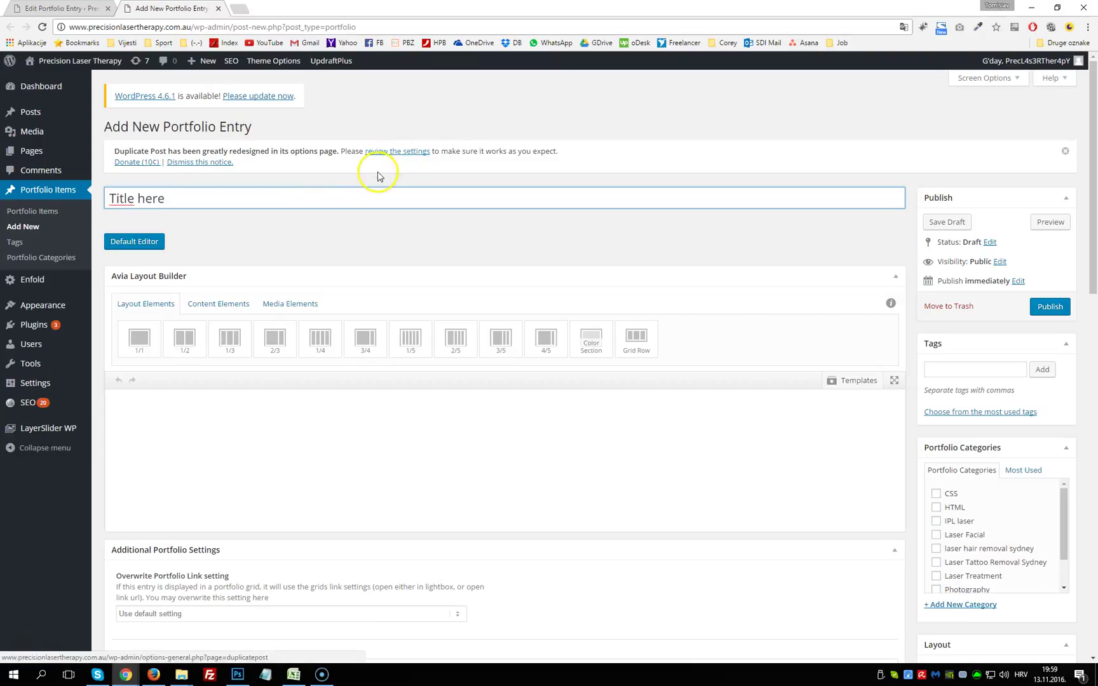
Step: Load the Service Template into the new entry's layout, close the template list and select the entry's title text
click(845, 385)
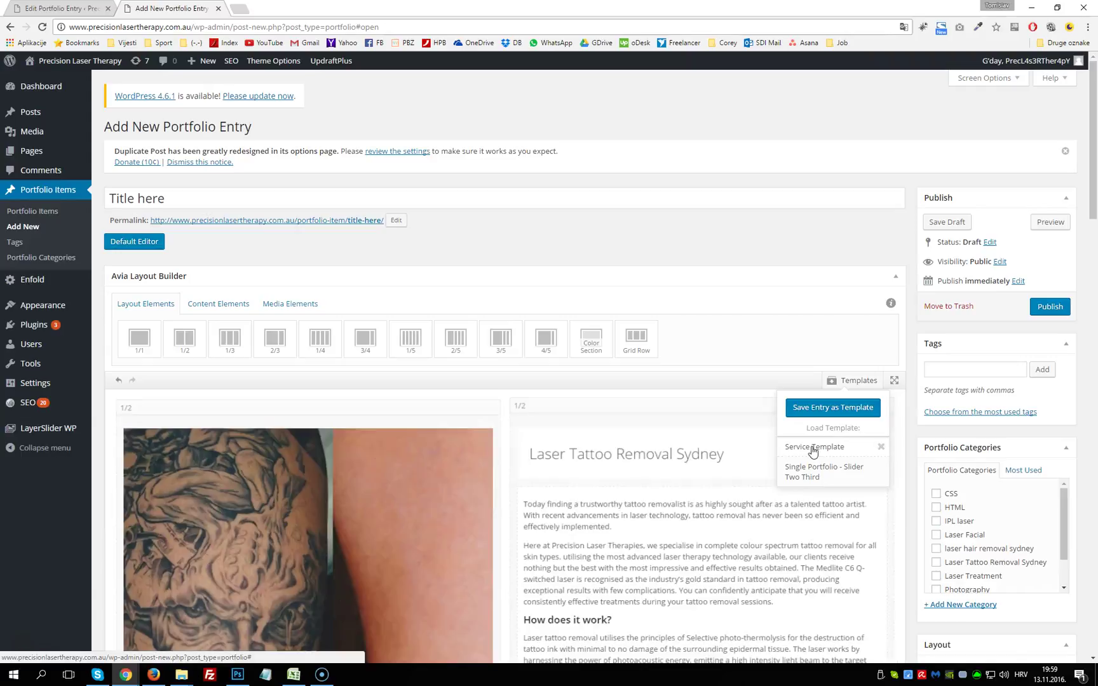
scroll(601, 294, down, 5)
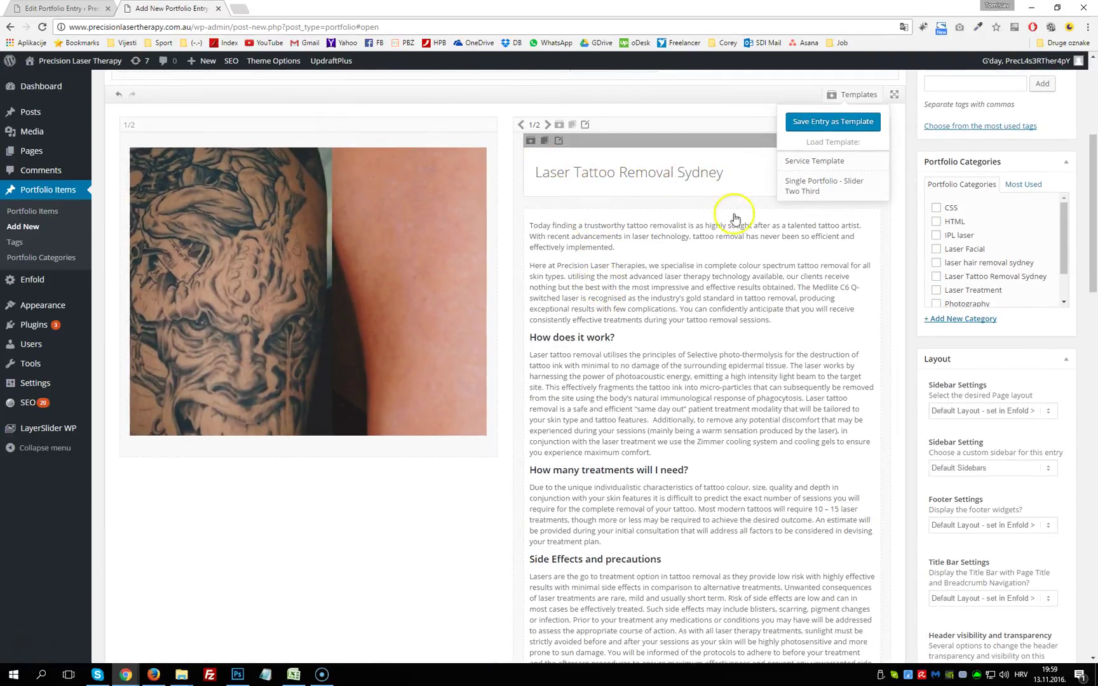
scroll(731, 255, up, 2)
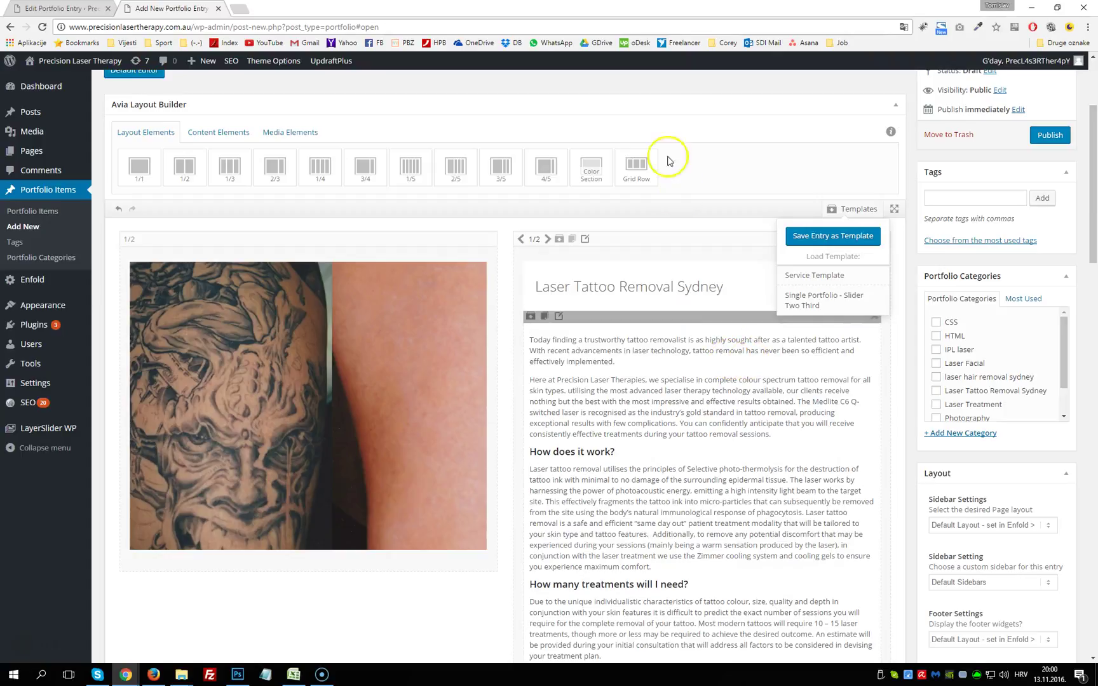
click(757, 168)
scroll(531, 290, up, 2)
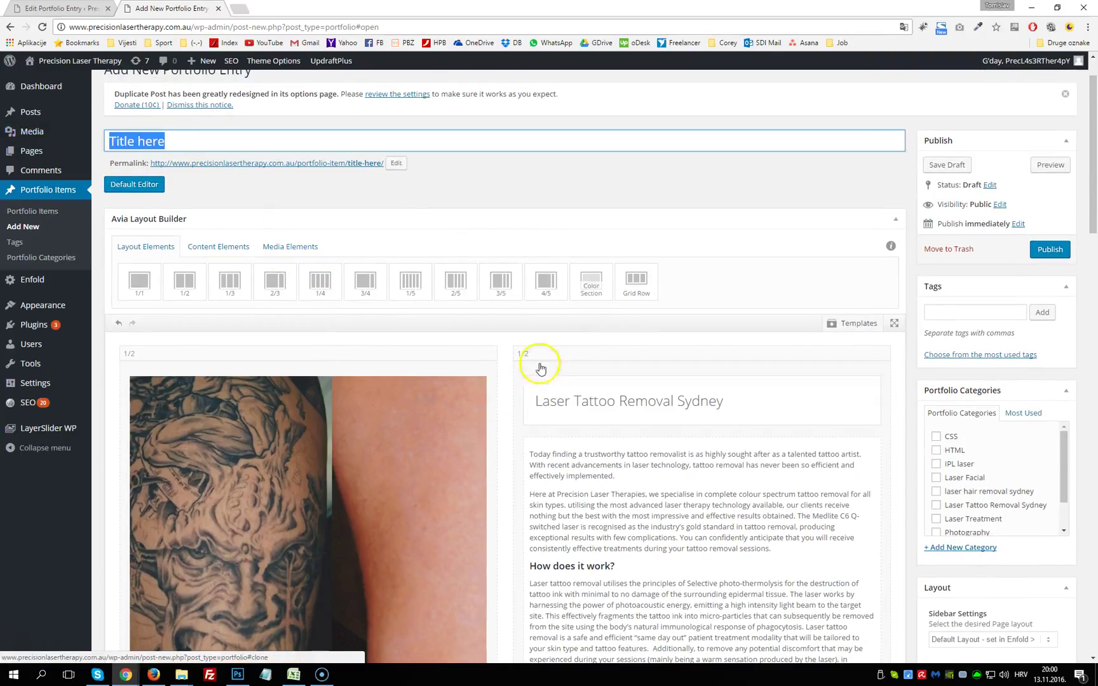
Step: Open the Laser Tattoo Removal Sydney special heading's settings, select its heading text, and close the settings without saving
scroll(692, 381, down, 2)
scroll(661, 327, up, 2)
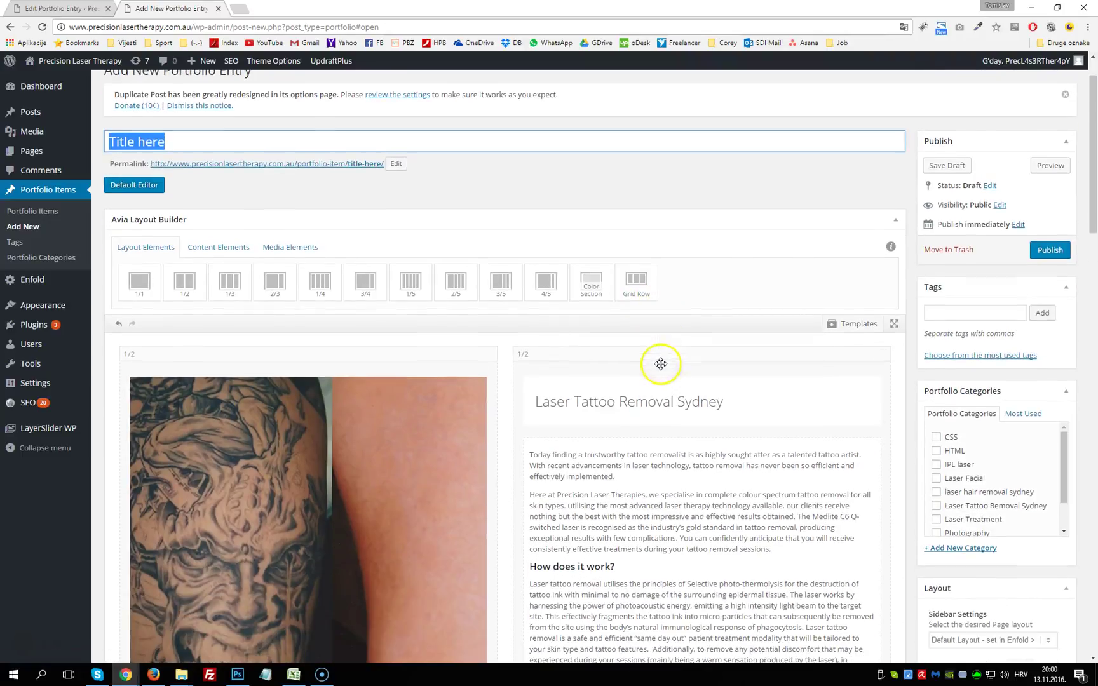
mouse_move(589, 400)
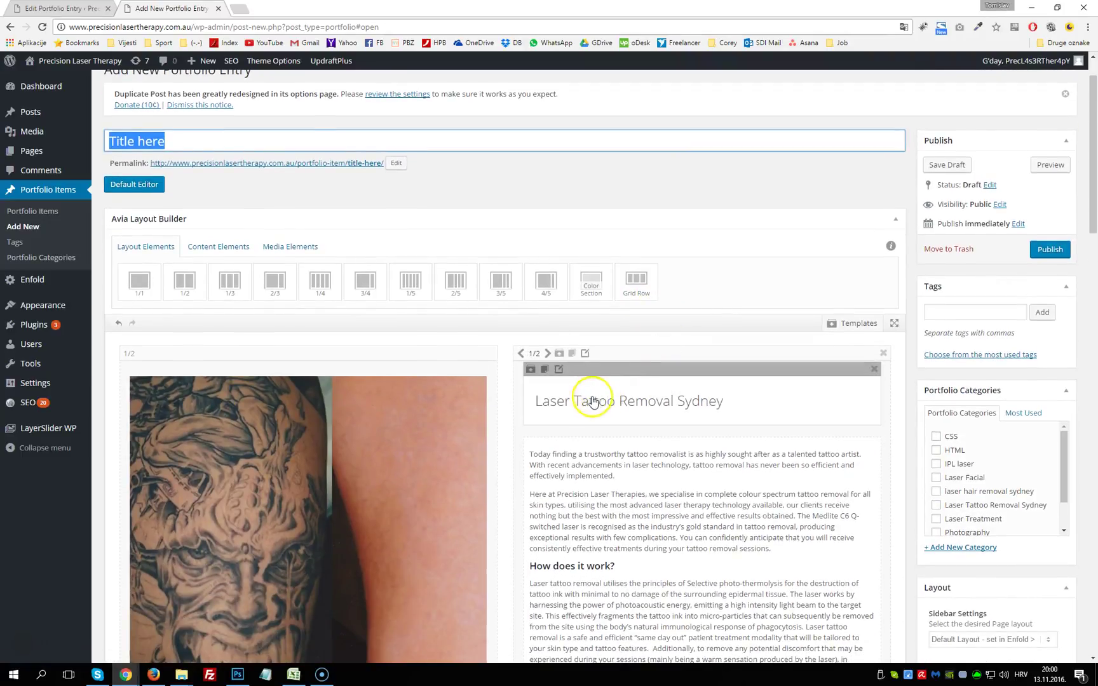
click(655, 407)
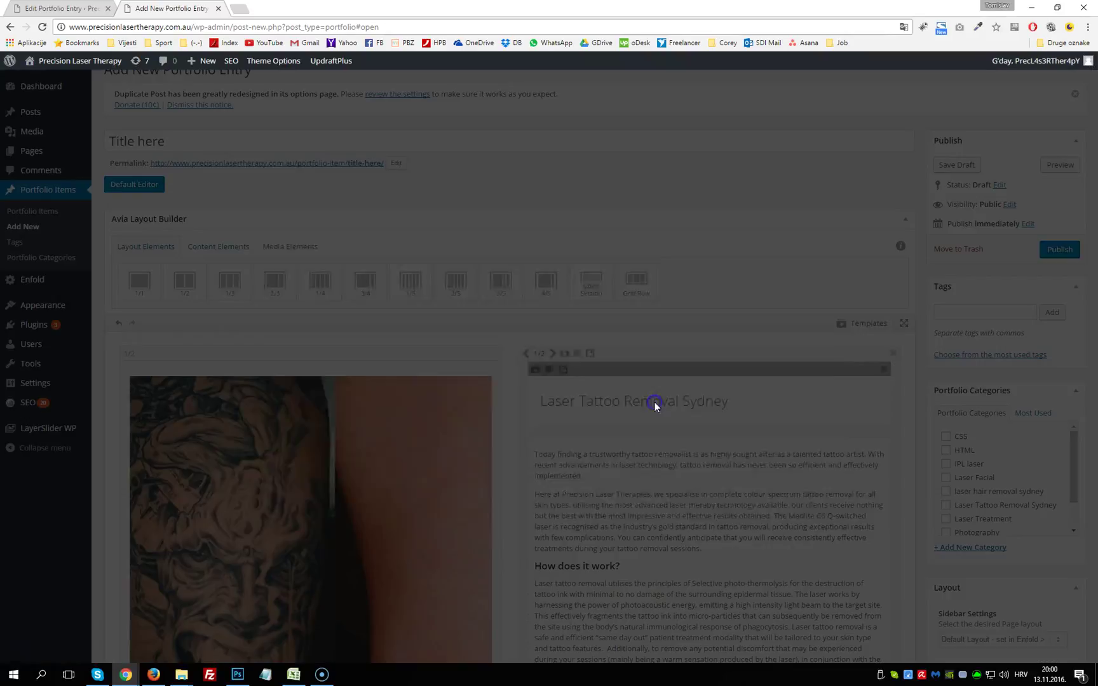
drag(399, 260, 25, 249)
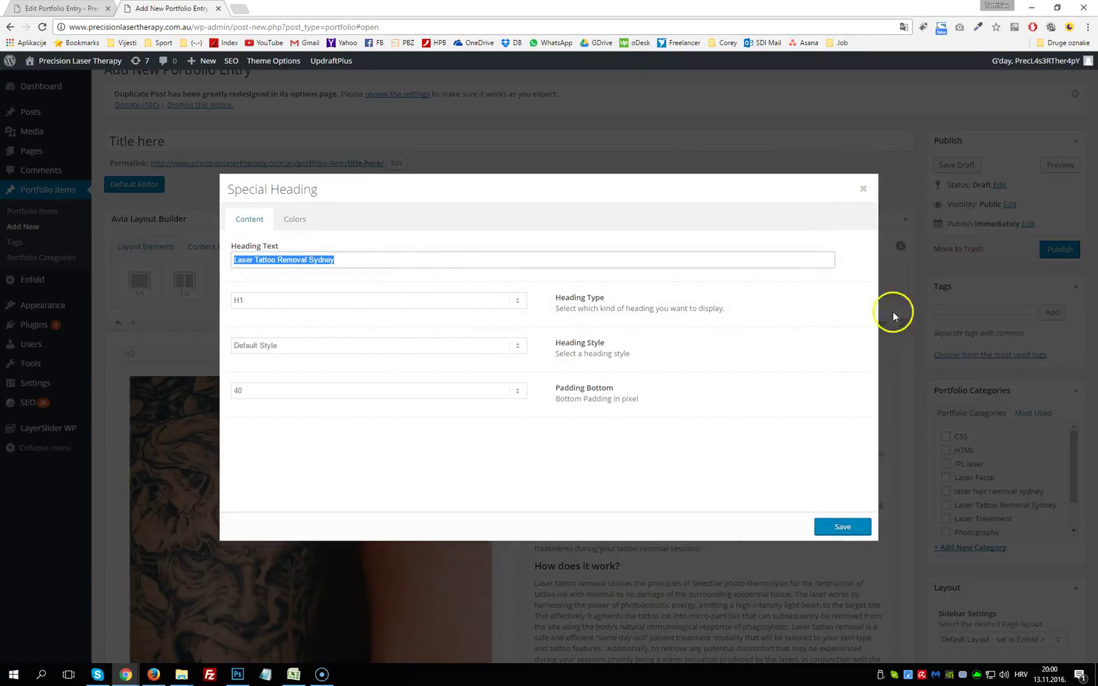
click(863, 189)
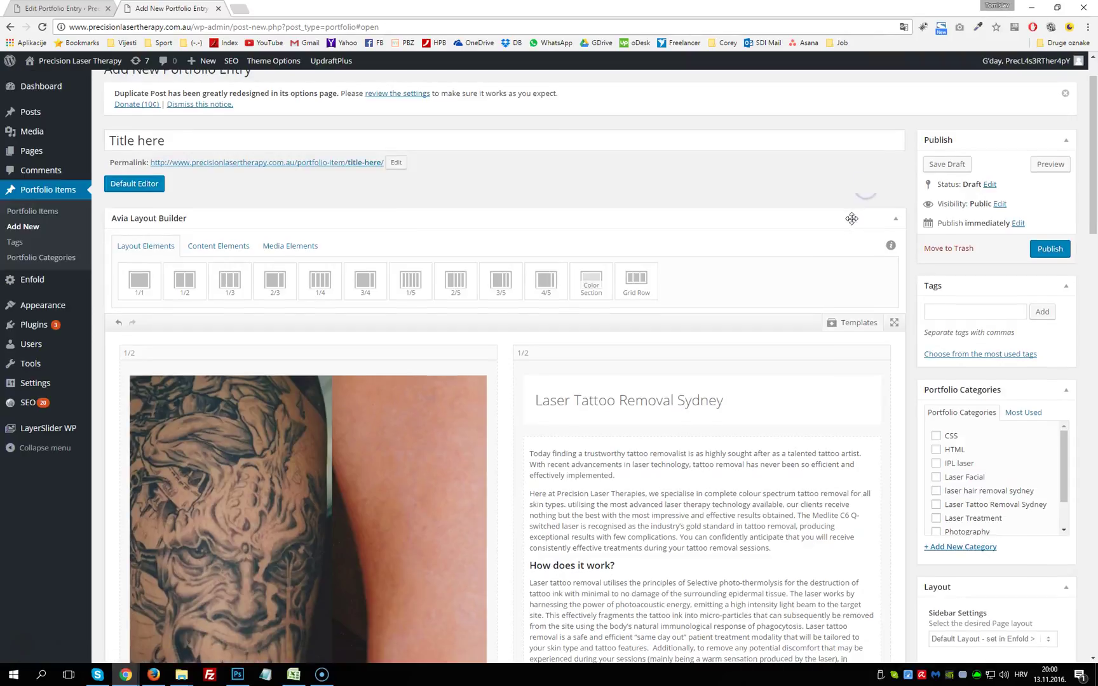
Step: Replace the text block's content below the Laser Tattoo Removal Sydney heading with "New content here" and close its settings without saving
scroll(797, 253, down, 5)
scroll(797, 253, down, 1)
scroll(677, 312, up, 3)
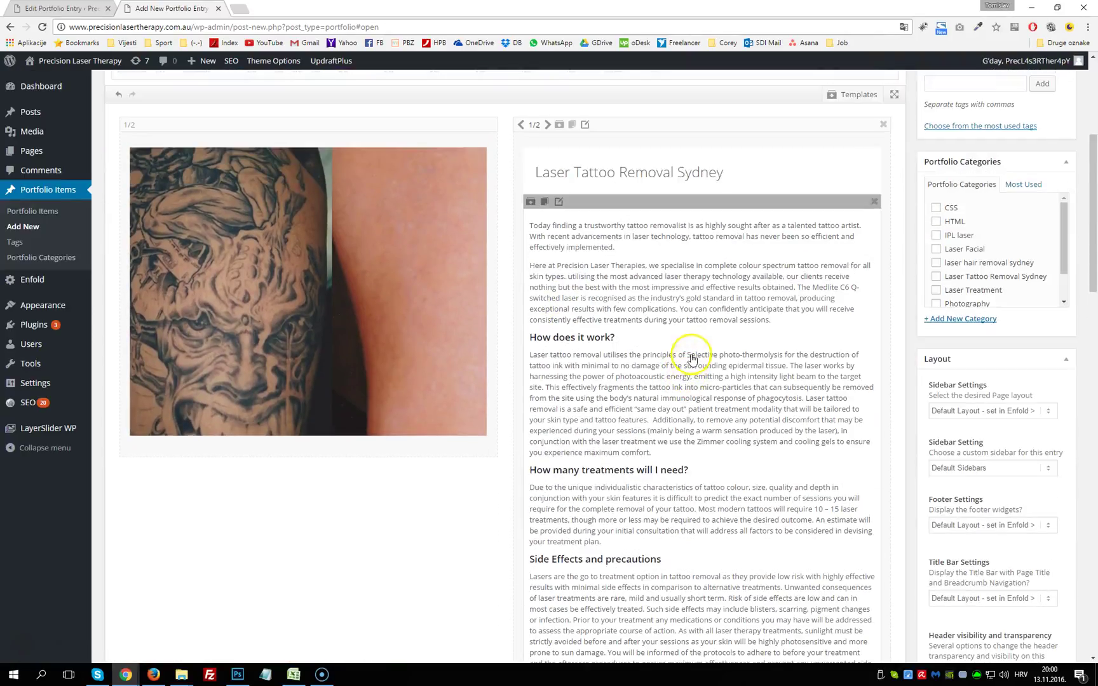
click(691, 356)
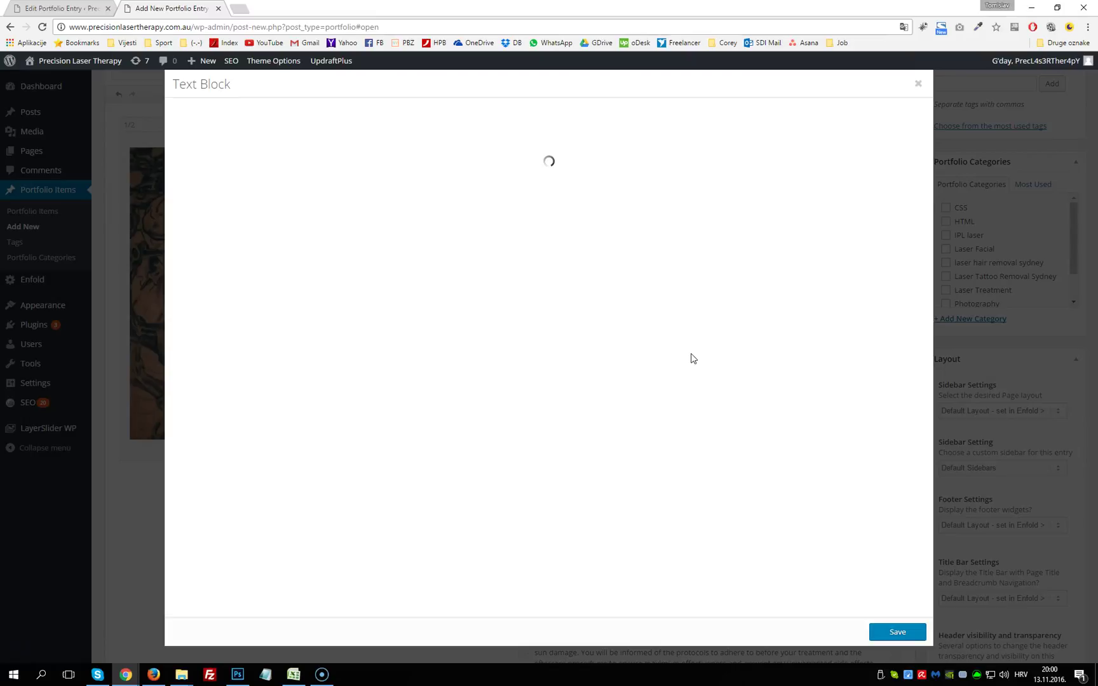
drag(917, 281, 924, 238)
drag(428, 305, 713, 465)
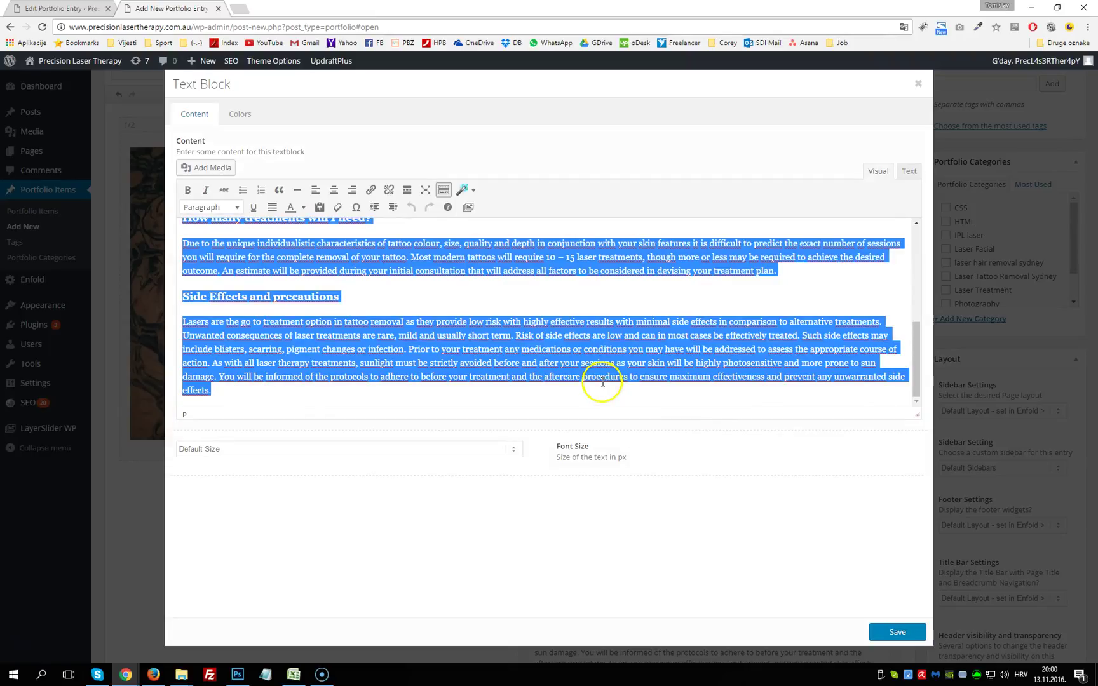
key(ctrl+v)
key(ctrl+a)
key(Delete)
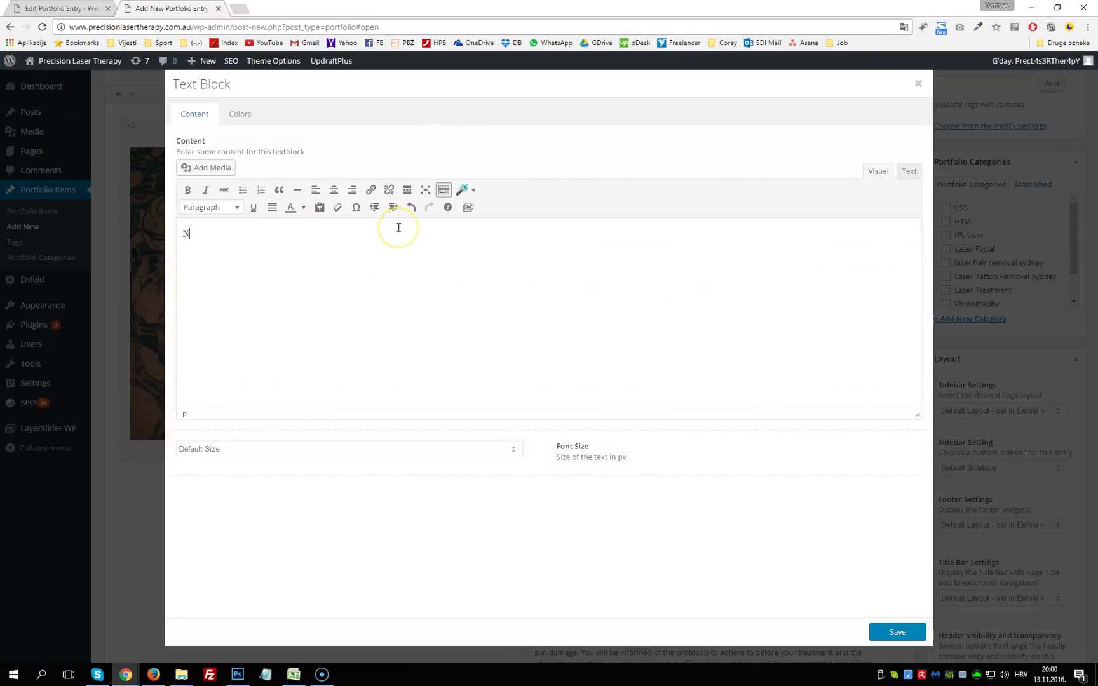
text(New content here)
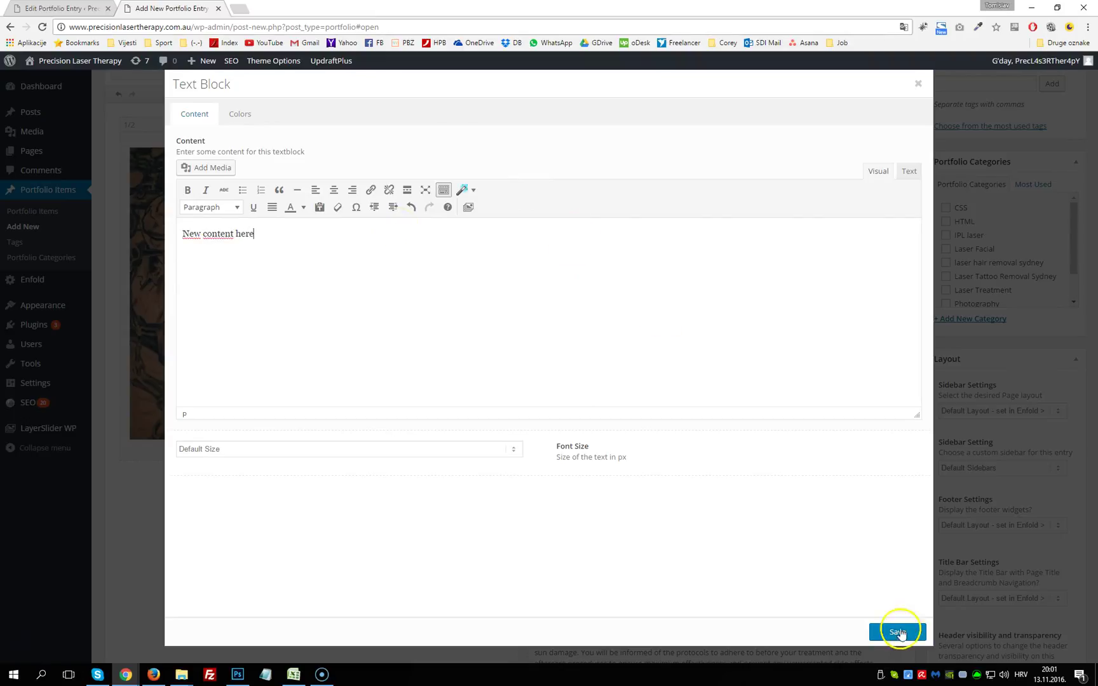
click(916, 84)
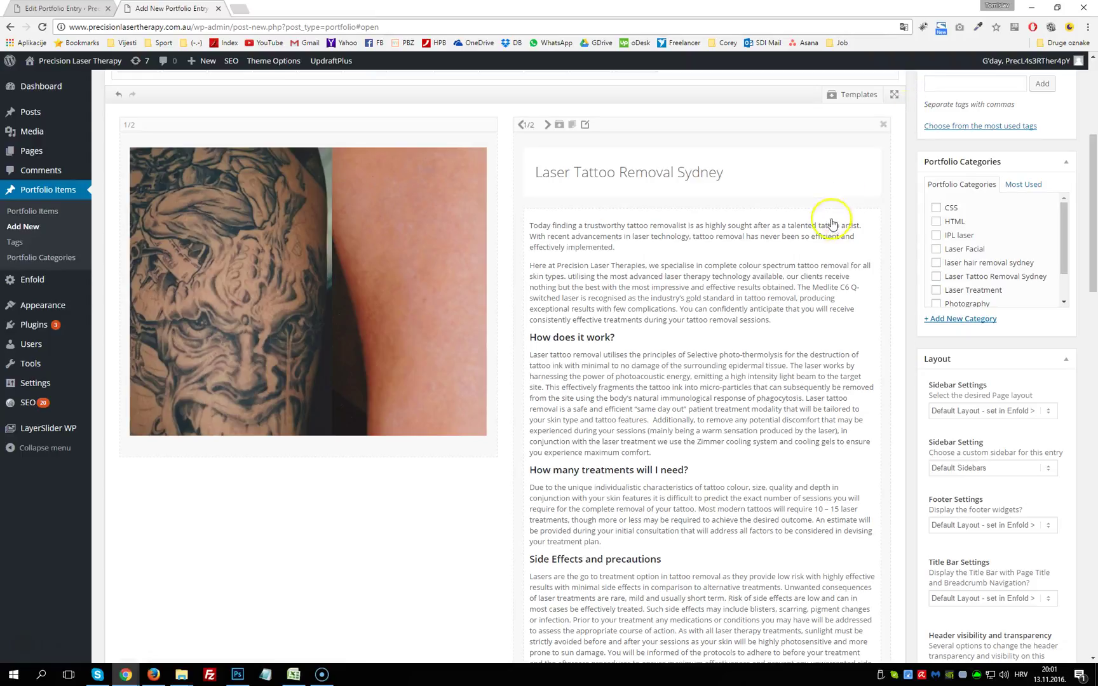
Step: Remove the tattoo picture in the Image element's settings, open the image chooser for a replacement, and close both without saving
click(318, 288)
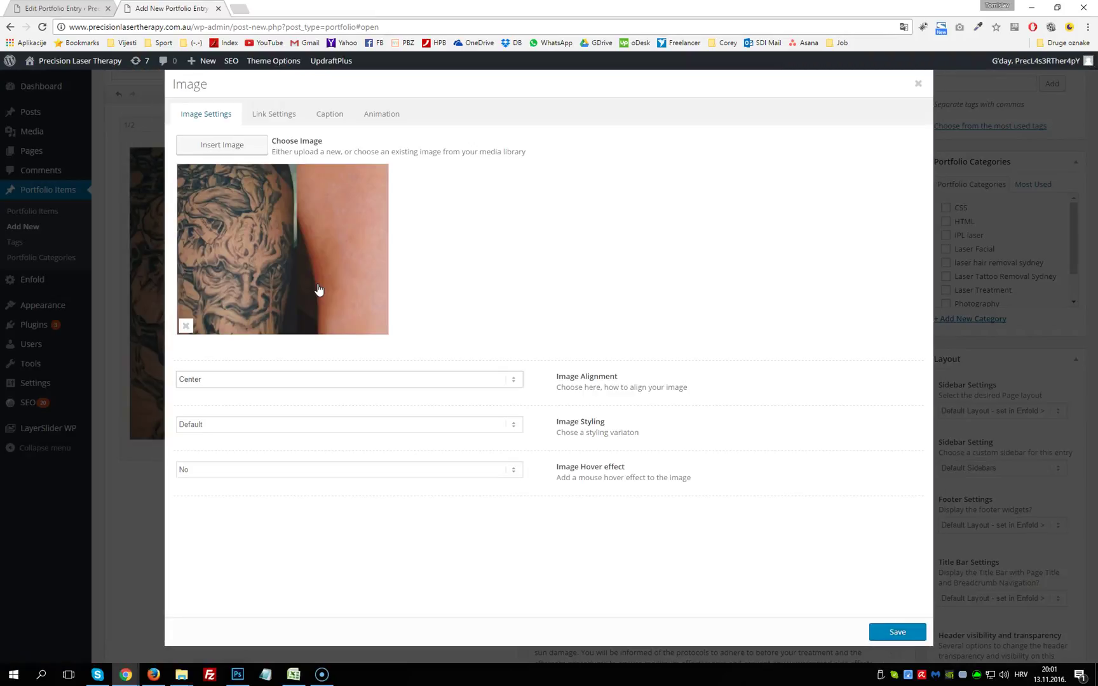
click(186, 329)
click(233, 145)
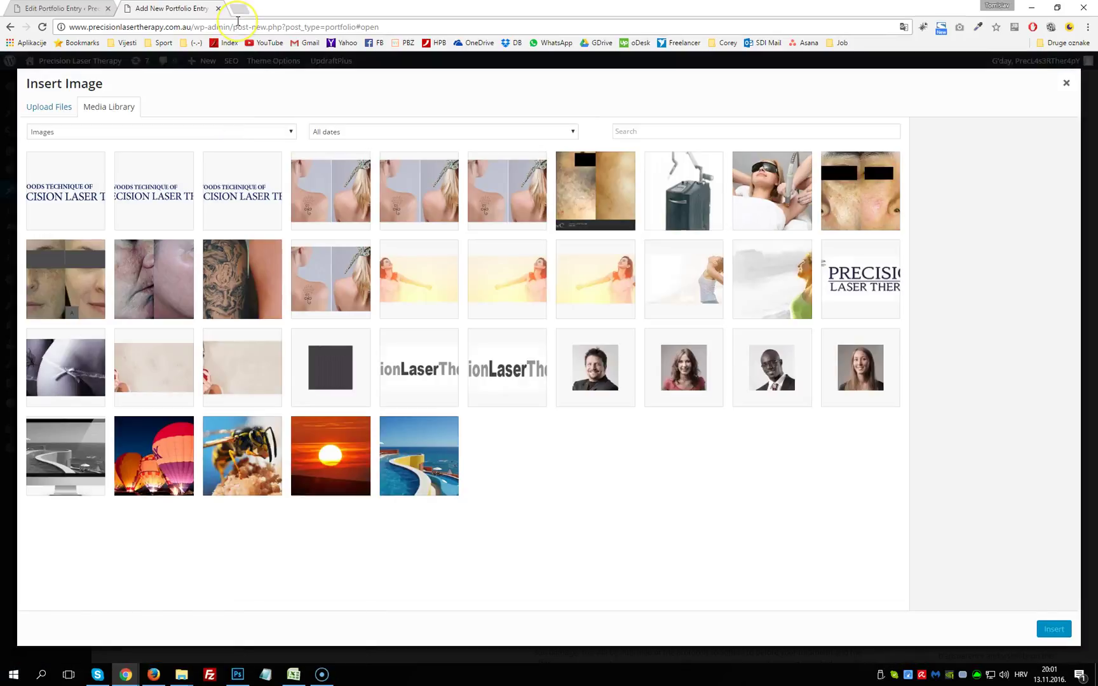
click(35, 110)
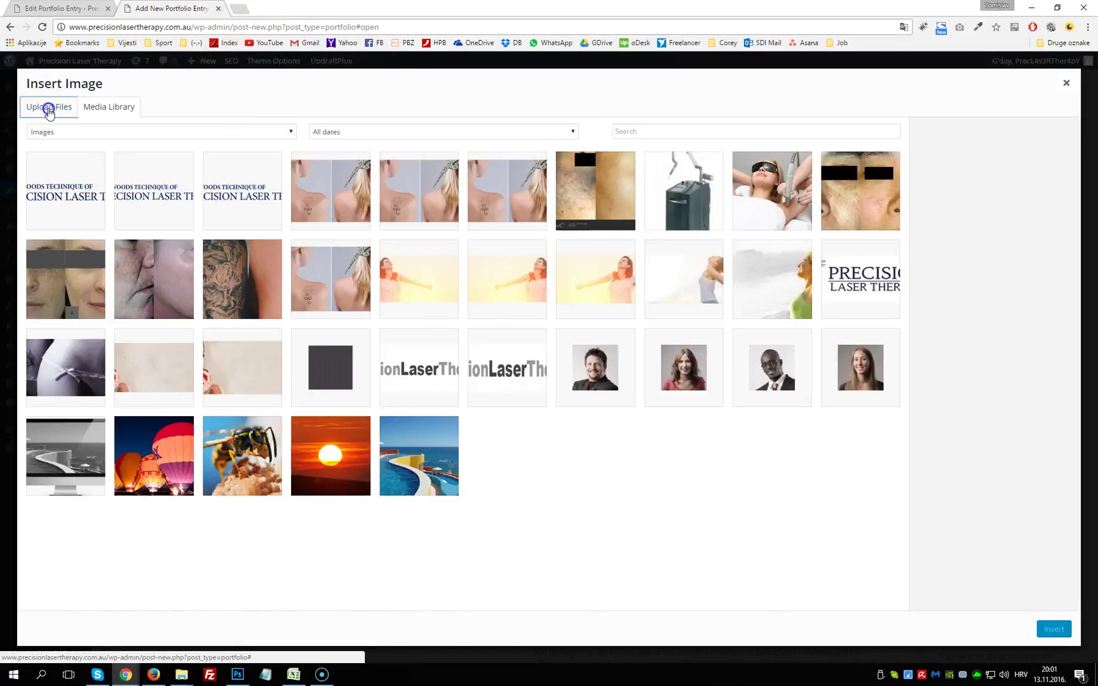
click(1065, 84)
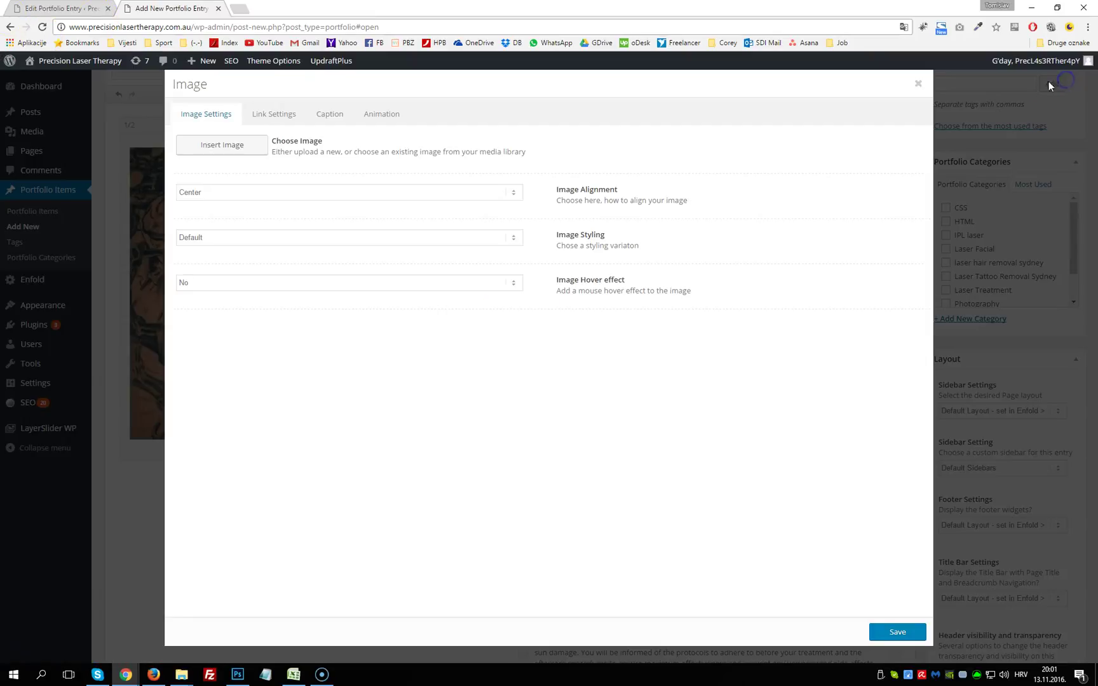
click(918, 83)
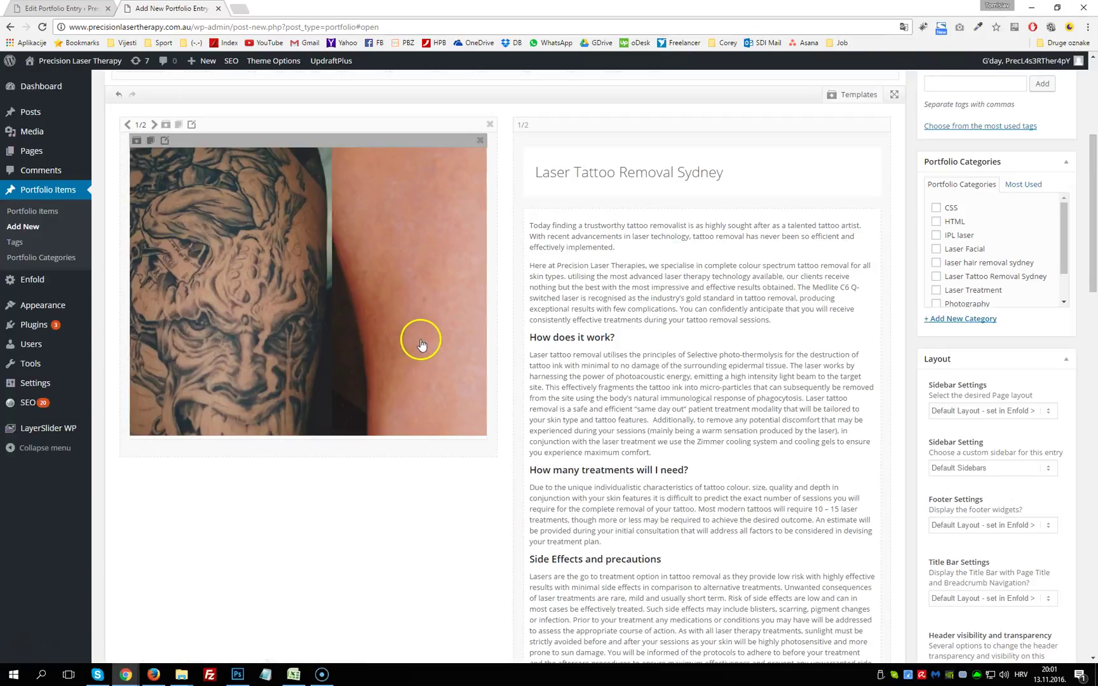
Step: Open the live Services page in a new tab and compare its item thumbnails with the new entry's Featured Image setting
scroll(421, 343, down, 6)
scroll(424, 330, up, 12)
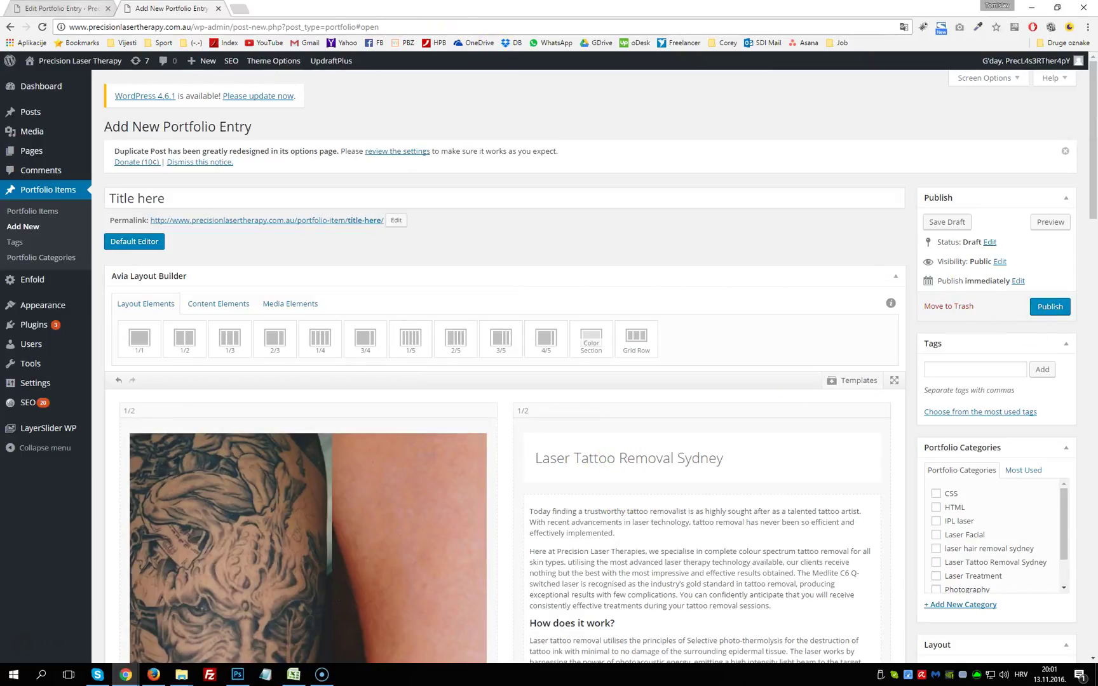
middle_click(35, 59)
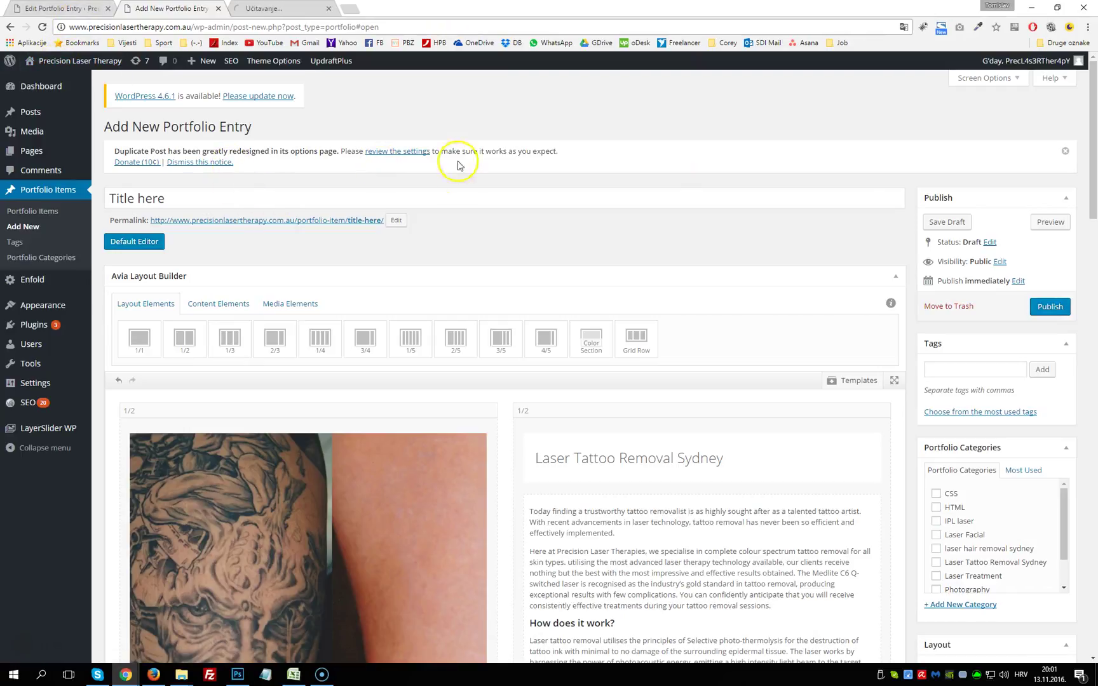
click(273, 8)
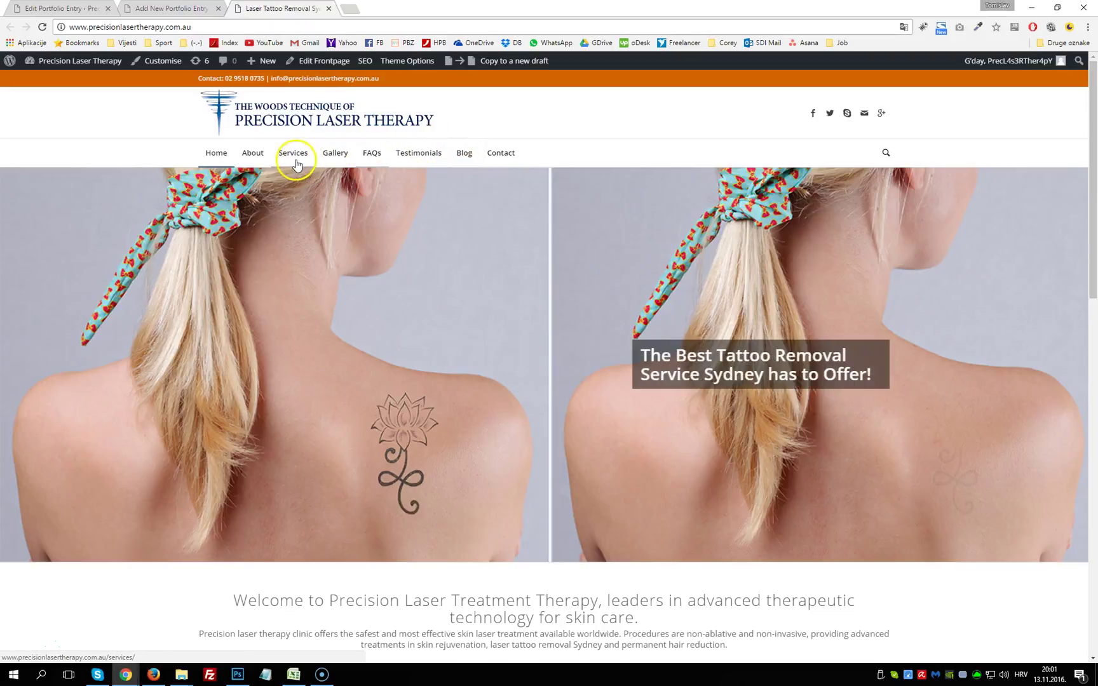
click(292, 156)
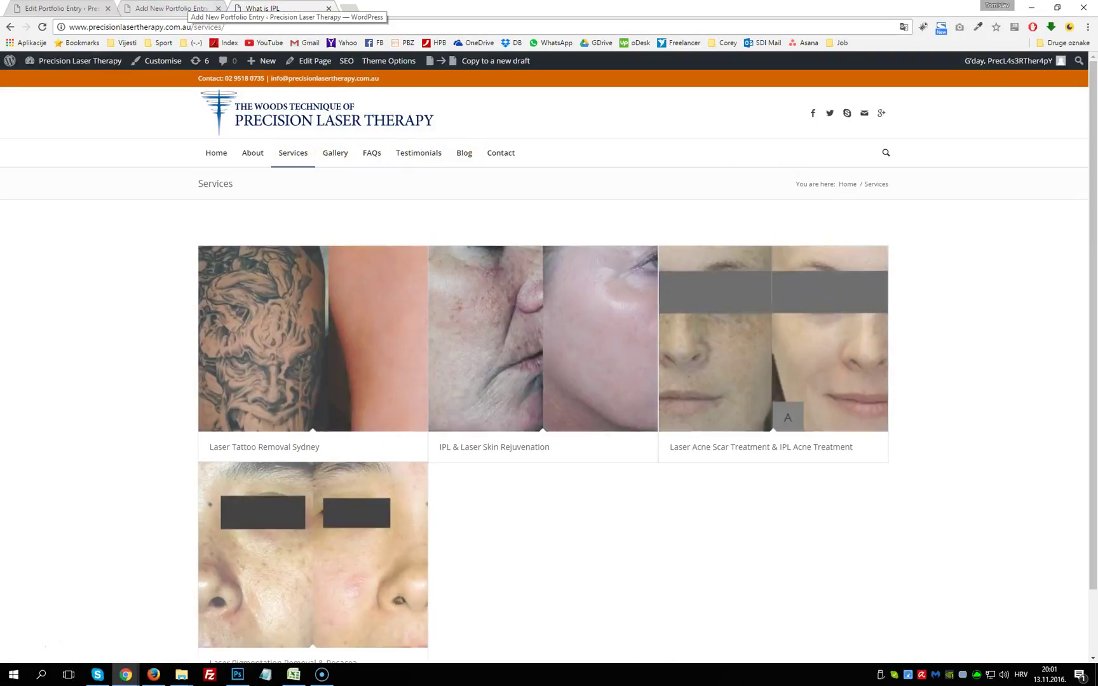
click(172, 8)
scroll(486, 328, down, 10)
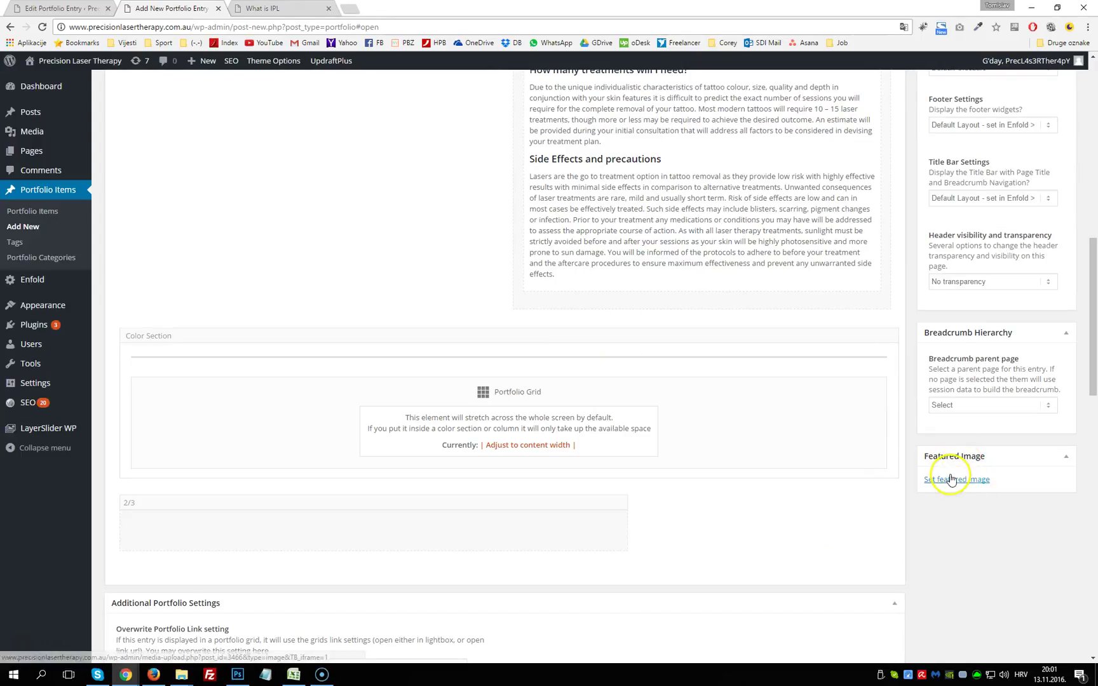
click(305, 8)
scroll(495, 516, down, 2)
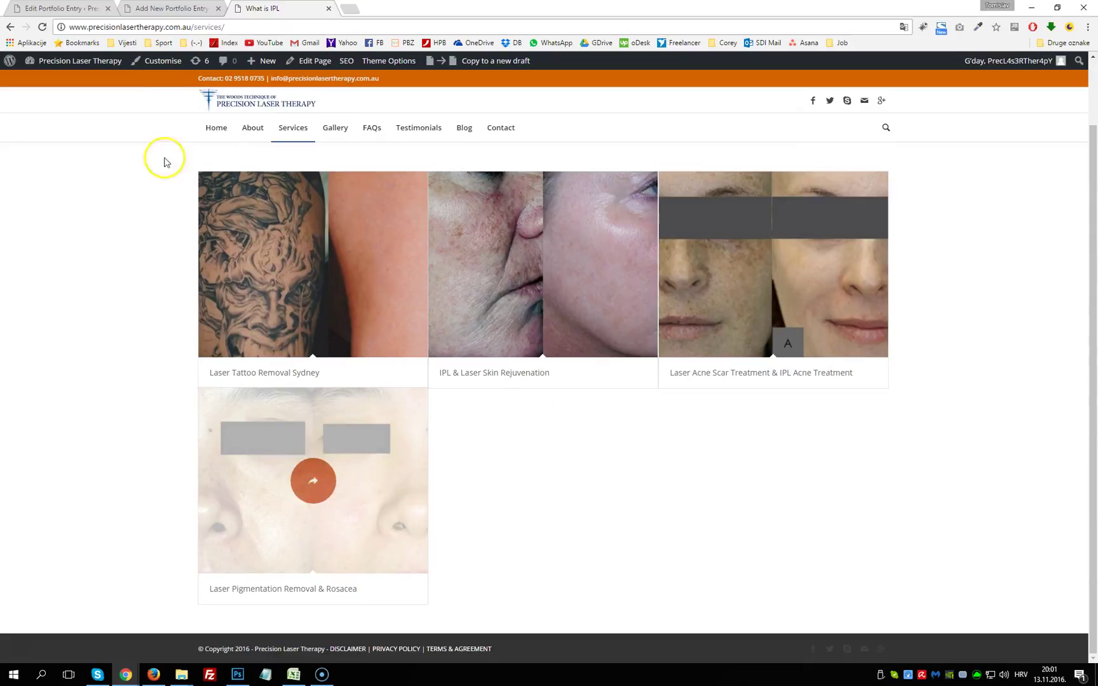
click(166, 9)
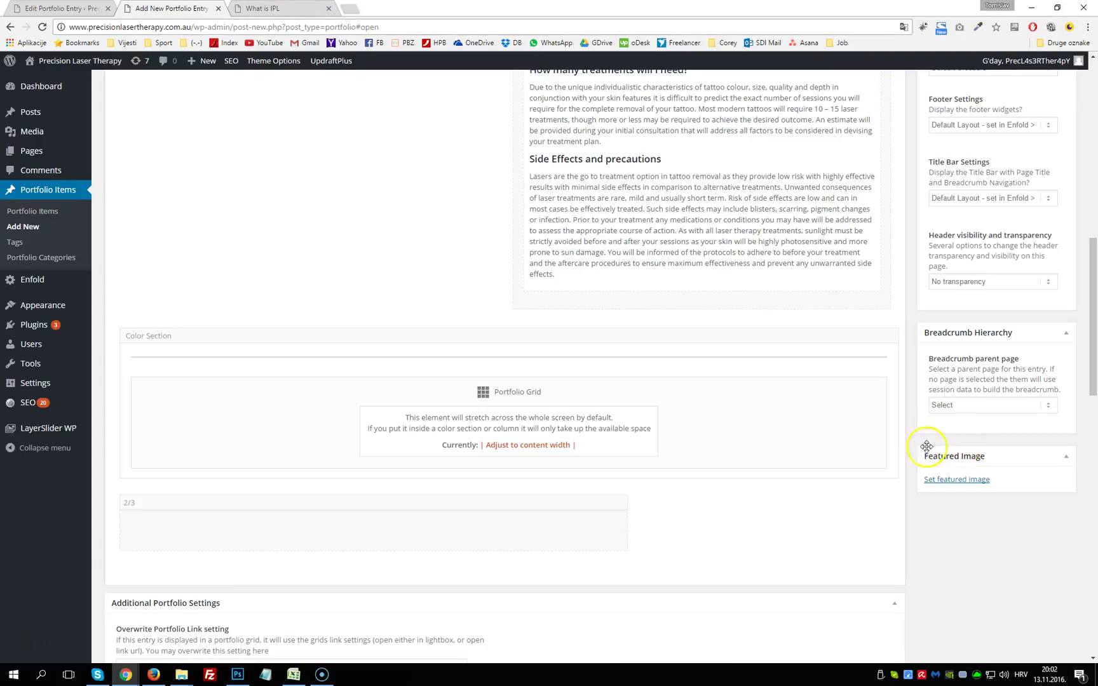
scroll(718, 424, up, 15)
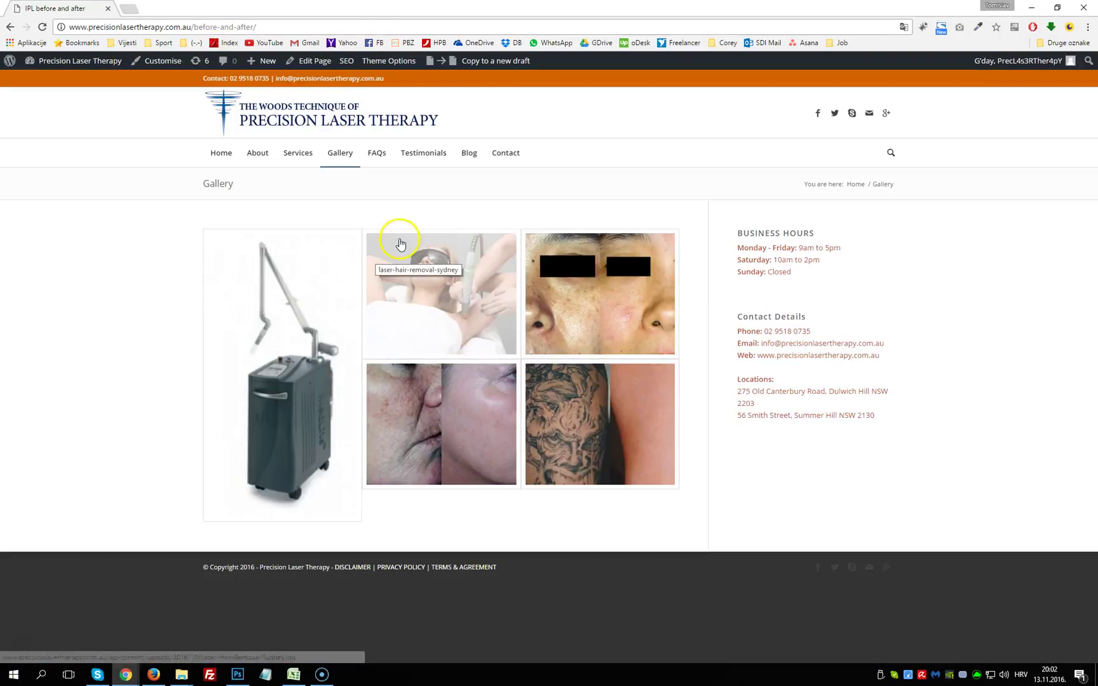
Step: Open the Gallery page for editing and load its live version in a new tab
right_click(322, 62)
click(313, 64)
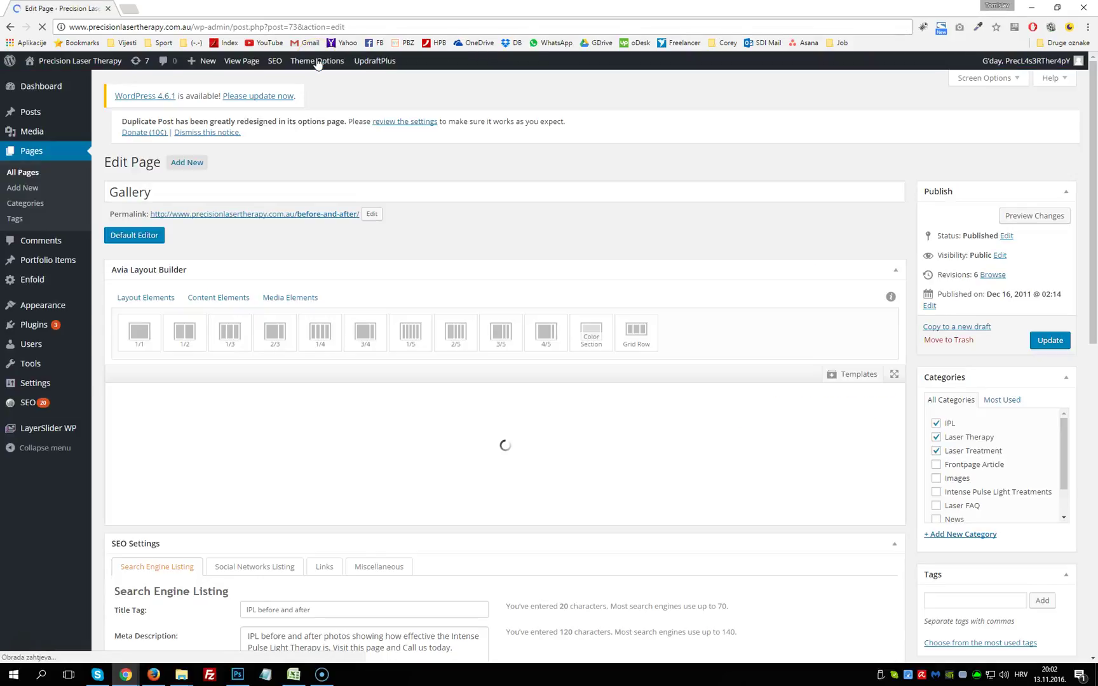
click(562, 294)
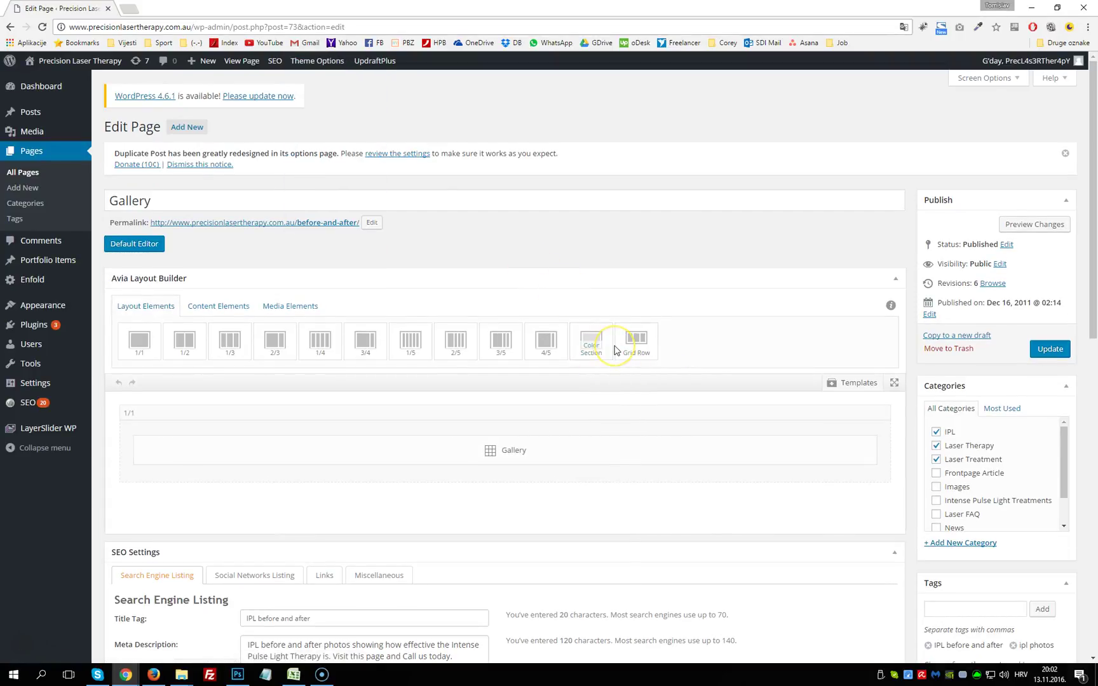
middle_click(242, 60)
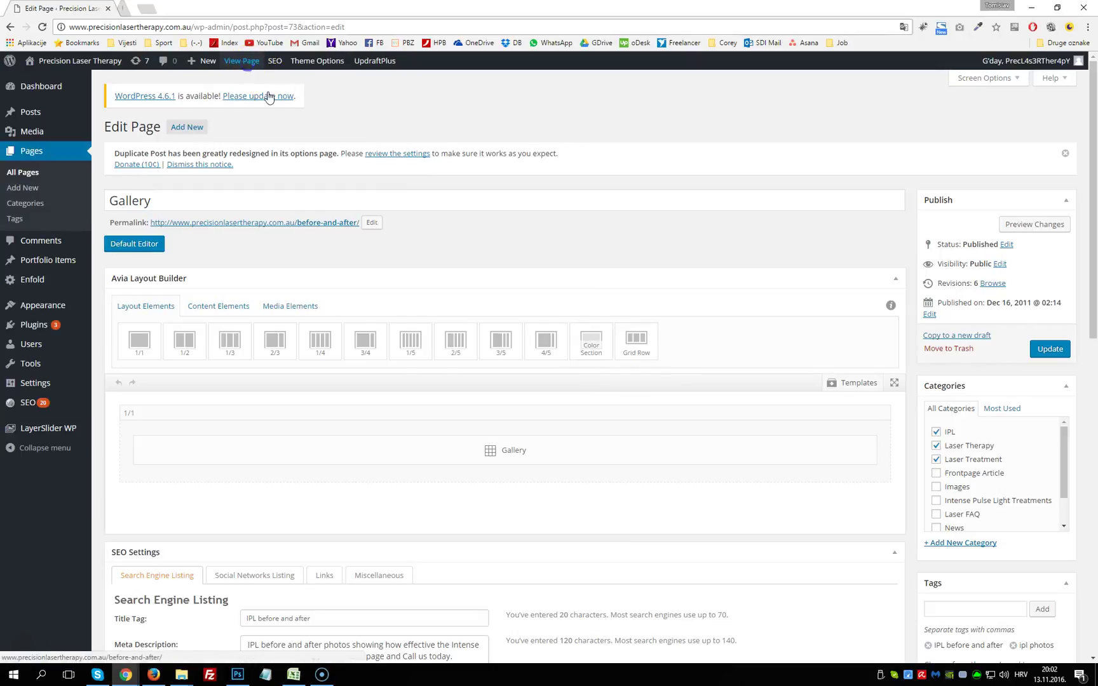
Step: Open the Gallery element's settings and compare its images and layout options with the live Gallery page
mouse_move(502, 463)
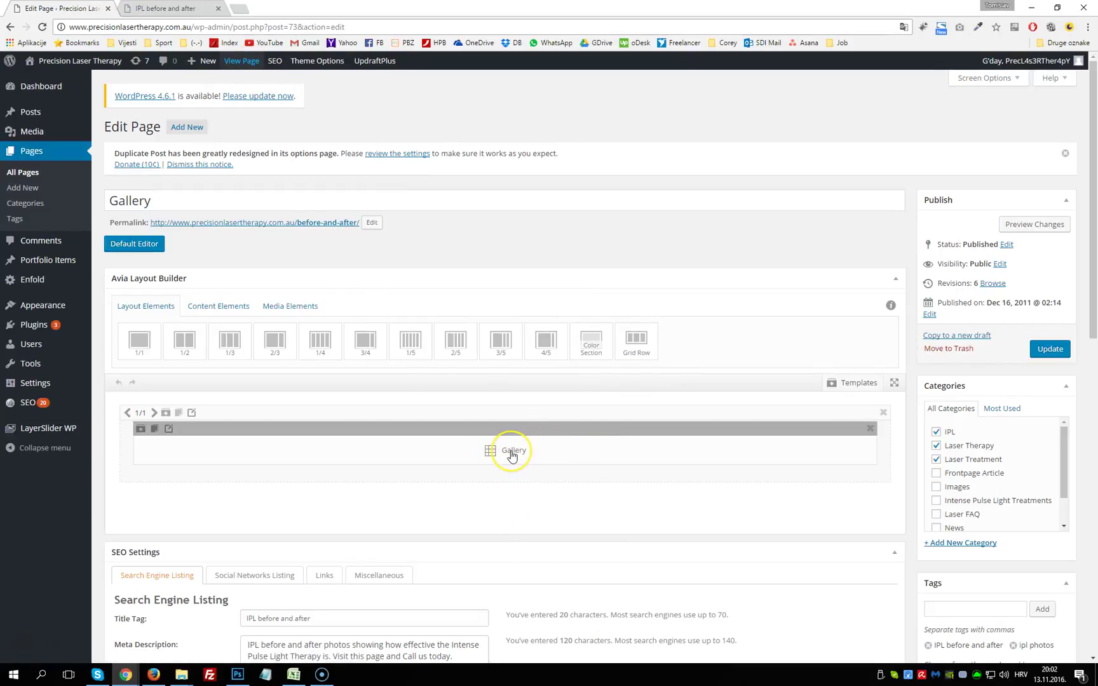
click(512, 456)
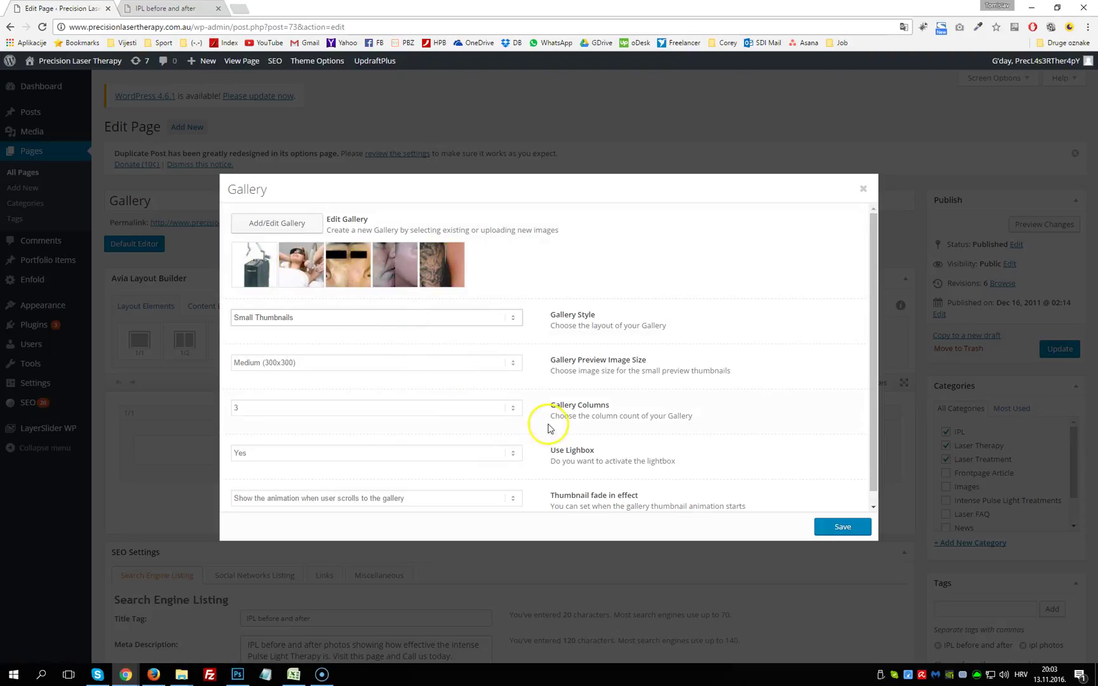
scroll(540, 421, down, 1)
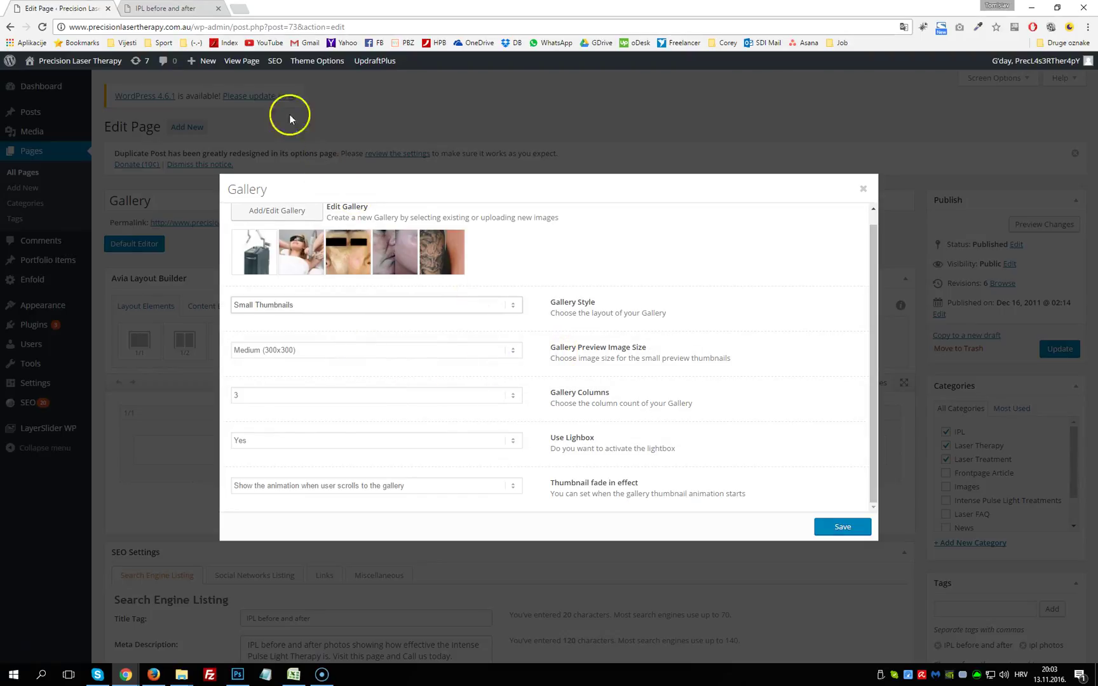
key(ctrl+Tab)
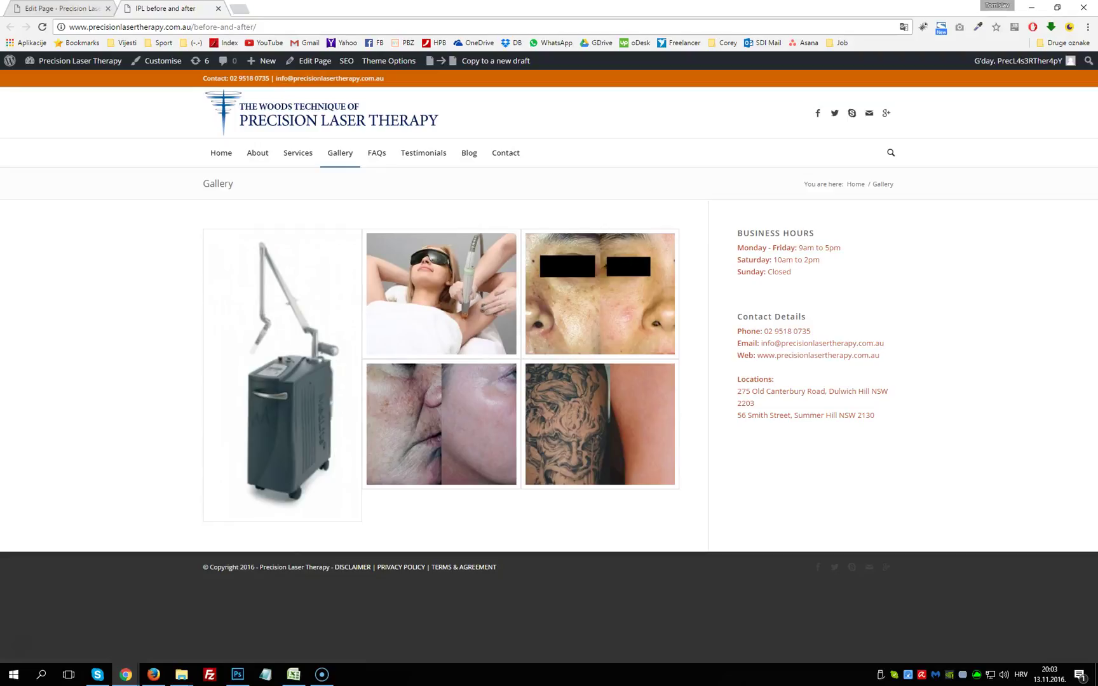
click(60, 8)
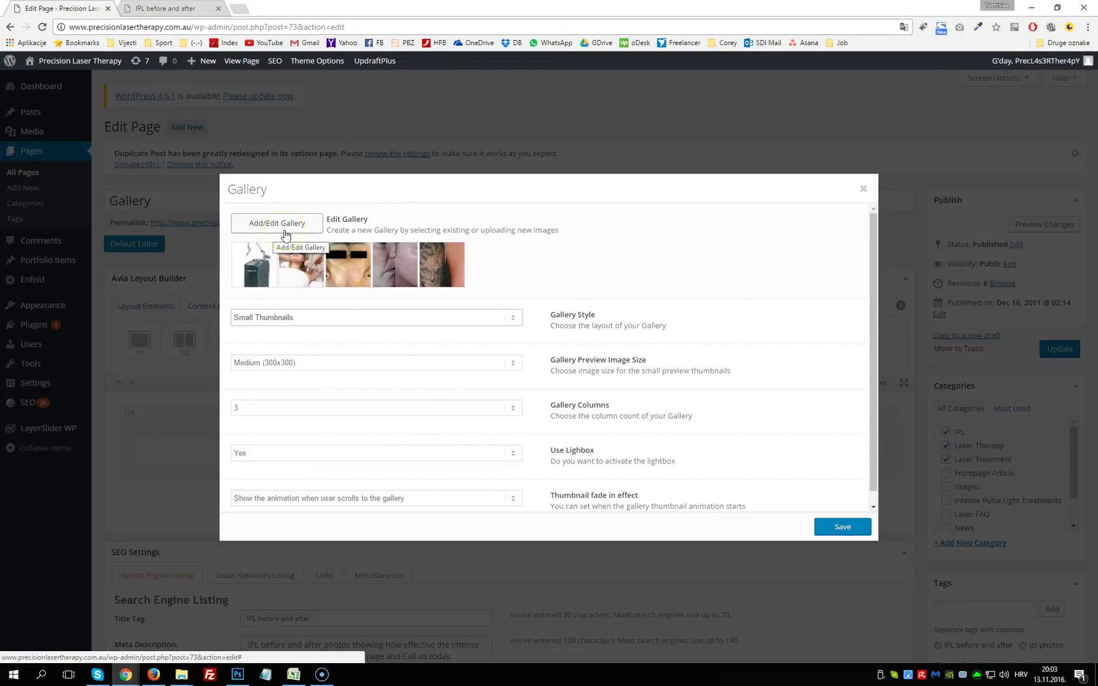
Step: Review the gallery's image list and its option for uploading more images, cancel the file selection, and close the Gallery settings without saving
click(285, 234)
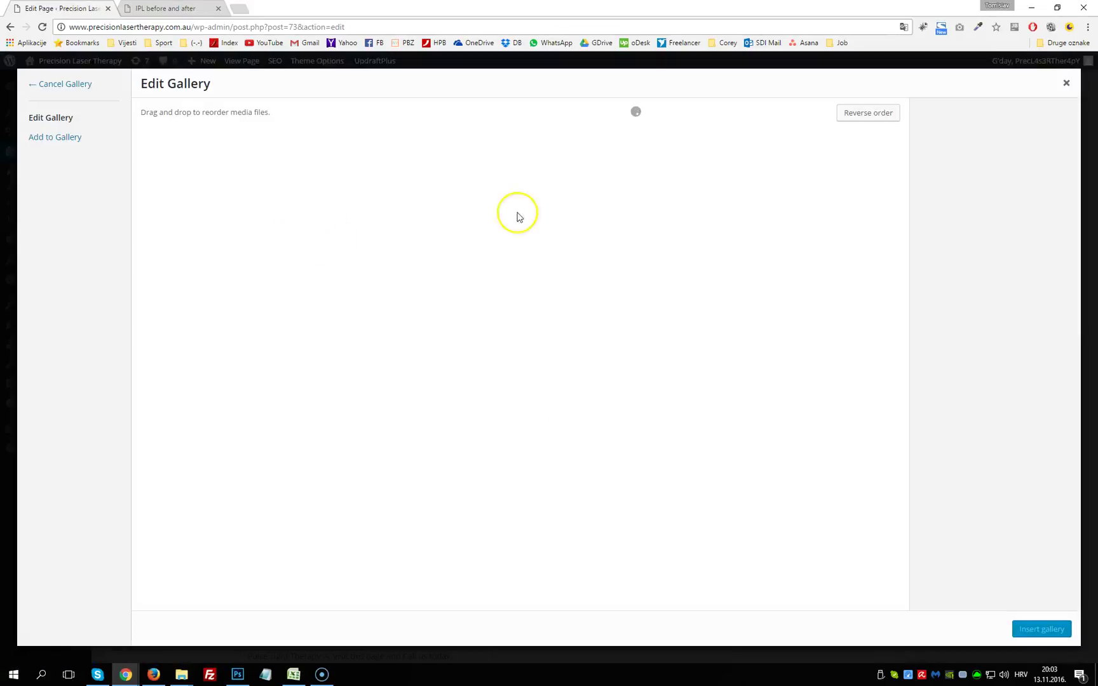
click(1067, 84)
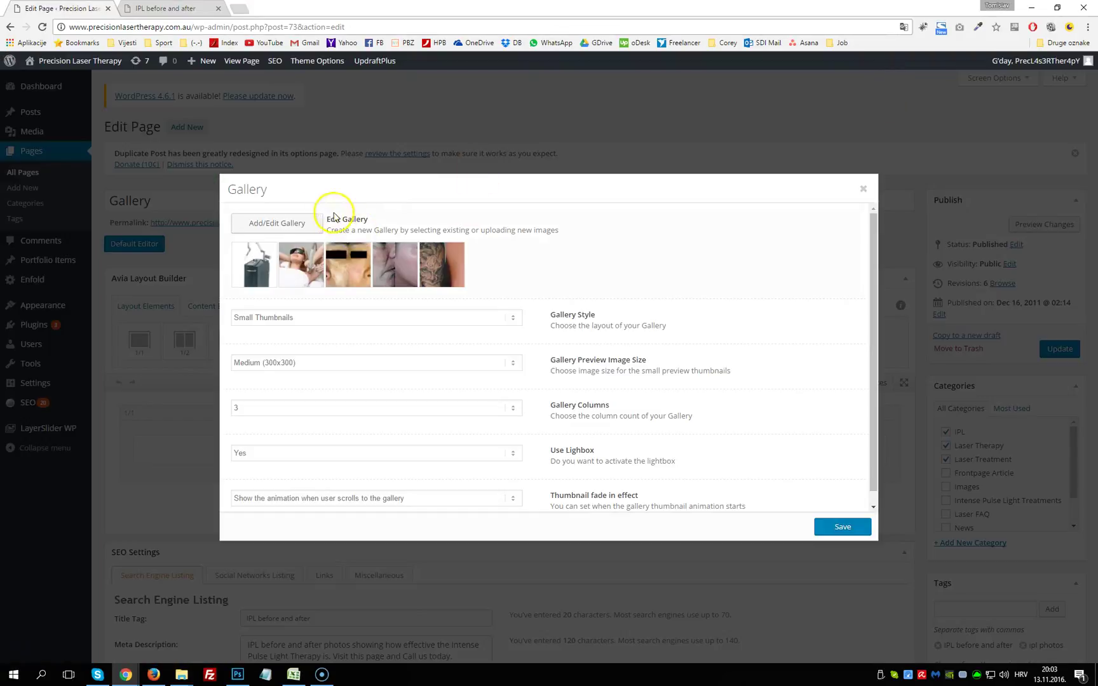
click(301, 226)
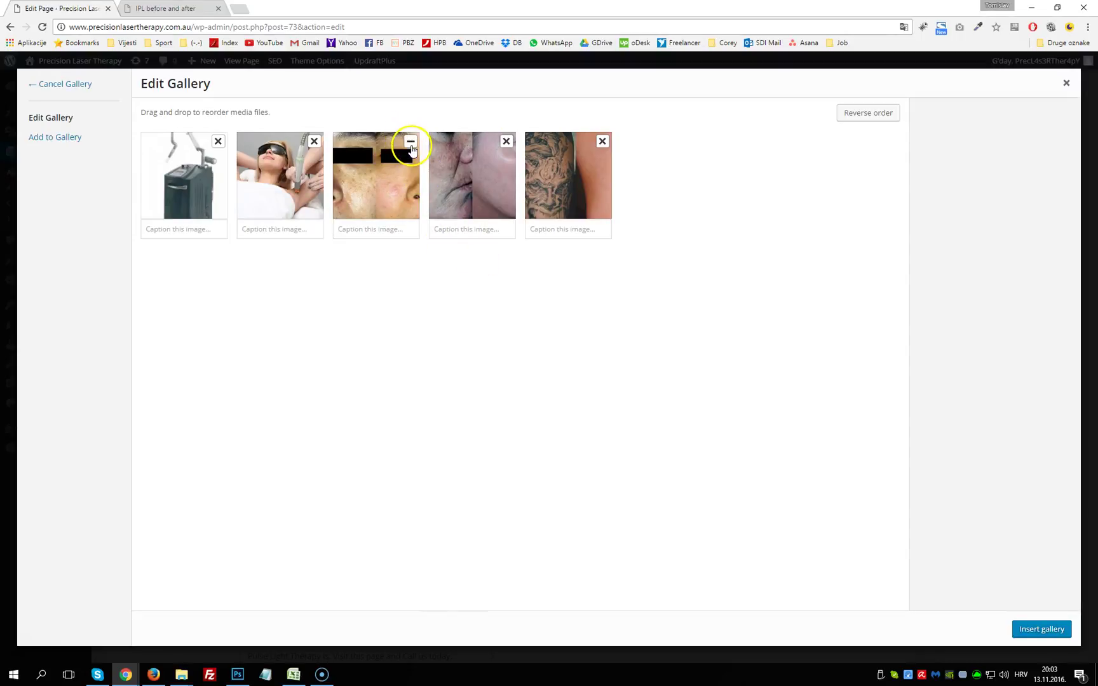
click(60, 137)
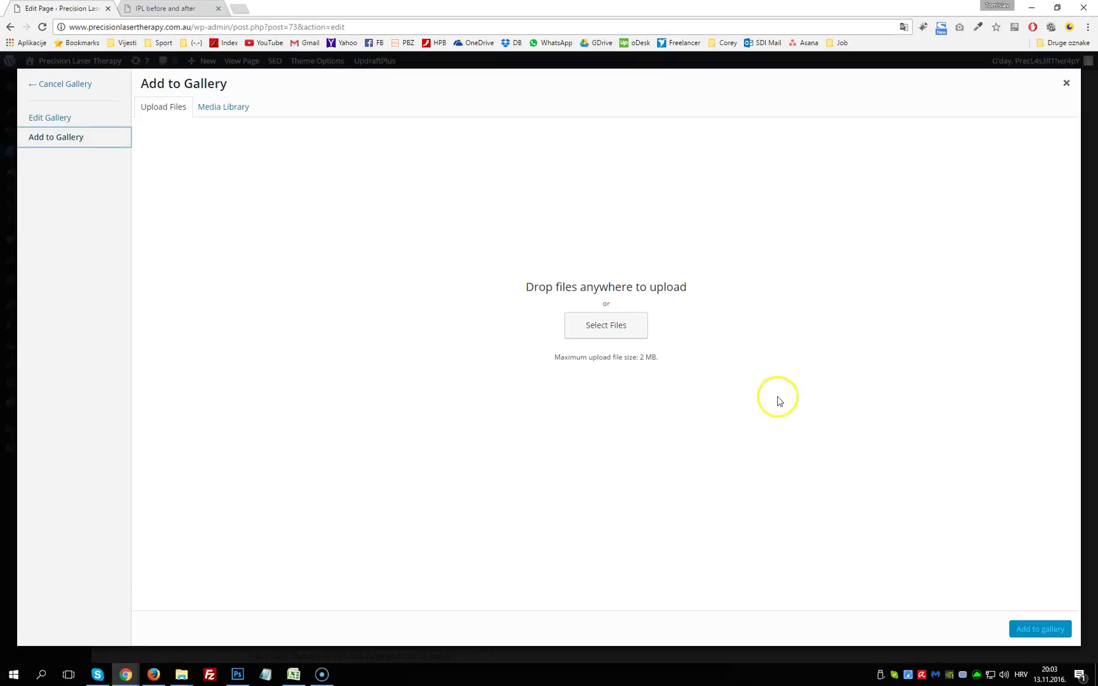
click(602, 328)
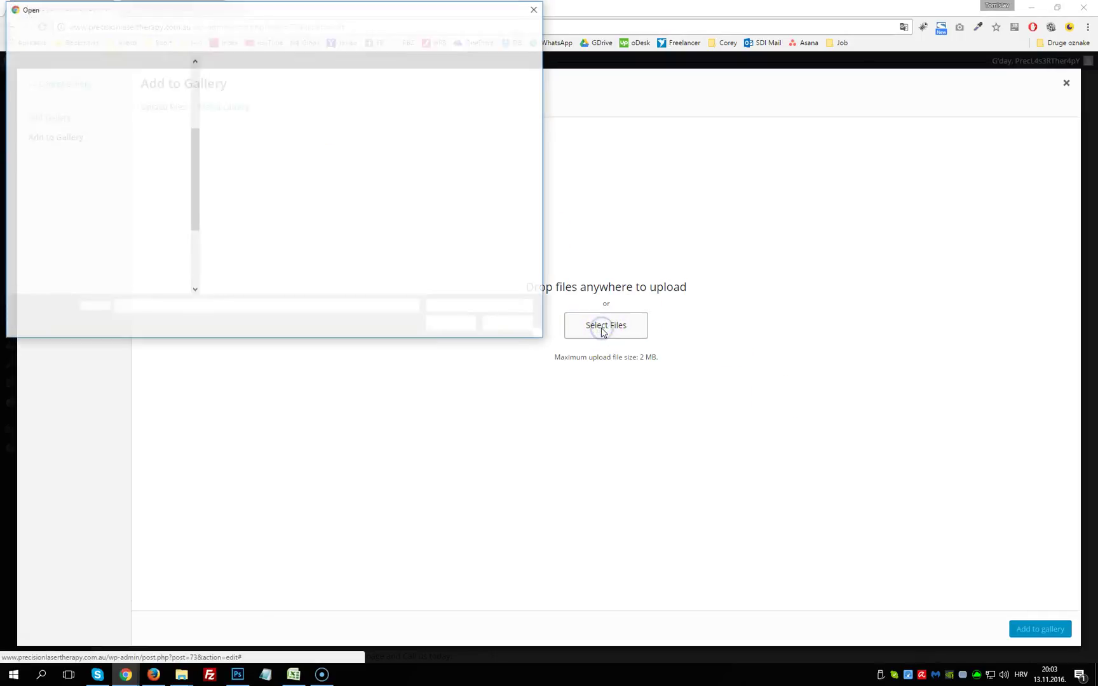
click(512, 325)
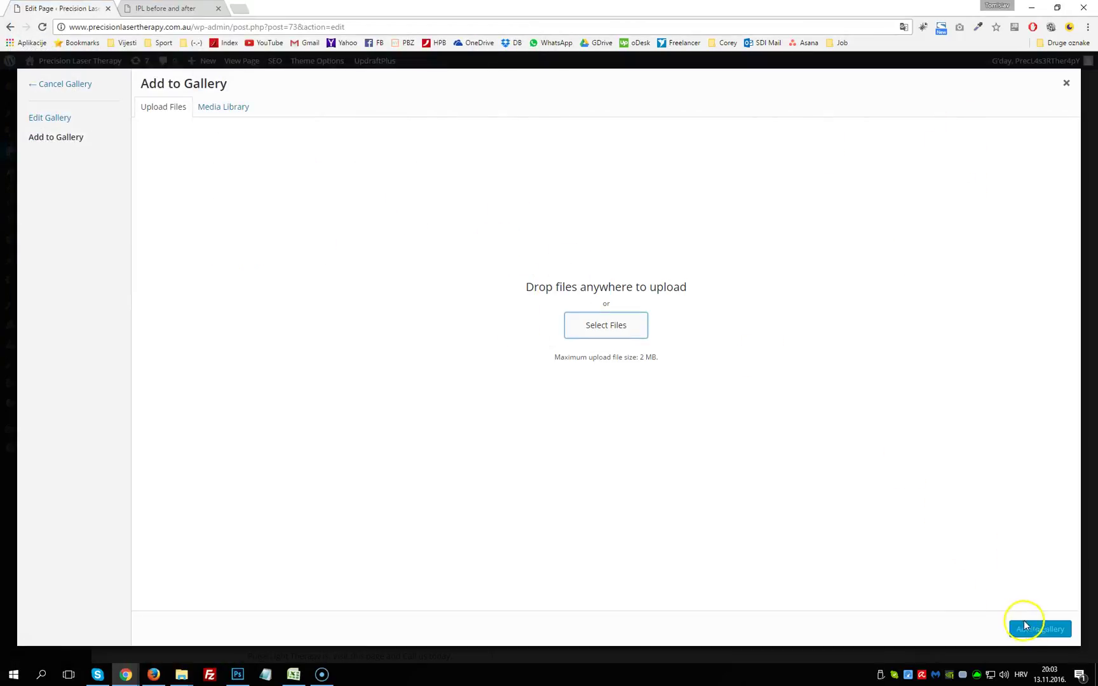
click(1066, 83)
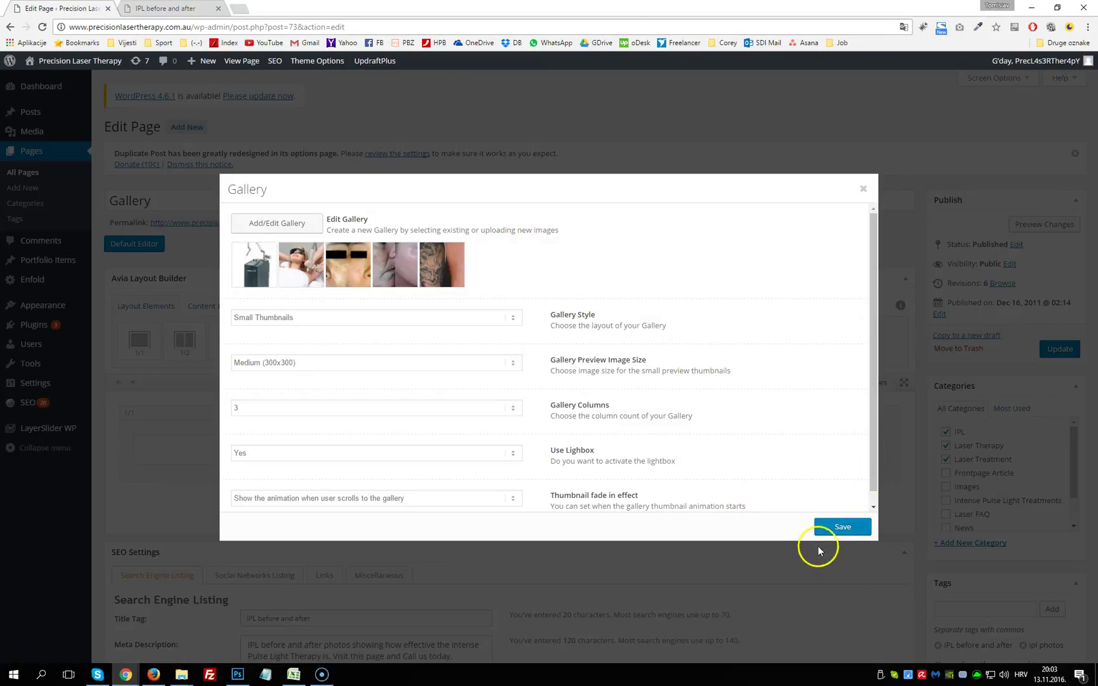
click(863, 190)
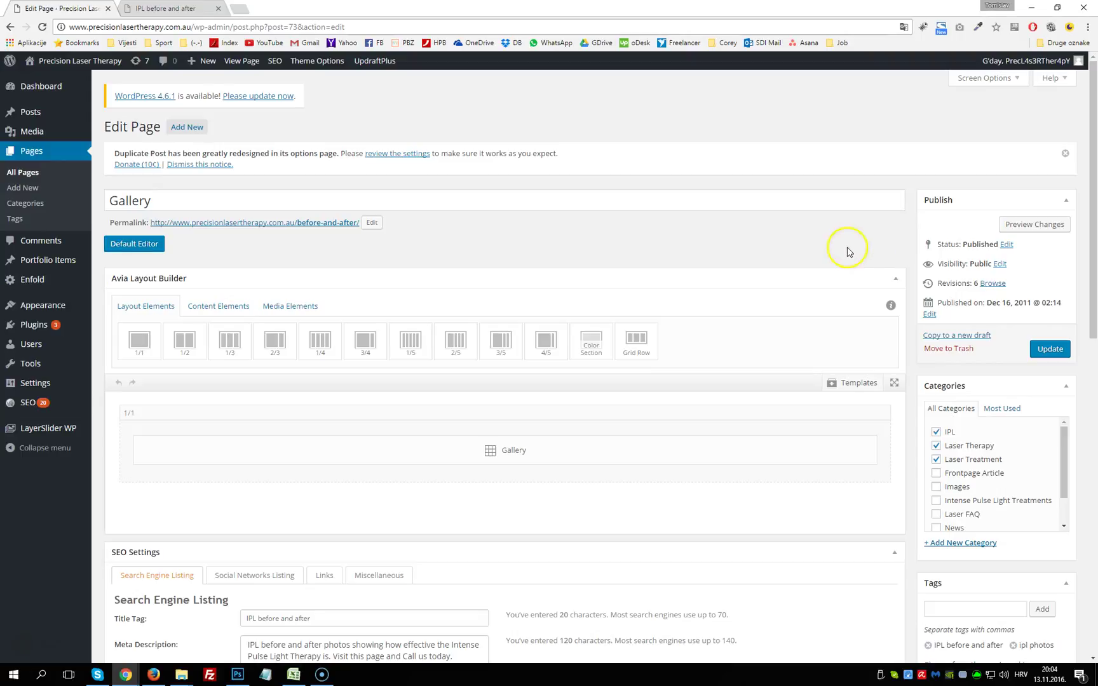
Step: Examine the business hours and contact details in the sidebar of the live Gallery page
click(1043, 354)
mouse_move(417, 441)
click(129, 11)
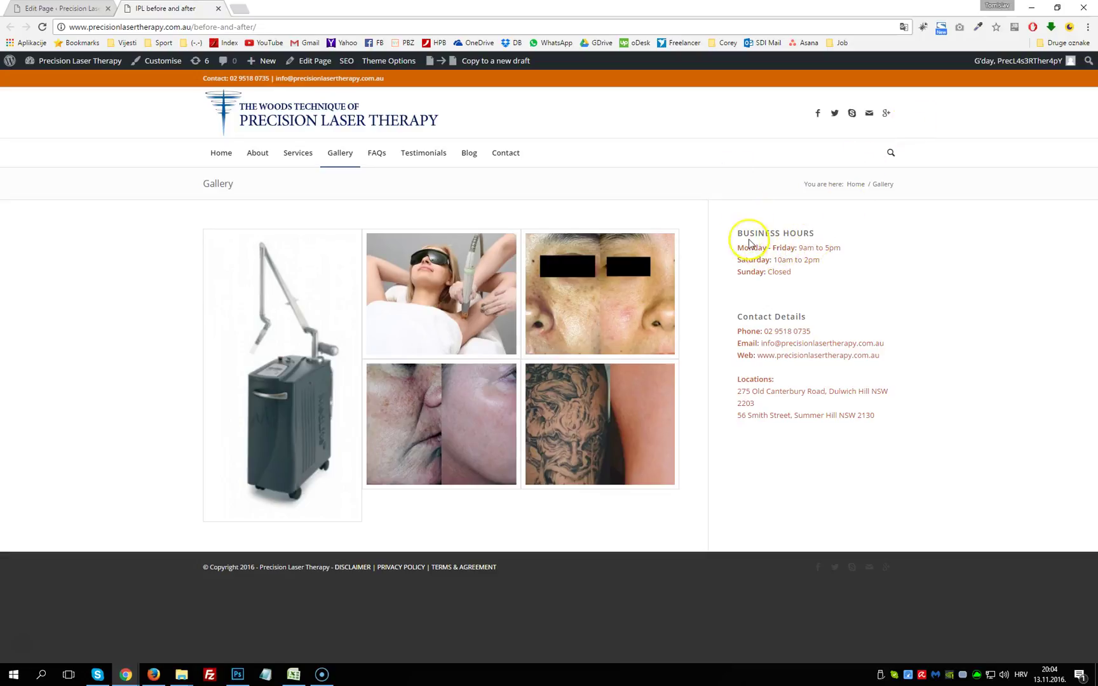
drag(742, 234, 903, 414)
click(912, 417)
drag(904, 421, 715, 230)
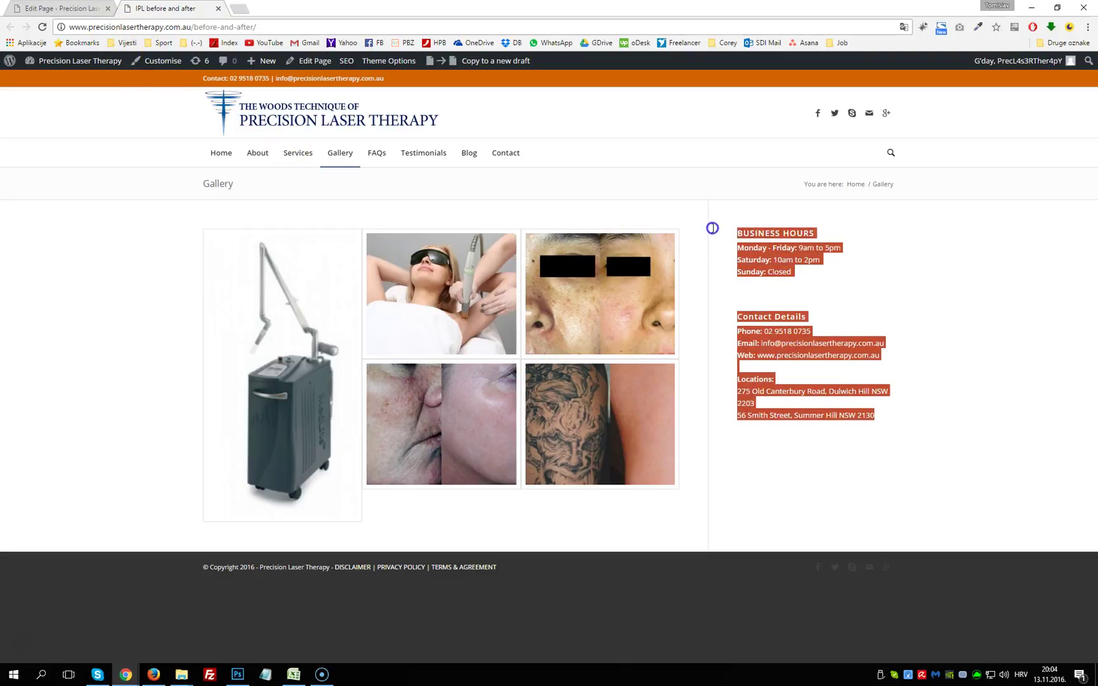
click(866, 356)
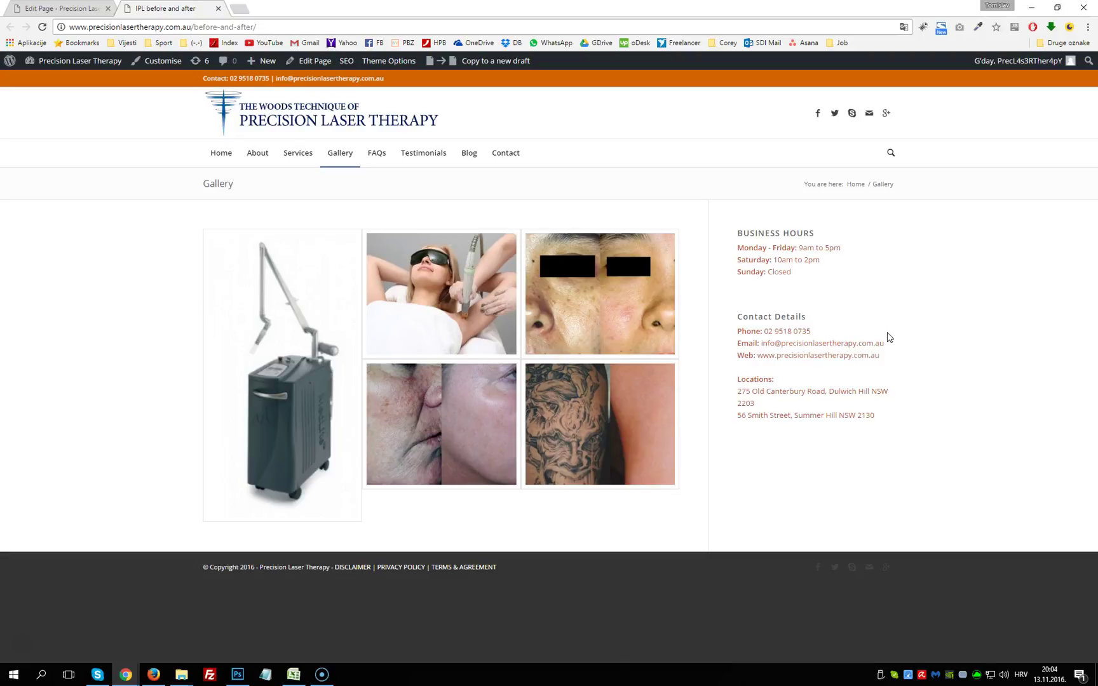
drag(811, 331, 766, 330)
Step: Open the site's Widgets page and expand the "contact us" widget area
key(ctrl+shift+Tab)
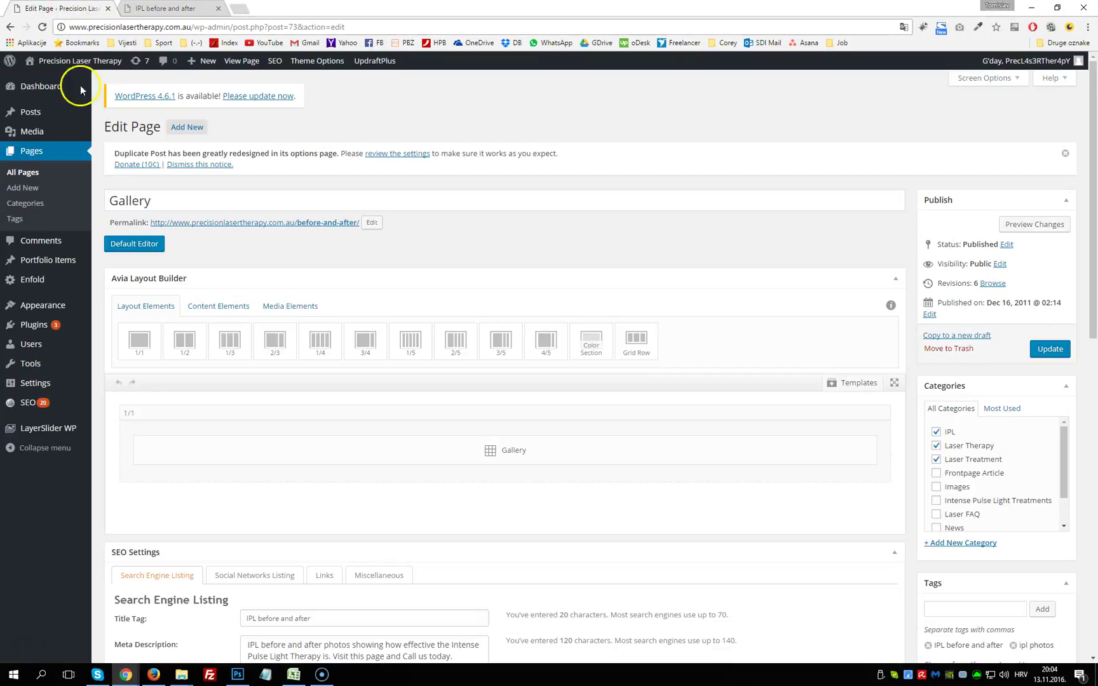
mouse_move(76, 306)
click(109, 337)
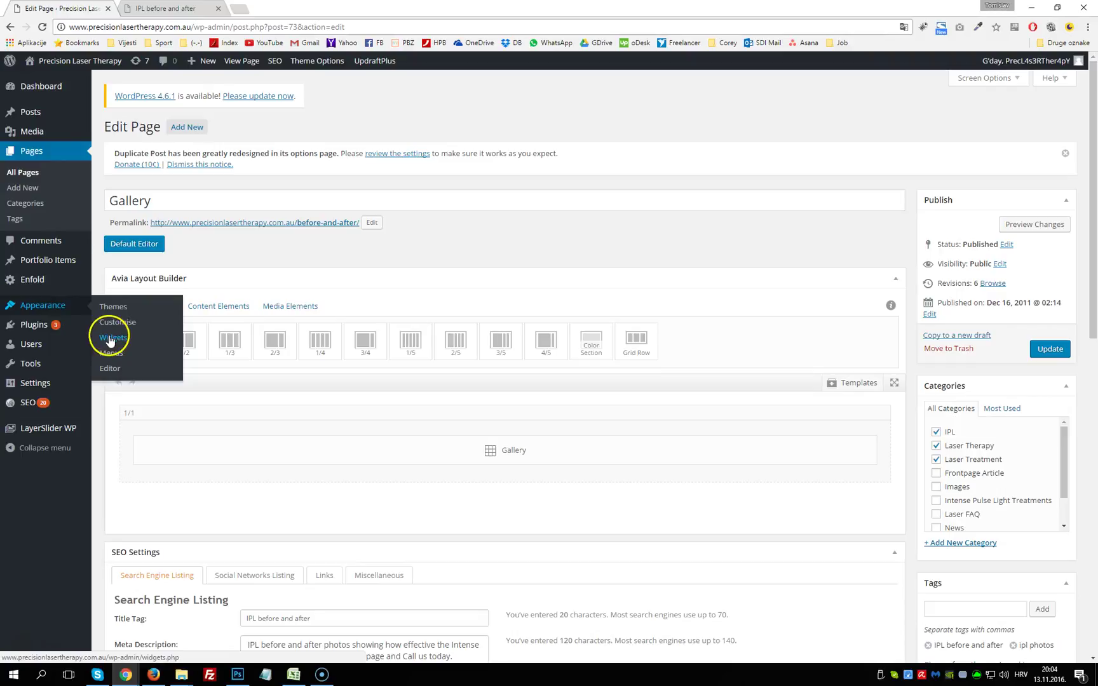
click(112, 329)
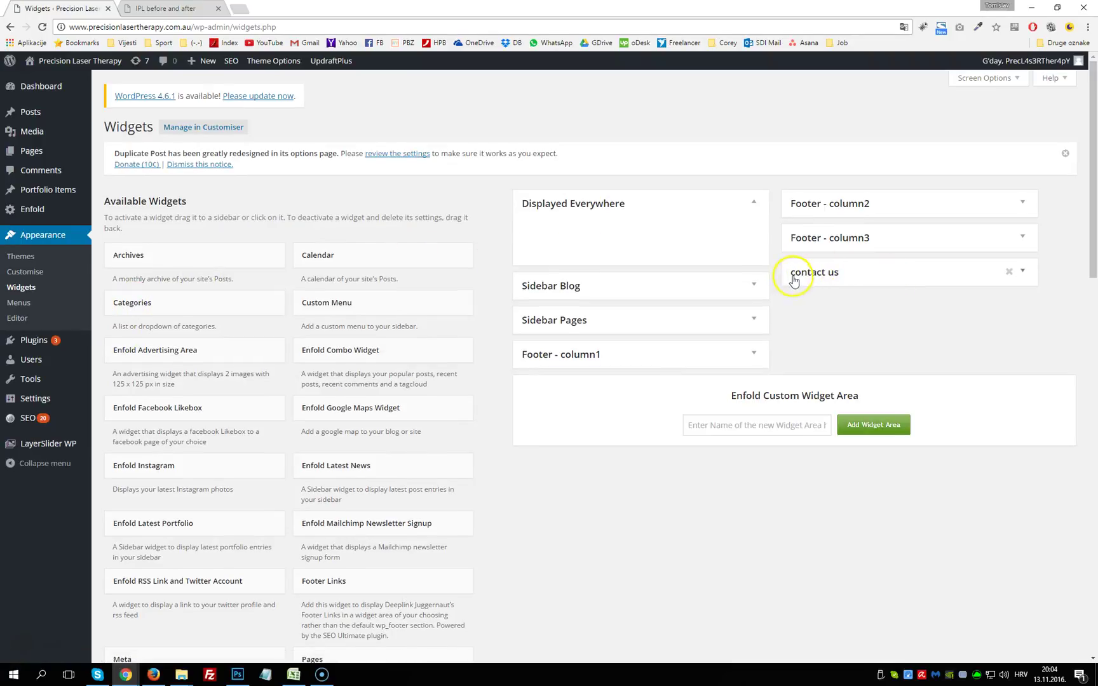
click(1024, 272)
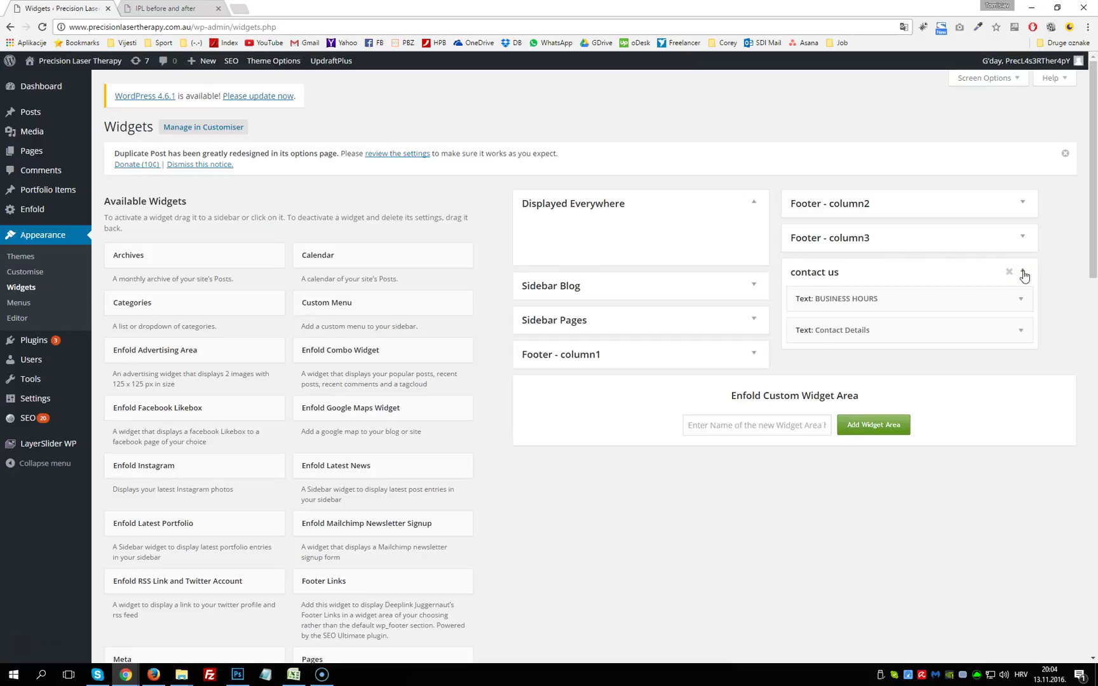
Step: Compare the two text widgets in the "contact us" area with the sidebar headings on the live Gallery page
drag(939, 336, 859, 329)
click(153, 9)
click(786, 251)
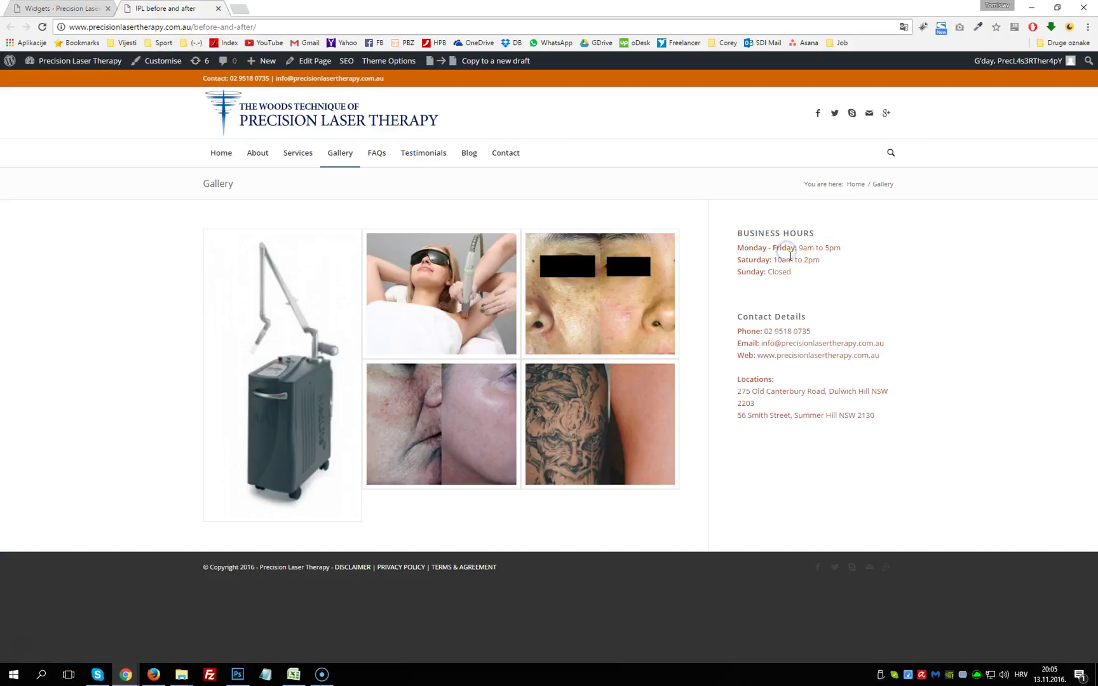
drag(724, 229, 818, 232)
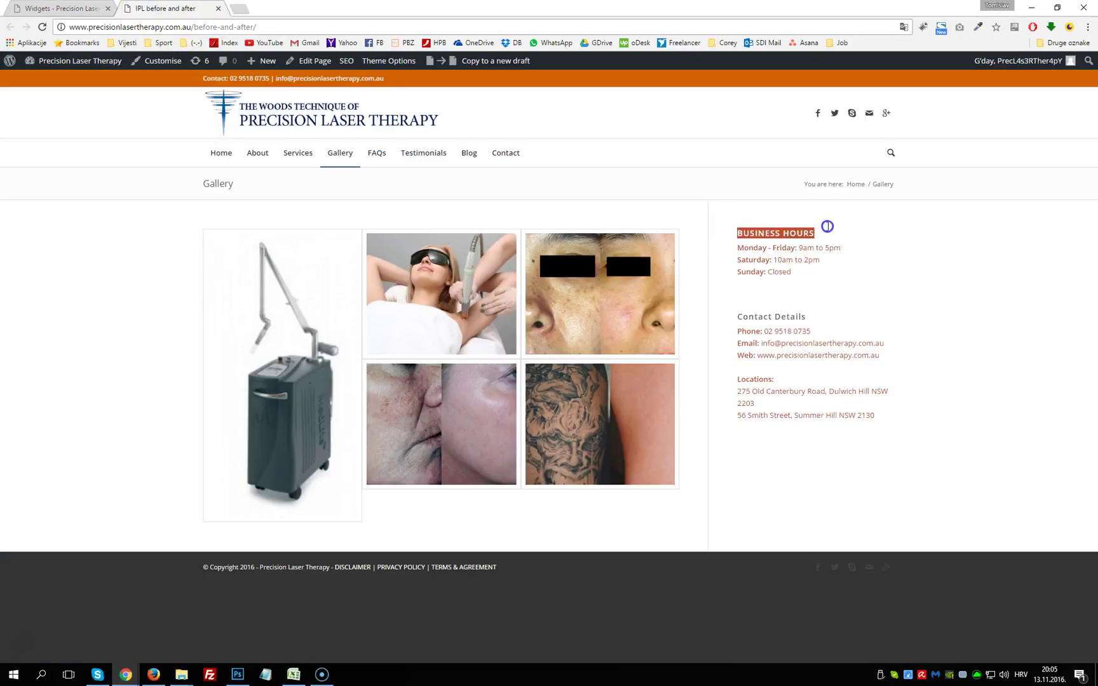
drag(750, 319, 825, 312)
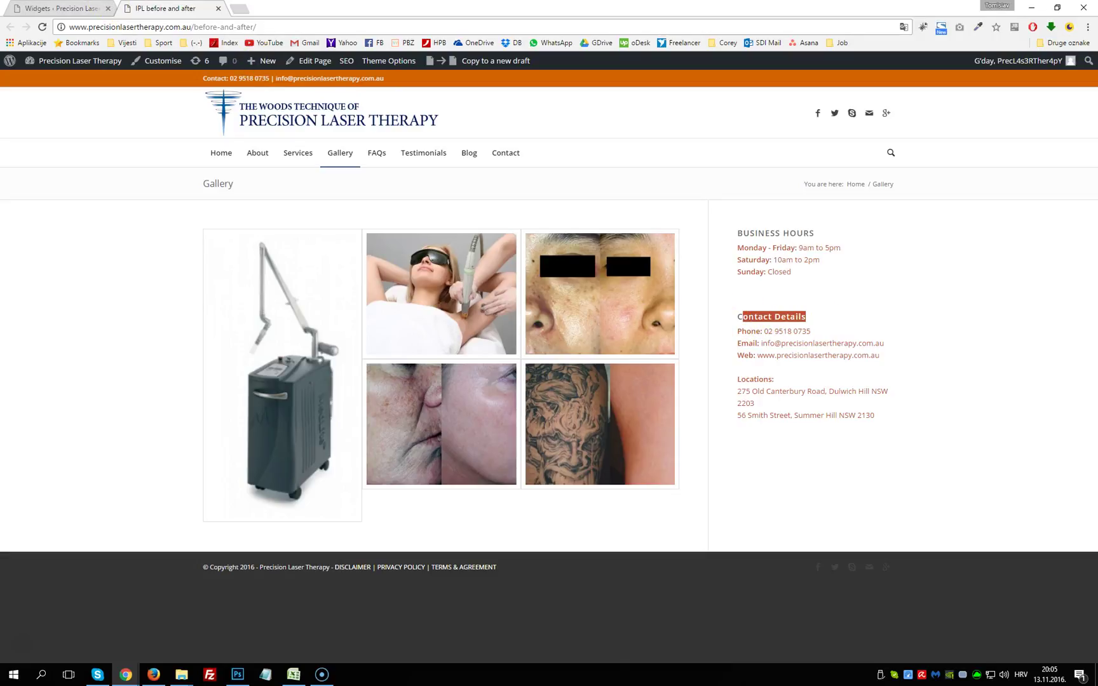
key(ctrl+Tab)
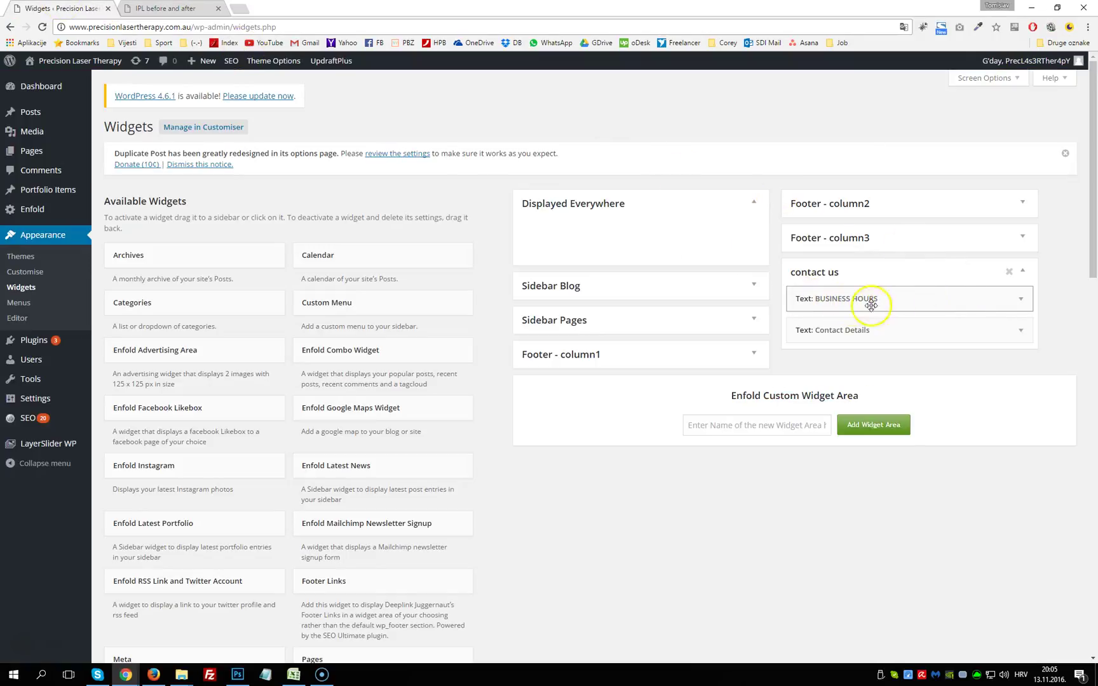
Step: Open the BUSINESS HOURS text widget and examine its day names, opening times and surrounding HTML tags
click(1021, 300)
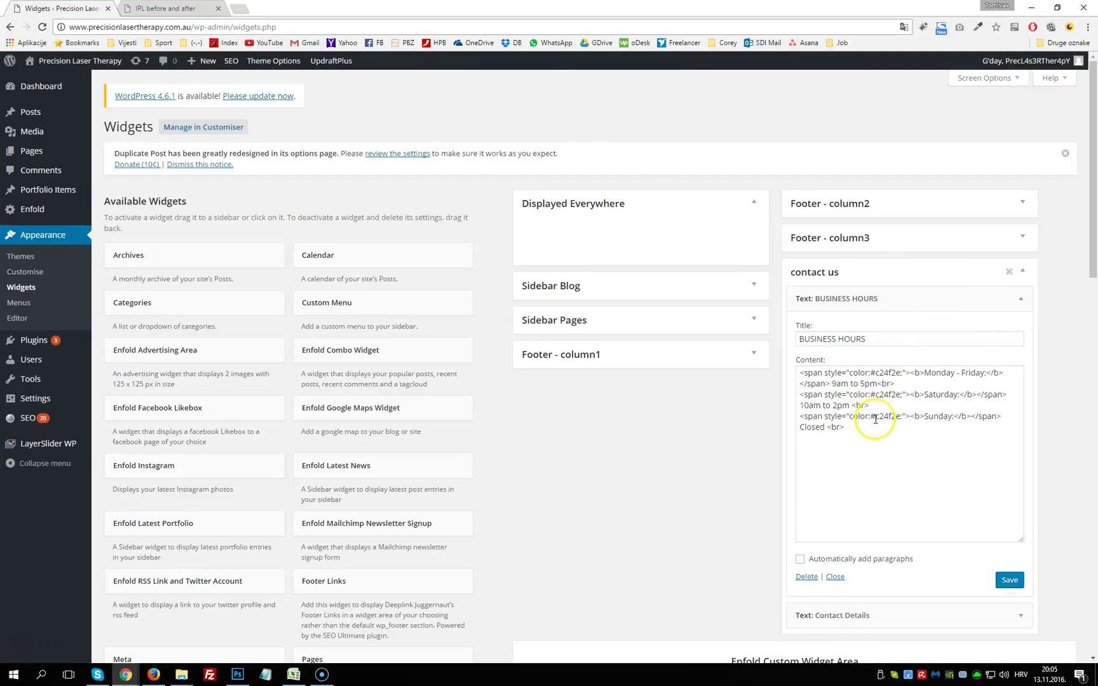
drag(925, 374, 985, 374)
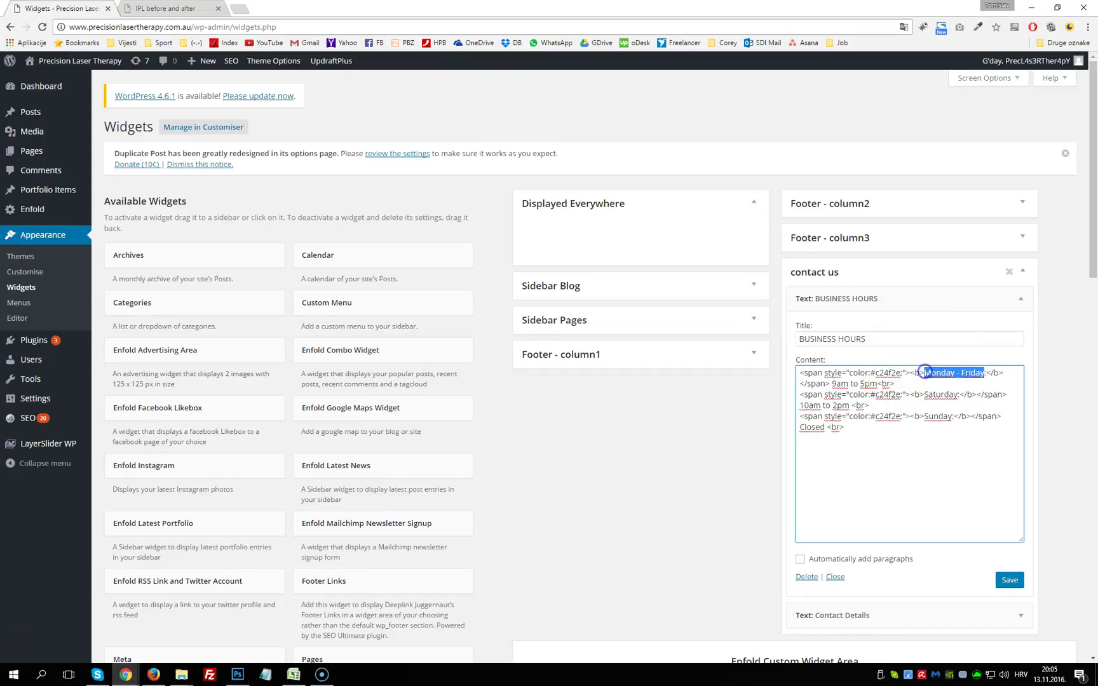
click(925, 373)
drag(913, 372, 777, 347)
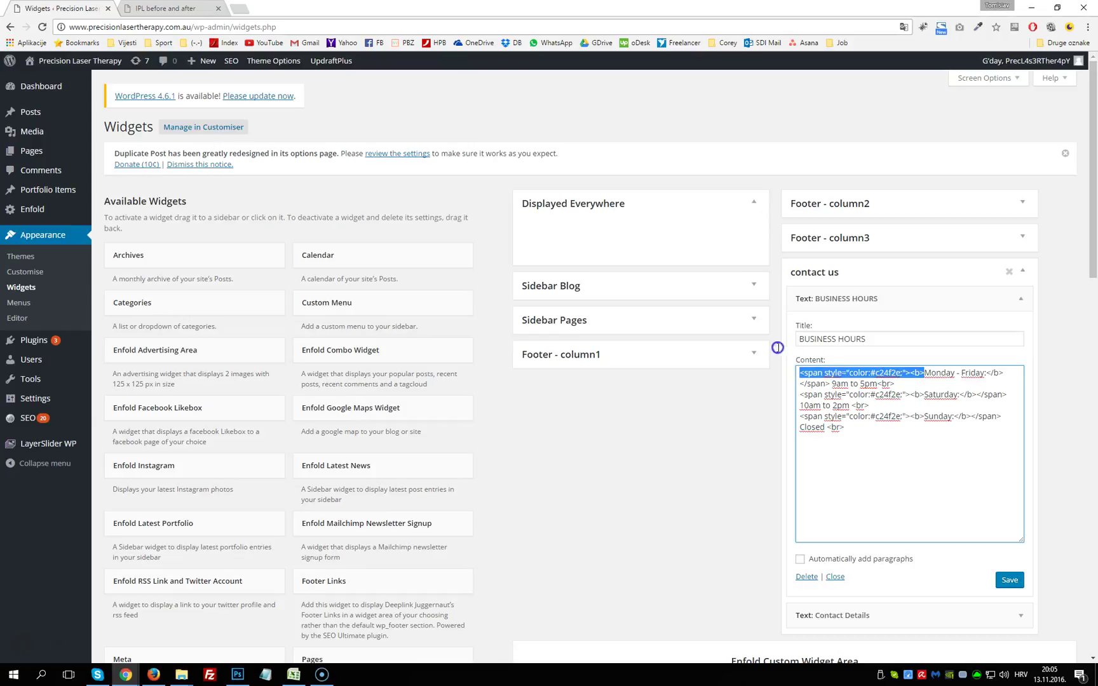
click(902, 429)
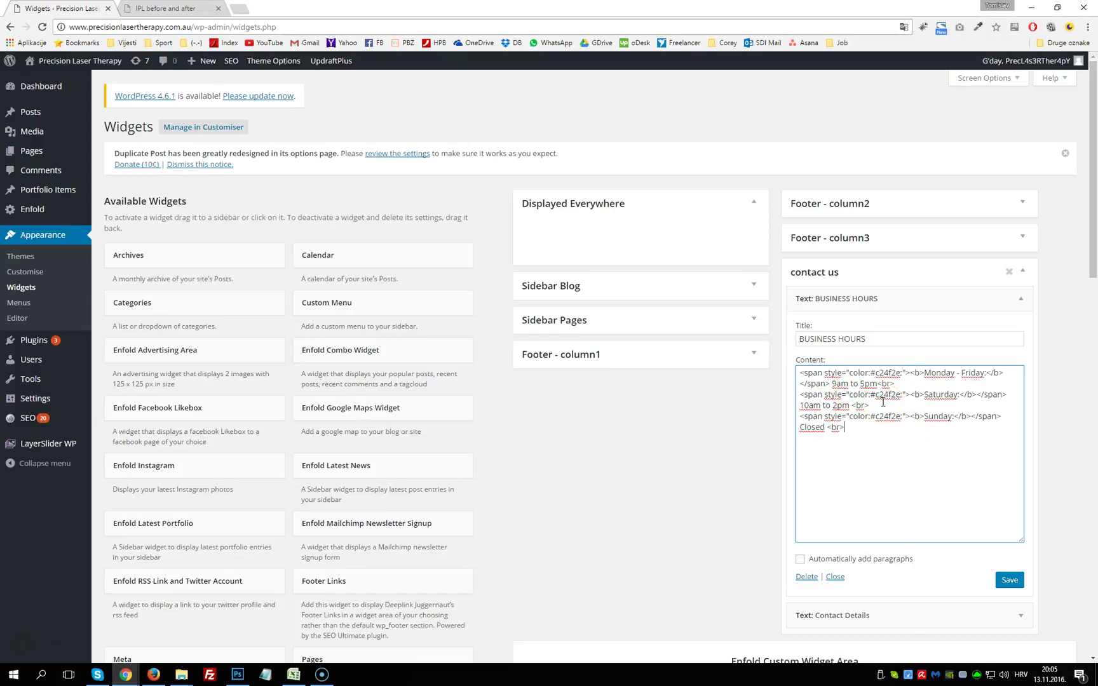
double_click(939, 416)
click(933, 394)
double_click(933, 394)
drag(849, 406, 813, 404)
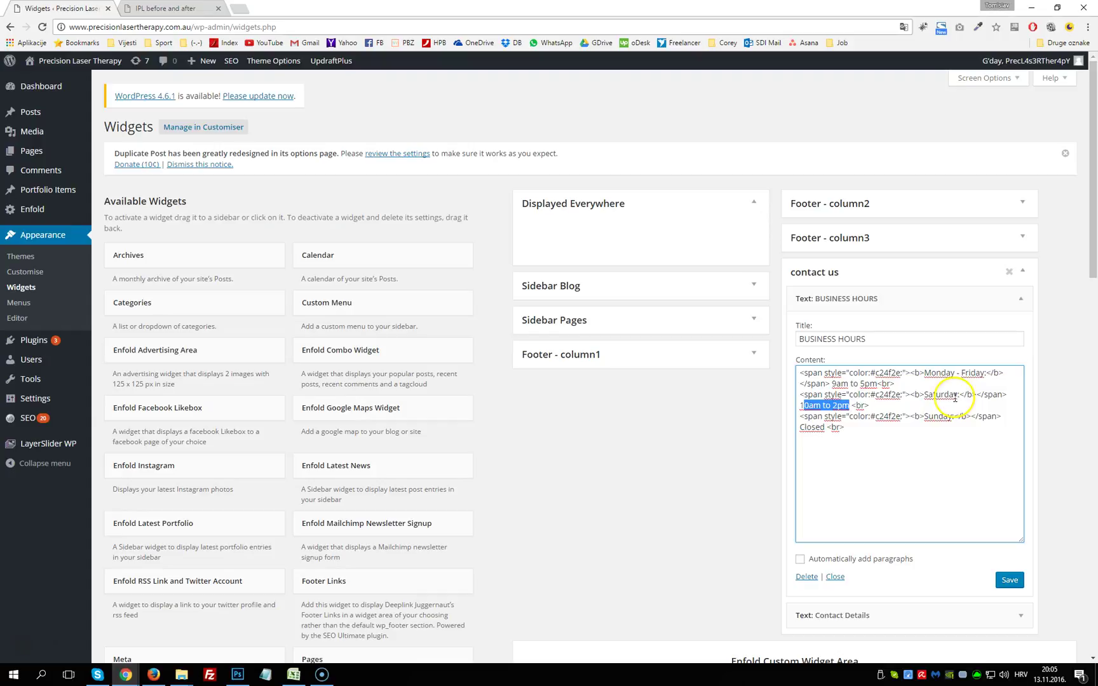
Step: Try adding the line "Anyting inhere" below the business hours, remove it, and collapse the widget
click(927, 476)
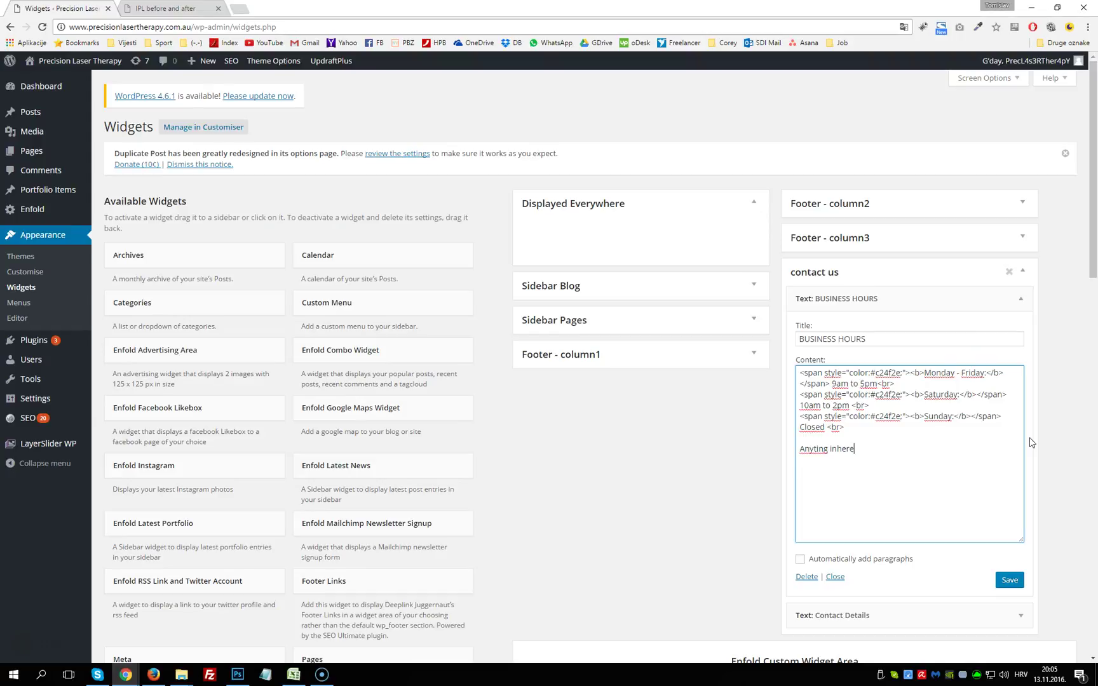
click(1013, 581)
drag(889, 451, 787, 441)
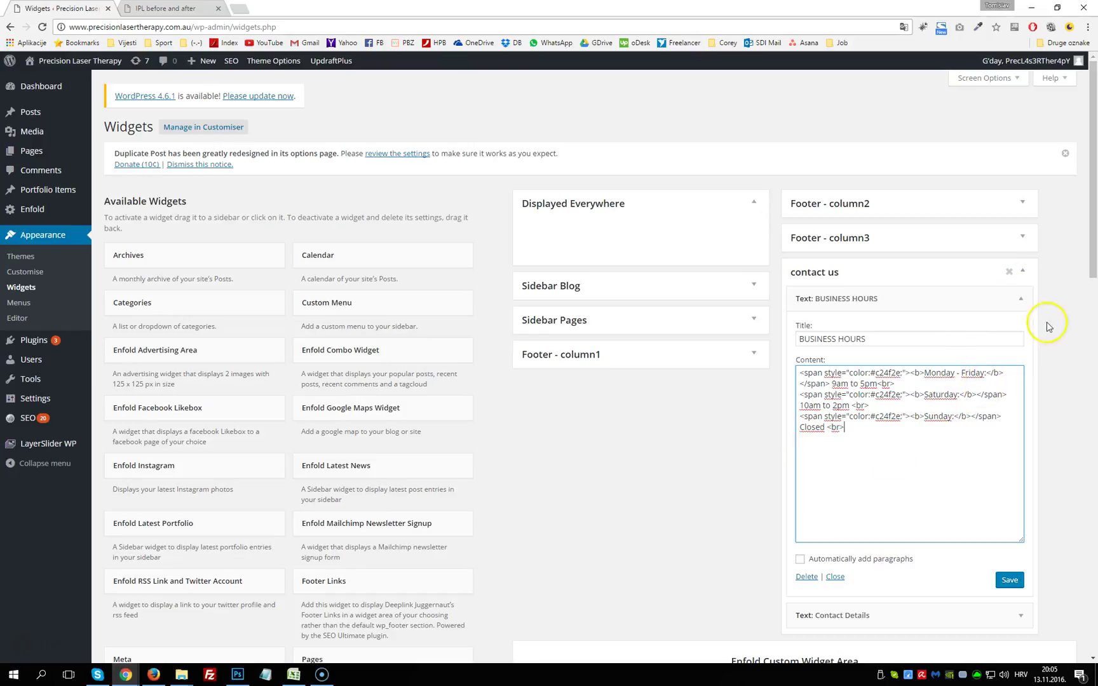
click(1020, 299)
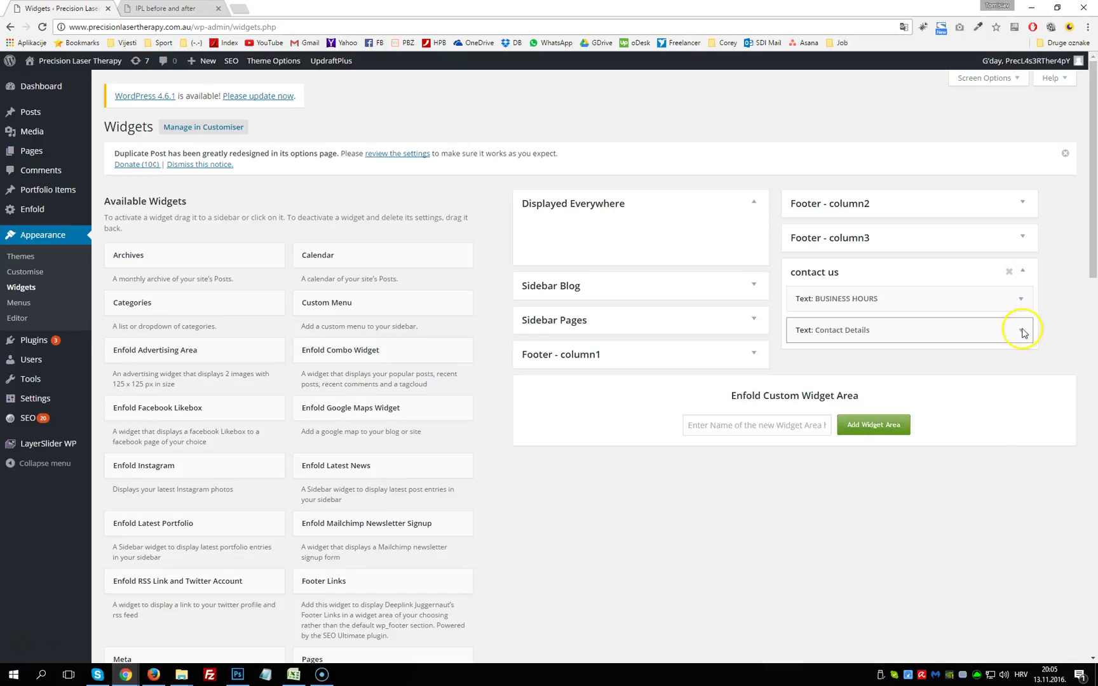
Step: Open the Contact Details text widget, examine its phone number and location lines, and collapse it
click(1021, 331)
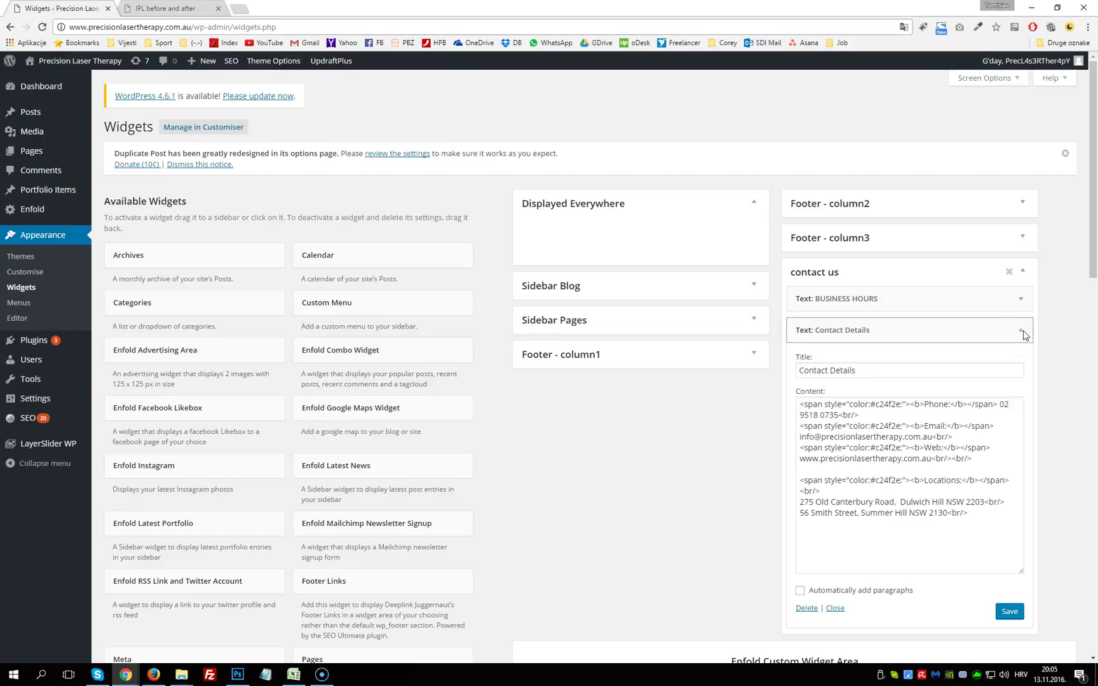
scroll(1005, 448, down, 2)
click(994, 404)
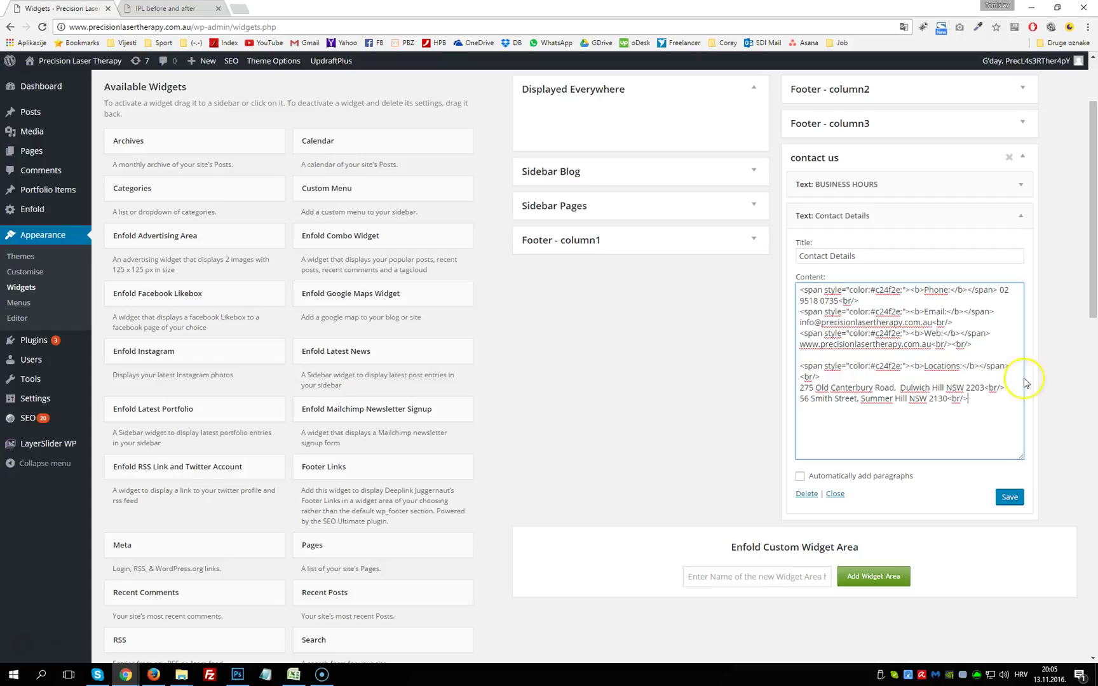
click(843, 301)
drag(838, 300, 986, 290)
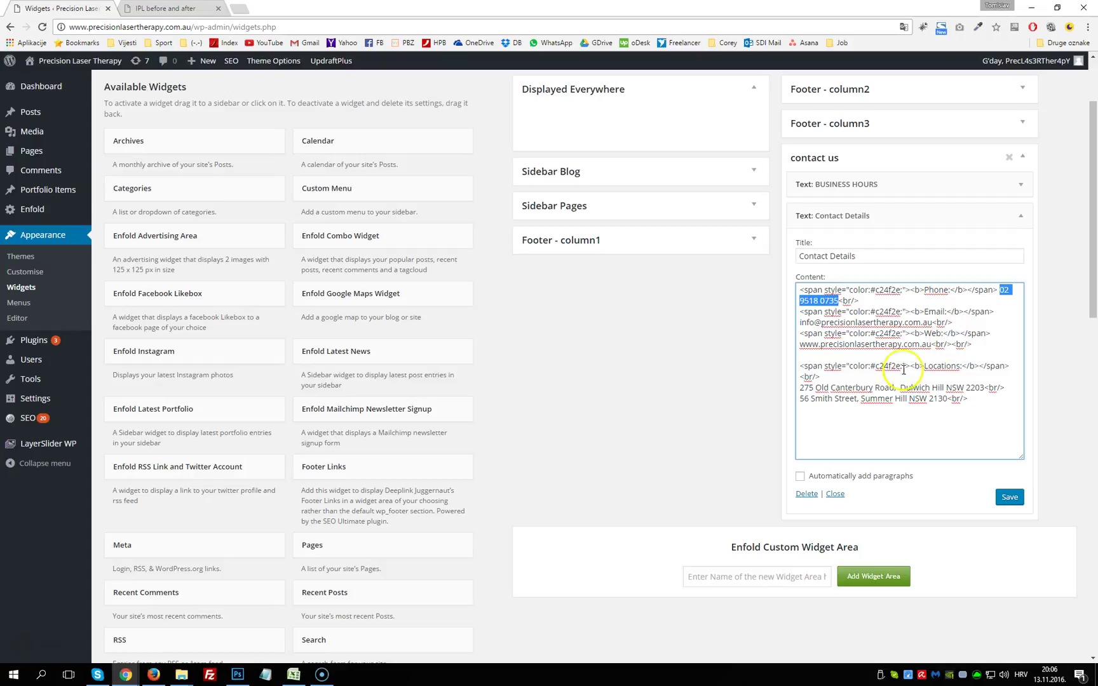
drag(799, 388, 951, 399)
click(1023, 222)
Step: Examine the contact line in the live page's top bar and return to the Widgets page
click(169, 8)
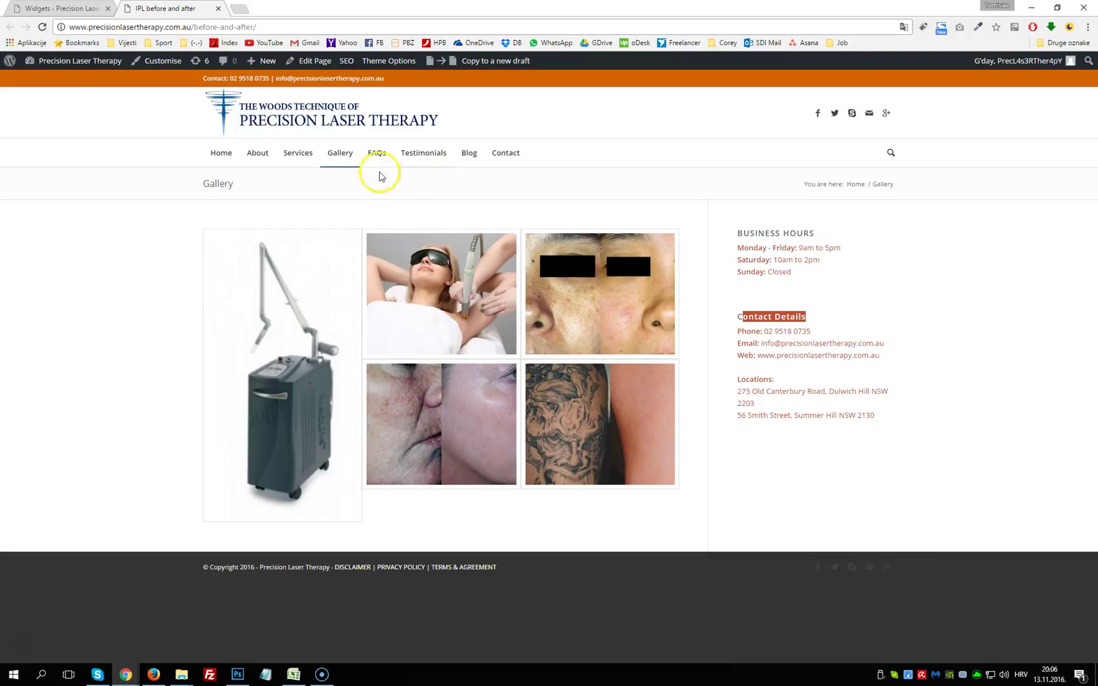
drag(384, 79, 214, 85)
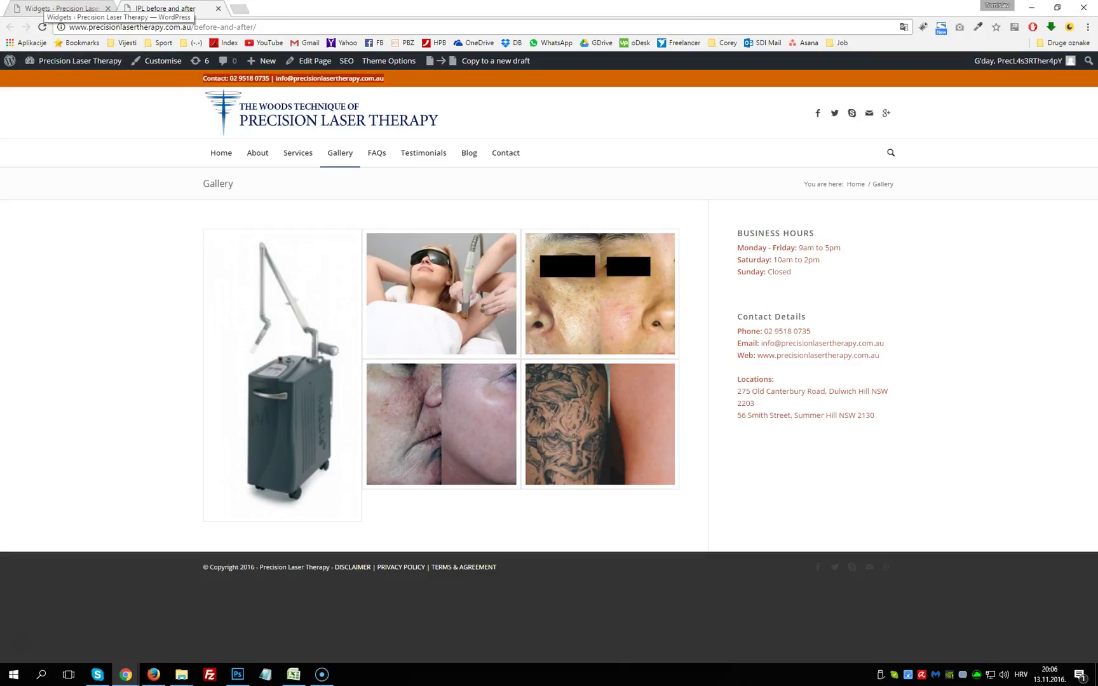
click(64, 8)
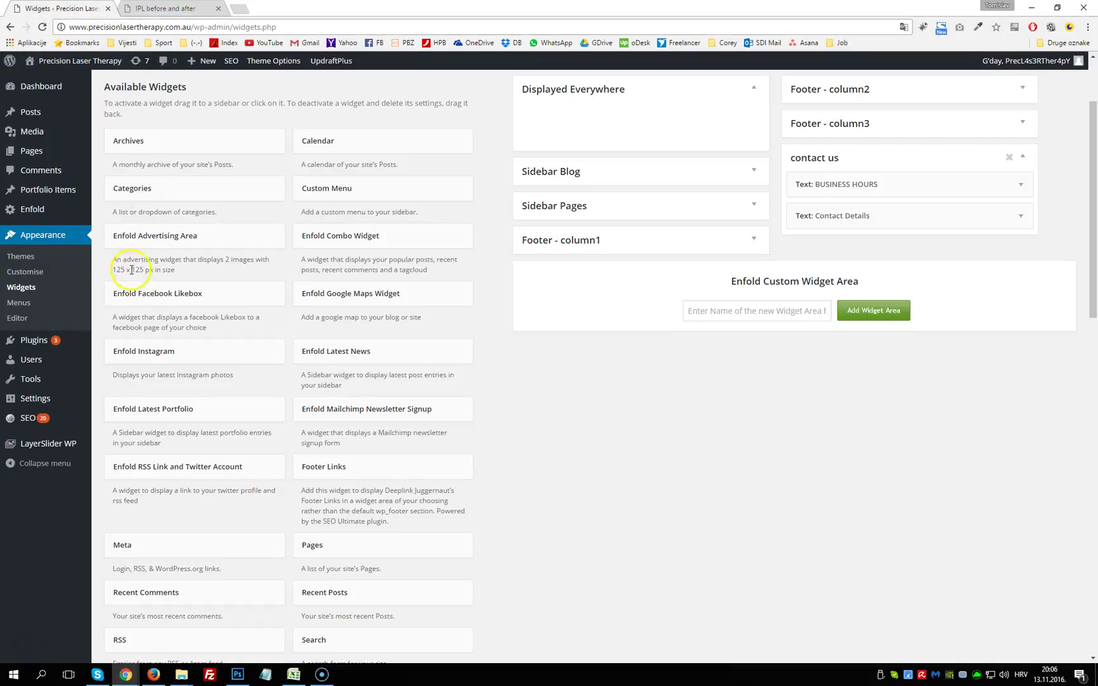
Step: Open the Extra Elements settings of the header in the Enfold theme options
click(60, 209)
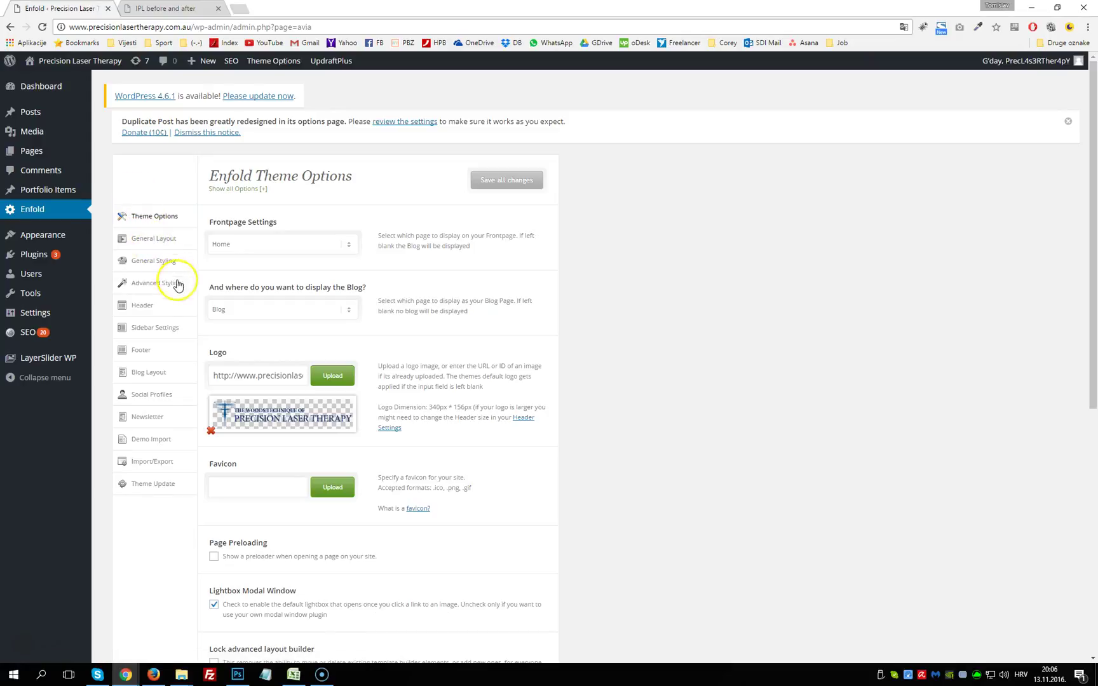
click(155, 306)
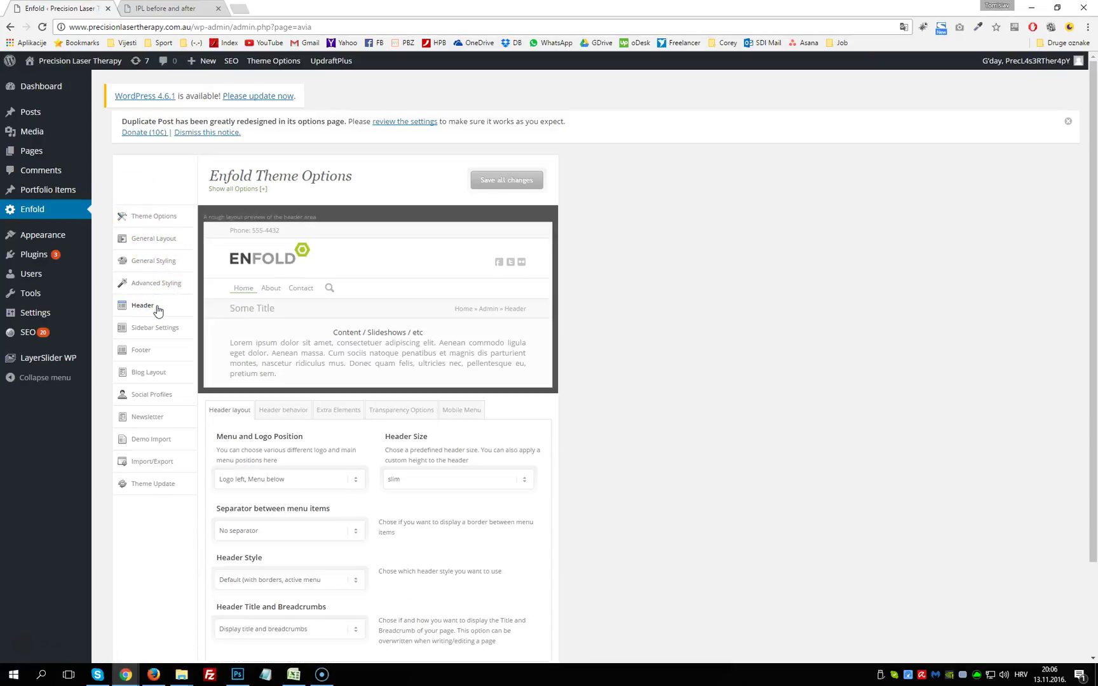
click(338, 411)
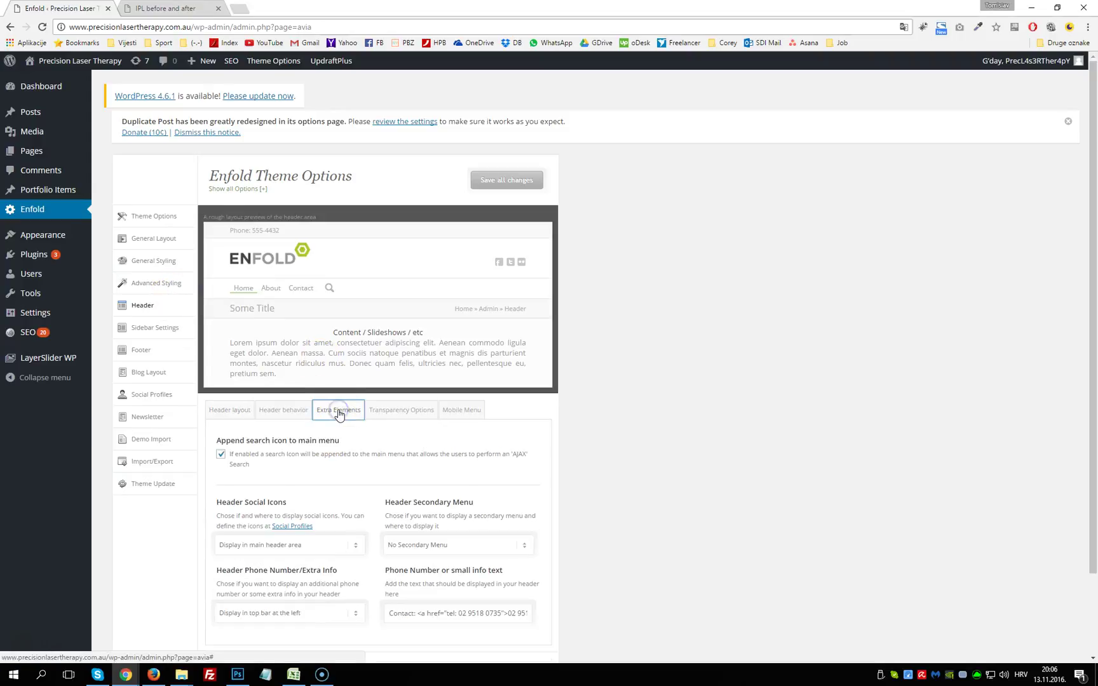
scroll(338, 411, down, 2)
Step: Examine the phone and e-mail link markup in the header's "Phone Number or small info text" setting
drag(462, 522, 425, 519)
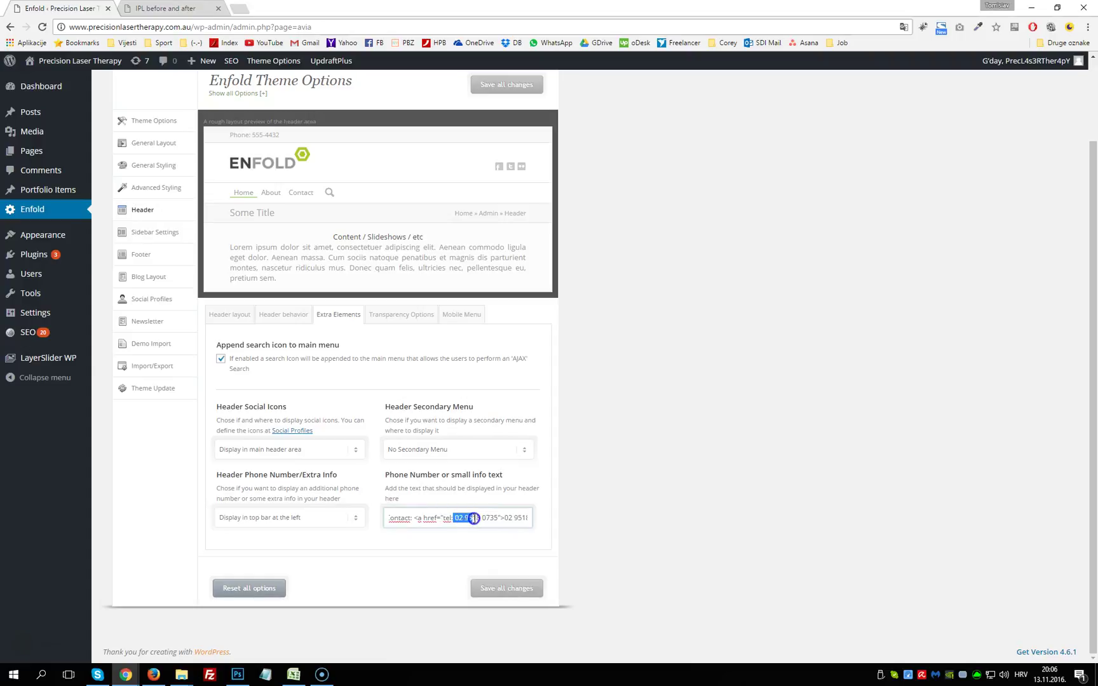
click(392, 517)
drag(527, 512, 492, 516)
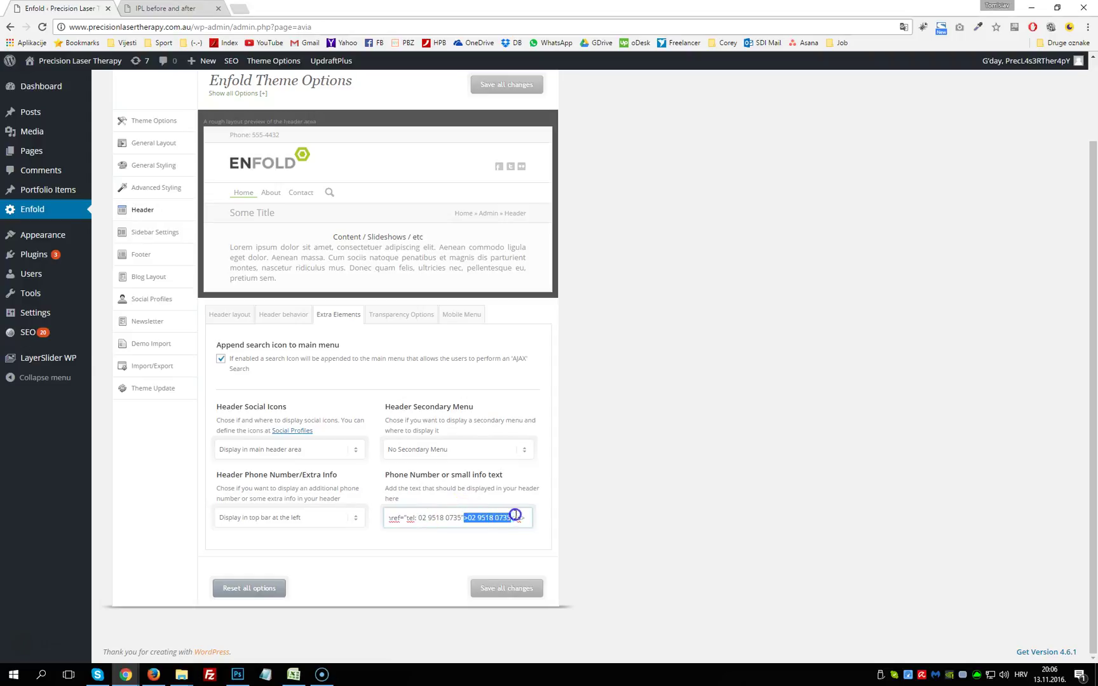
drag(510, 514, 459, 511)
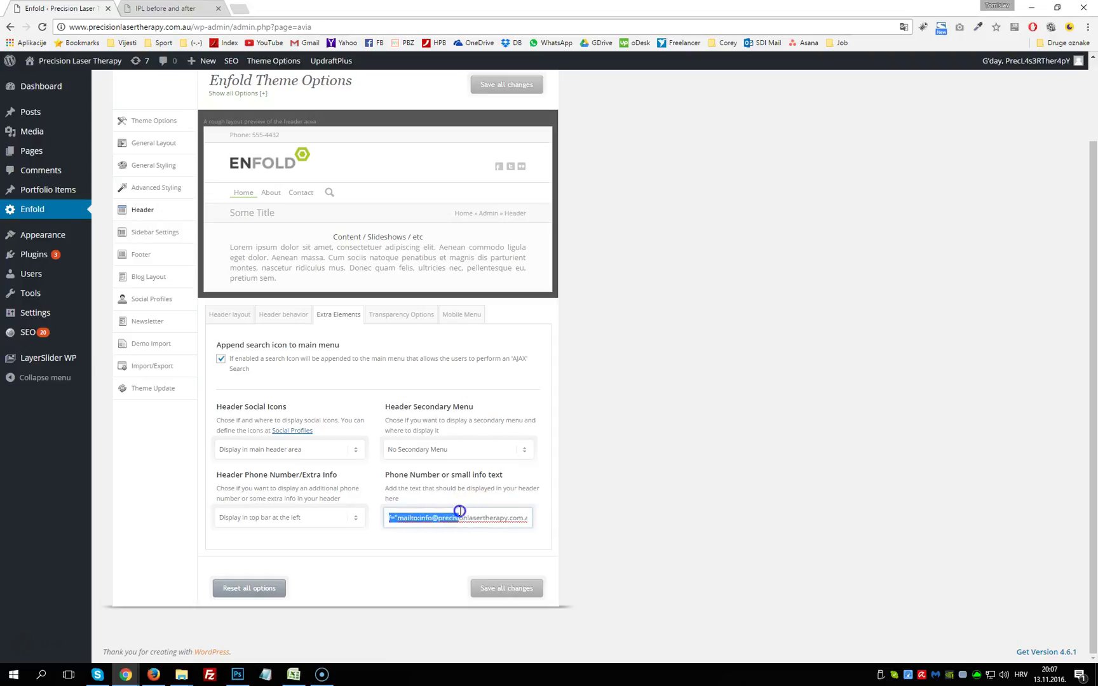
click(451, 521)
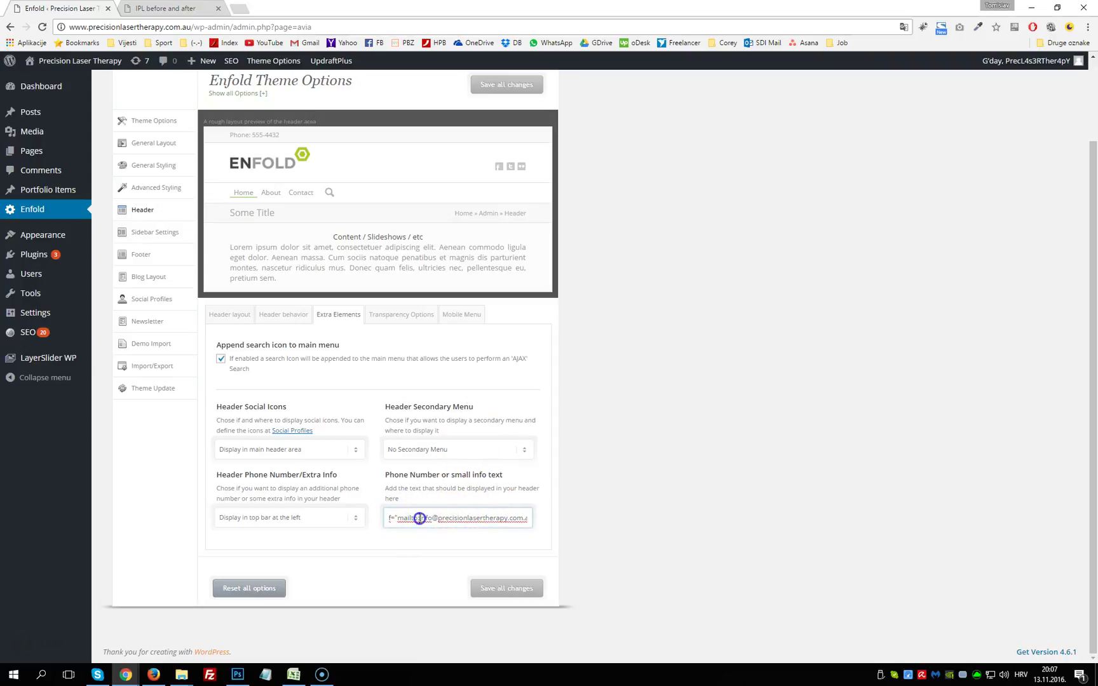
mouse_move(531, 516)
mouse_down()
mouse_move(480, 518)
mouse_move(534, 515)
mouse_move(490, 521)
mouse_move(527, 515)
mouse_move(514, 518)
mouse_up()
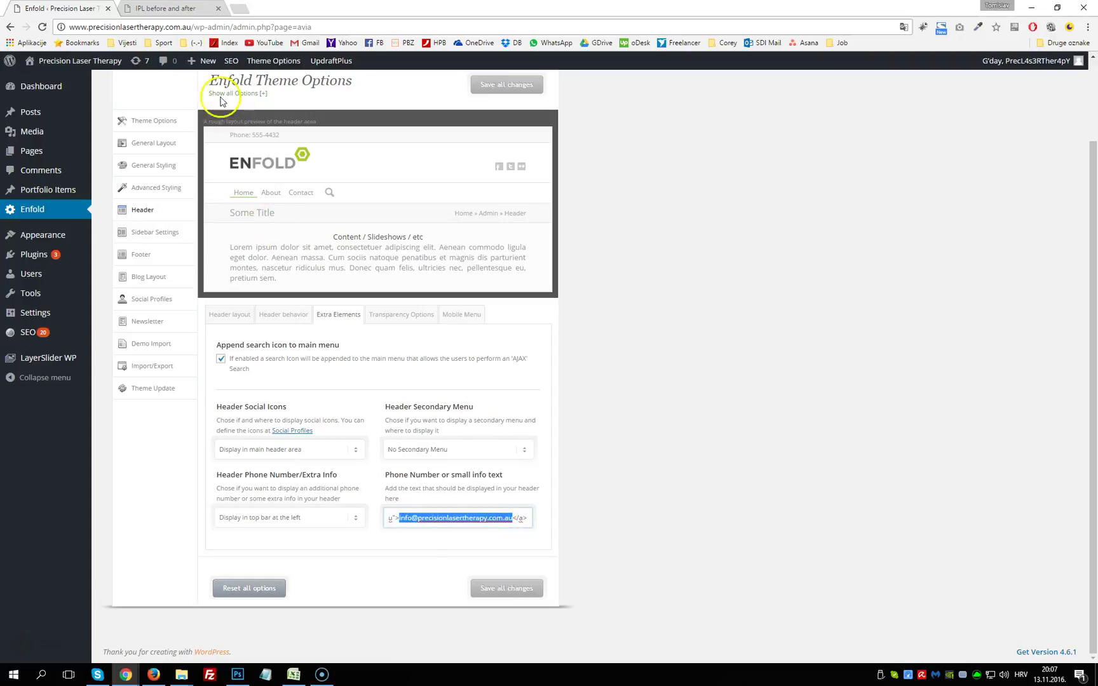
Step: Open the live Testimonials page and load its page editor in a new tab
key(ctrl+Tab)
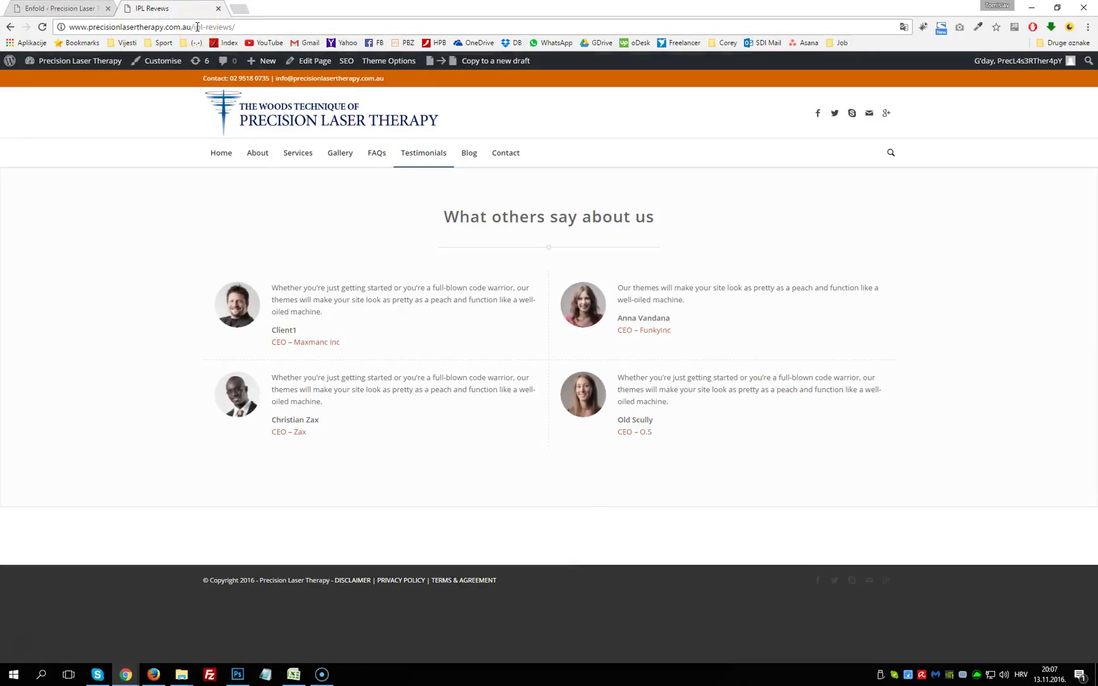
right_click(310, 61)
click(338, 68)
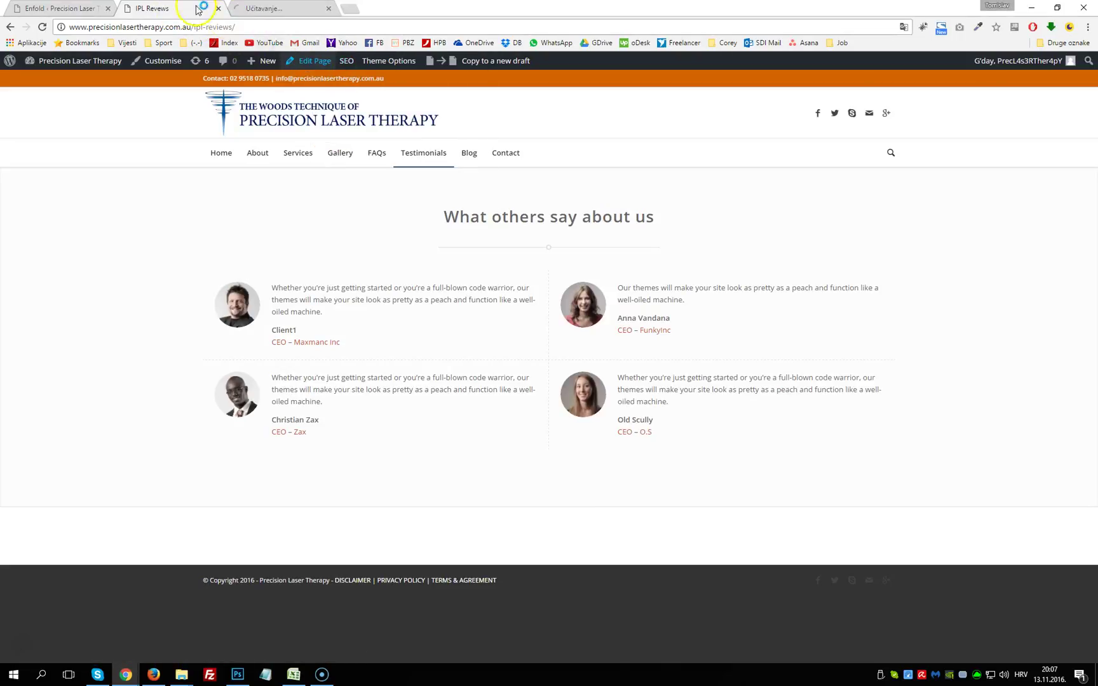
Step: Close the Enfold theme options and open the Testimonials element in the Testimonials page's layout builder
click(108, 8)
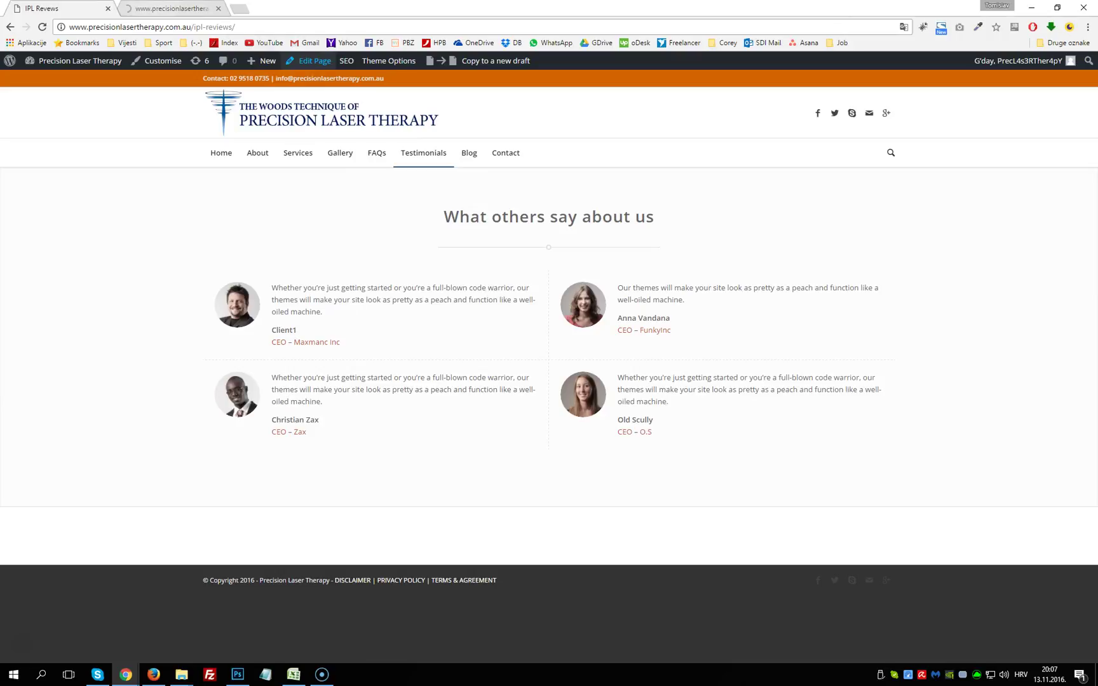
click(152, 8)
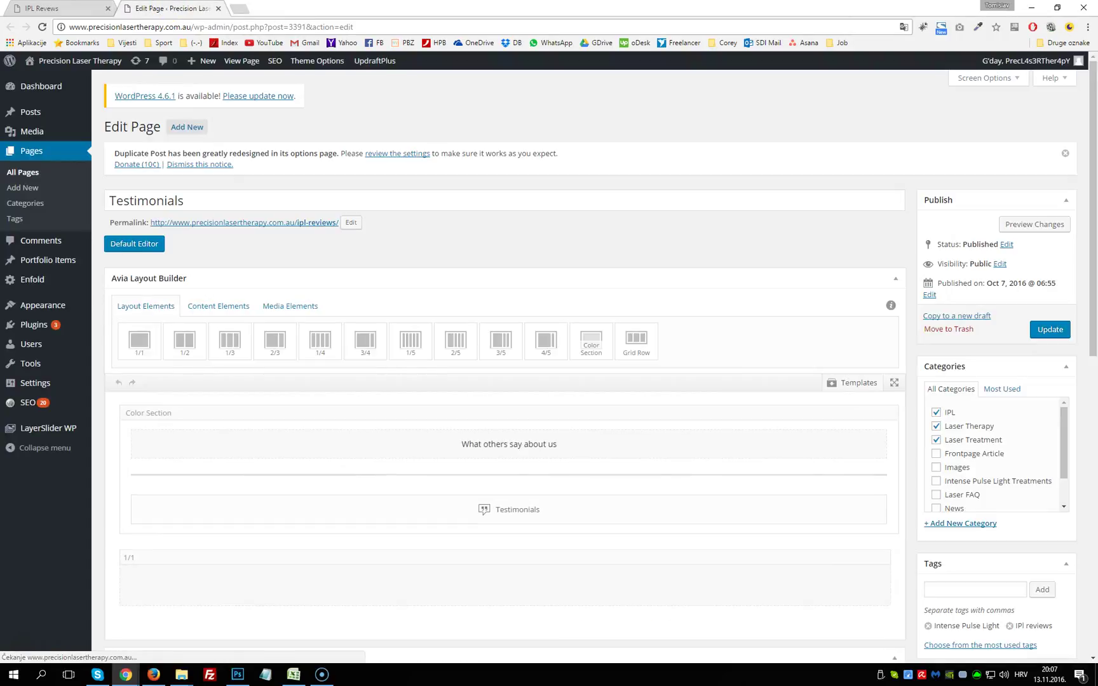
scroll(608, 162, down, 3)
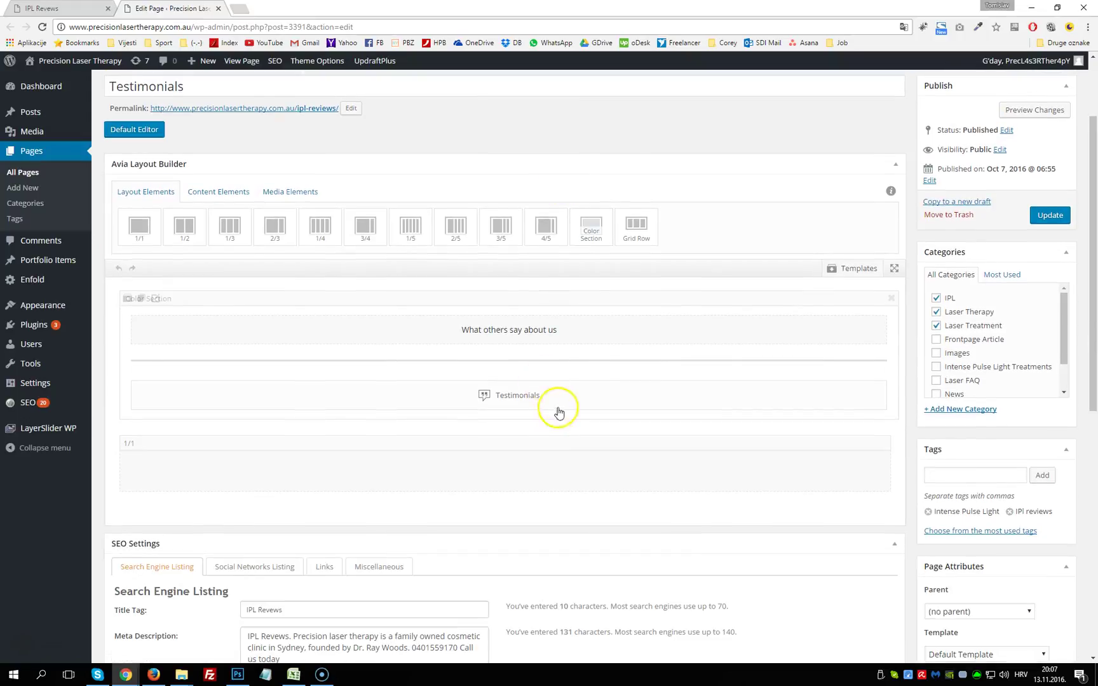
click(507, 399)
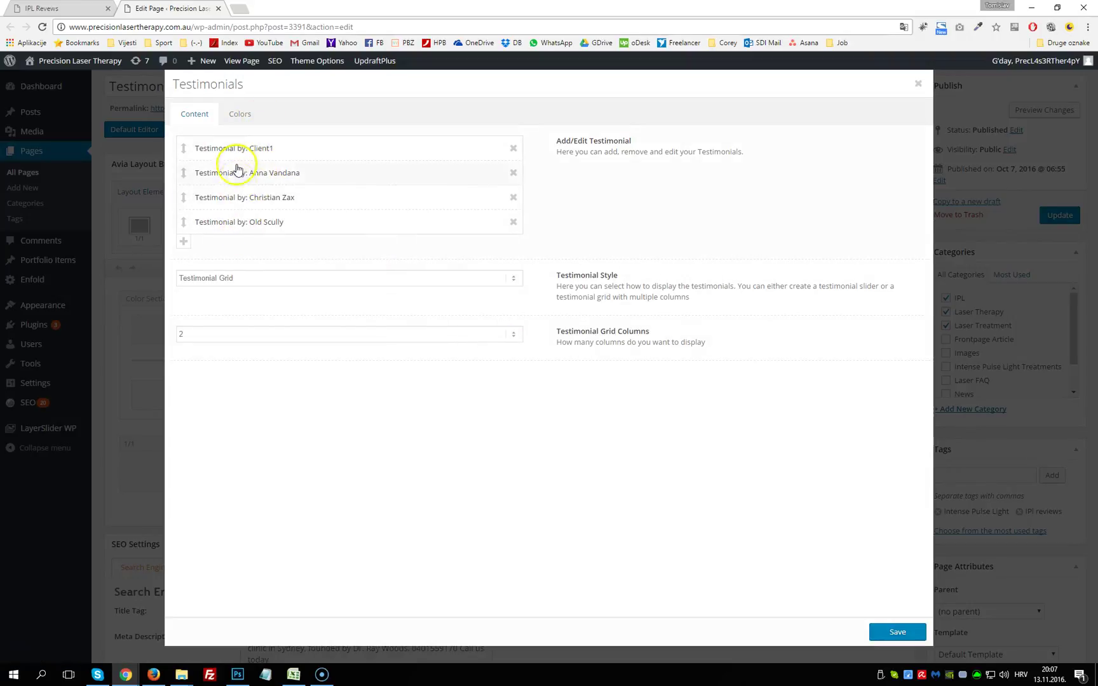
Step: Compare the testimonials shown on the live page with the entries listed in the Testimonials element
key(ctrl+shift+Tab)
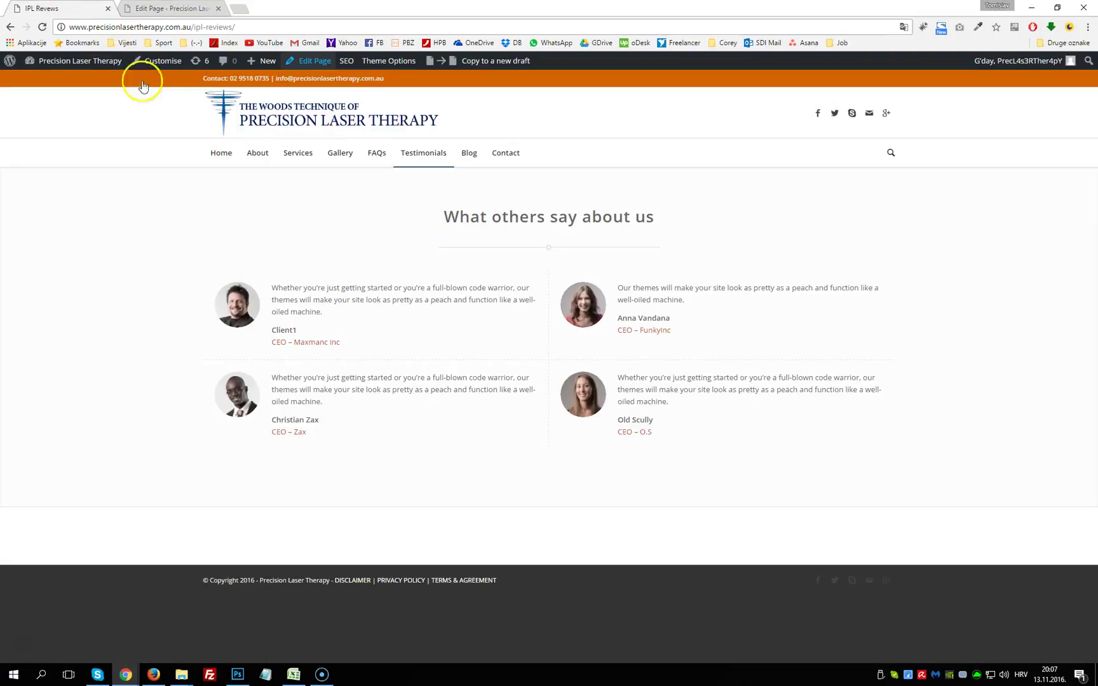
drag(386, 348, 270, 274)
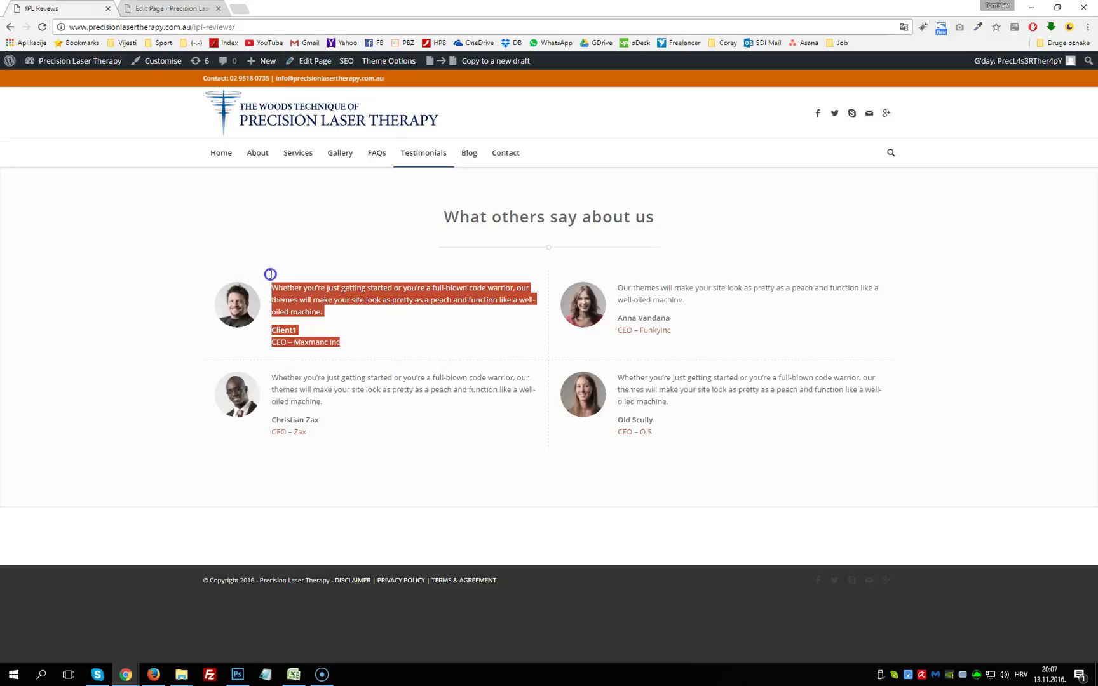
drag(701, 341, 625, 284)
click(160, 7)
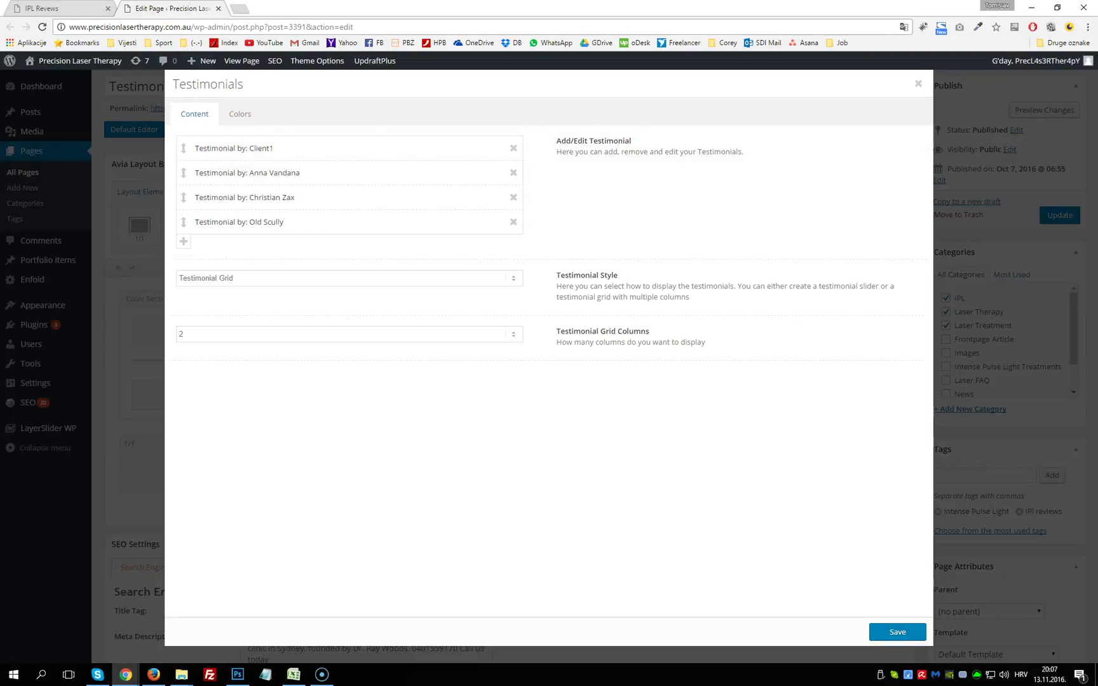
key(ctrl+shift+Tab)
drag(297, 330, 279, 287)
click(350, 341)
key(ctrl+Tab)
Step: Examine the image, name, subtitle and quote of the "Client1" testimonial and close it without saving
click(369, 148)
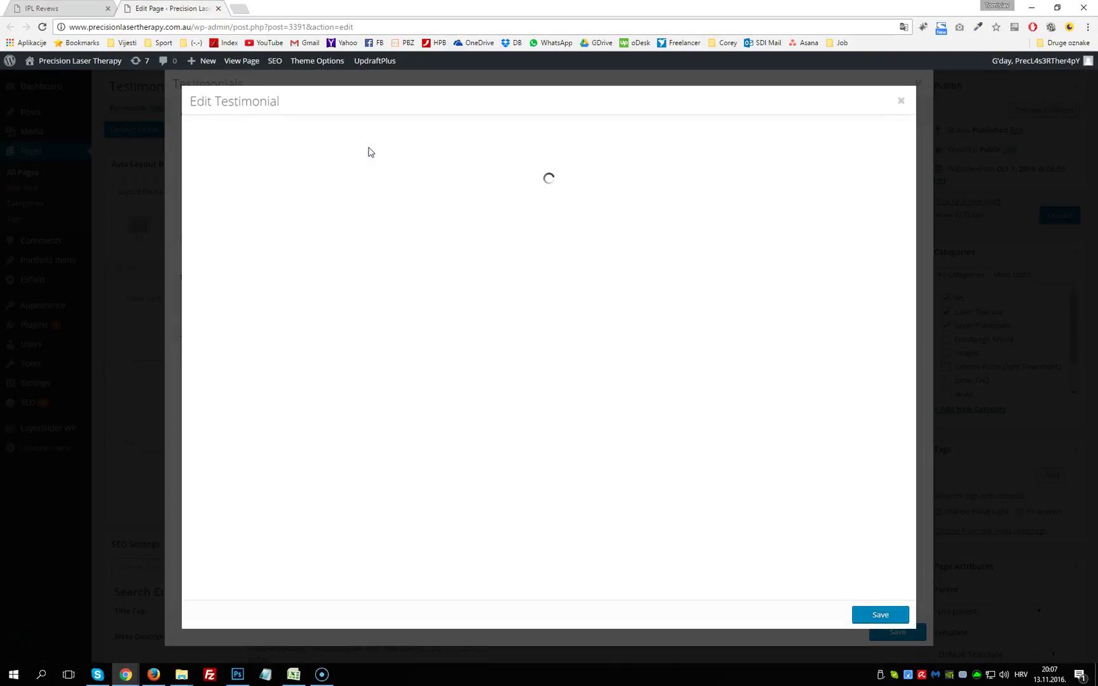
mouse_move(202, 194)
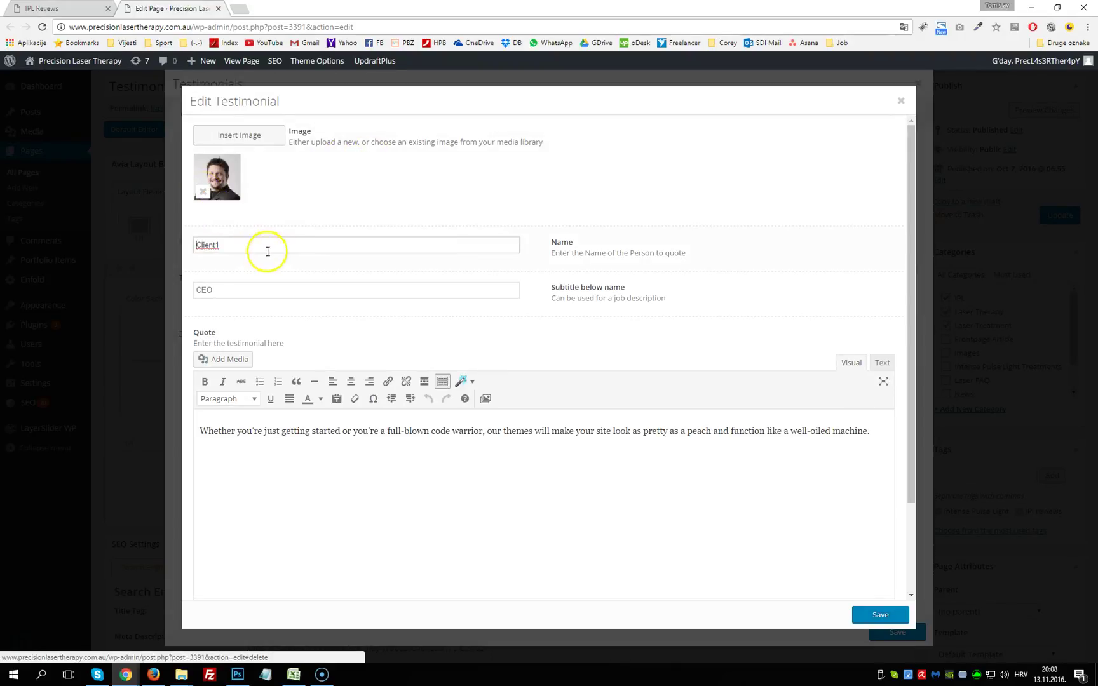
drag(265, 247, 159, 245)
click(218, 289)
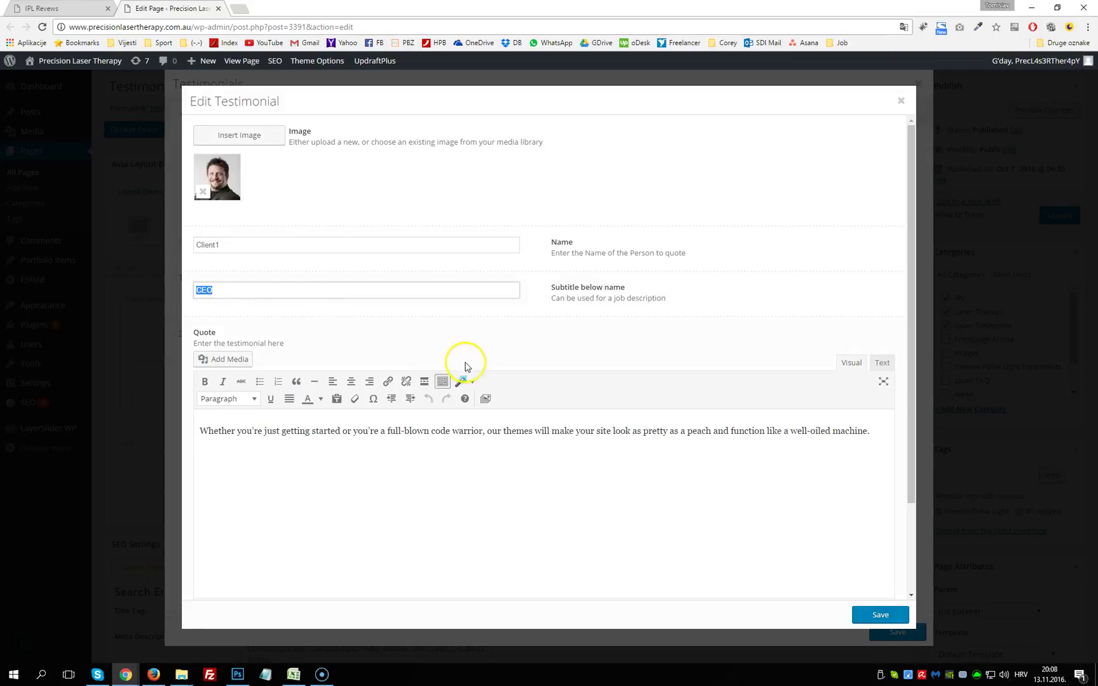
drag(432, 432, 995, 436)
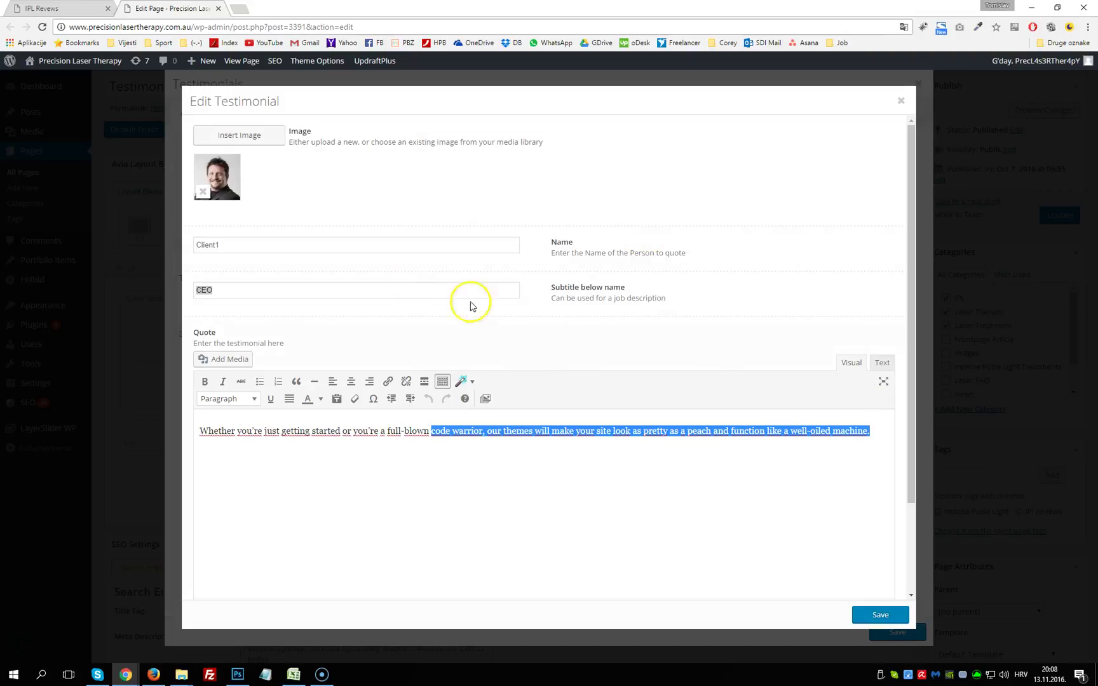
click(900, 101)
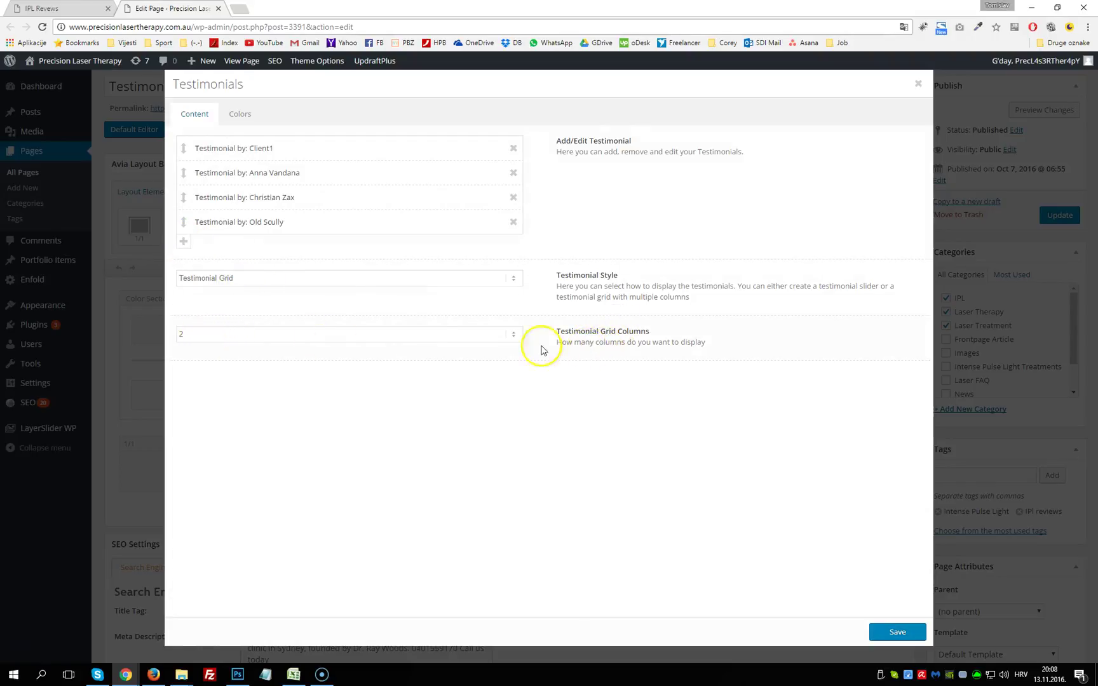
Step: Examine the Testimonial Grid Columns options and close the Testimonials element along with the page editor
click(293, 335)
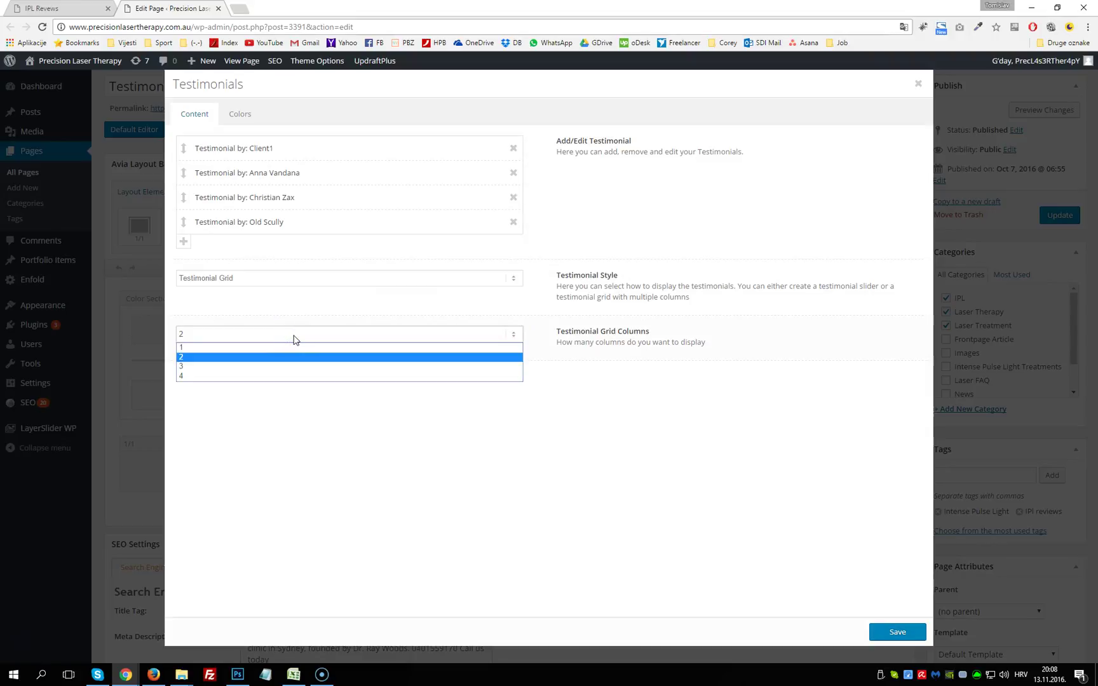
click(293, 336)
click(919, 83)
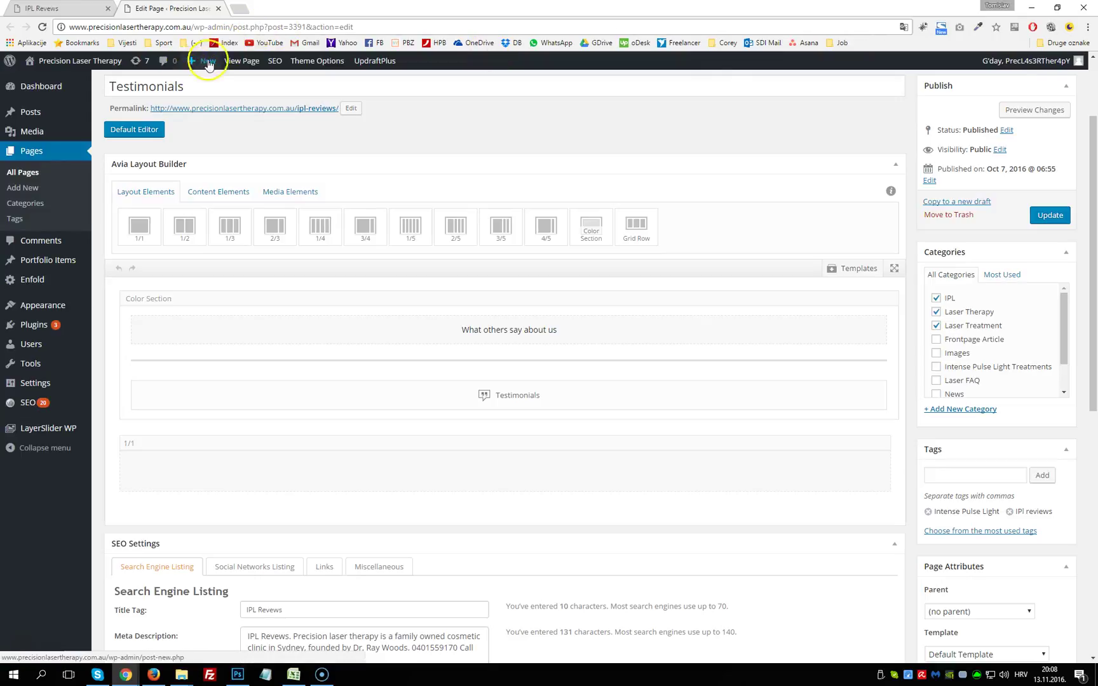
click(100, 8)
click(107, 9)
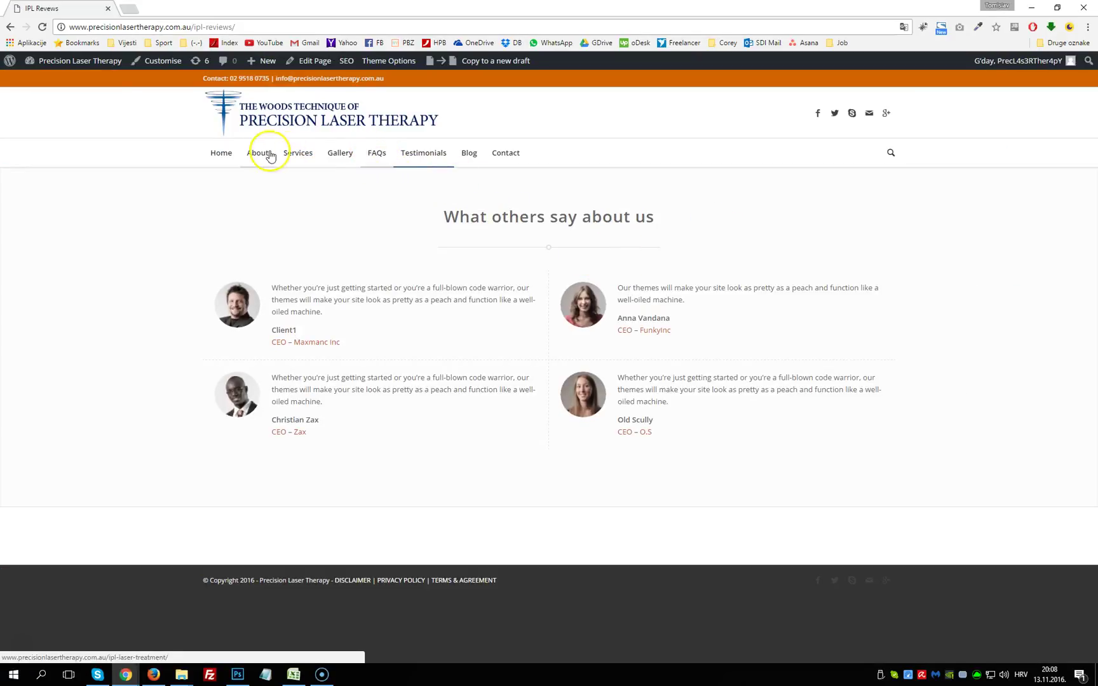
Step: Open the live FAQs page and expand and collapse its first two questions
click(375, 157)
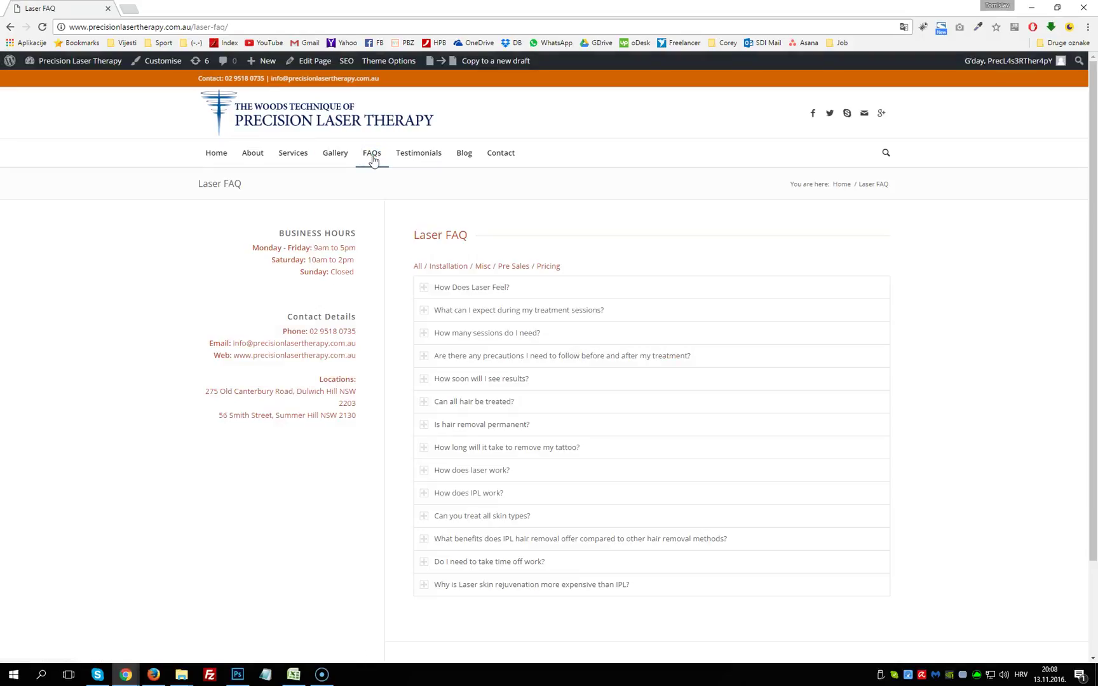
click(438, 287)
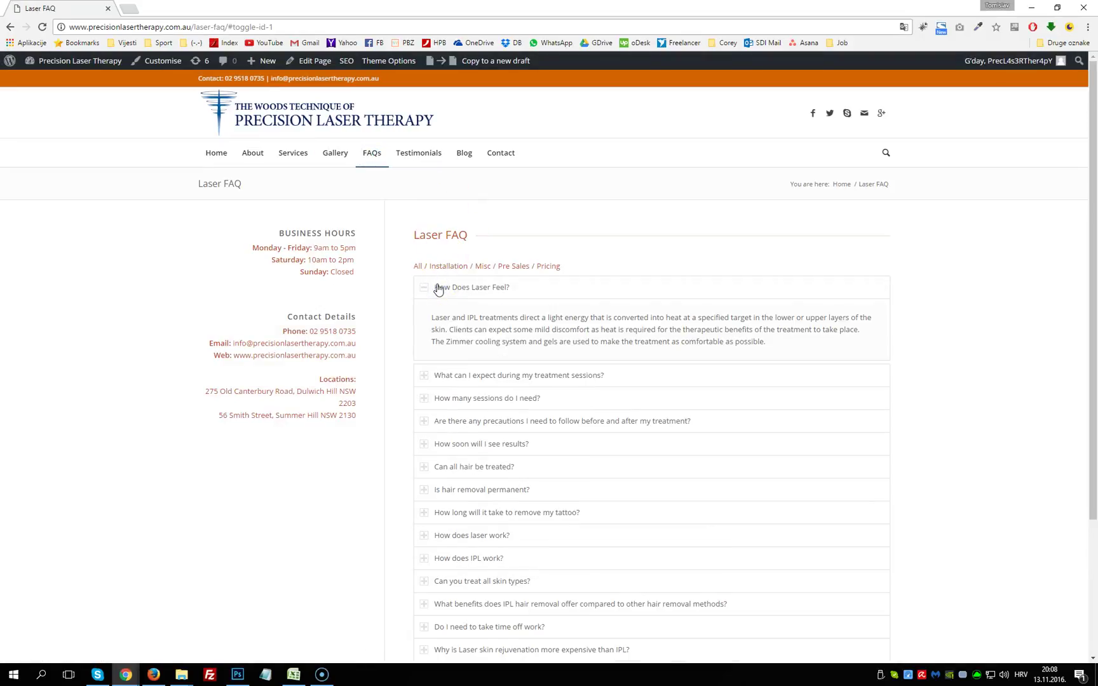
click(438, 288)
click(453, 310)
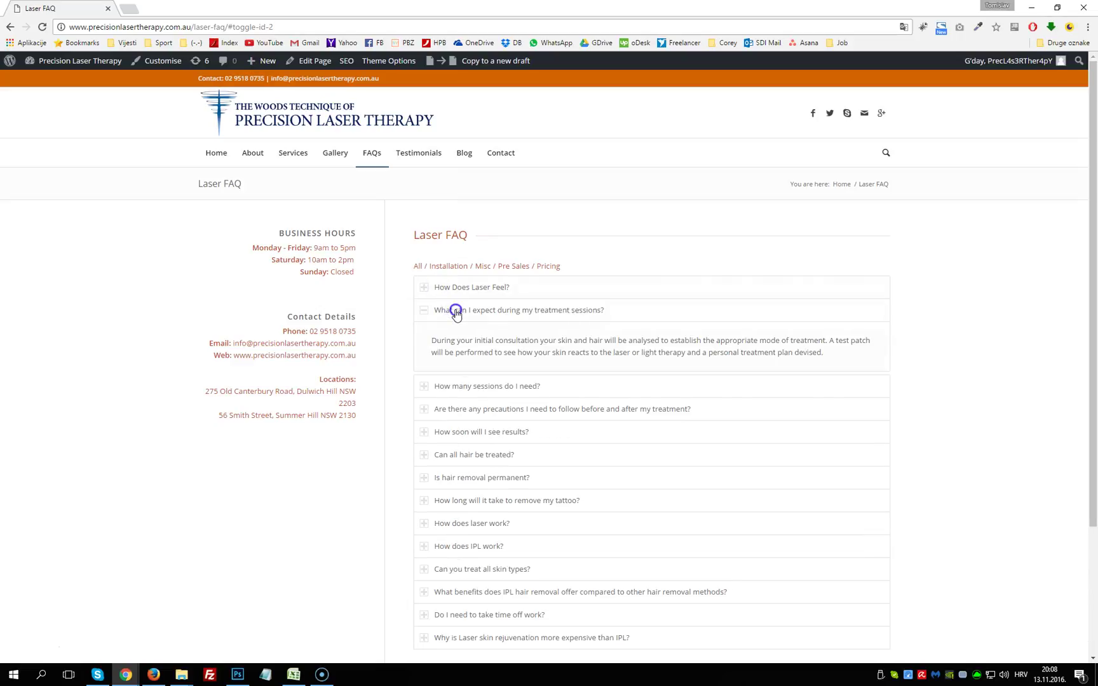
click(456, 311)
Step: Load the Laser FAQ page editor in a new tab and open its Accordion element
right_click(305, 71)
click(326, 66)
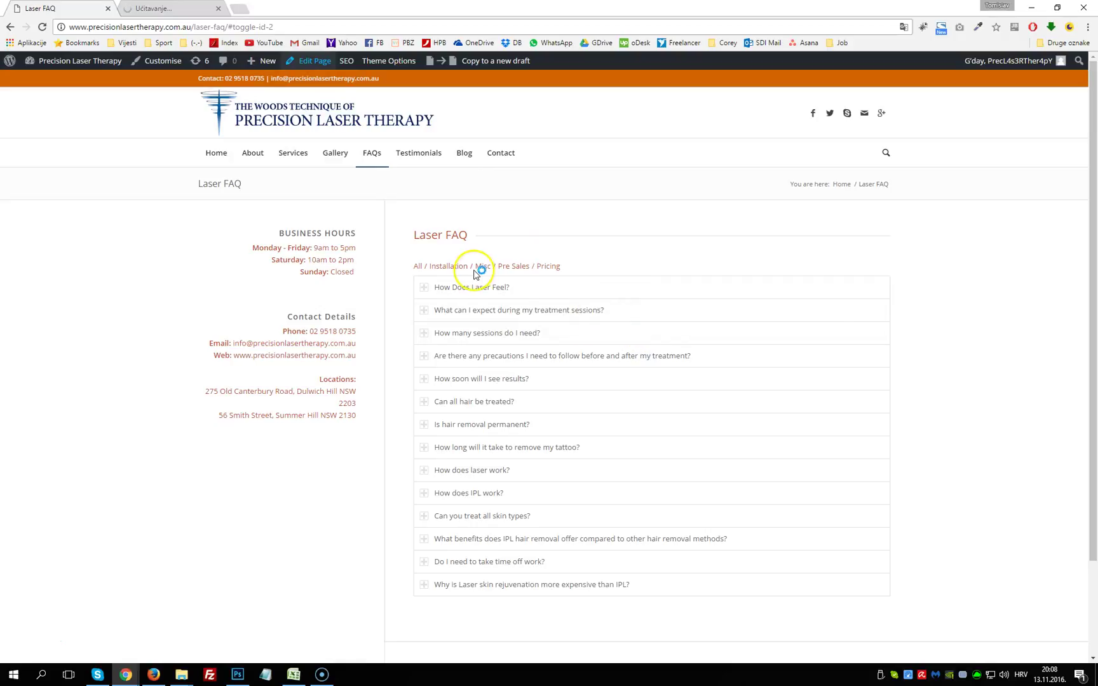
scroll(473, 273, down, 2)
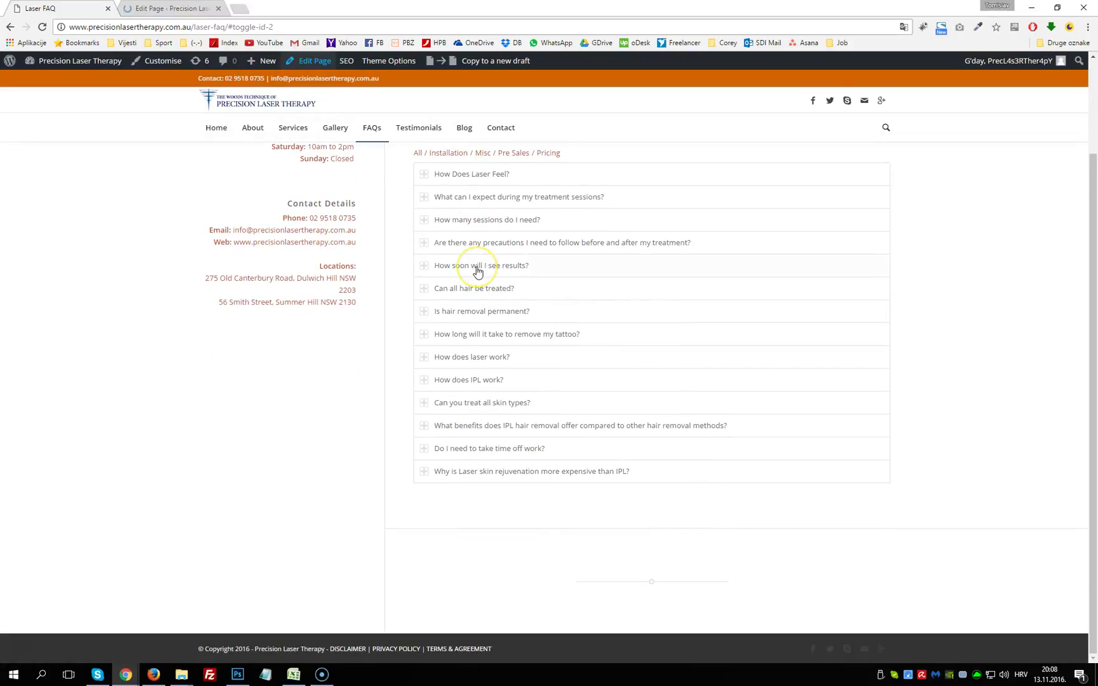
scroll(477, 272, up, 3)
key(ctrl+Tab)
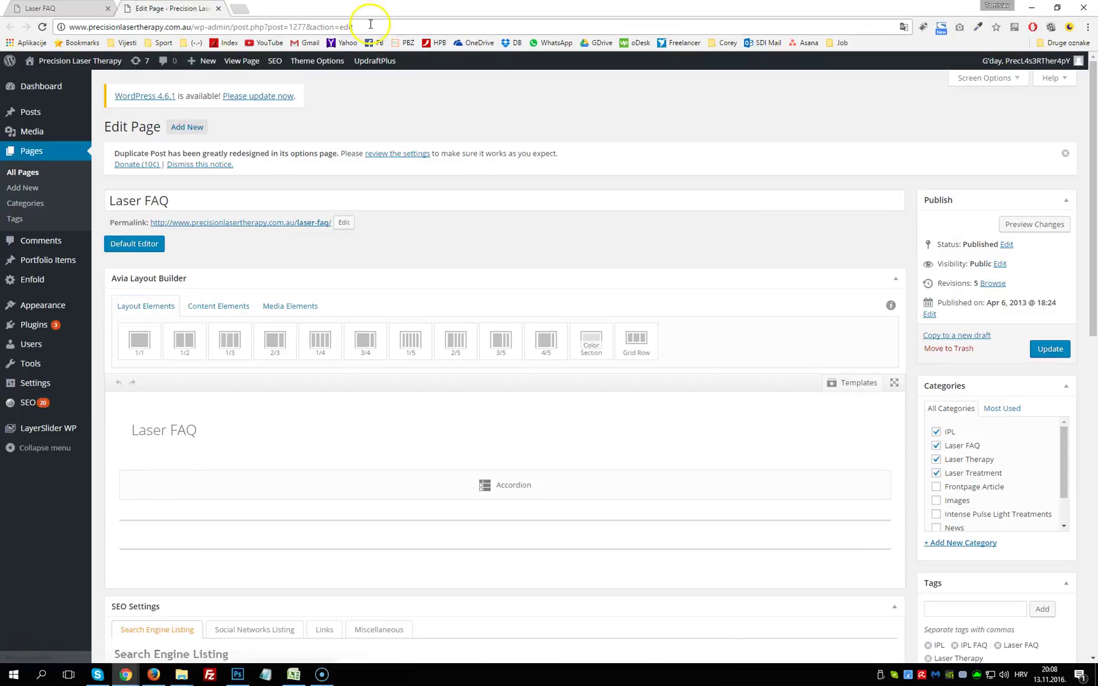
scroll(599, 271, down, 1)
mouse_move(492, 422)
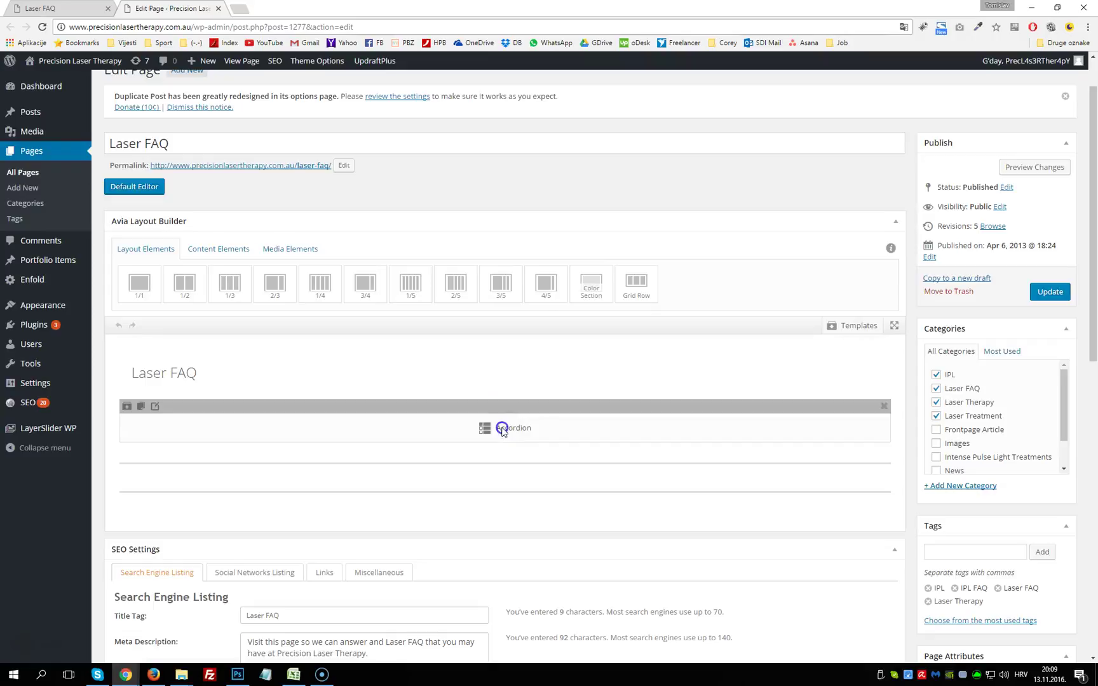
click(502, 428)
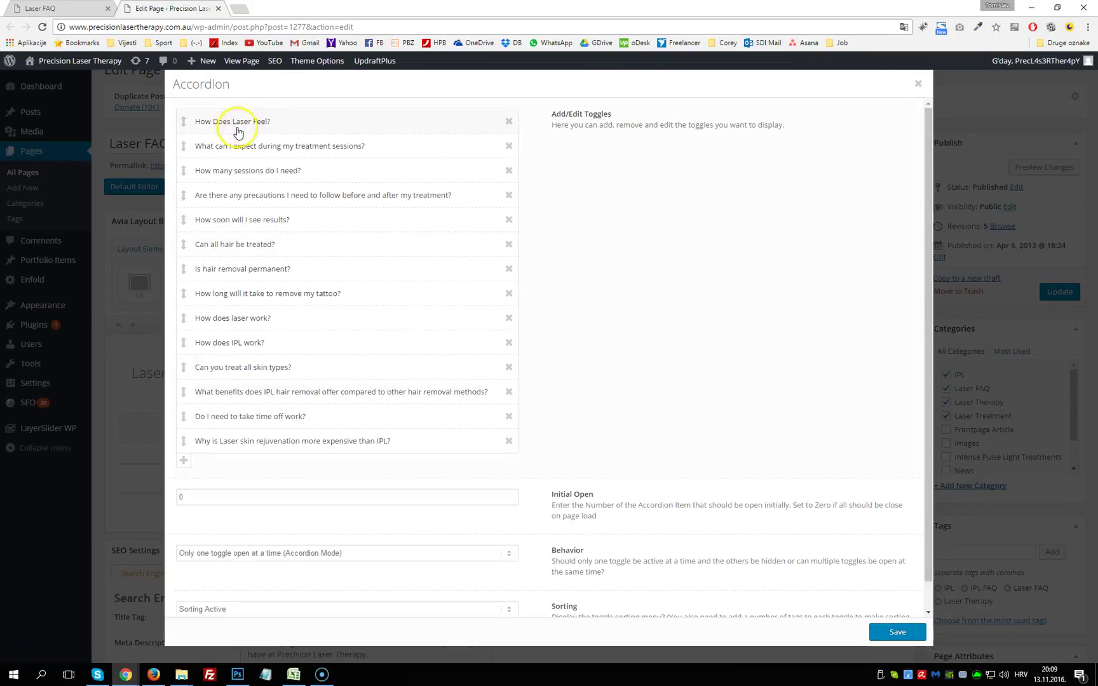
Step: Compare the accordion toggles with the live FAQs and examine the title and content of "How Does Laser Feel?", leaving everything unsaved
click(85, 7)
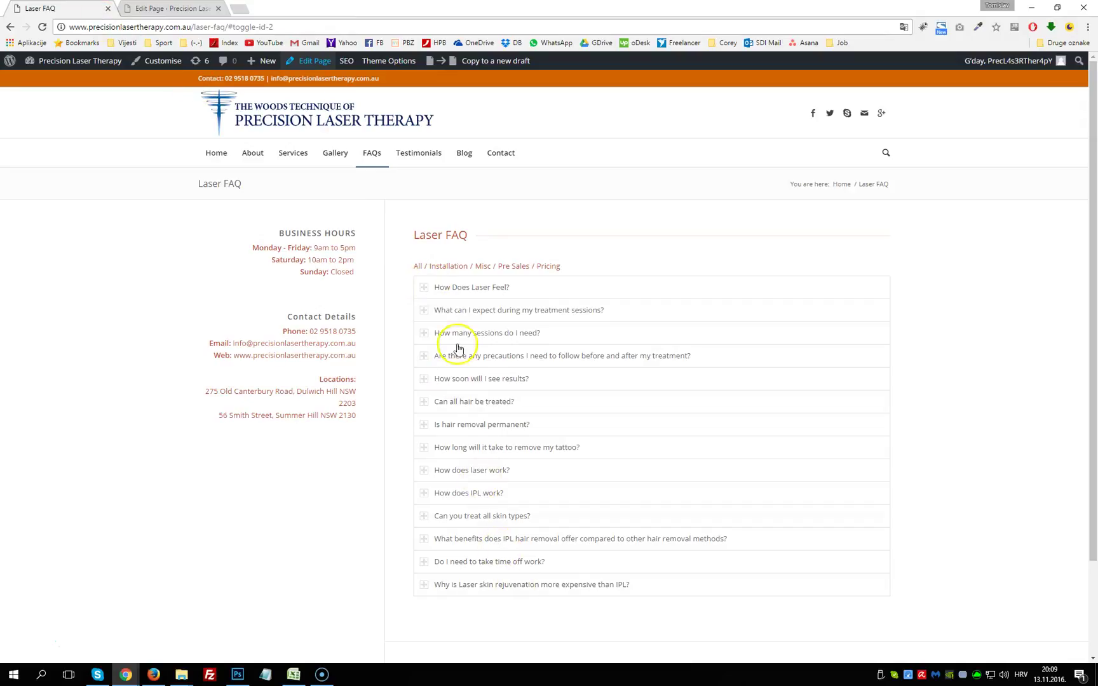
key(ctrl+Tab)
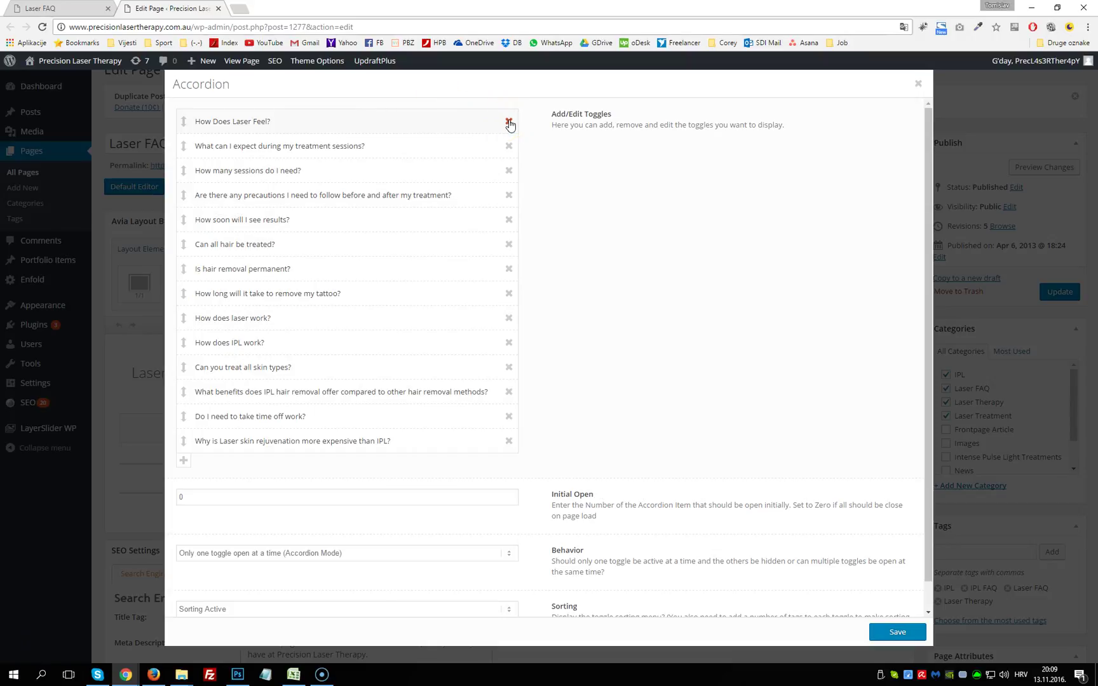
click(231, 122)
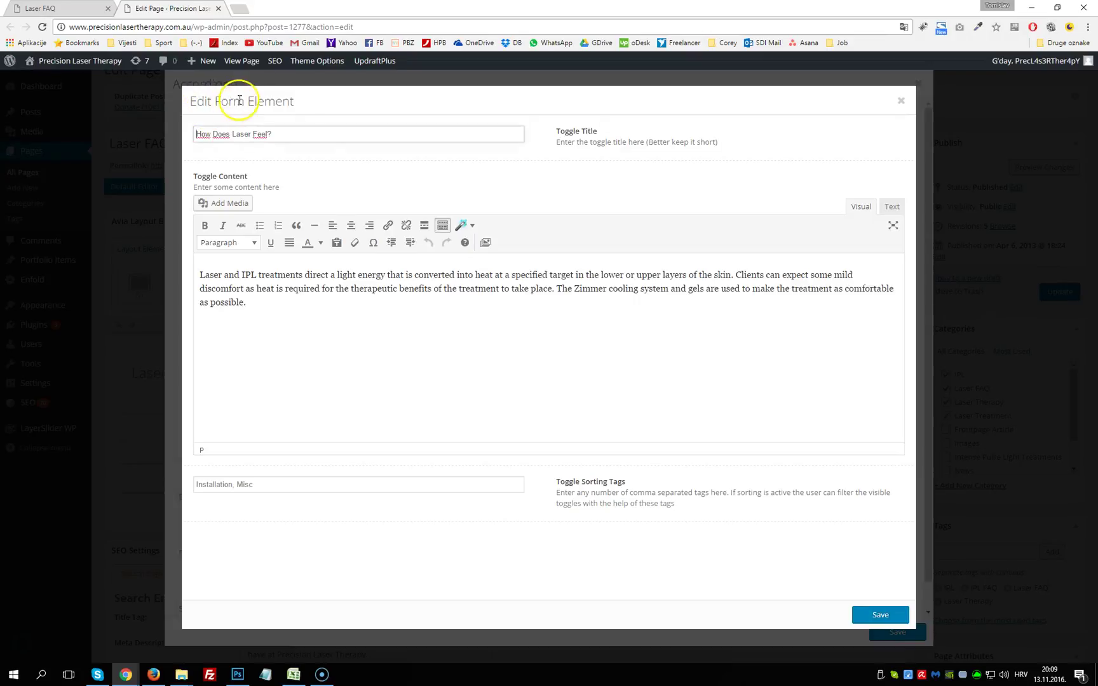
drag(267, 133, 176, 124)
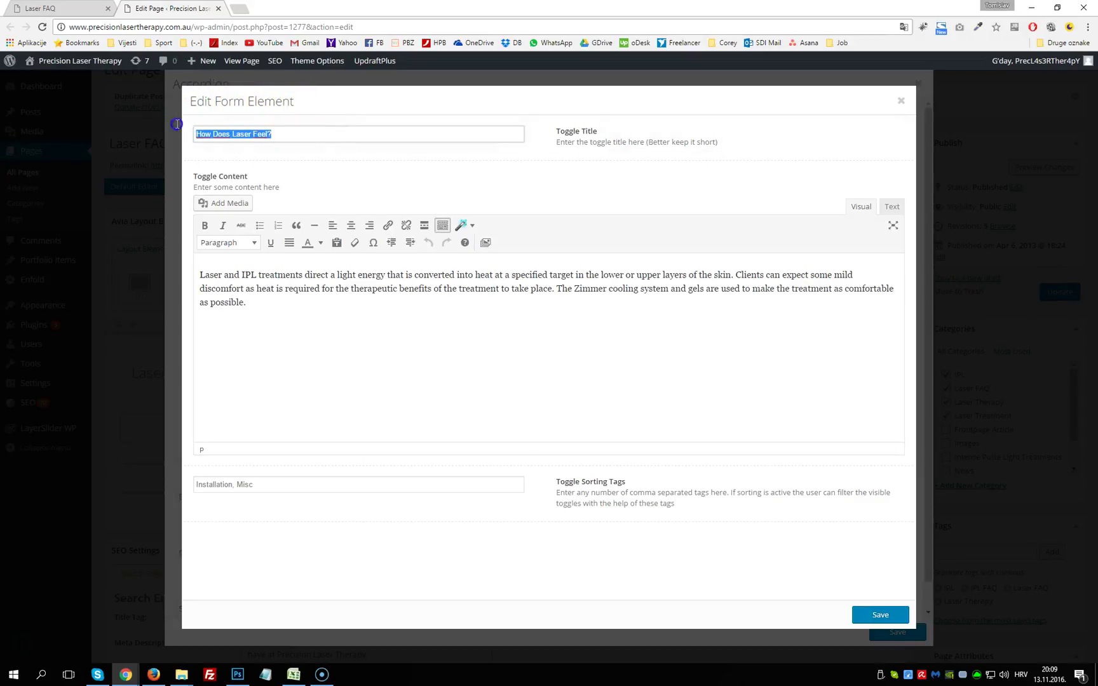
drag(325, 317, 163, 256)
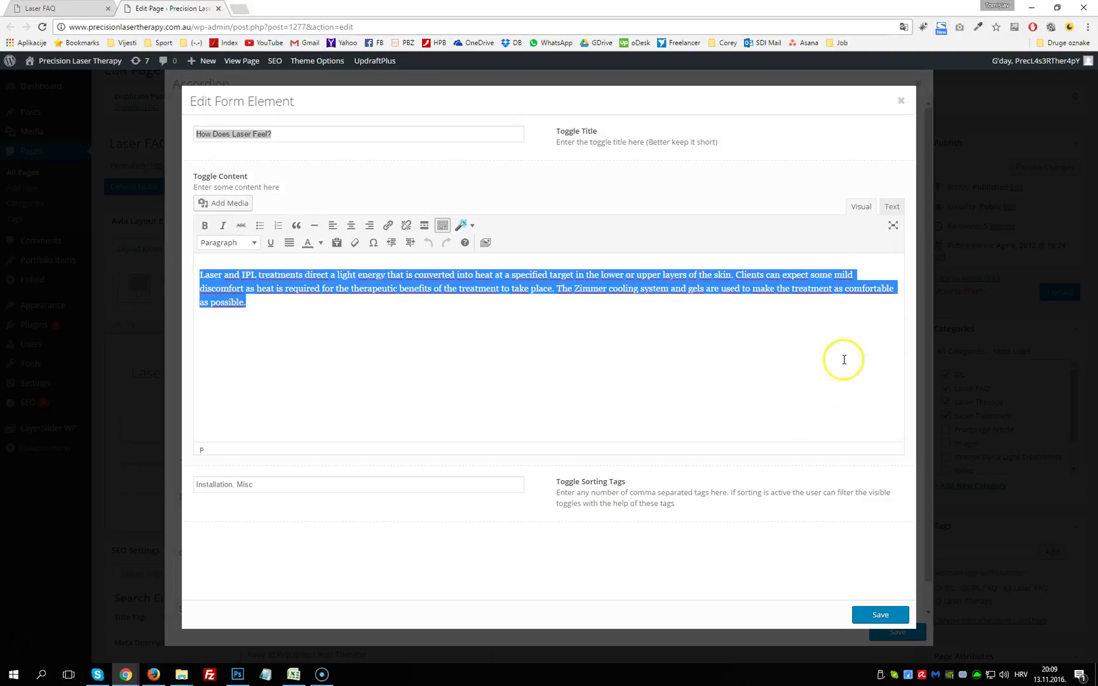
click(901, 103)
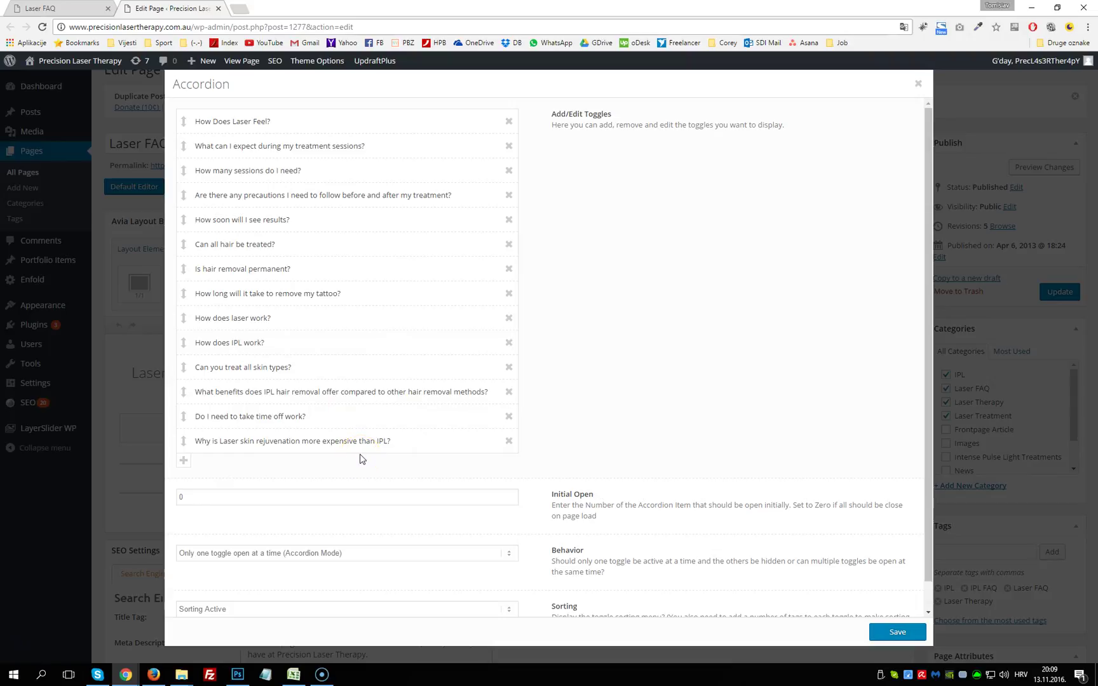
click(917, 83)
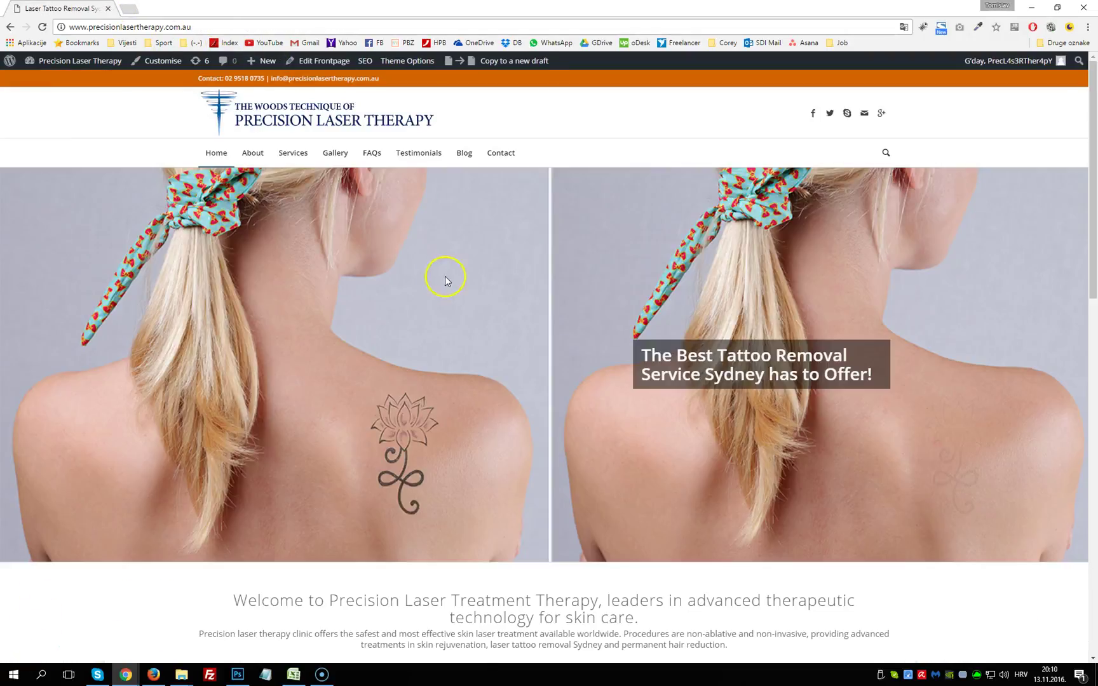
Step: Look over the live home page's sections and load its page editor in a new tab
scroll(465, 213, down, 10)
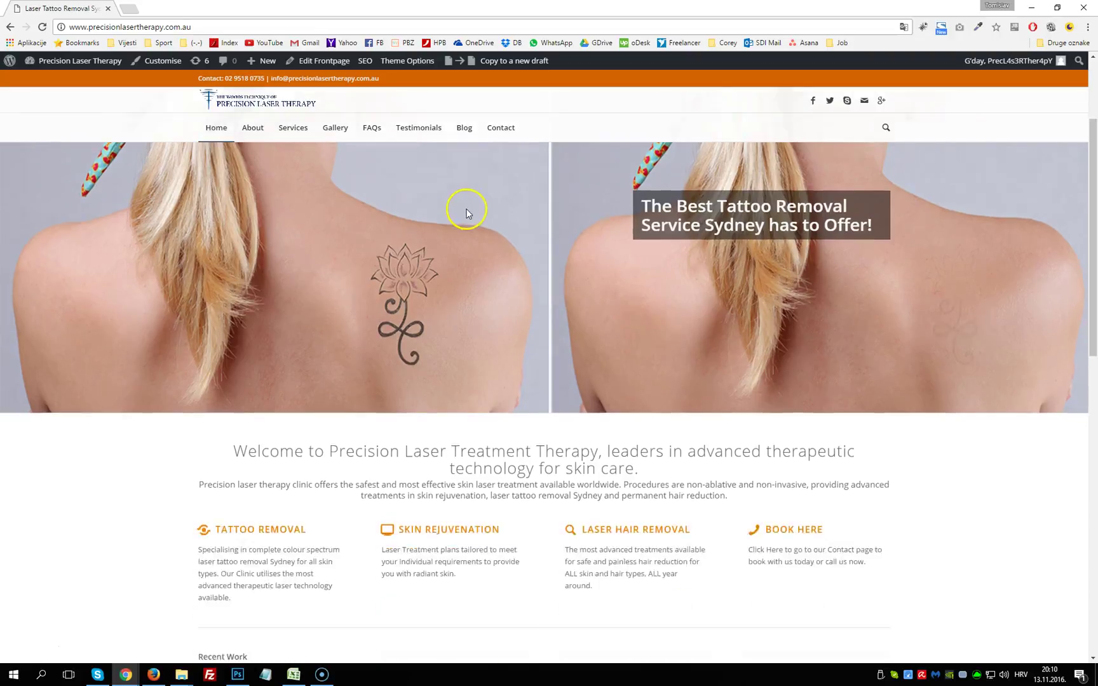
scroll(471, 211, down, 4)
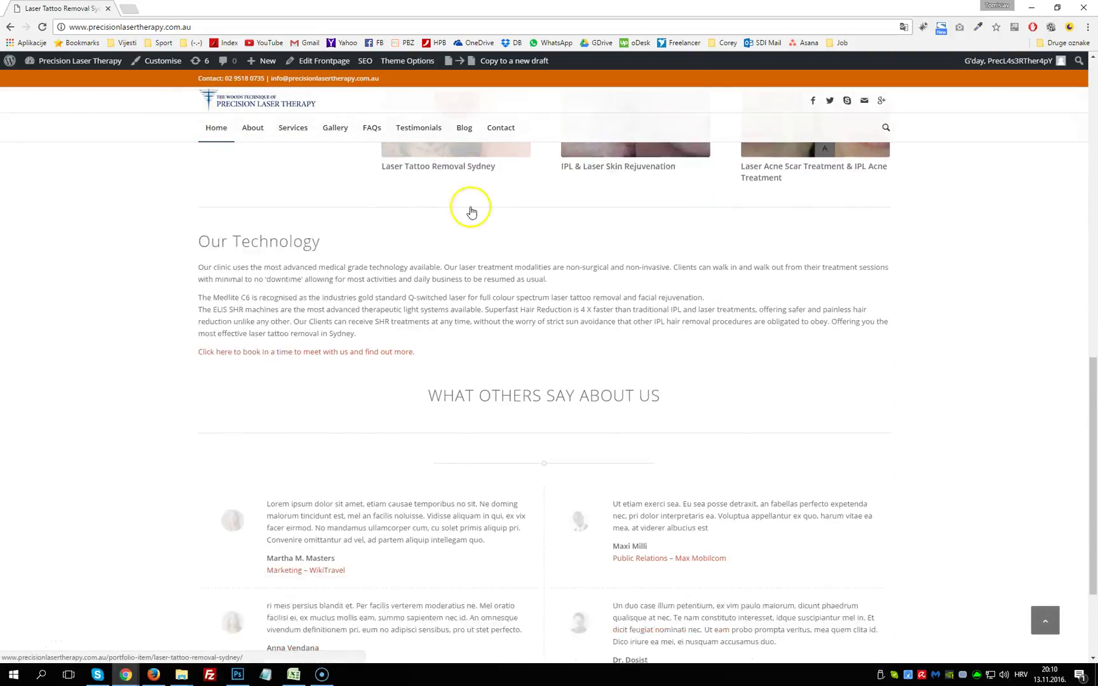
scroll(478, 206, up, 6)
scroll(484, 219, up, 8)
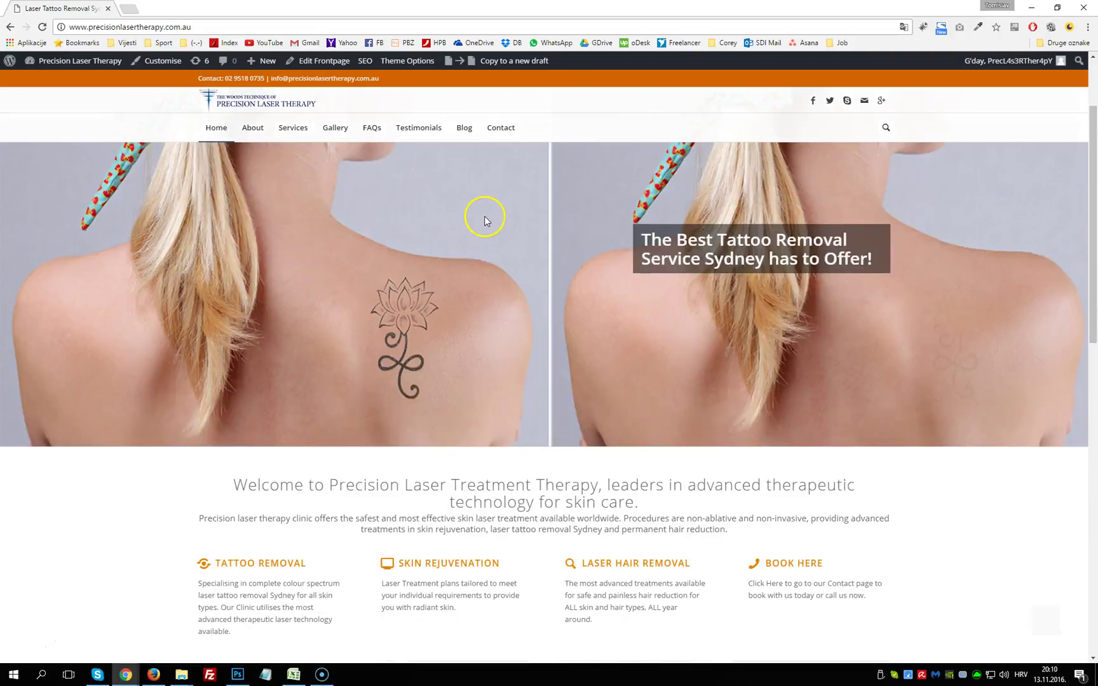
right_click(316, 64)
click(324, 69)
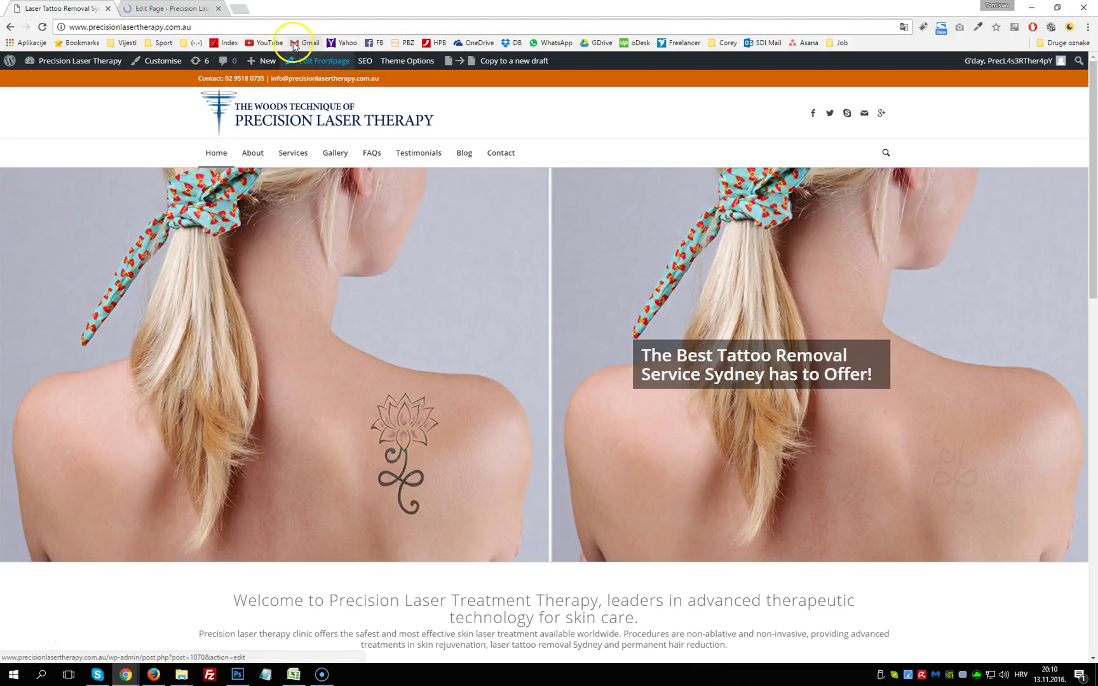
click(173, 8)
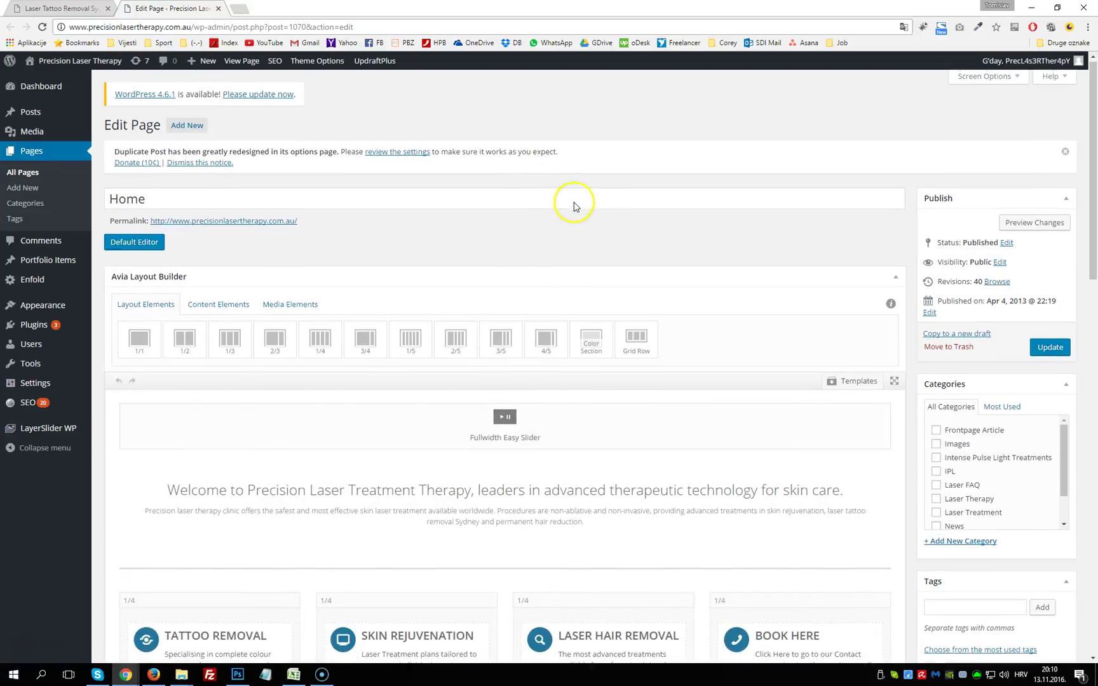
Step: Compare the slider and welcome heading in the Home page layout with the same sections on the live home page
scroll(571, 201, down, 2)
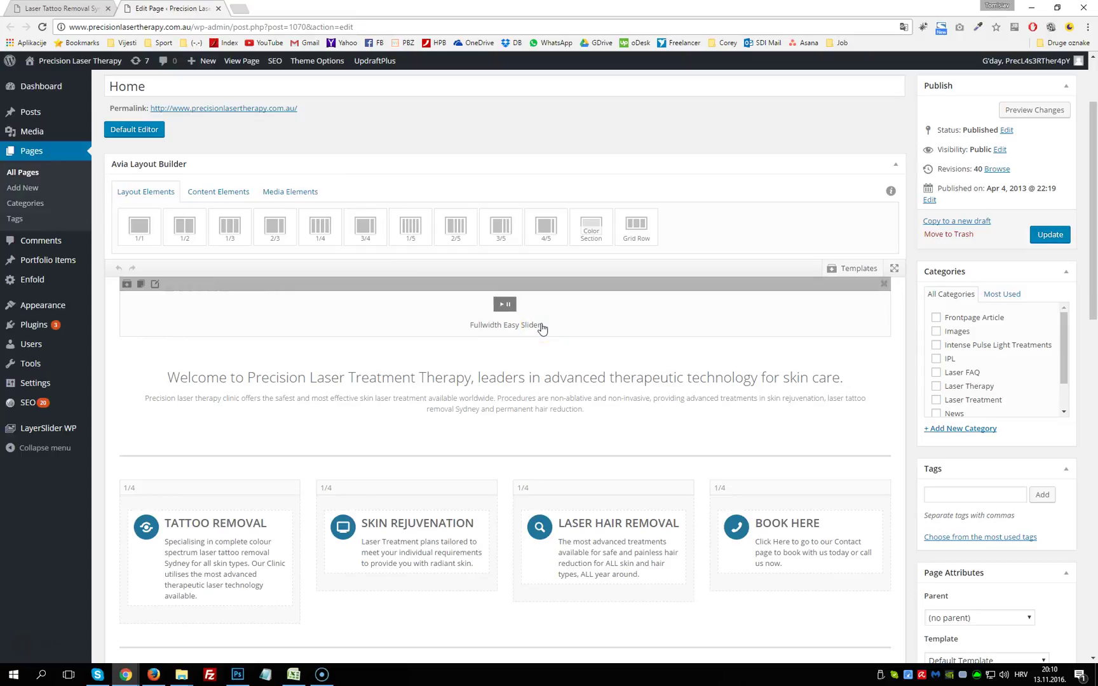
click(96, 9)
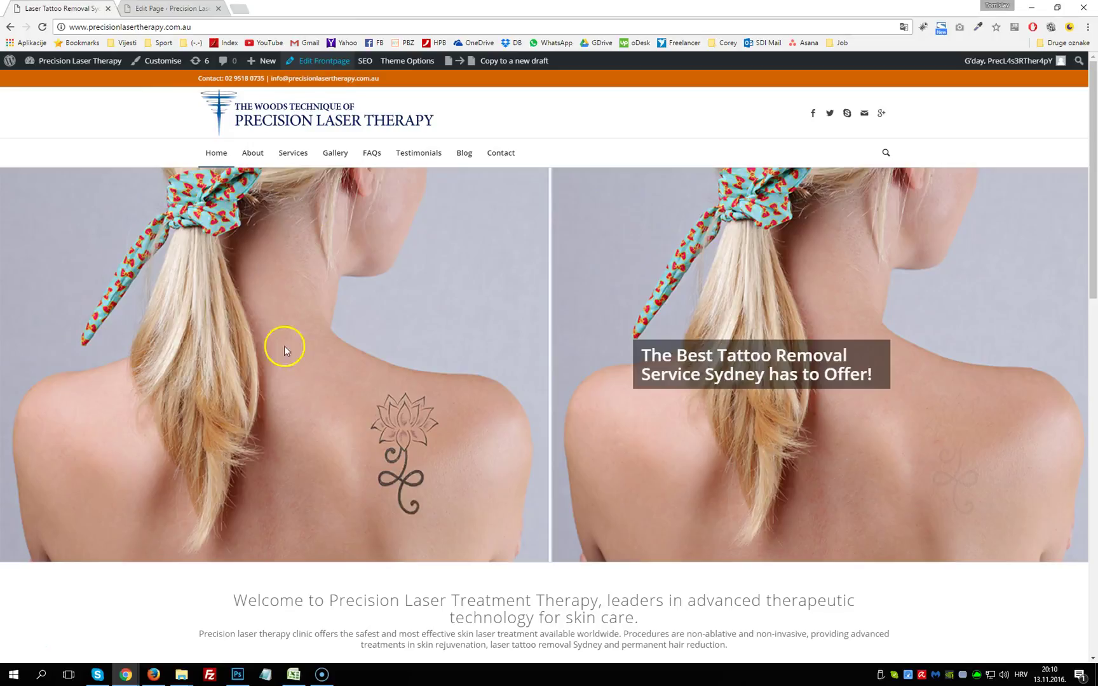
scroll(417, 200, down, 2)
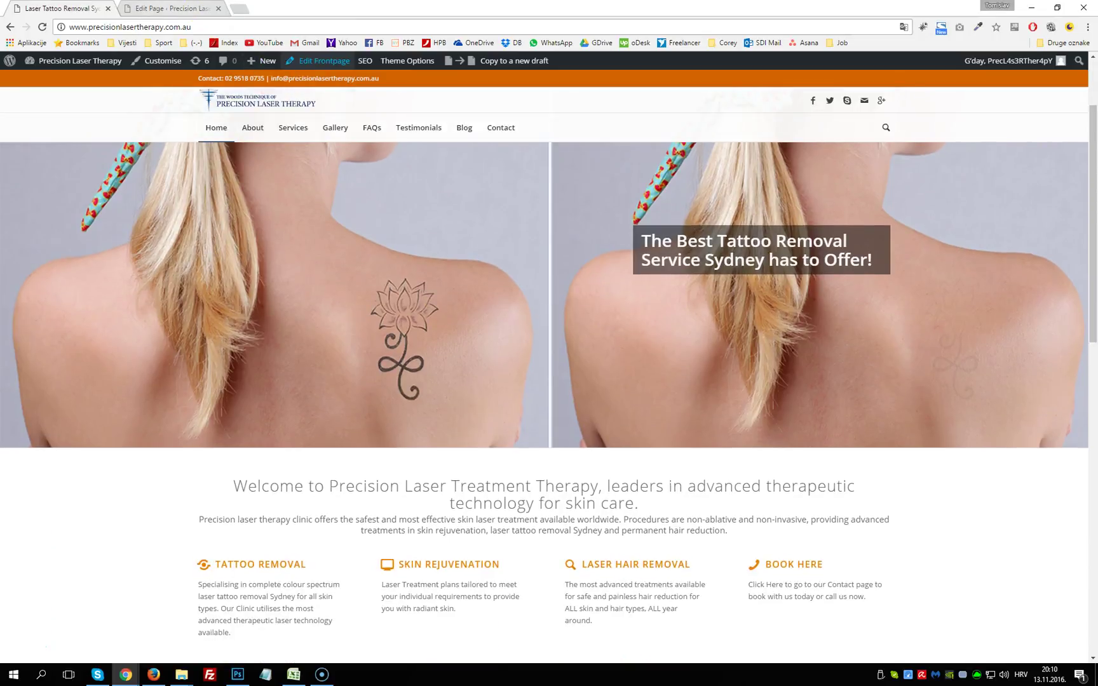
scroll(428, 449, down, 2)
drag(228, 369, 822, 402)
click(750, 422)
Step: Open the welcome Special Heading element in the Home page editor, examine its heading and subheading text, and close it unsaved
click(156, 7)
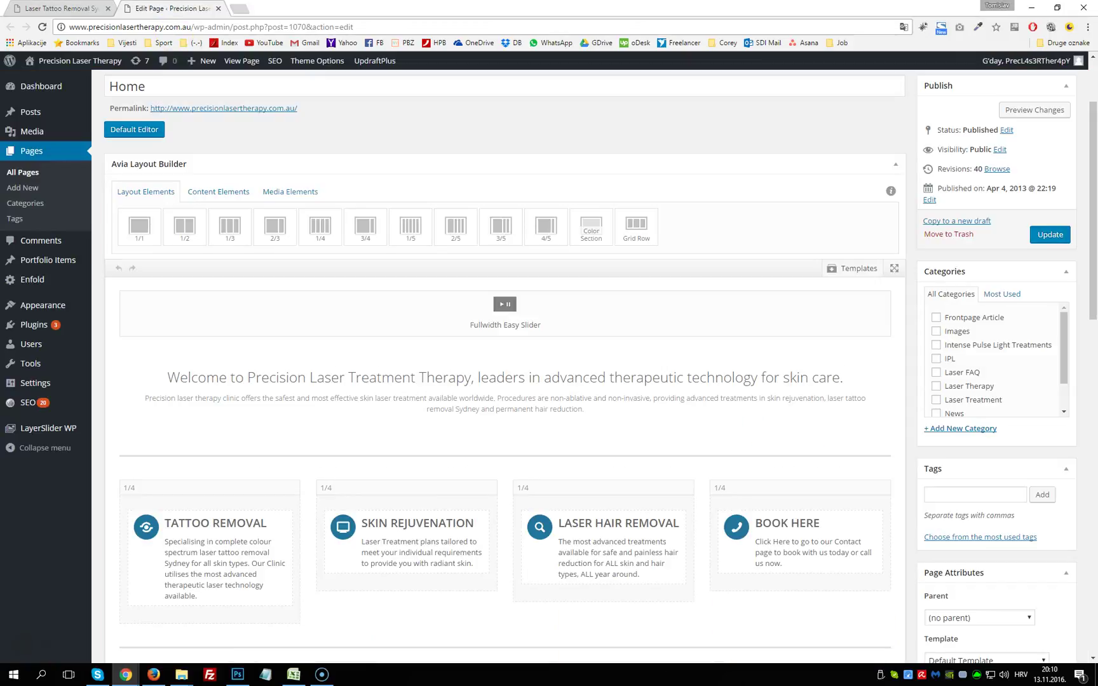
scroll(601, 283, down, 2)
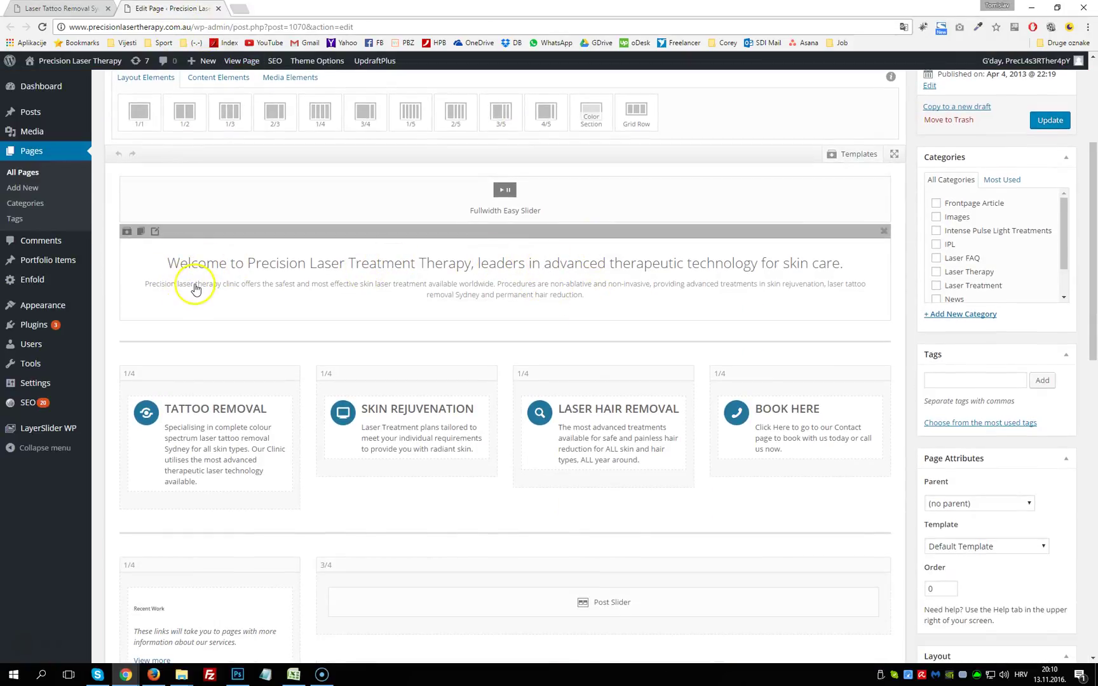
click(554, 269)
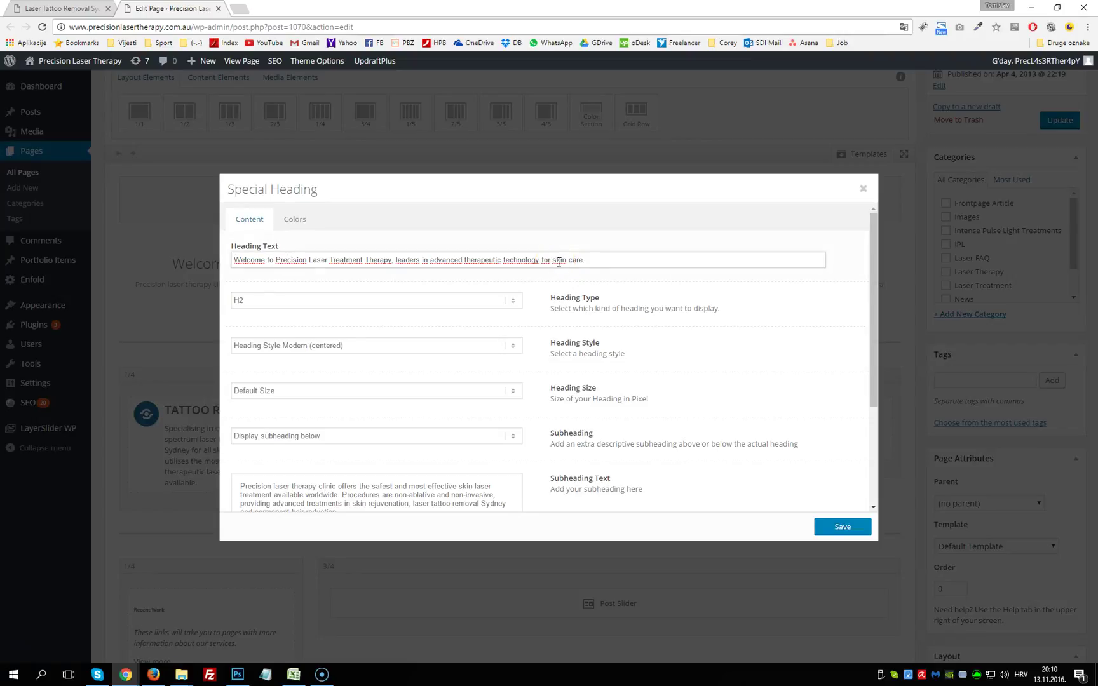
drag(612, 261, 208, 249)
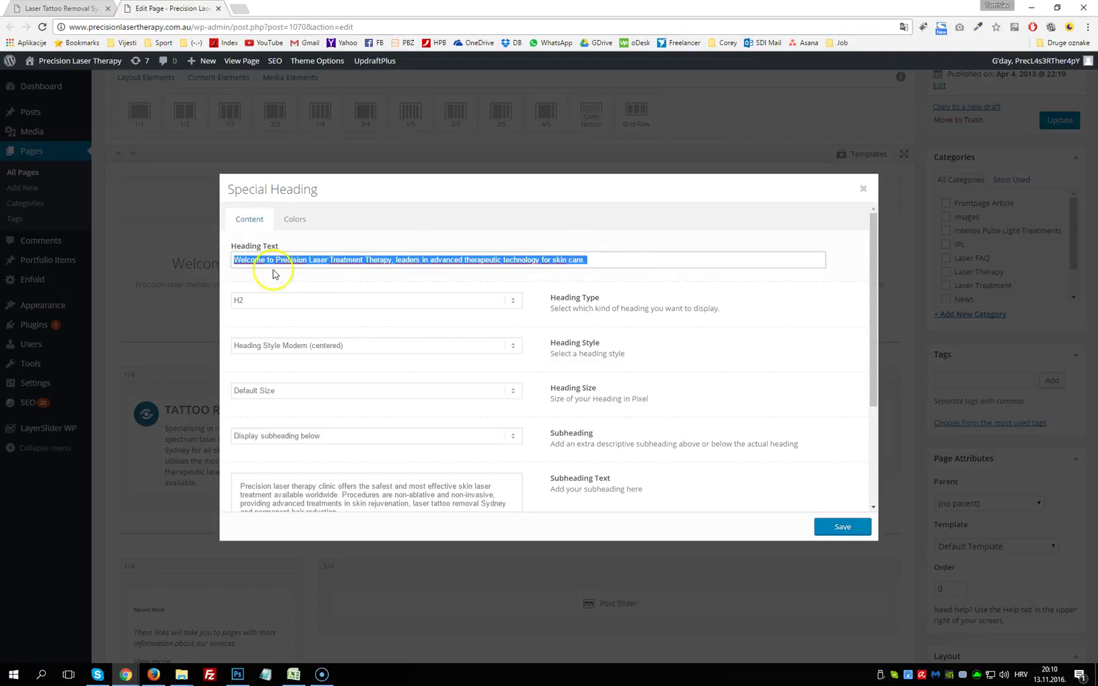
scroll(338, 269, down, 2)
drag(349, 421, 215, 348)
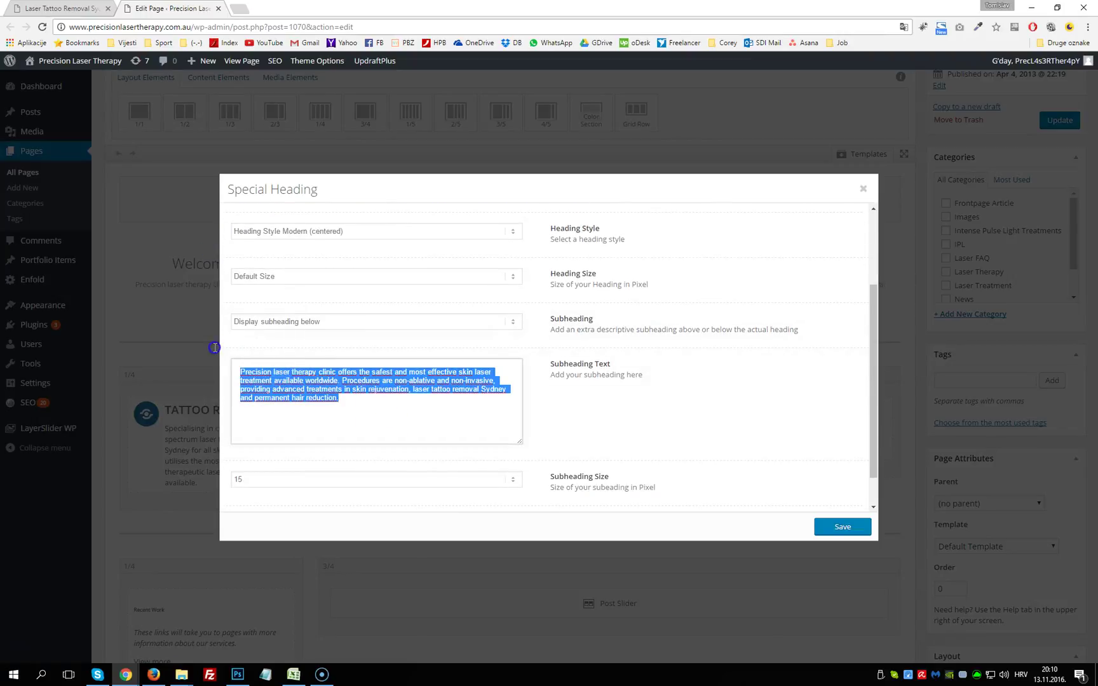
click(863, 189)
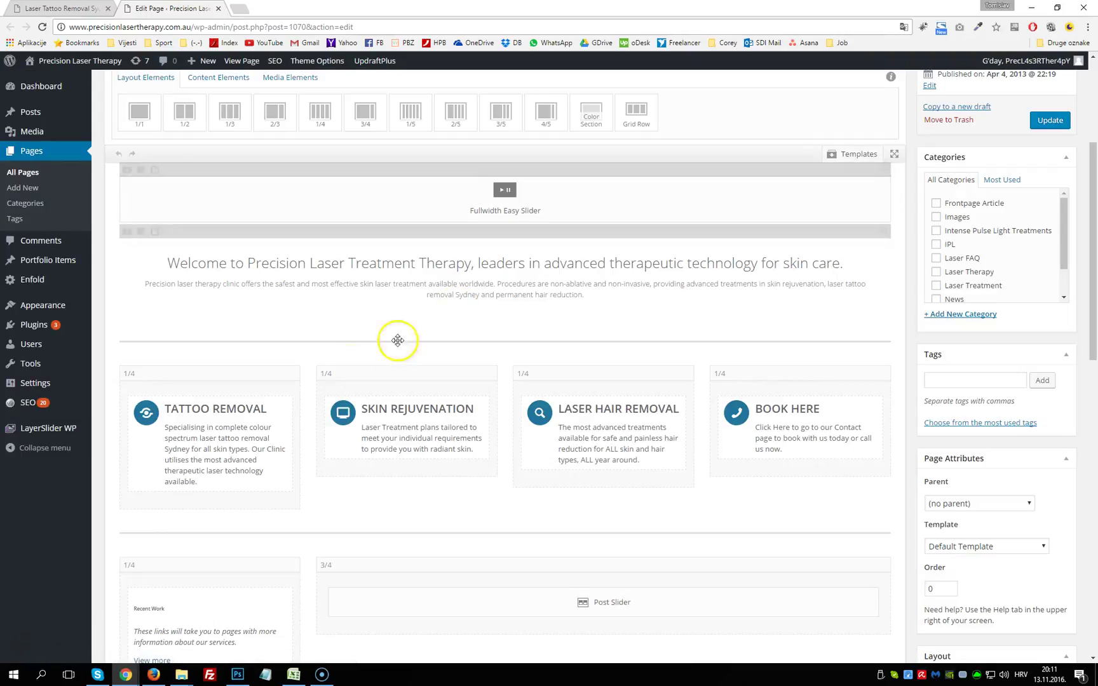
Step: Compare the four service boxes in the Home page layout with the live page, highlighting the Laser Hair Removal box's text
key(ctrl+Tab)
scroll(388, 342, down, 5)
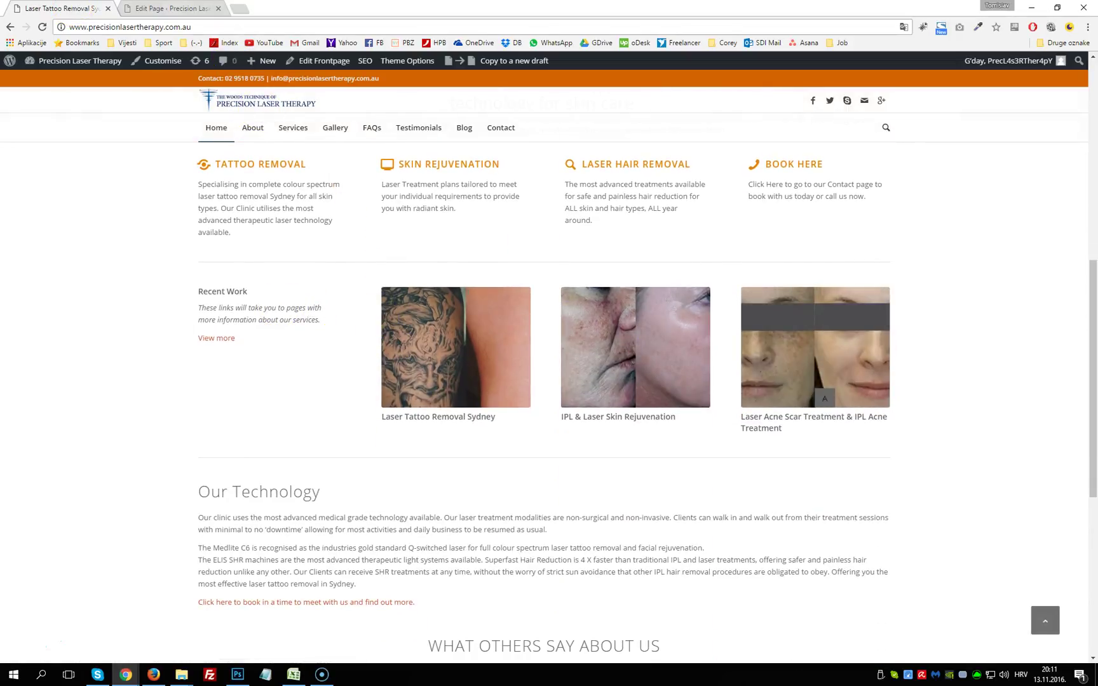
key(ctrl+Tab)
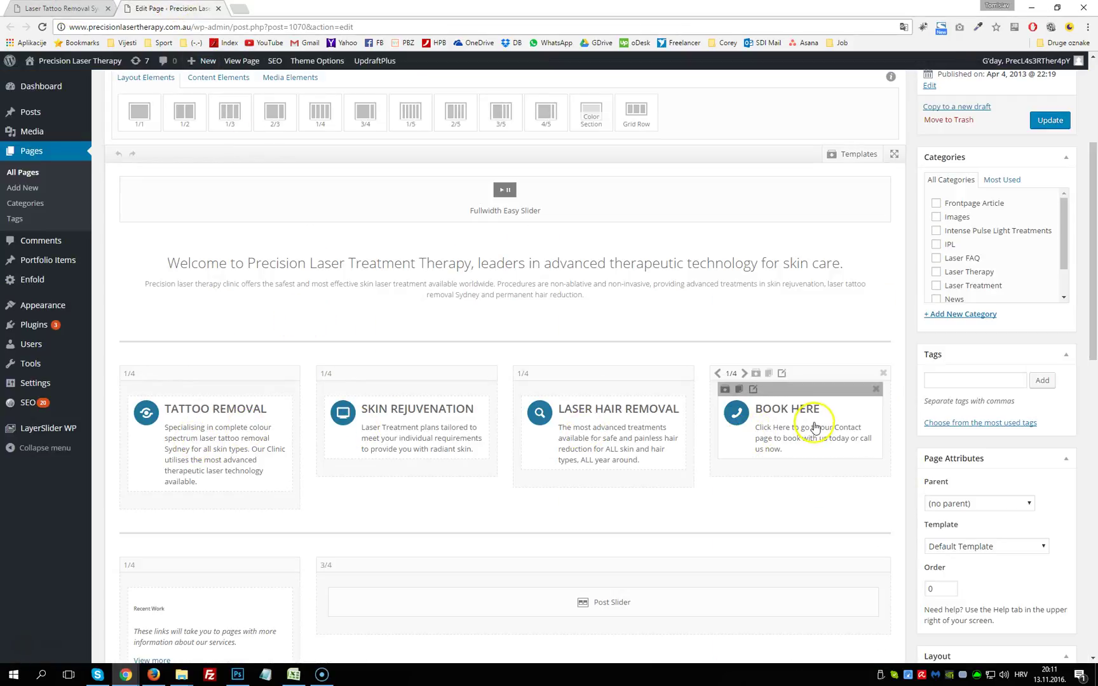
key(ctrl+Tab)
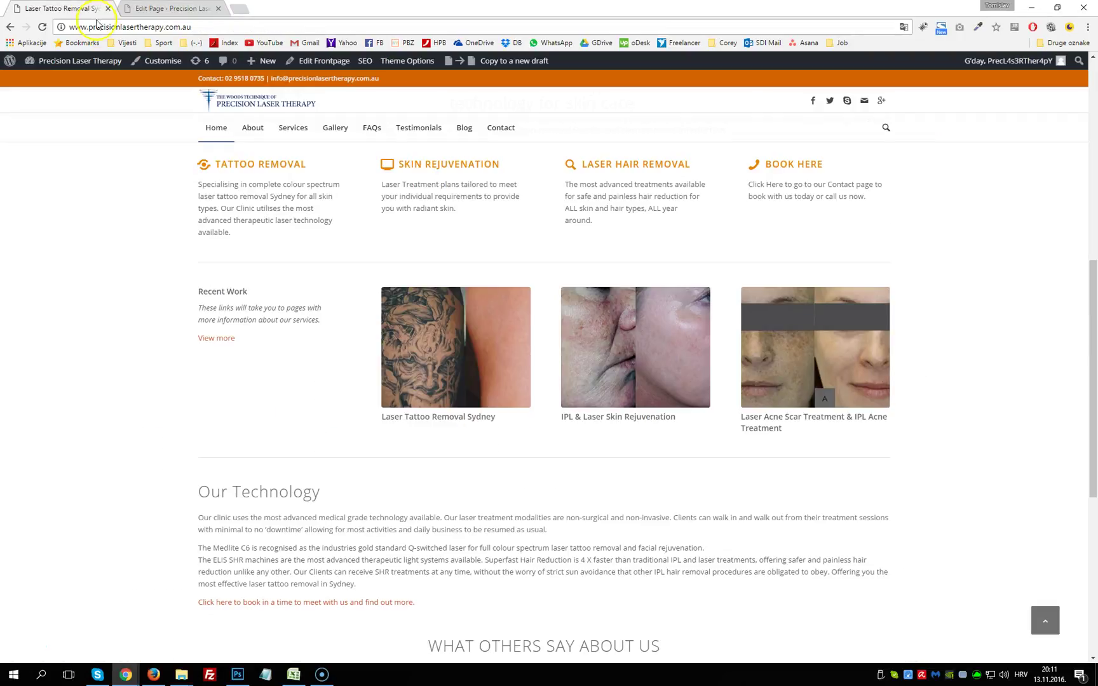
scroll(265, 230, up, 2)
drag(197, 280, 321, 343)
drag(374, 266, 578, 294)
click(586, 318)
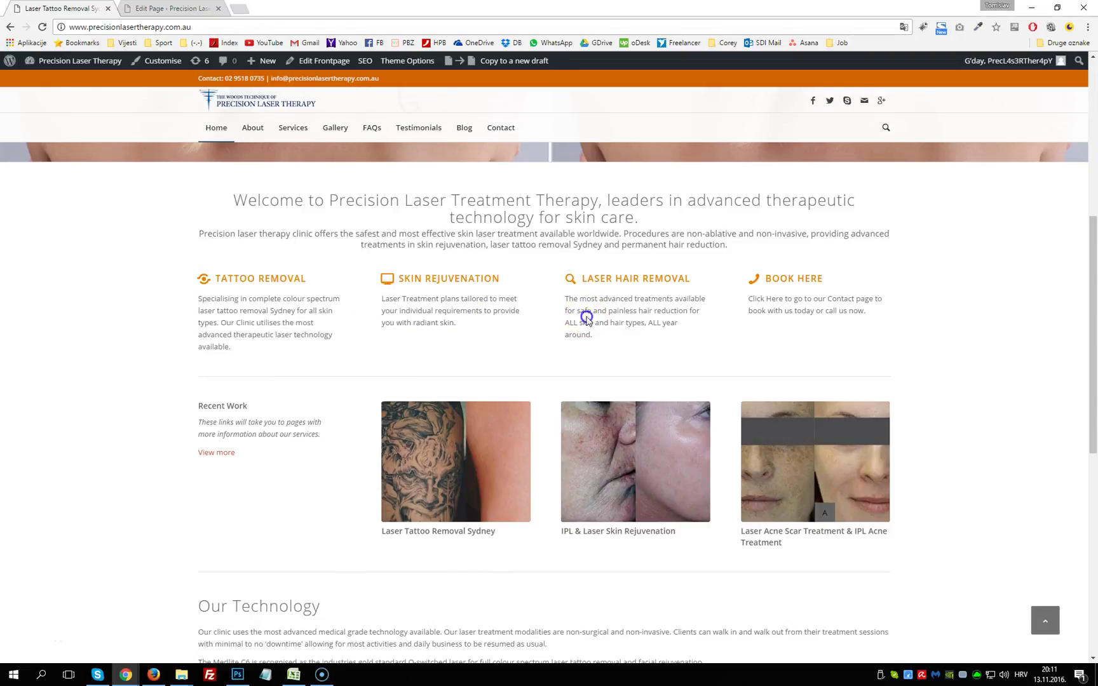
drag(608, 336, 571, 274)
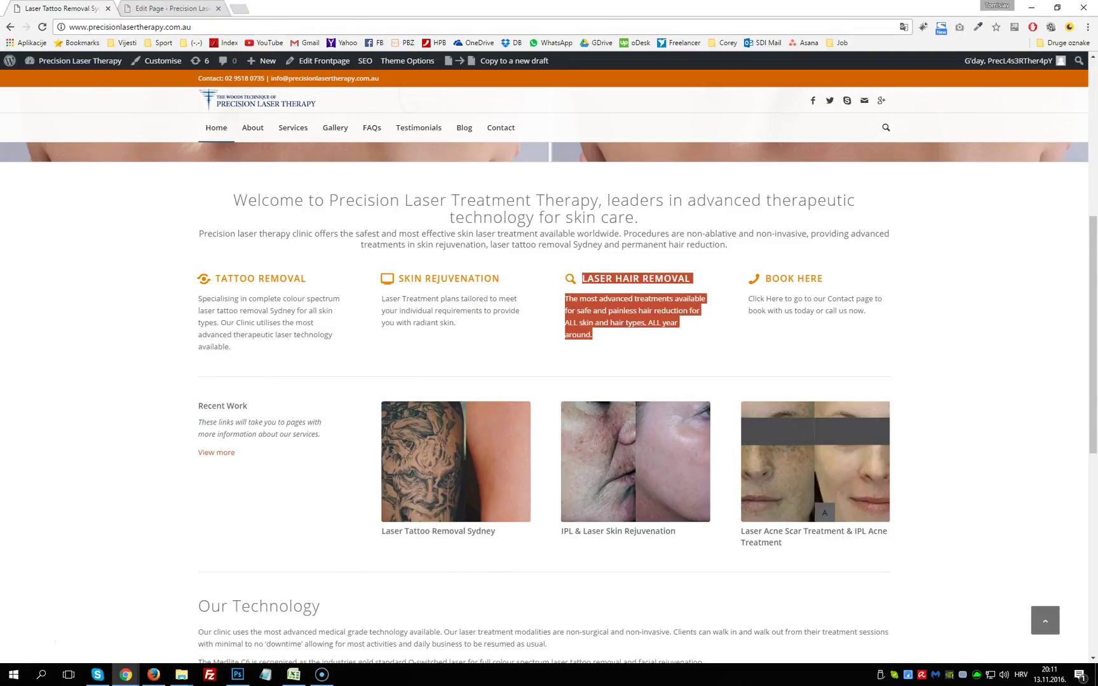
Step: Open the Tattoo Removal icon box in the editor, check its icon choices, title and content against the live page, and close it unsaved
key(ctrl+Tab)
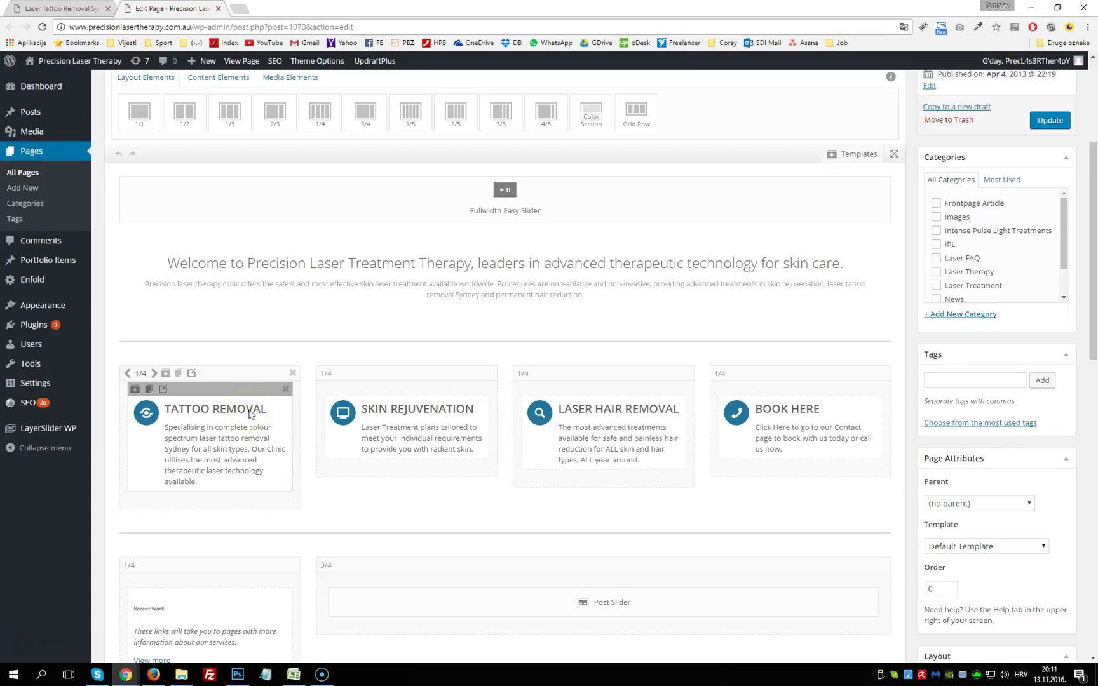
click(198, 432)
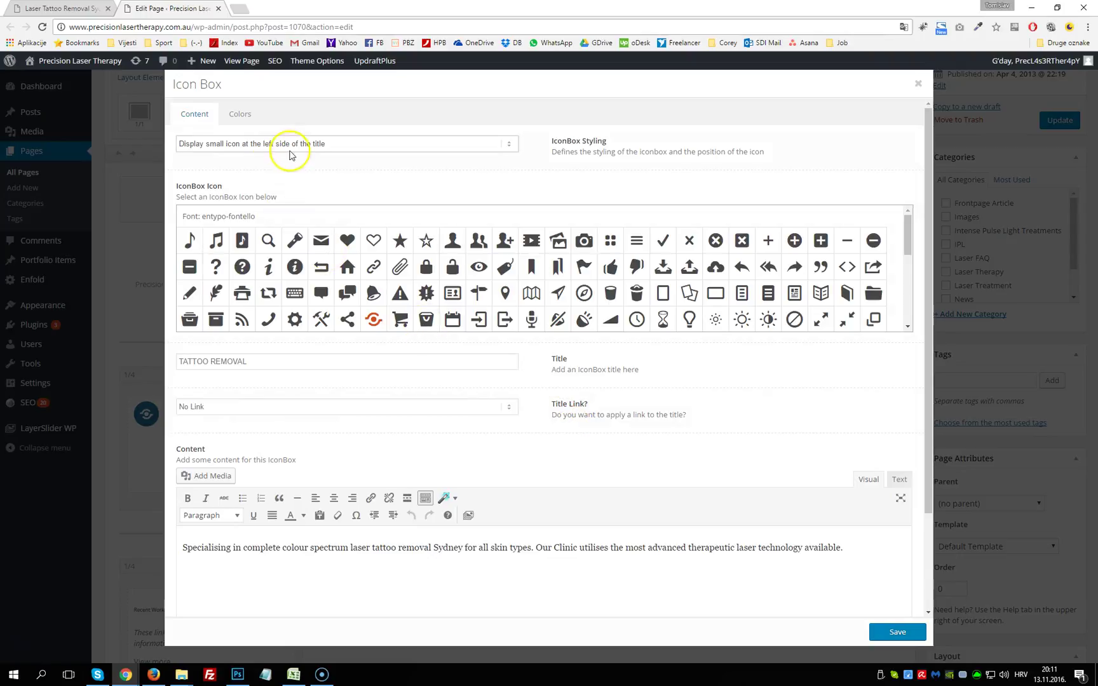
key(ctrl+shift+Tab)
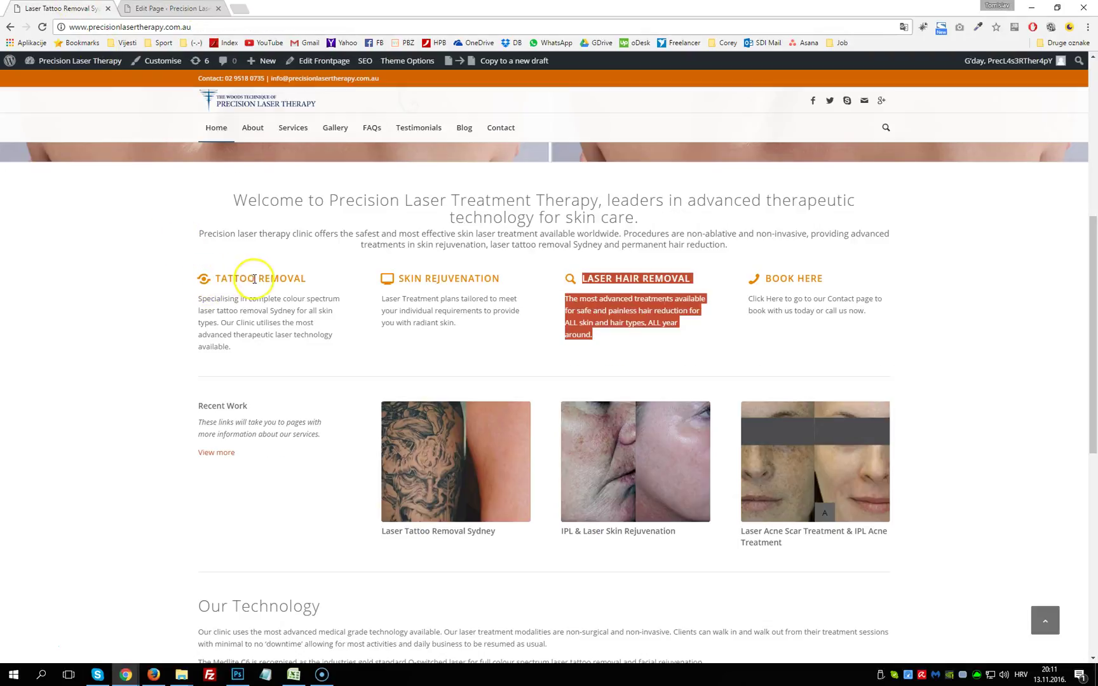
drag(235, 348, 202, 294)
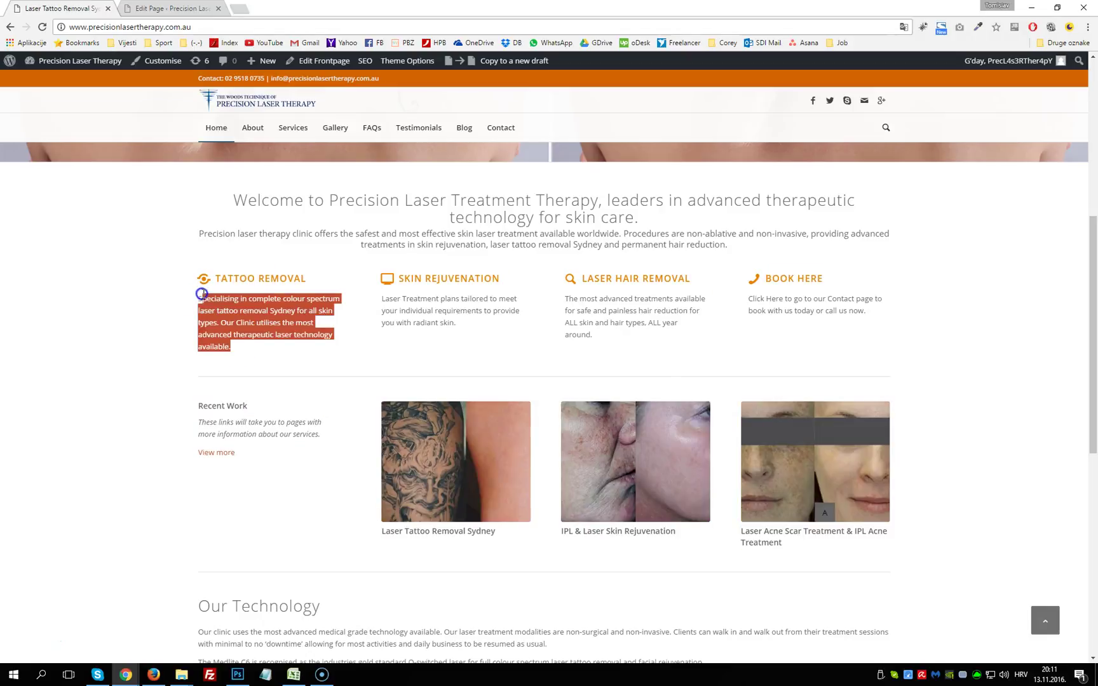
key(ctrl+Tab)
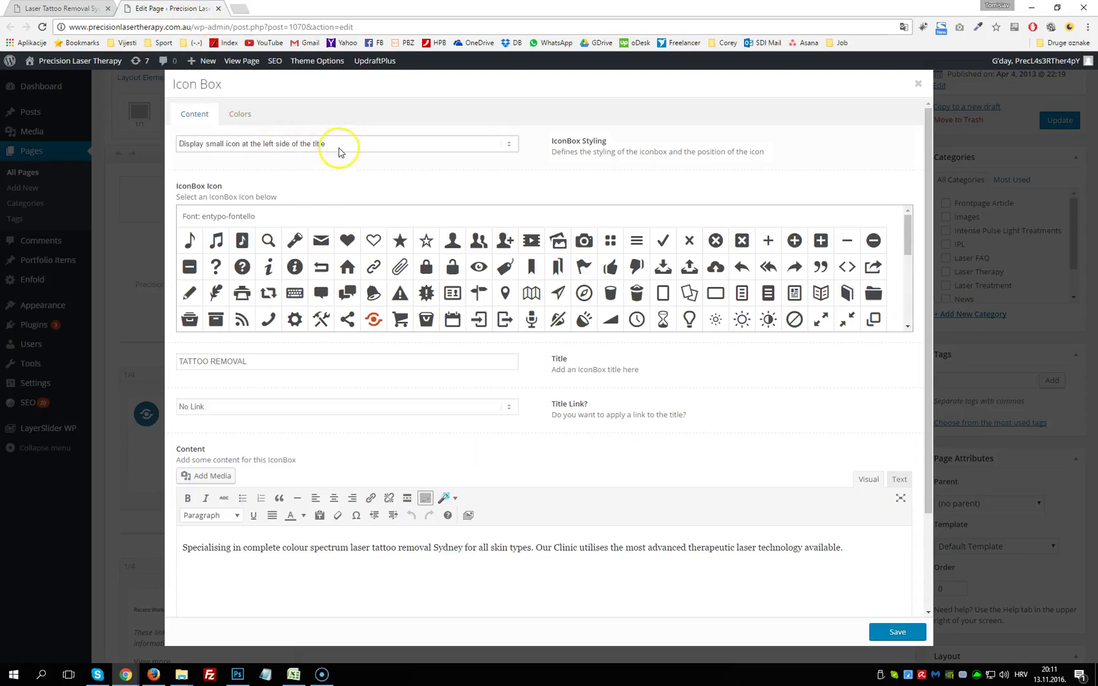
click(283, 363)
key(ctrl+a)
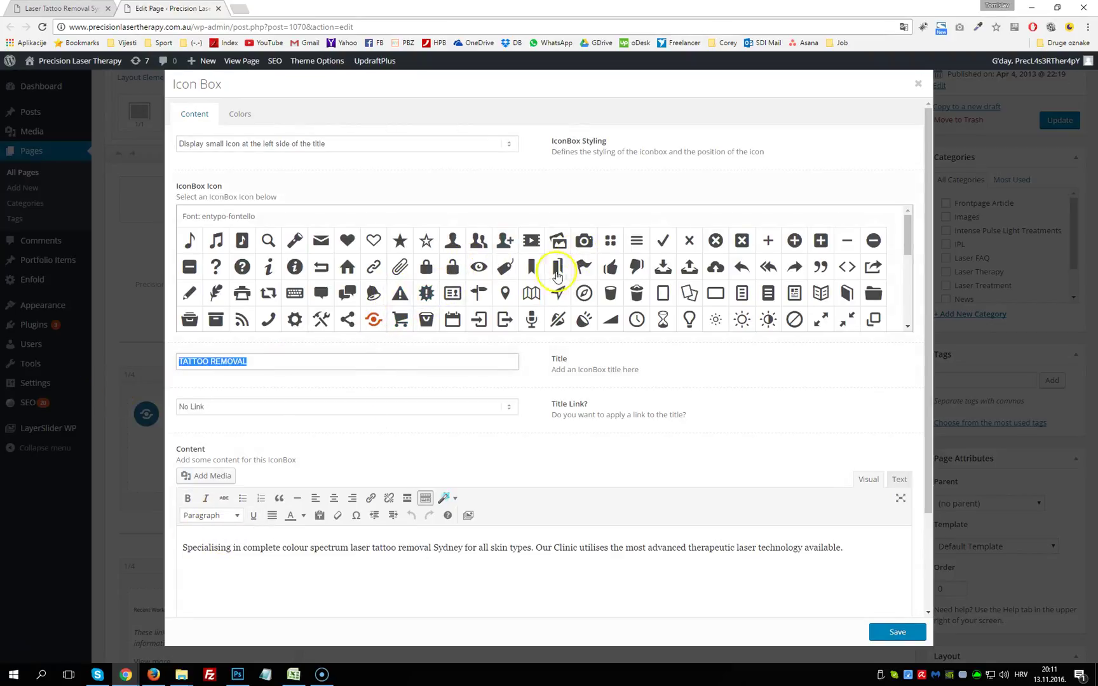
drag(912, 254, 913, 323)
drag(865, 545, 91, 528)
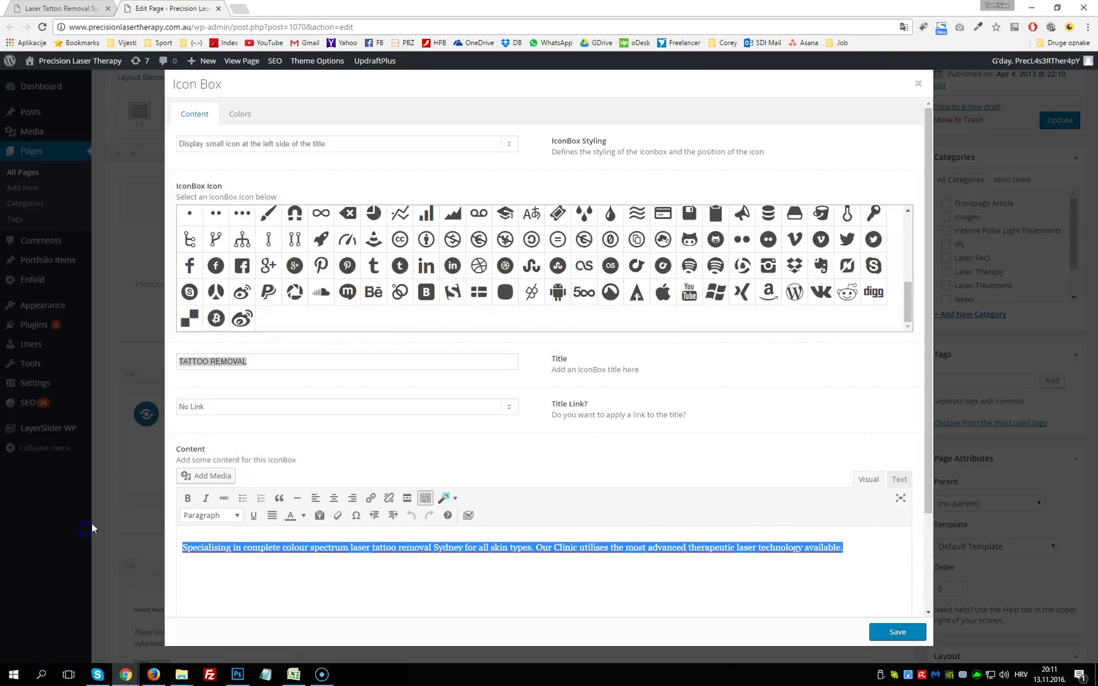
click(919, 85)
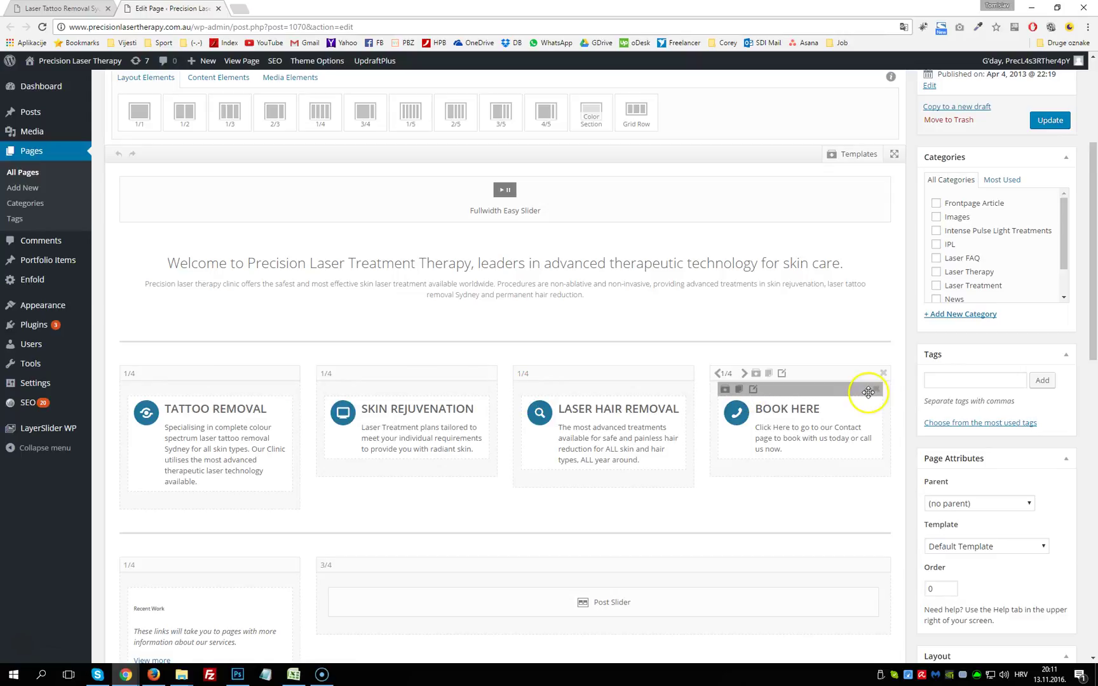
Step: Compare the Post Slider element in the Home page layout with the three portfolio images on the live page
scroll(868, 392, down, 5)
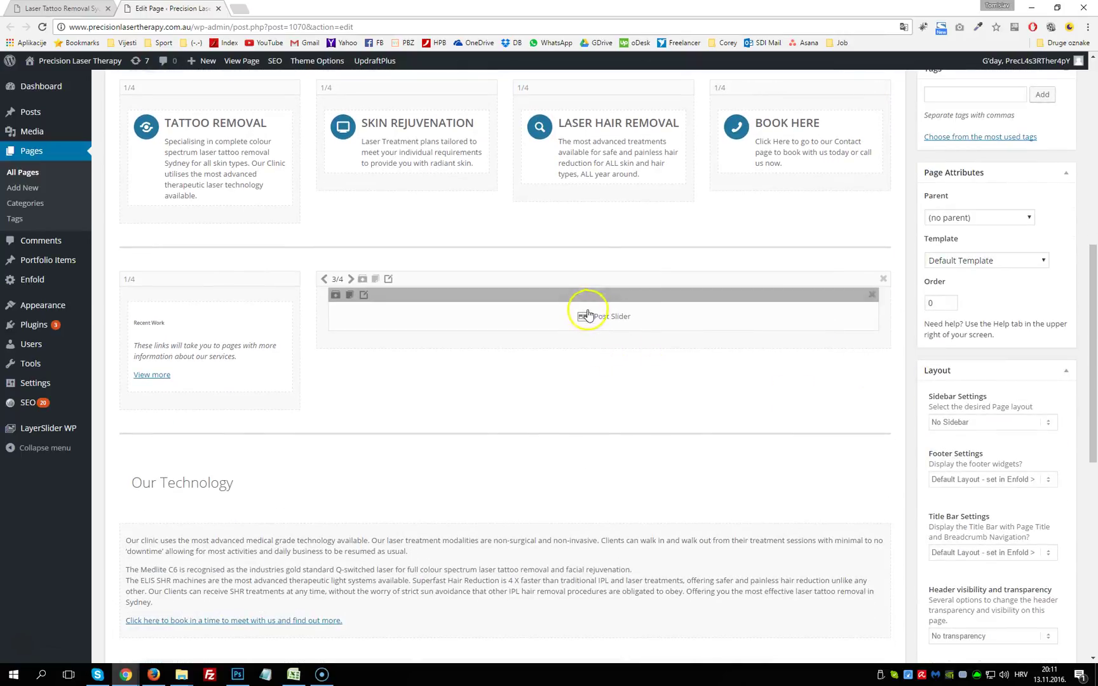
click(63, 8)
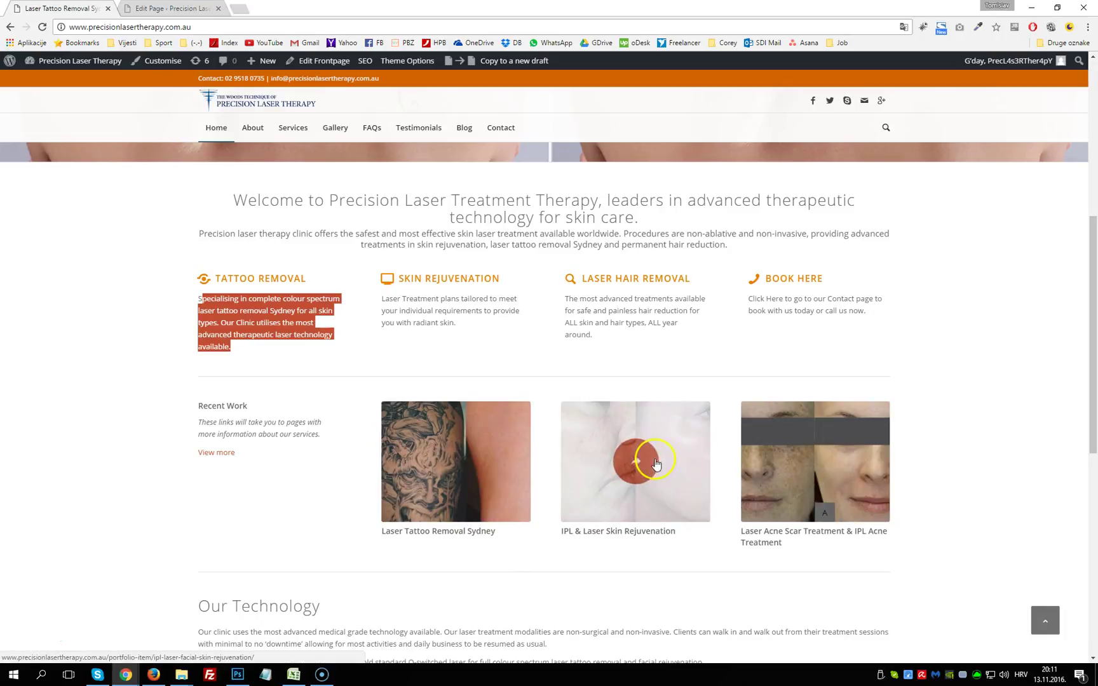
click(170, 8)
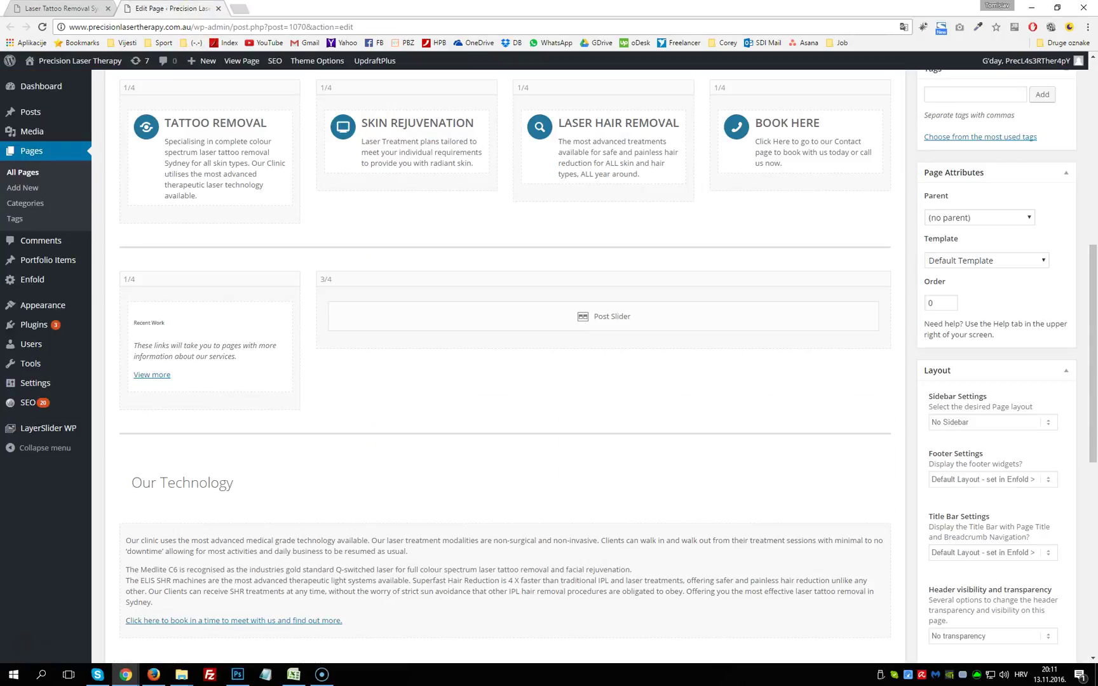
key(ctrl+shift+Tab)
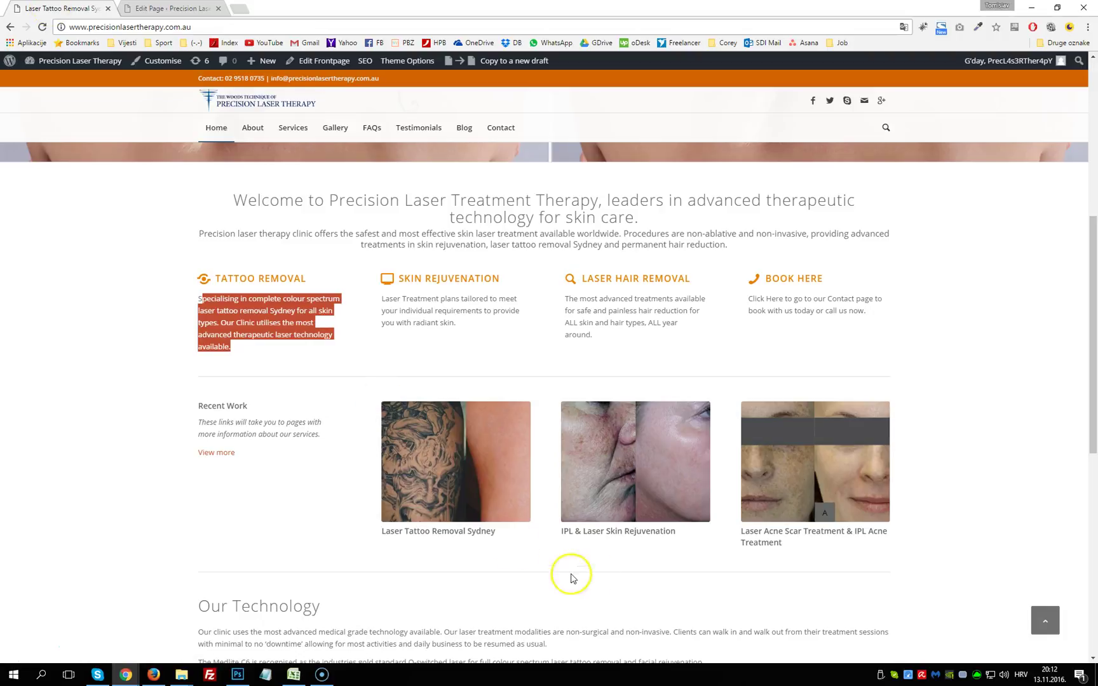
click(170, 9)
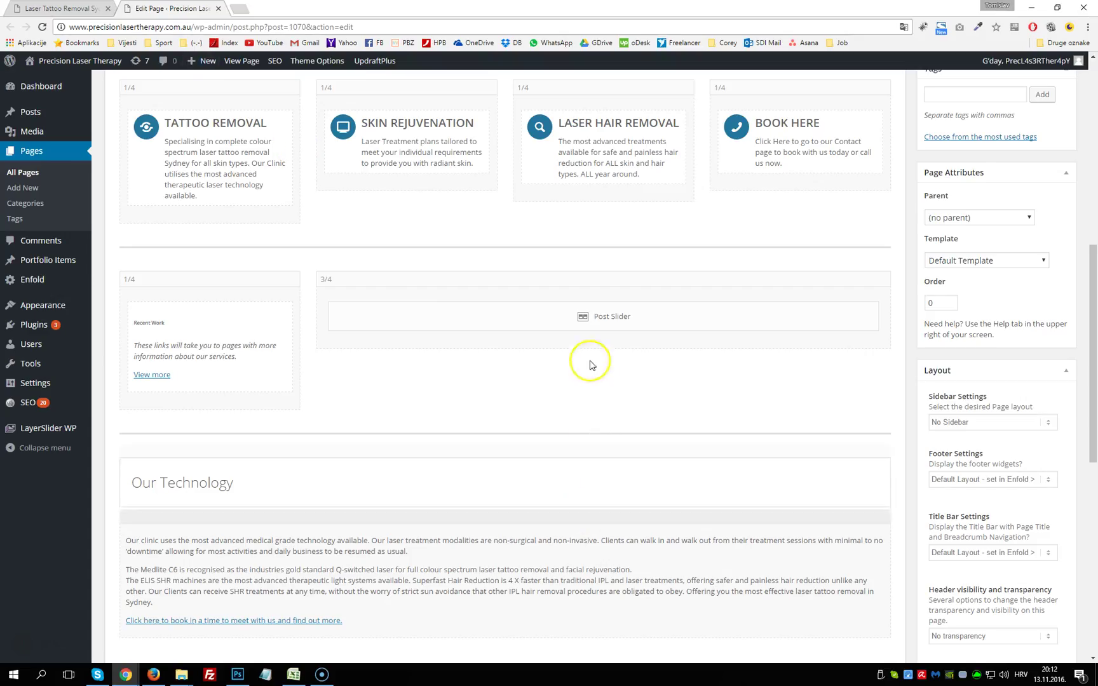
mouse_move(600, 314)
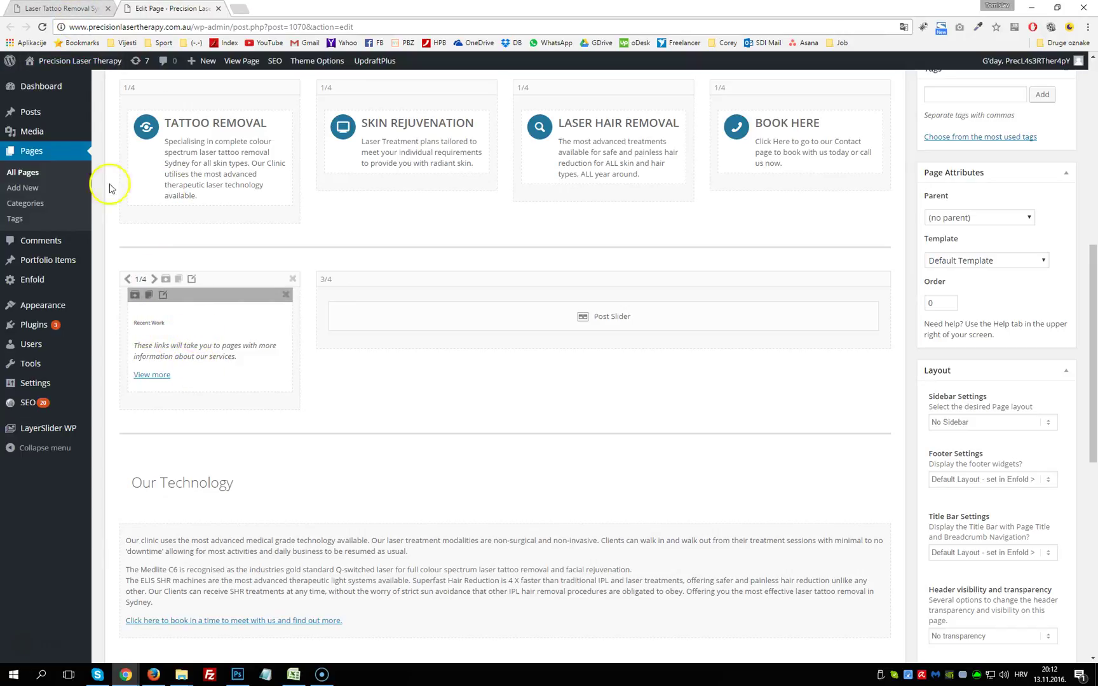
Step: Open the Recent Work text block in the Home page editor, examine its text and link, and close it unsaved
click(61, 8)
click(152, 9)
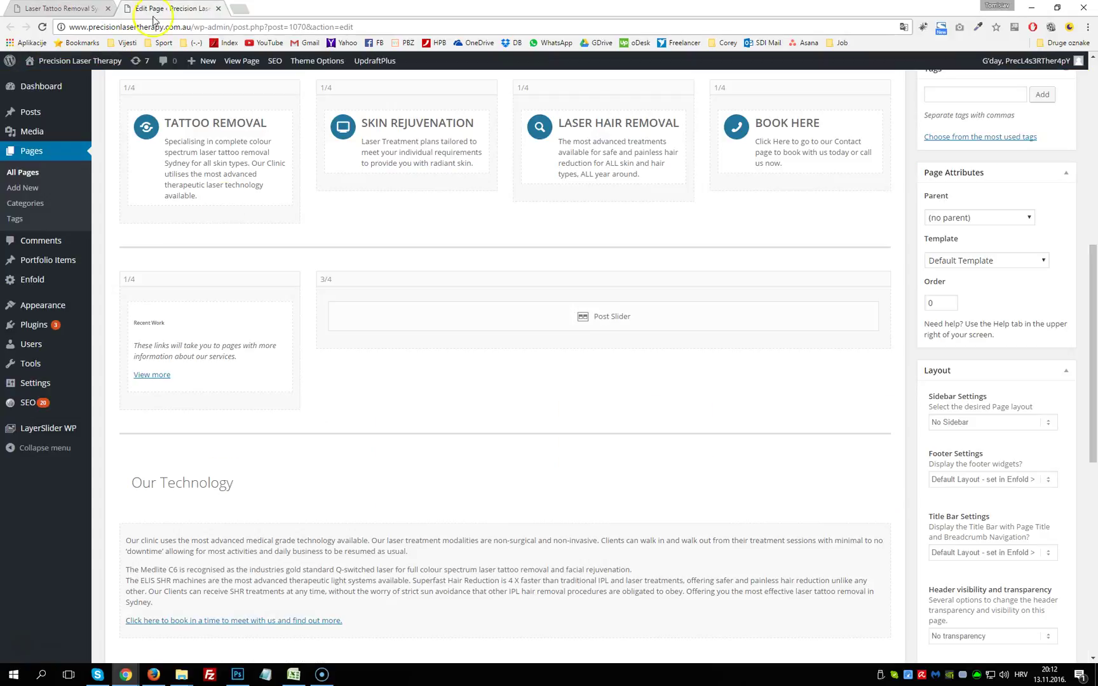
click(178, 345)
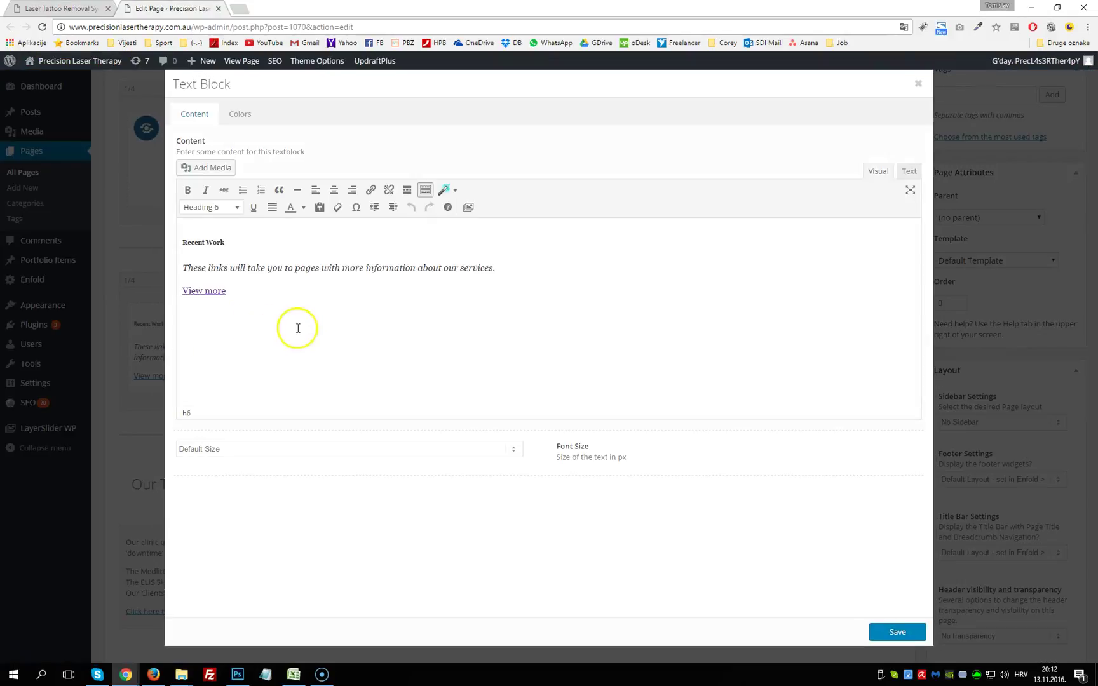
drag(182, 239, 278, 268)
click(289, 313)
click(184, 238)
drag(186, 244, 322, 317)
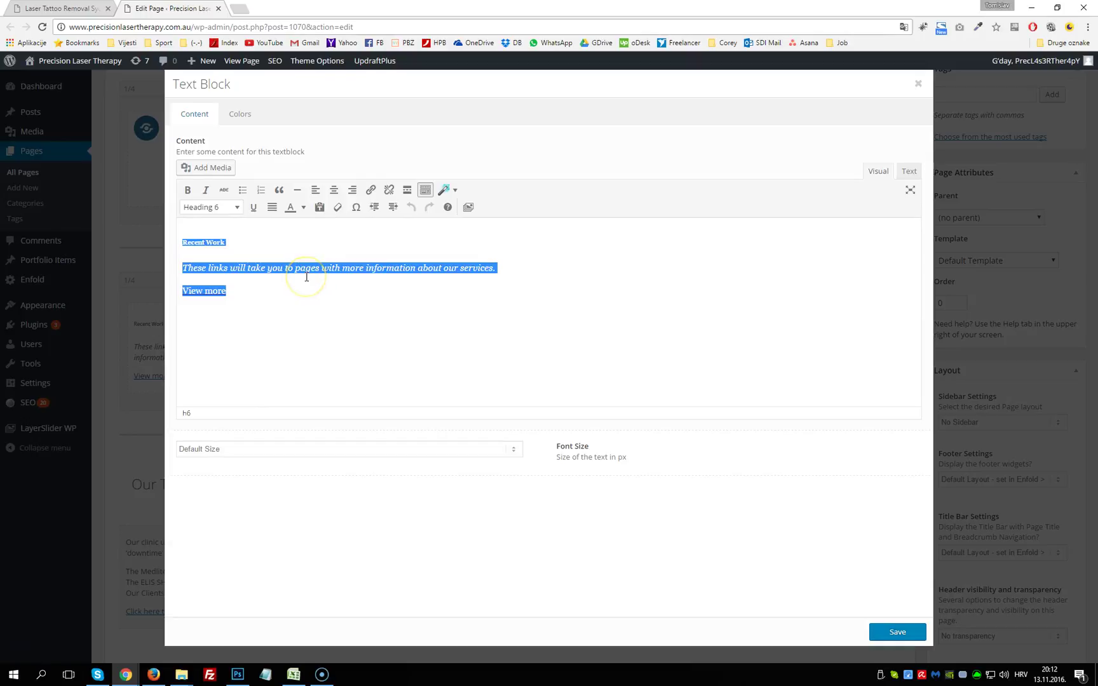
click(918, 84)
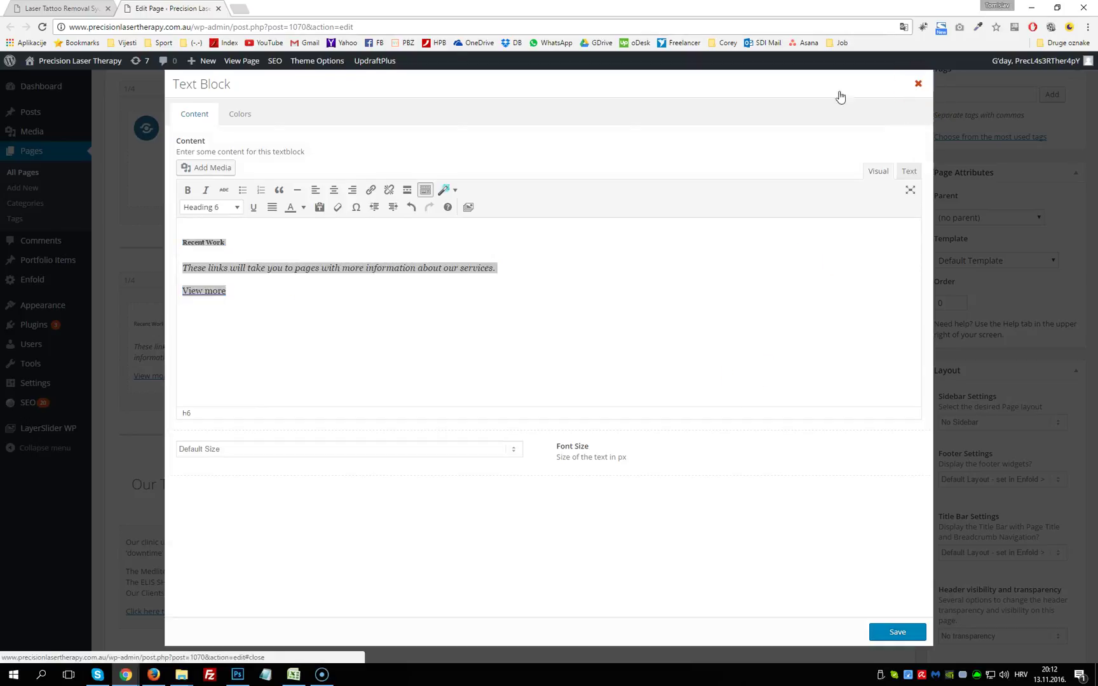
Step: Highlight the Our Technology heading and paragraphs on the live home page and locate the matching elements in the page editor
key(ctrl+shift+Tab)
scroll(360, 269, down, 5)
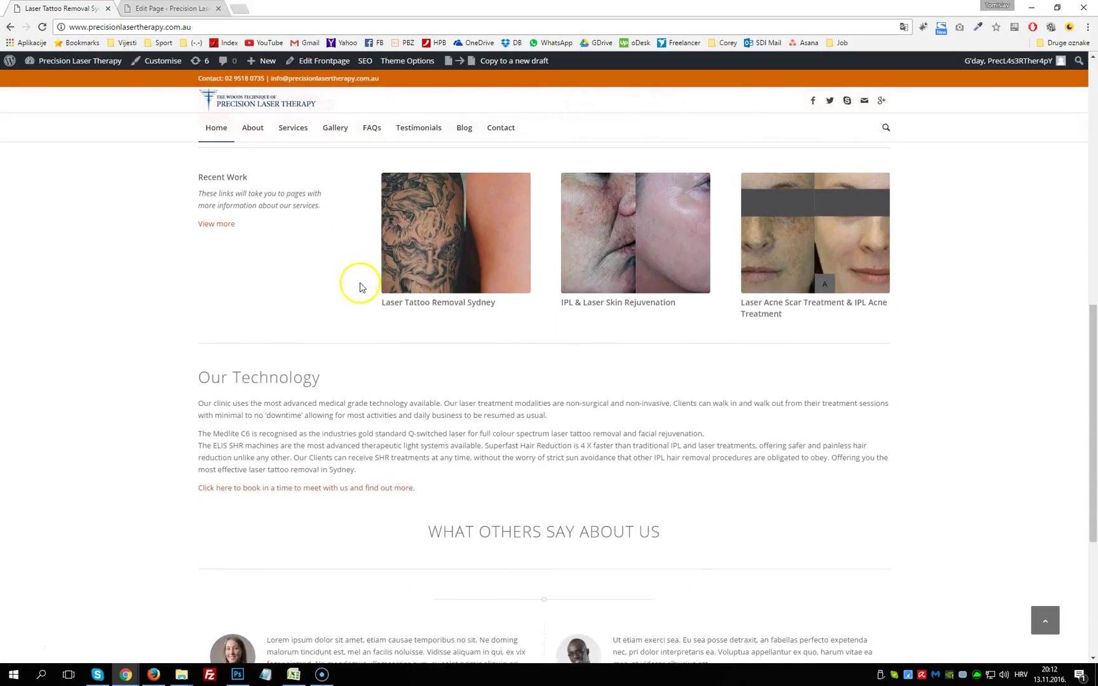
drag(199, 317, 424, 306)
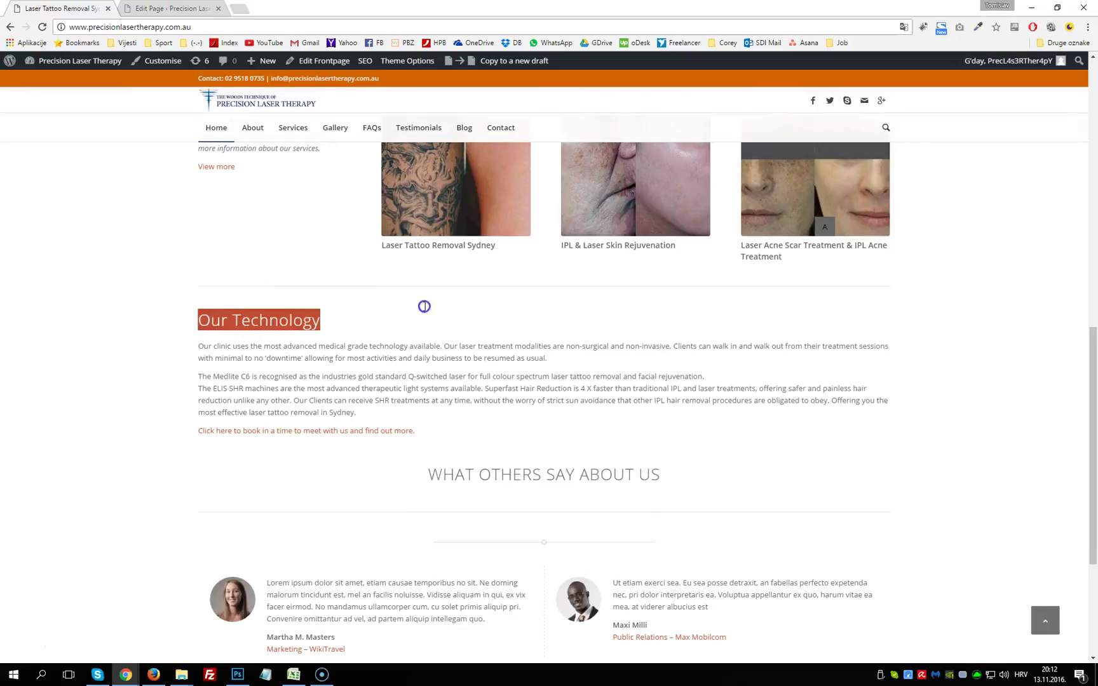
click(201, 347)
drag(193, 346, 356, 414)
click(210, 9)
scroll(355, 273, down, 3)
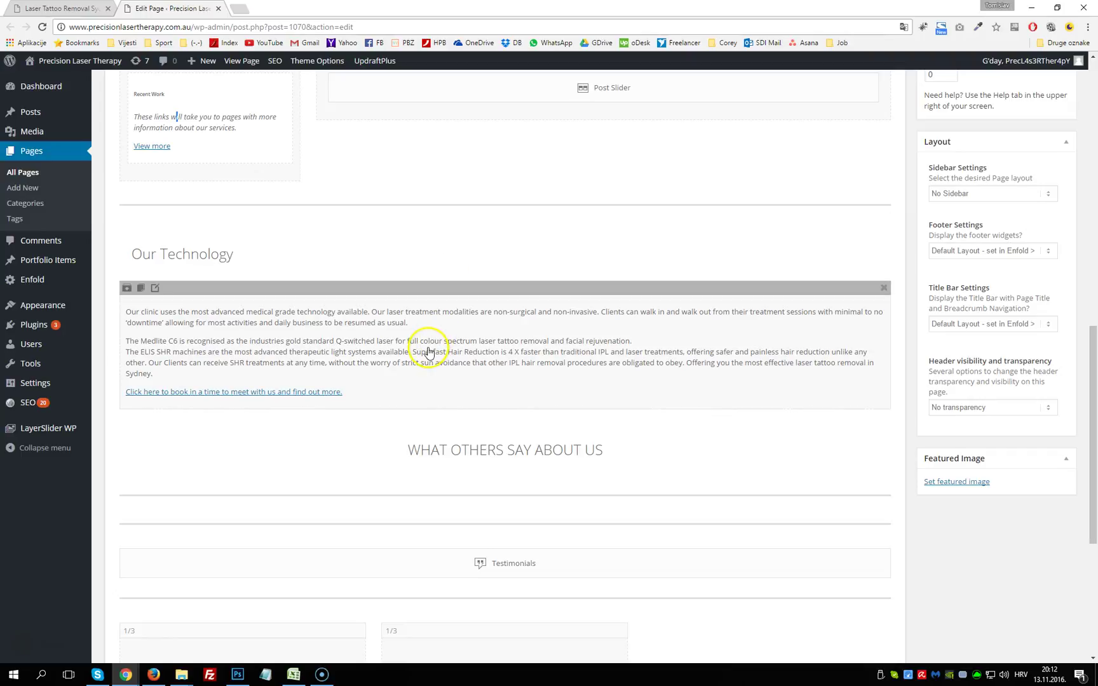
Step: Highlight the What Others Say About Us heading on the live home page and locate the matching element in the page editor
key(ctrl+shift+Tab)
scroll(314, 397, down, 3)
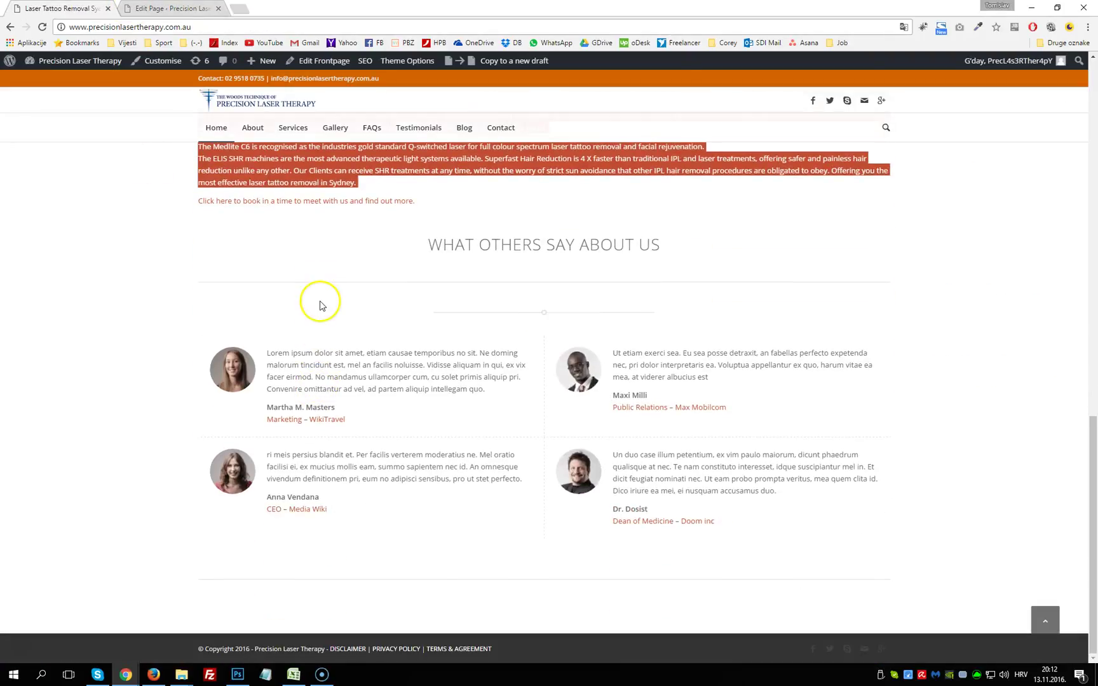
drag(411, 265, 753, 258)
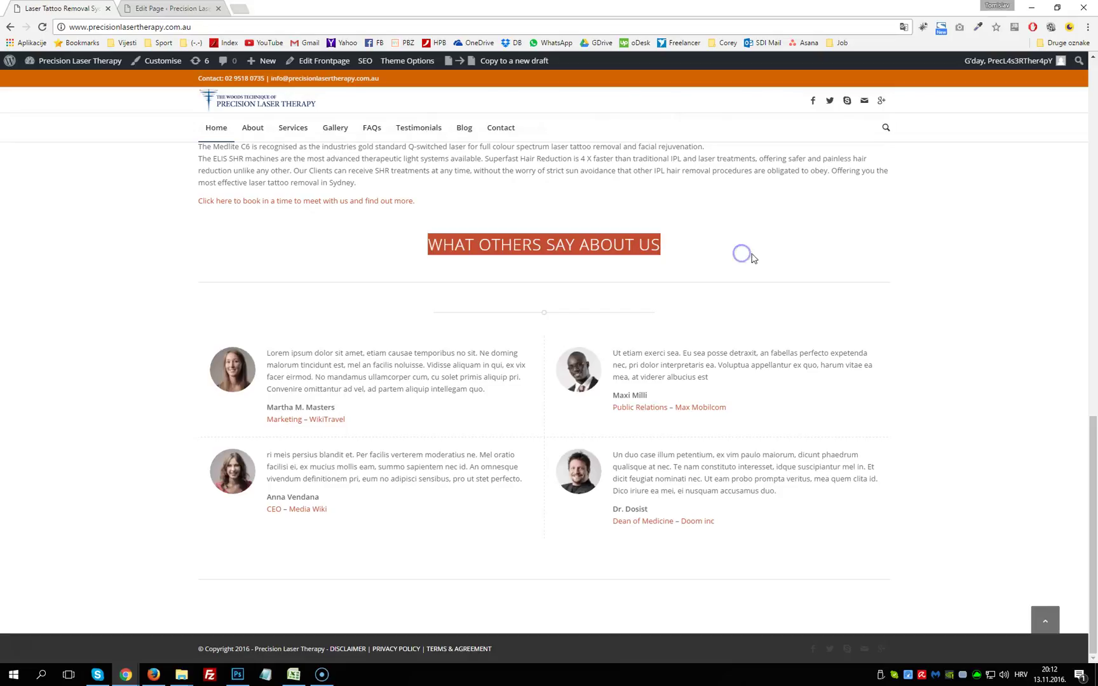
click(168, 8)
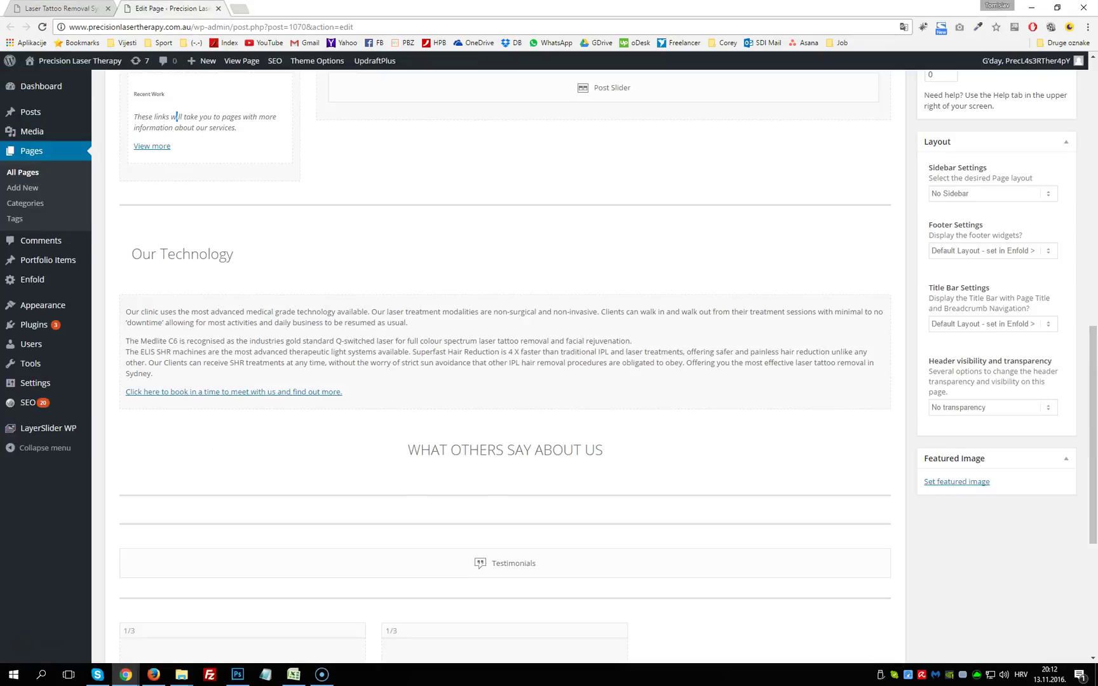
scroll(532, 381, down, 2)
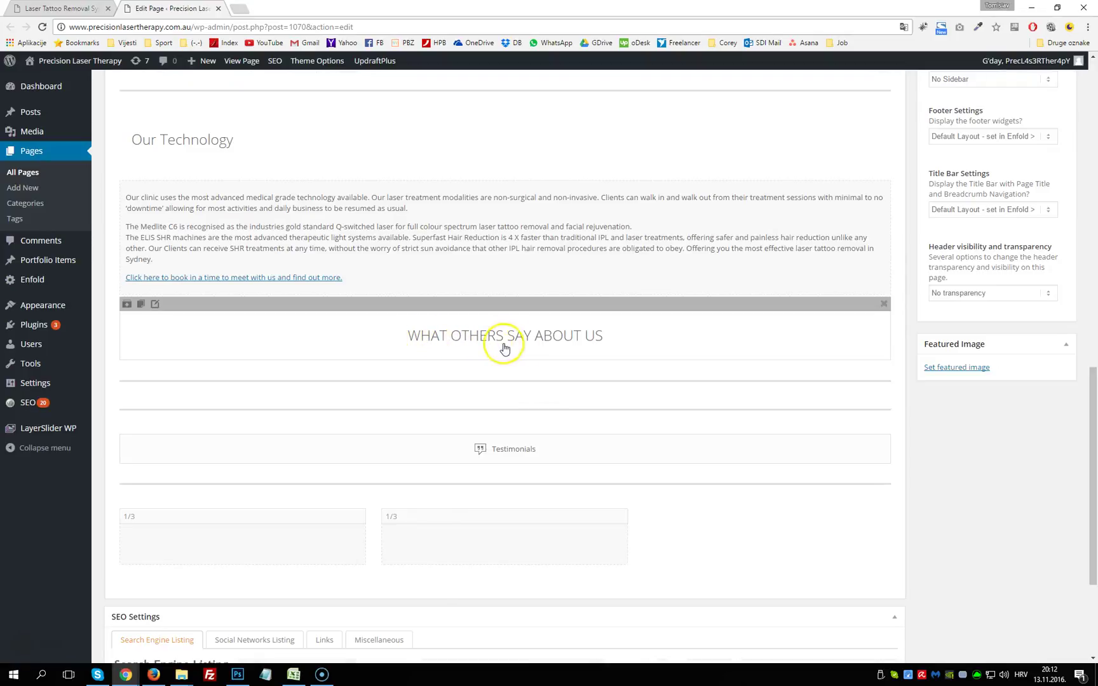
Step: Compare the separators and Testimonials element below that heading in the Home page layout with the live page
drag(520, 409, 488, 419)
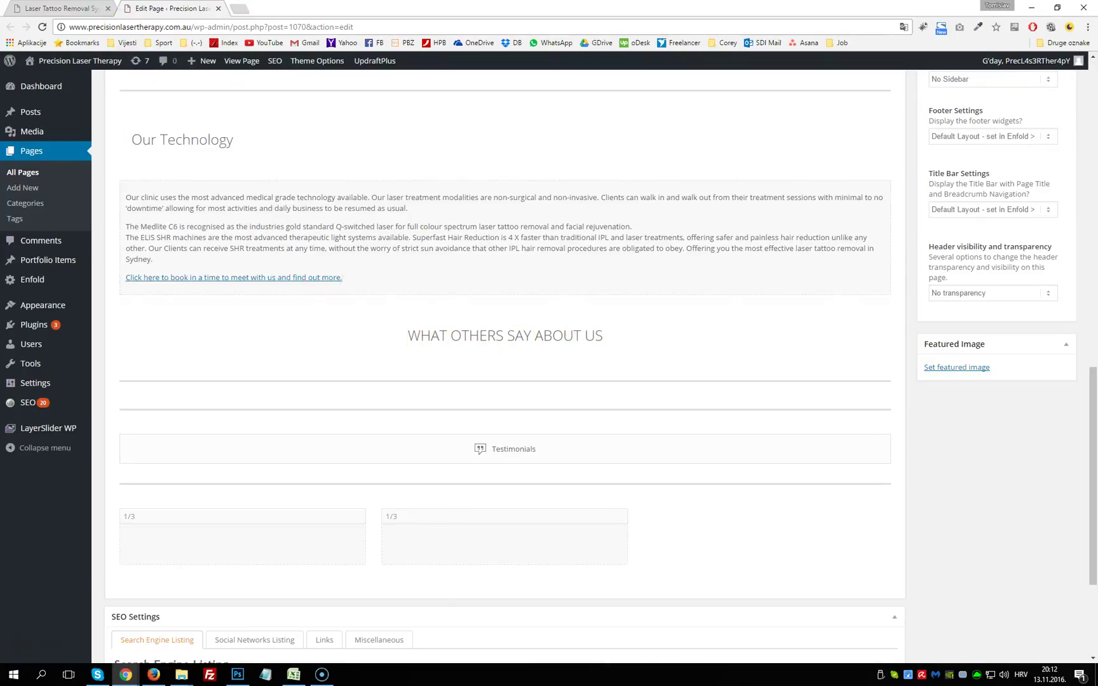
click(70, 9)
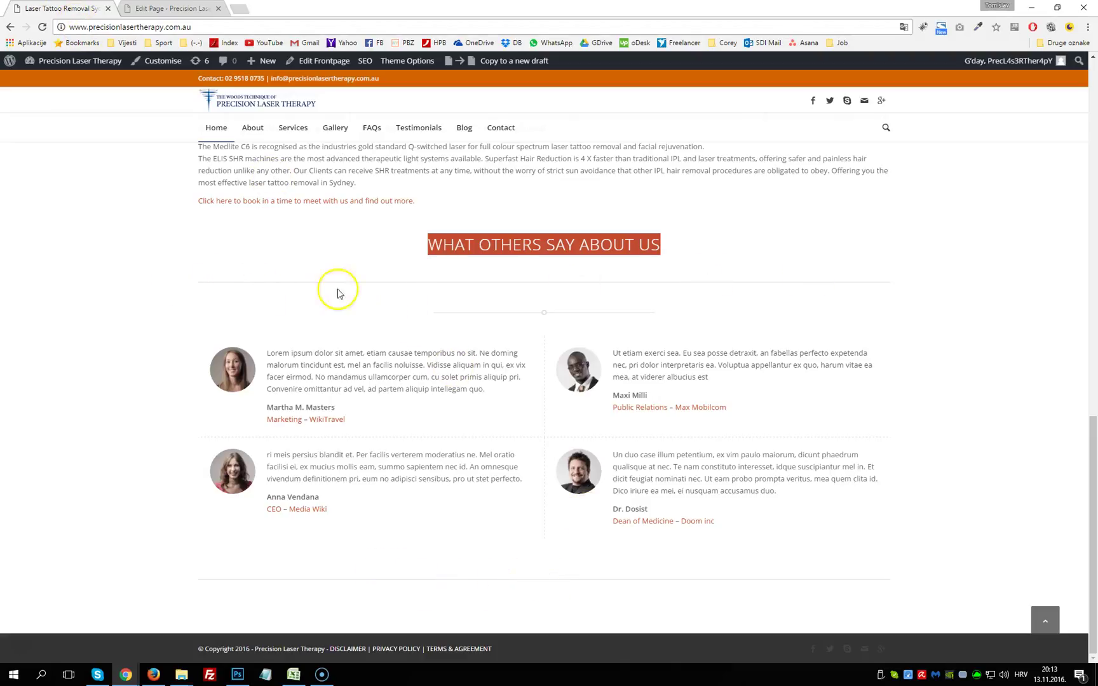
key(ctrl+Tab)
mouse_move(517, 422)
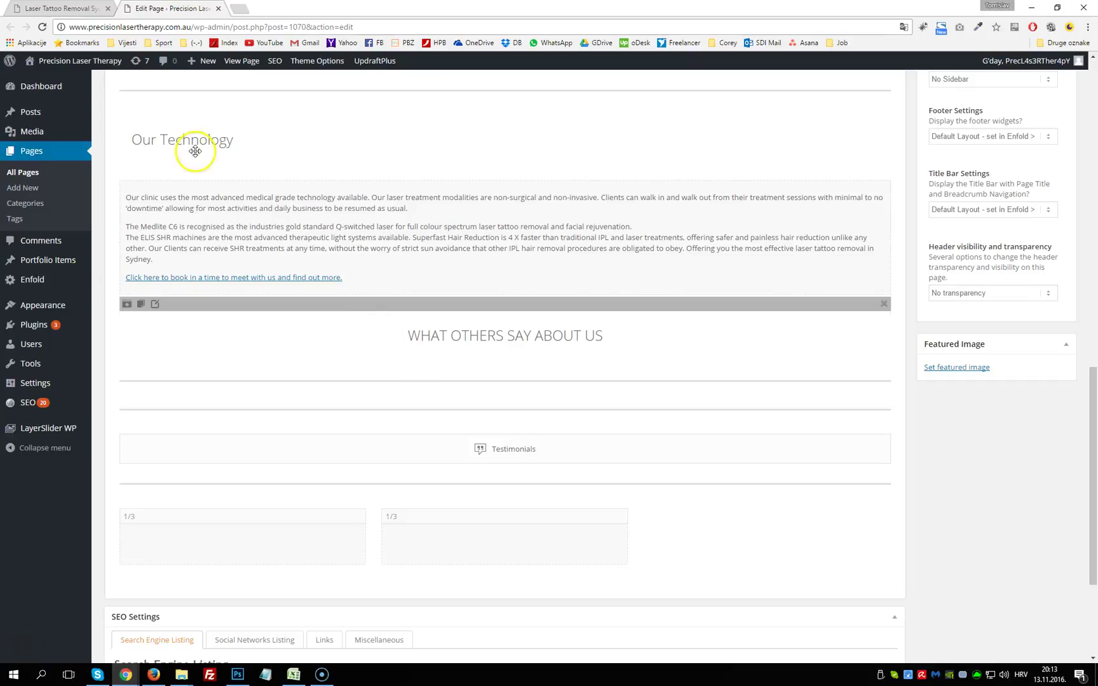
Step: Open the live Contact page and highlight the Send us mail form labels, the business hours and the contact details
click(92, 5)
scroll(554, 406, up, 20)
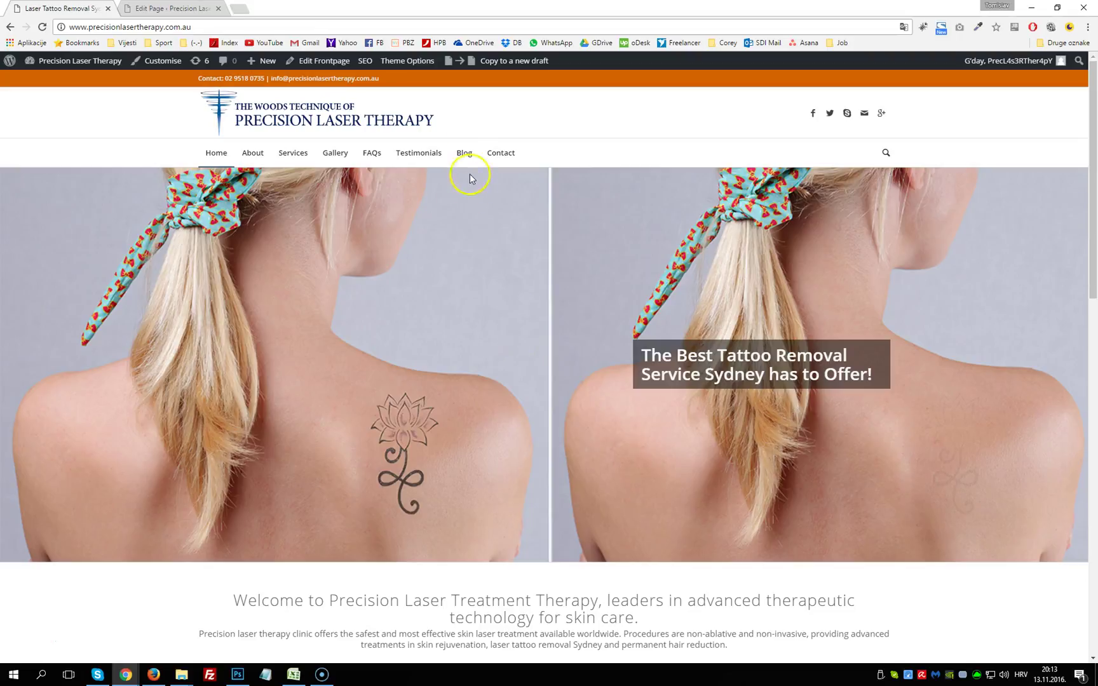
click(499, 153)
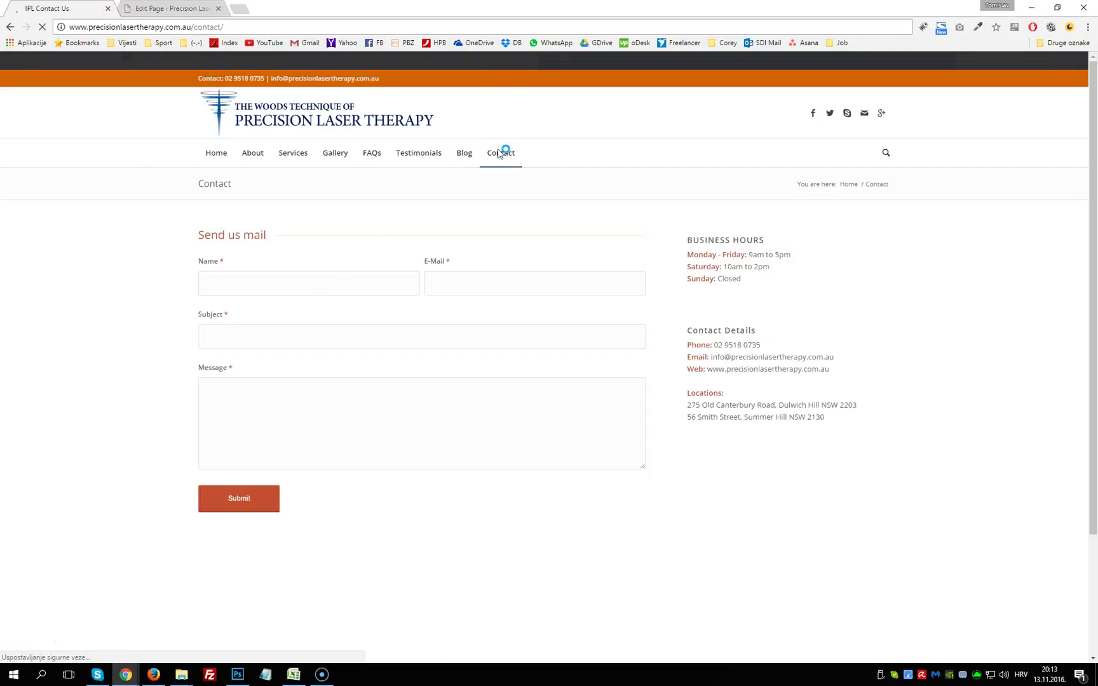
mouse_move(244, 232)
mouse_down()
mouse_move(191, 237)
mouse_move(245, 245)
mouse_move(559, 402)
mouse_move(629, 461)
mouse_move(646, 452)
mouse_up()
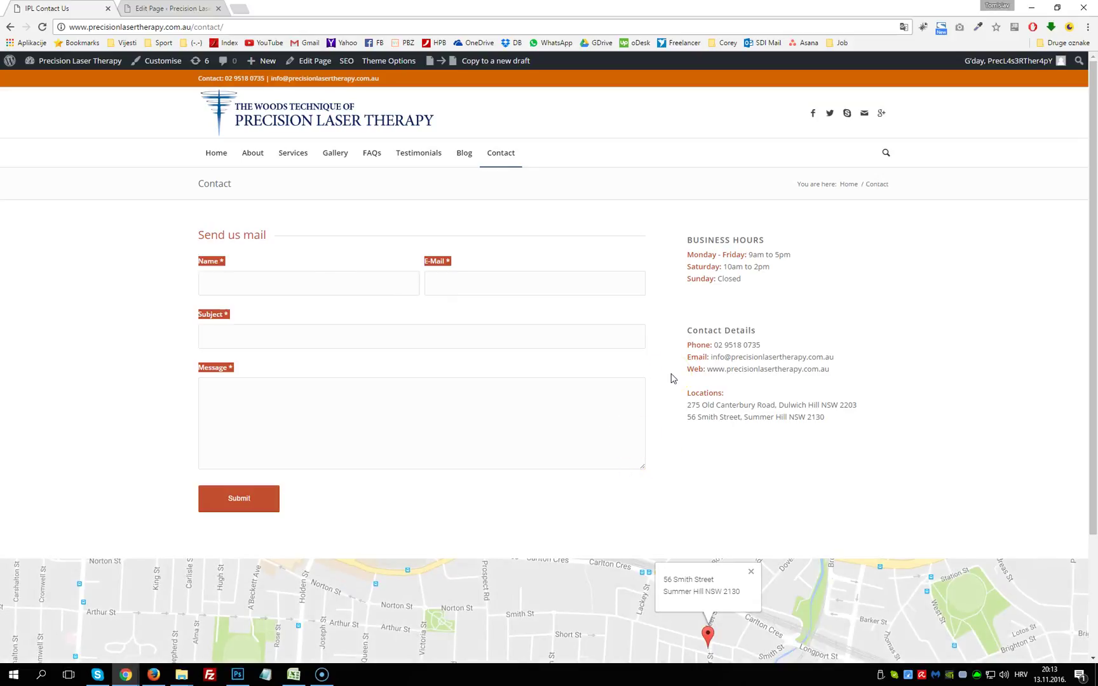
drag(686, 238, 896, 431)
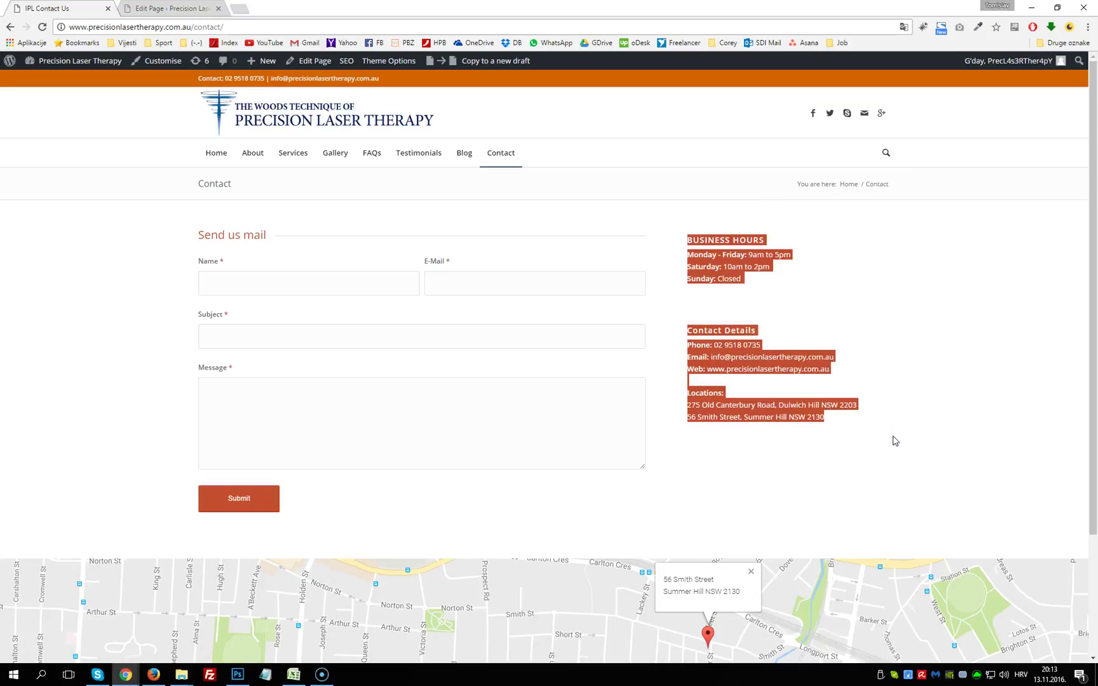
Step: Examine the Contact page's map, moving it to the second location marker, and compare it with the listed locations
scroll(1039, 283, down, 3)
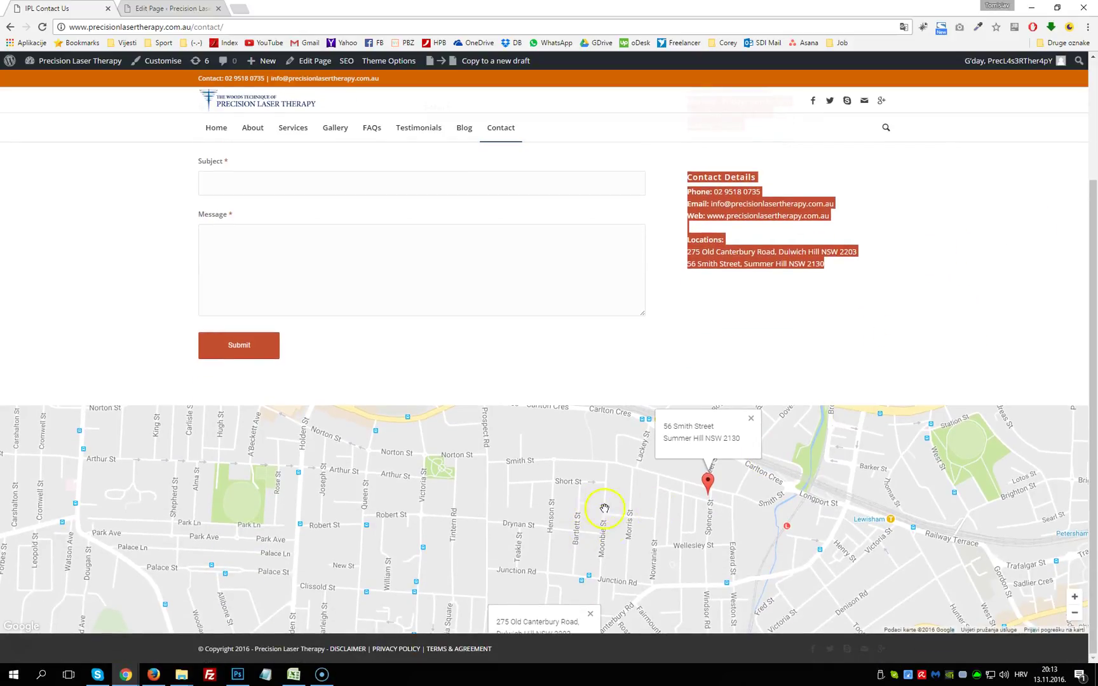
drag(613, 521, 632, 560)
drag(655, 508, 689, 438)
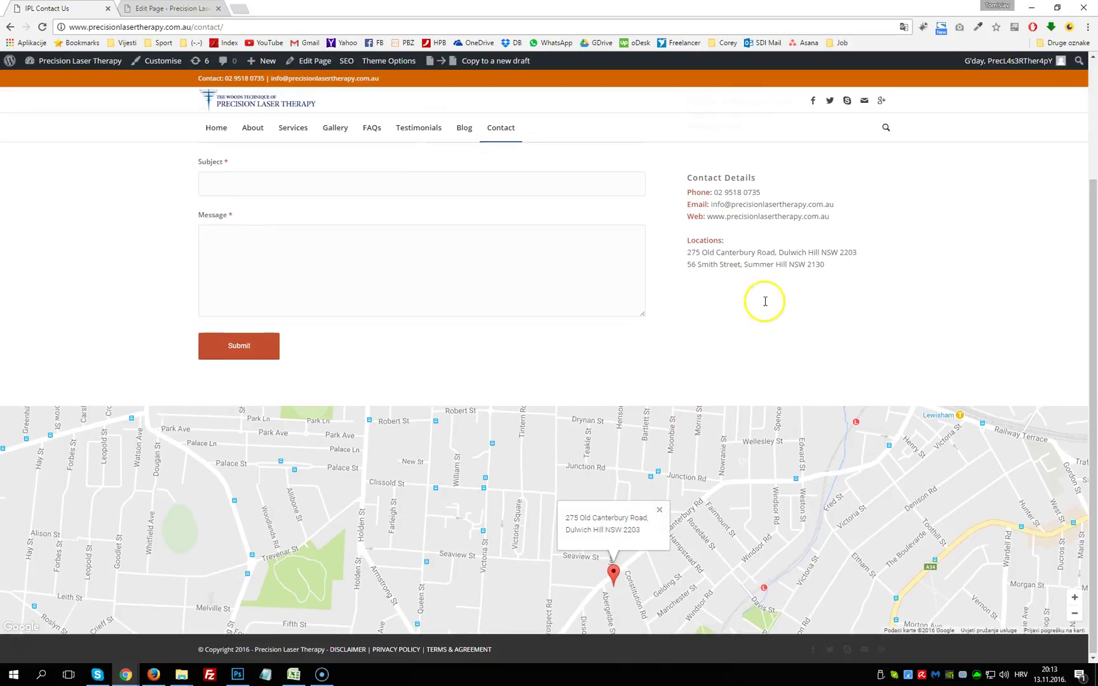
scroll(765, 303, up, 3)
scroll(765, 303, down, 2)
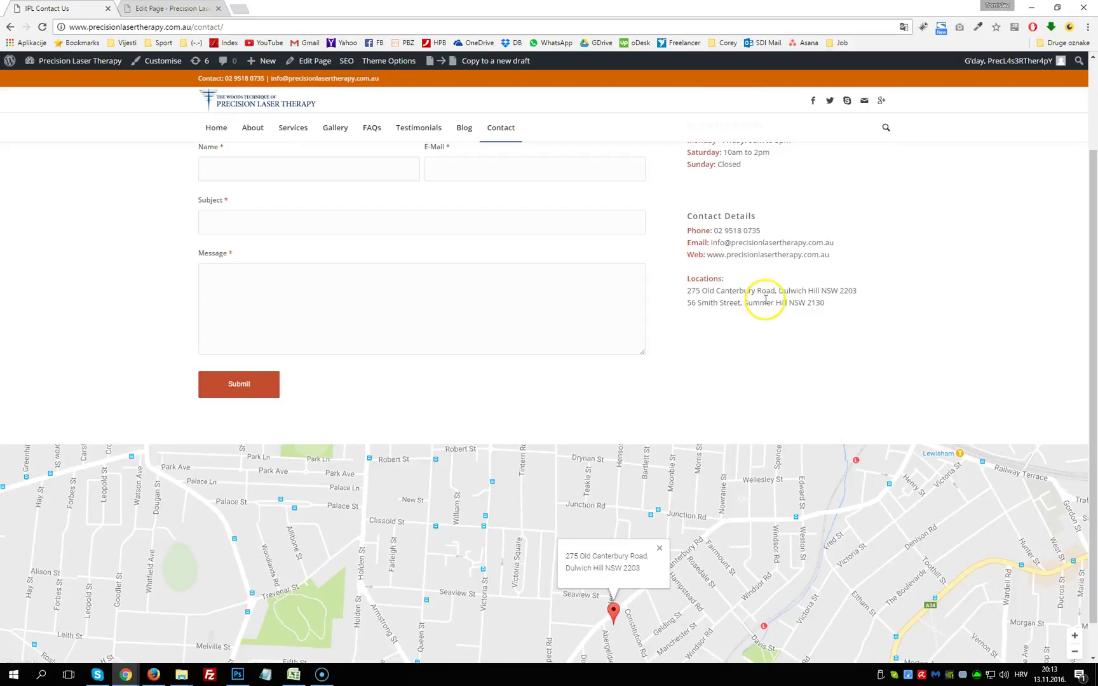
scroll(767, 299, down, 1)
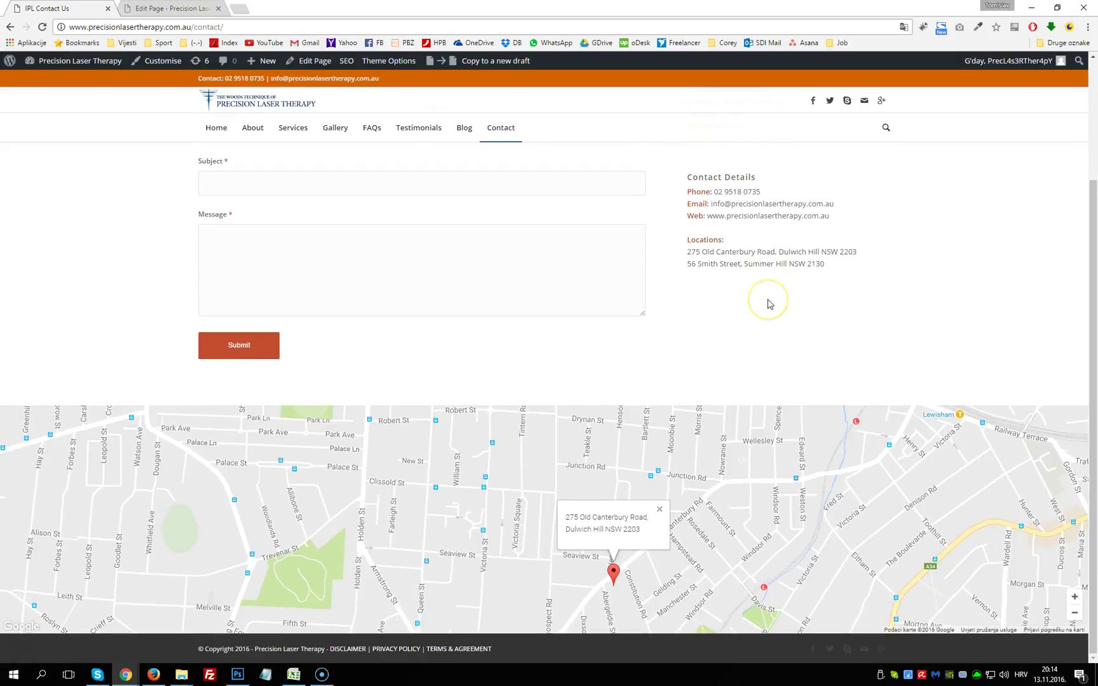
scroll(770, 299, up, 3)
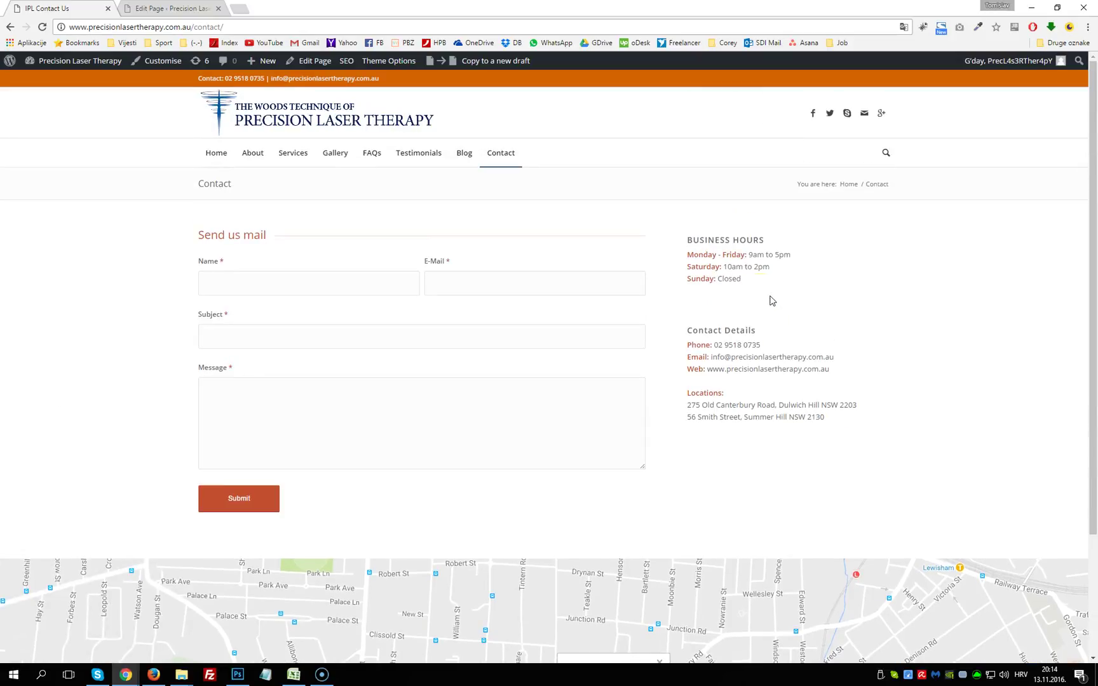
Step: Return to the live Home page and review its slider, icon boxes and Recent Work section
click(219, 157)
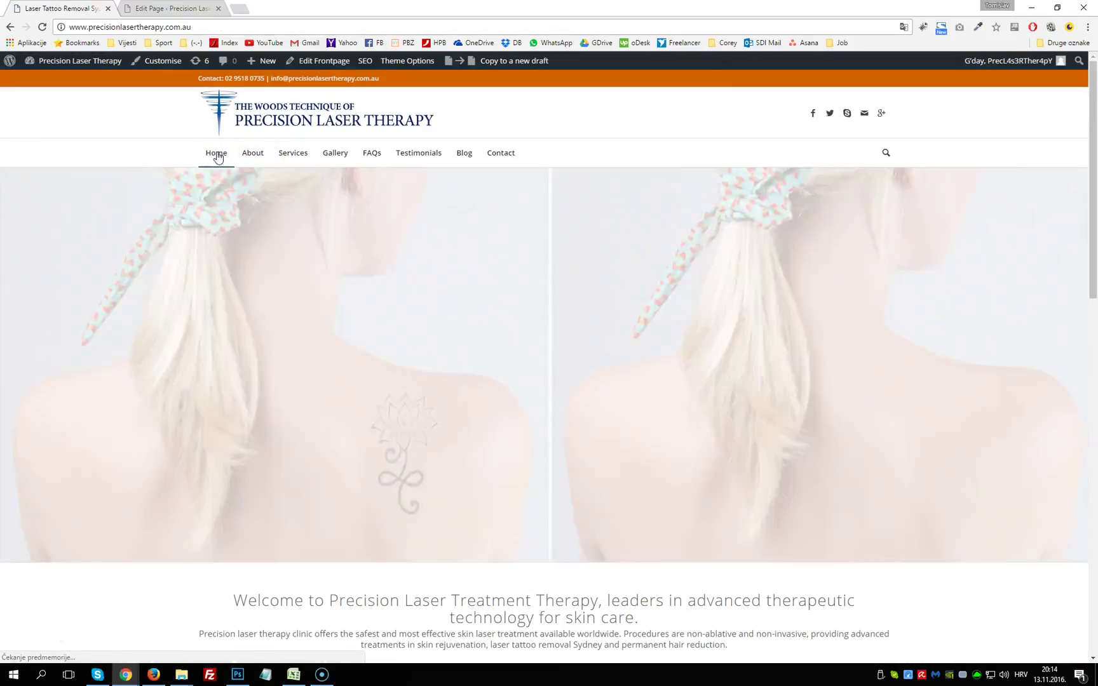
scroll(463, 166, down, 8)
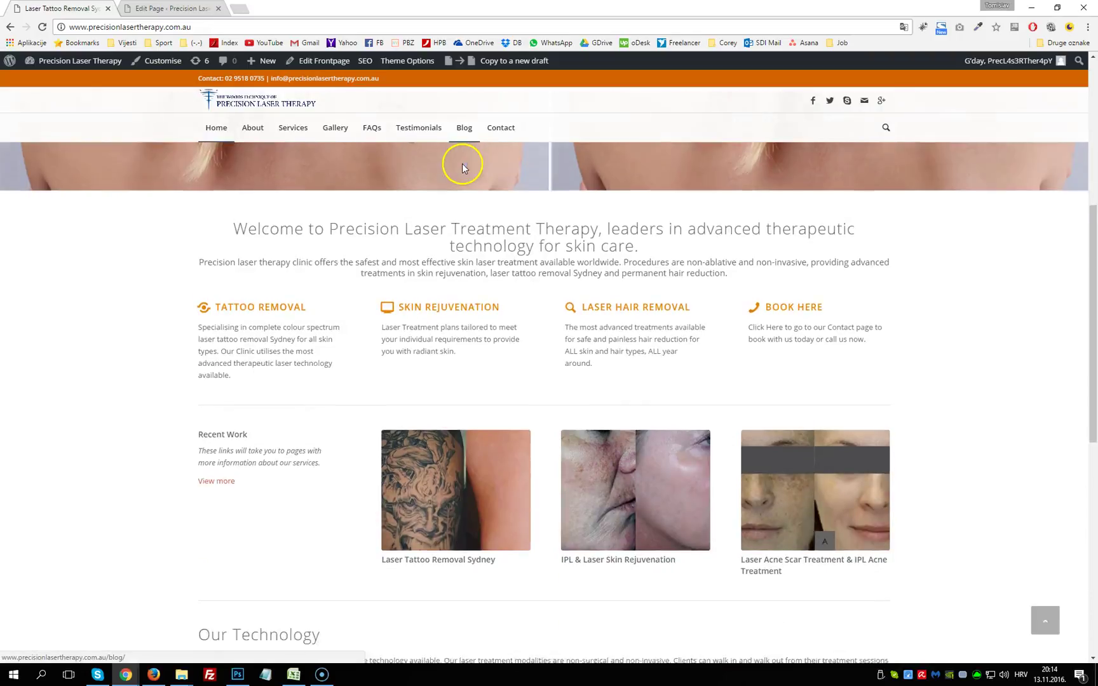
scroll(466, 169, up, 7)
scroll(466, 168, up, 1)
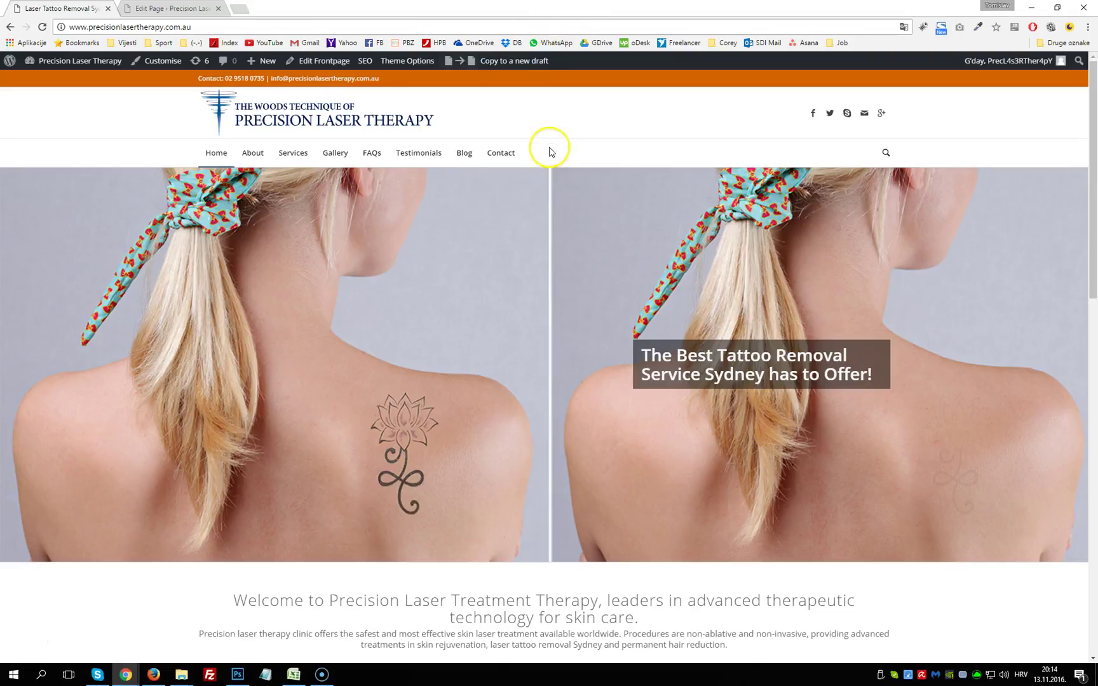
scroll(549, 152, down, 6)
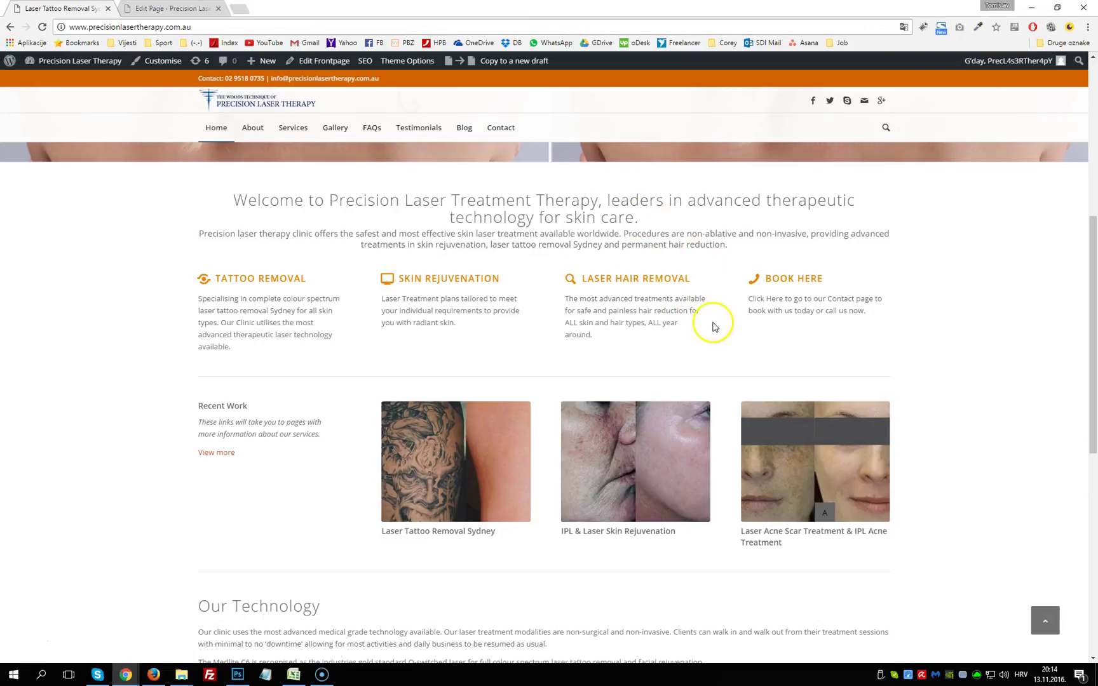
Step: Review the Layout, Content and Media Elements available in the Home page's Avia Layout Builder
click(168, 8)
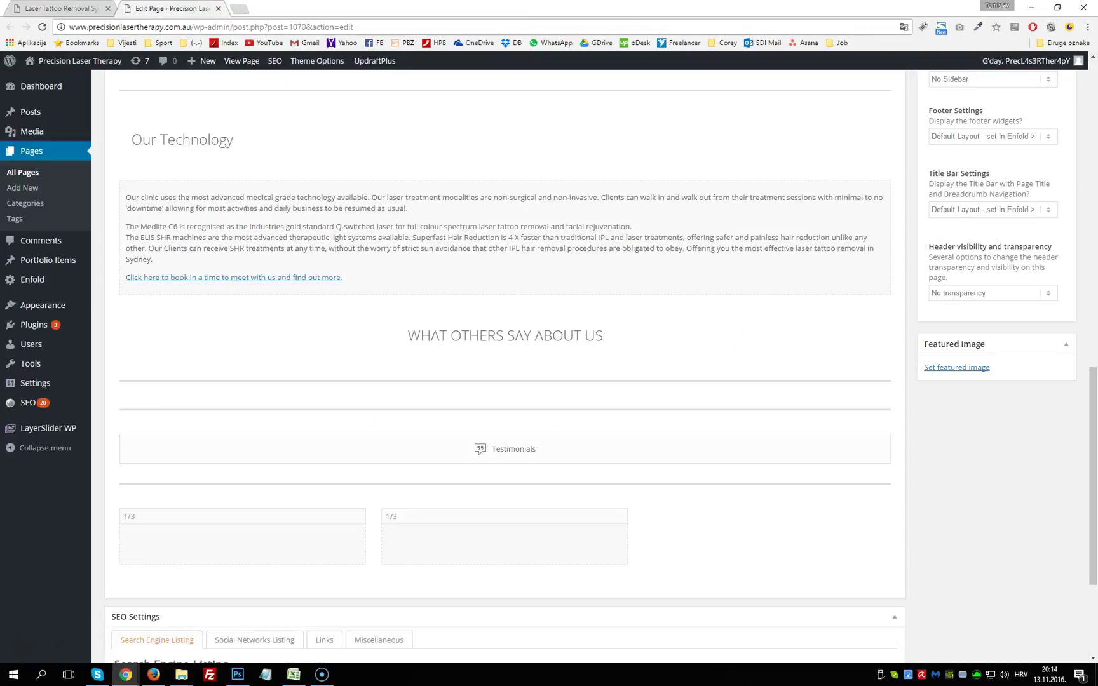
scroll(549, 312, up, 13)
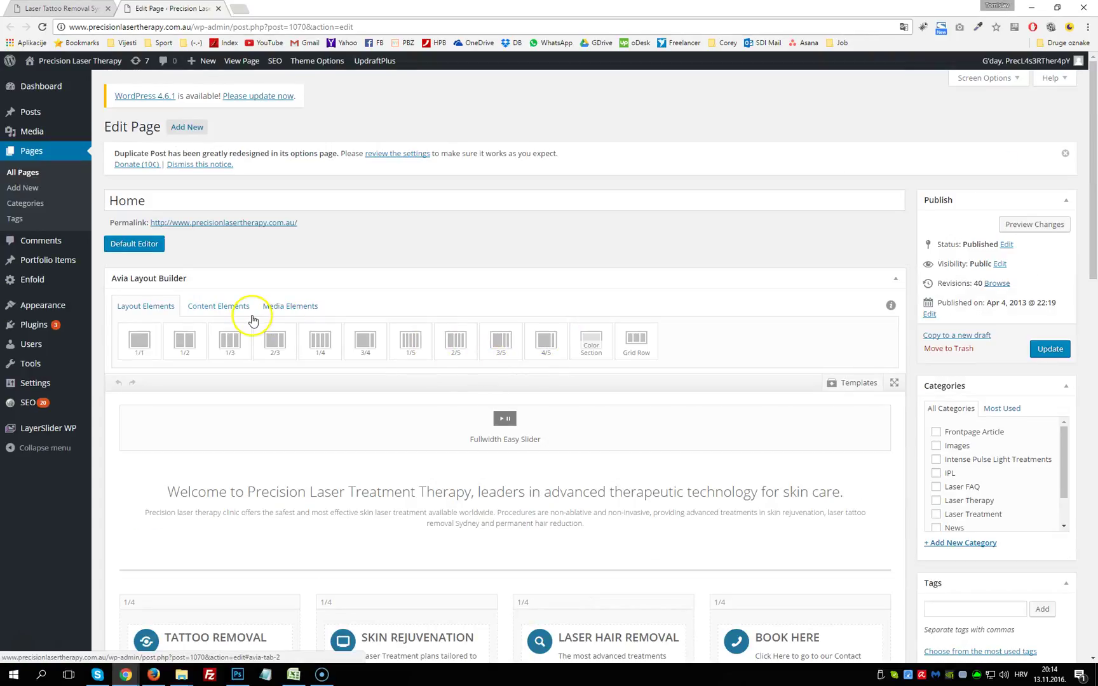
scroll(209, 314, down, 1)
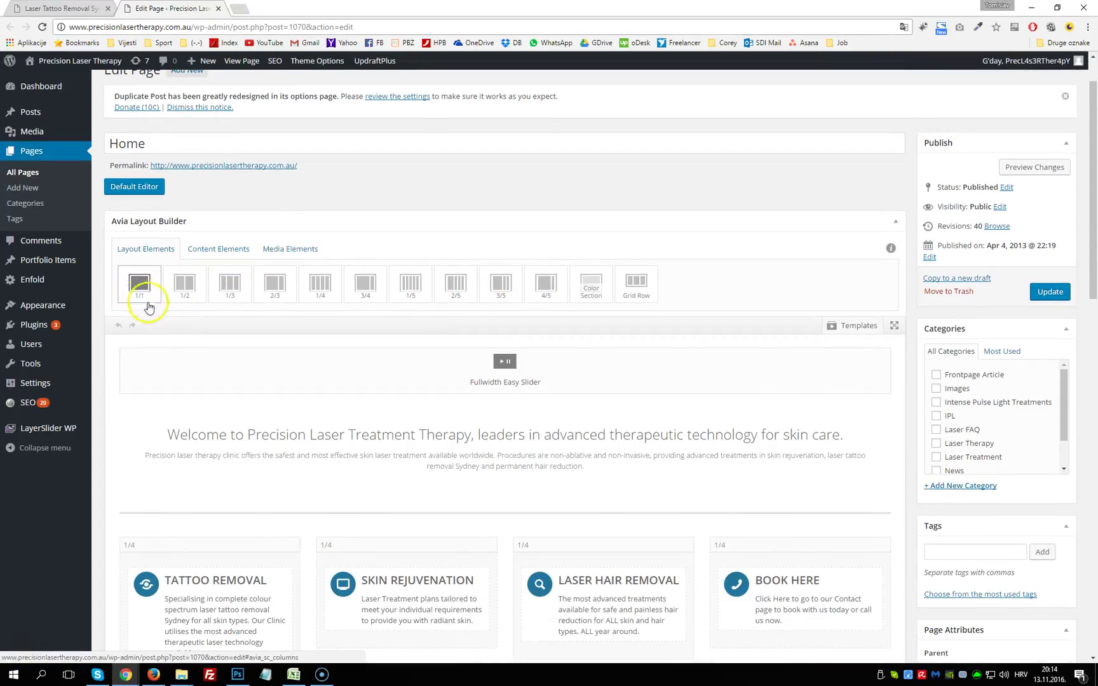
click(200, 249)
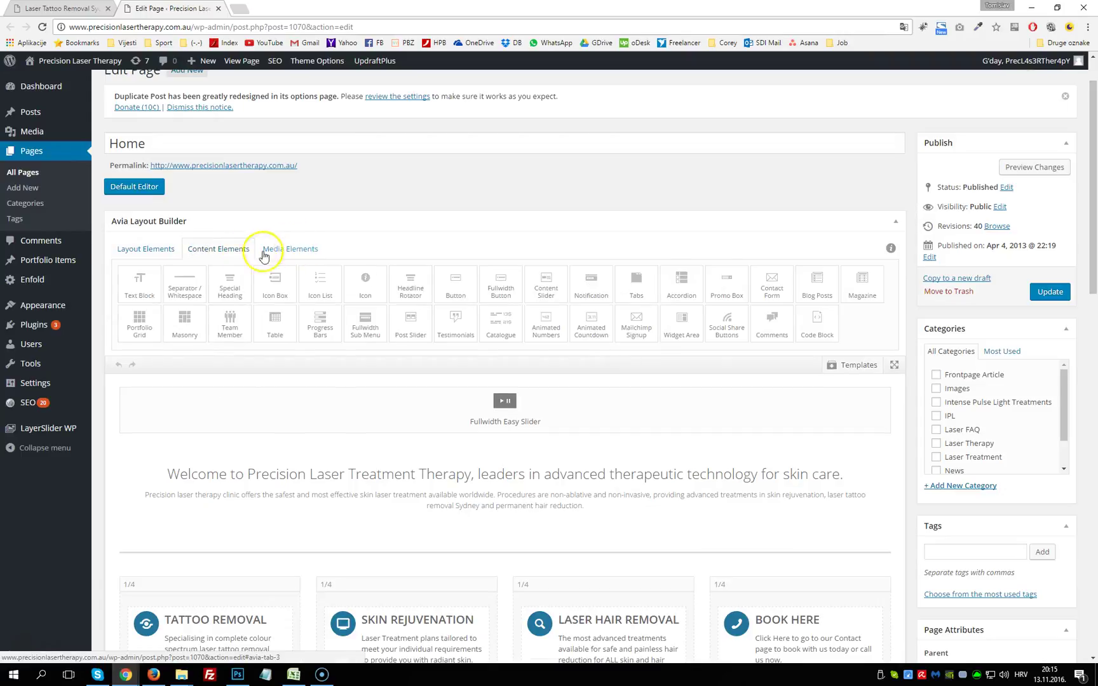
click(288, 249)
click(155, 248)
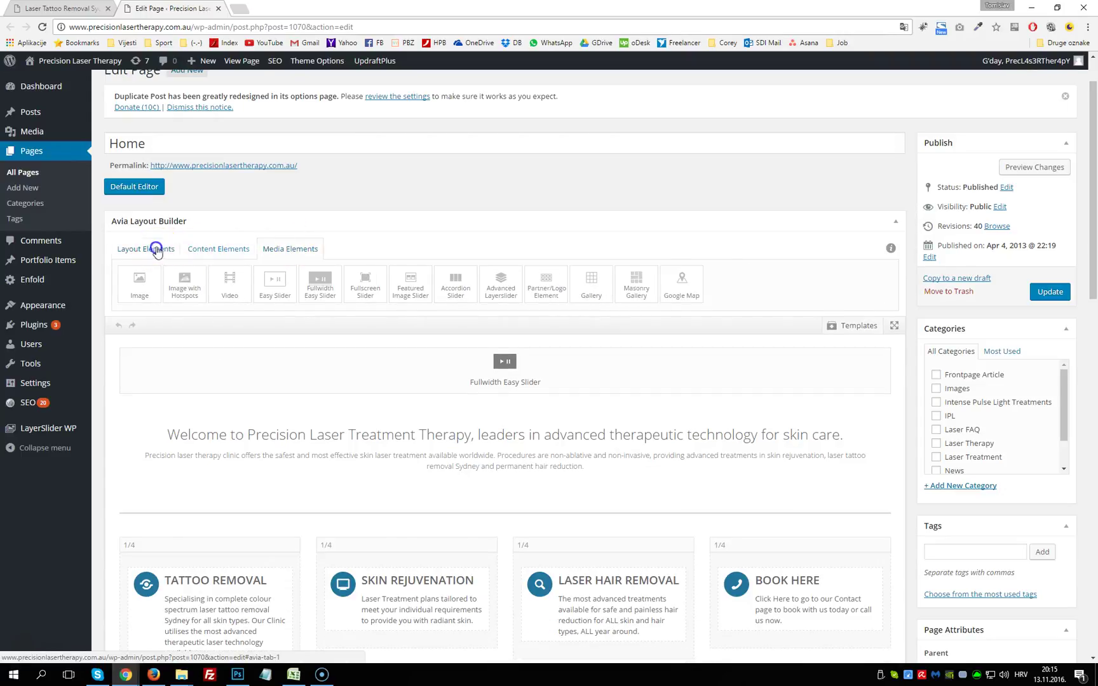